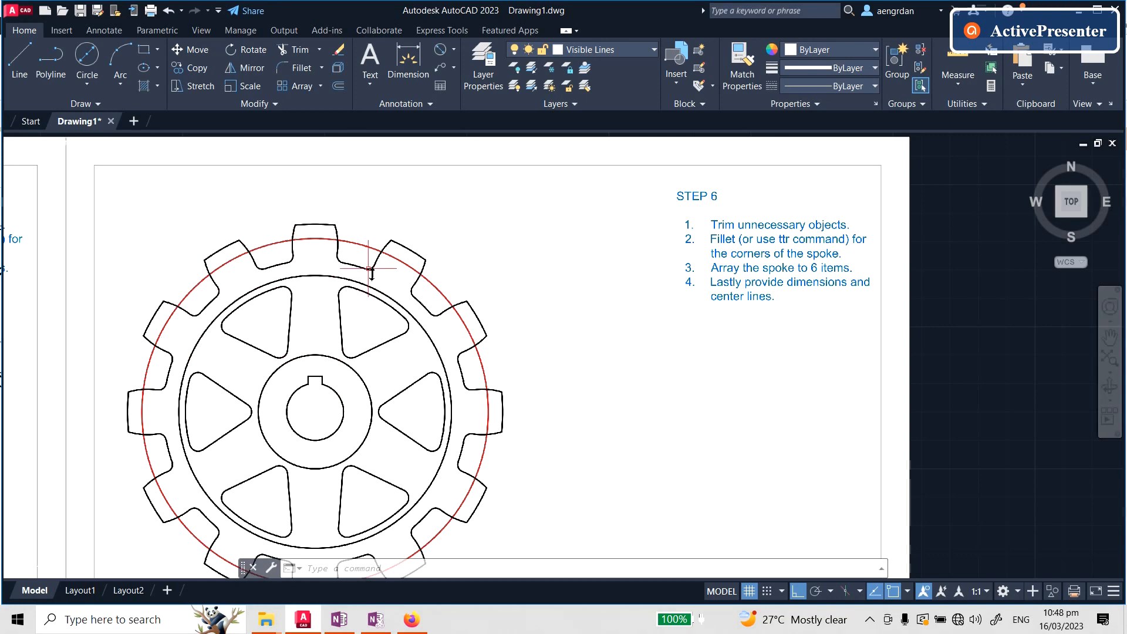
# Switch to OneNote and sketch shaded black spokes between the hub and rim of the hand-drawn 3D gear
pyautogui.click(375, 619)
pyautogui.scroll(-2, 298, 332)
pyautogui.scroll(-1, 298, 332)
pyautogui.keyDown('ctrl'); pyautogui.scroll(-2, 505, 332); pyautogui.keyUp('ctrl')
pyautogui.keyDown('ctrl'); pyautogui.scroll(1, 864, 332); pyautogui.keyUp('ctrl')
pyautogui.click(150, 52)
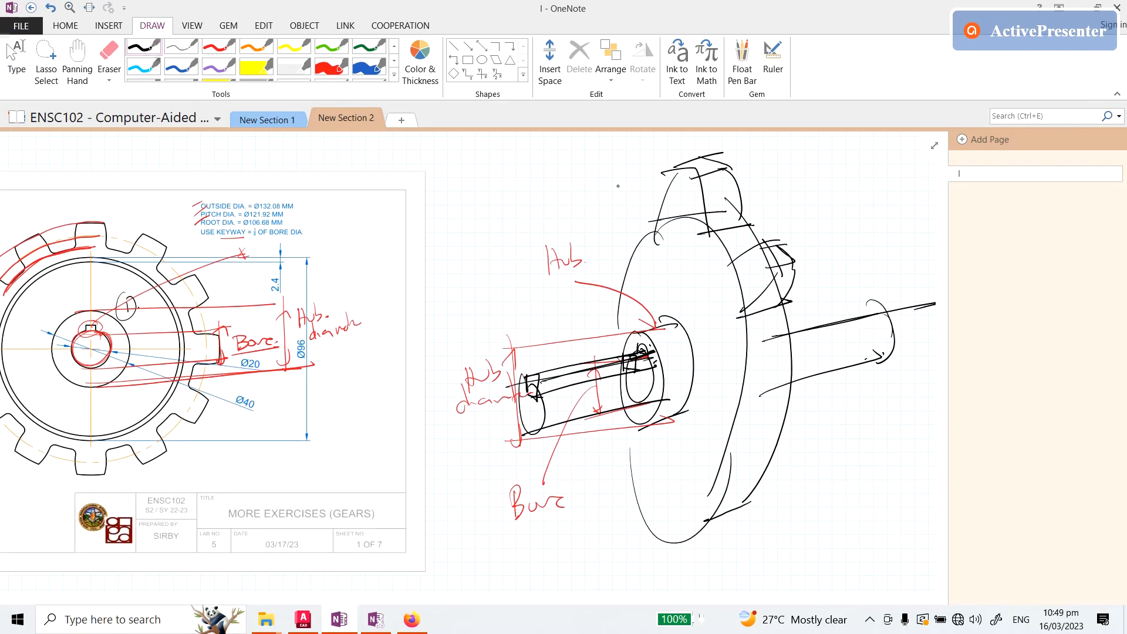
pyautogui.moveTo(646, 410); pyautogui.dragTo(702, 472)
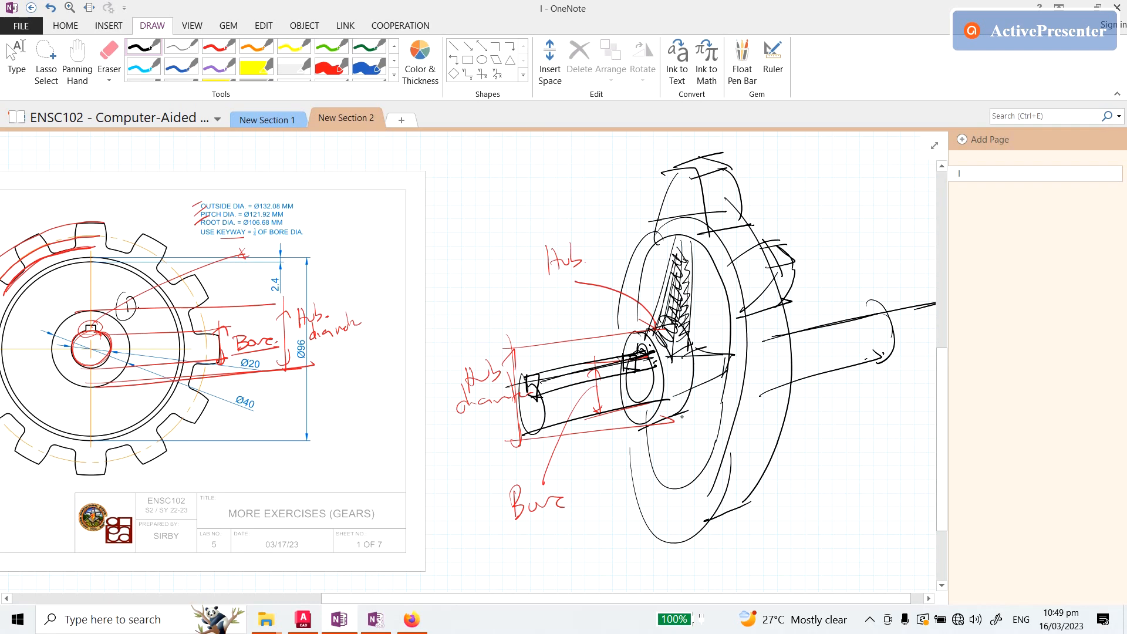
pyautogui.moveTo(669, 423); pyautogui.dragTo(690, 466)
pyautogui.moveTo(670, 411); pyautogui.dragTo(692, 475)
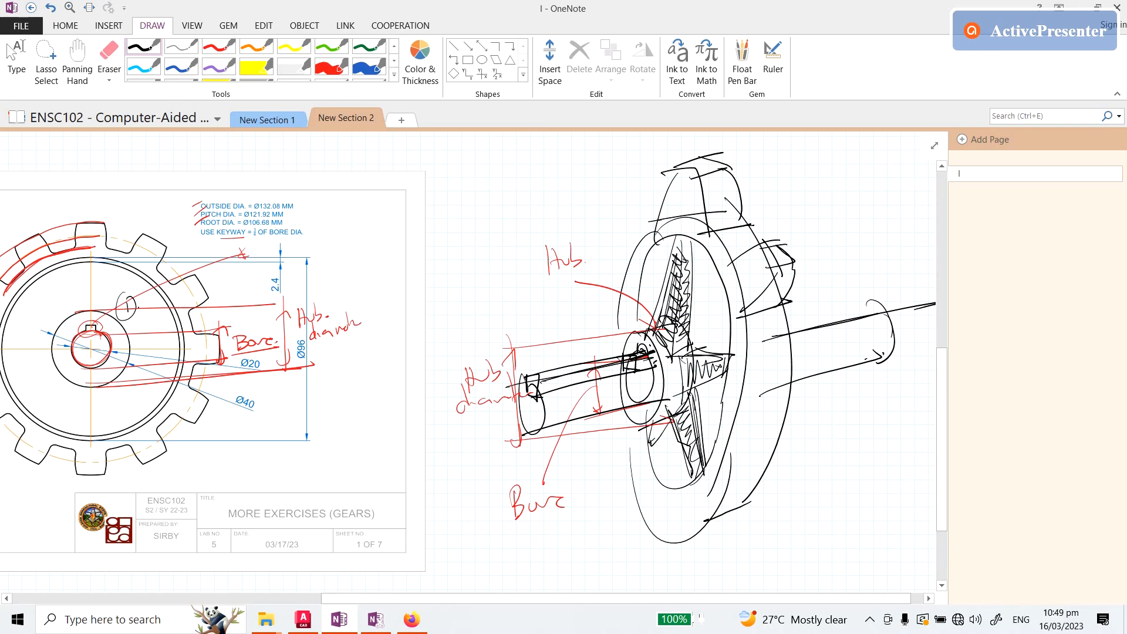
pyautogui.click(16, 59)
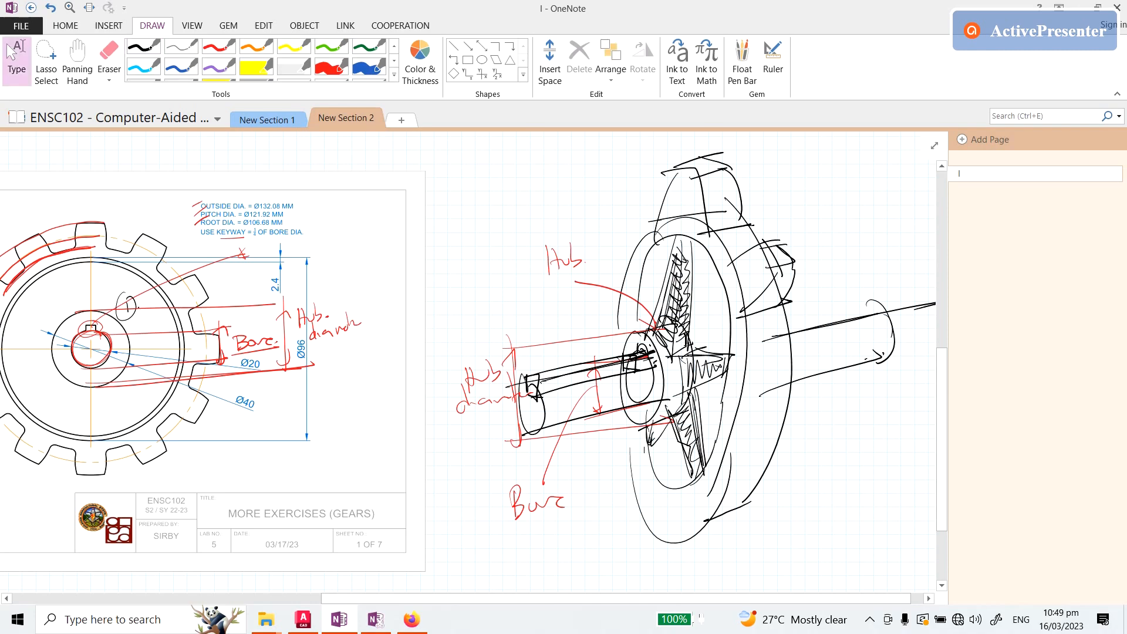
pyautogui.keyDown('ctrl'); pyautogui.scroll(-2, 707, 328); pyautogui.keyUp('ctrl')
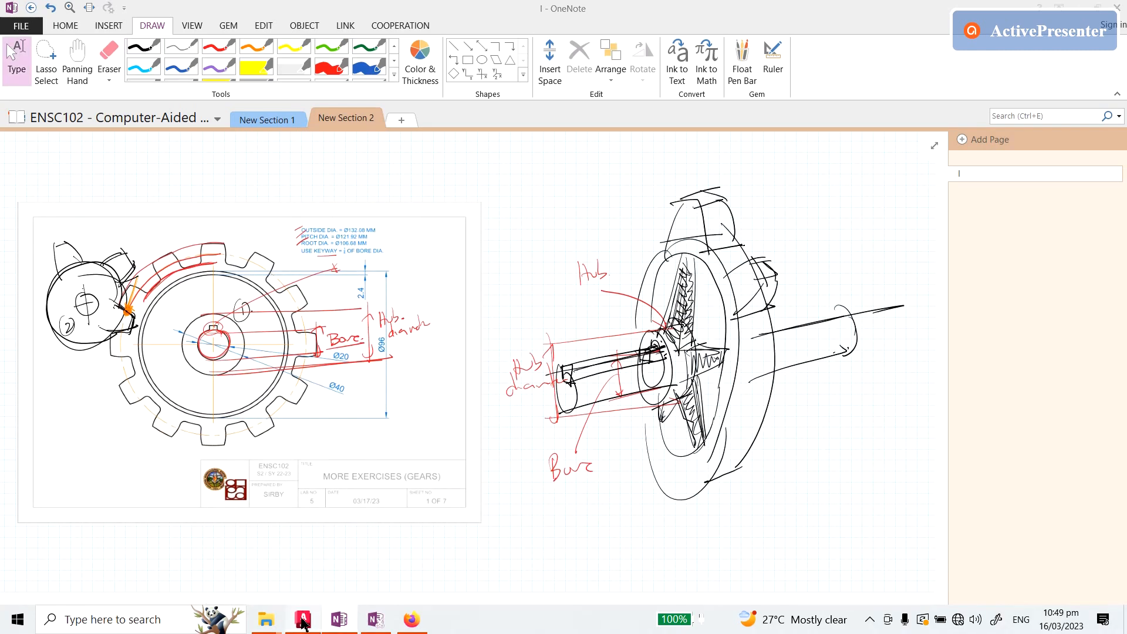
# Switch to AutoCAD and examine the dimensions and diameter notes on the finished gear sheet
pyautogui.click(303, 621)
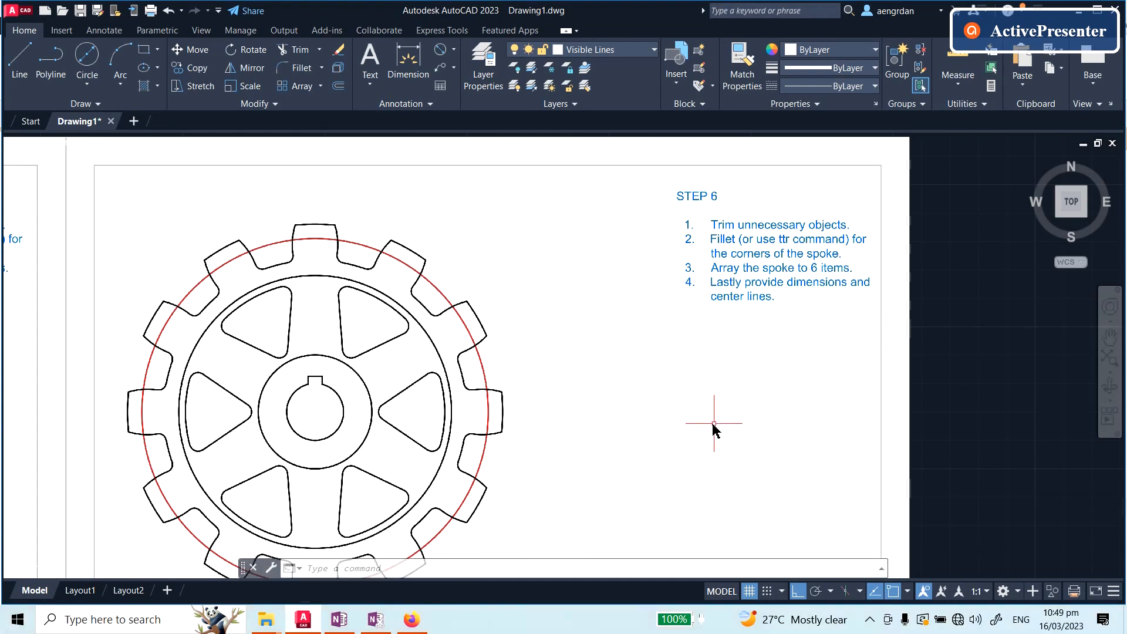
pyautogui.scroll(-5, 812, 302)
pyautogui.scroll(-1, 395, 378)
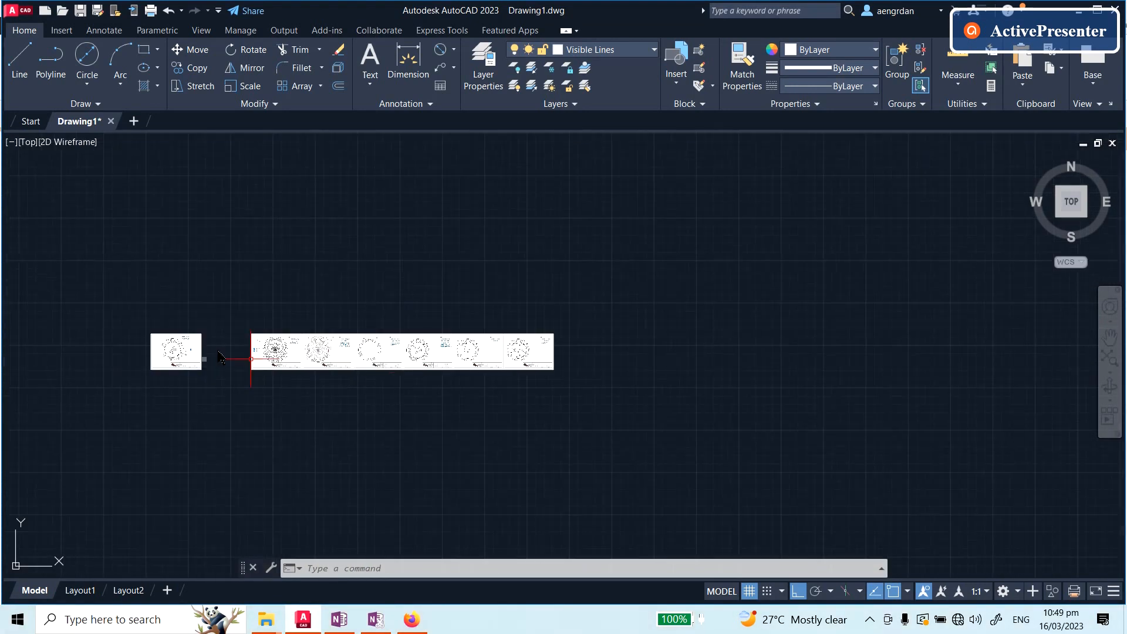
pyautogui.scroll(5, 176, 343)
pyautogui.scroll(4, 267, 323)
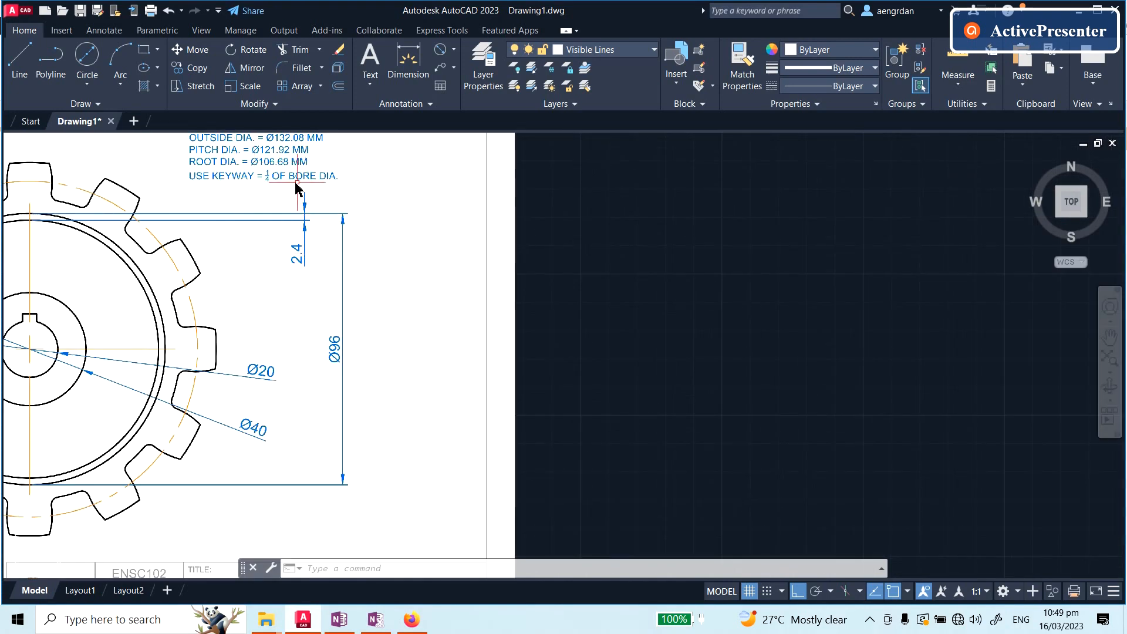
pyautogui.scroll(2, 221, 176)
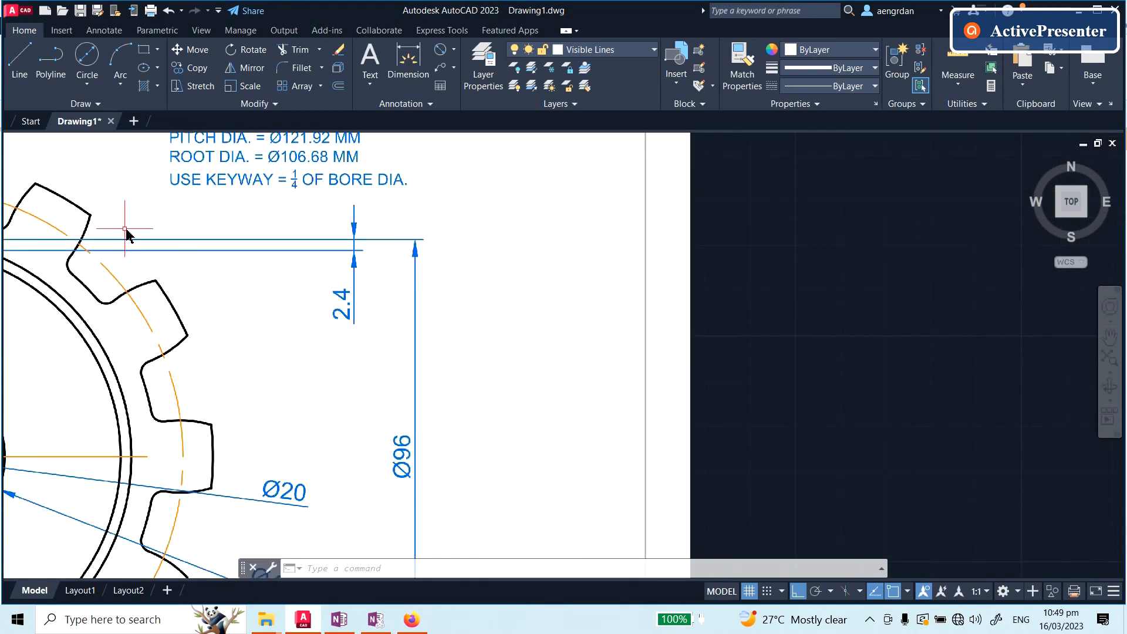
# Review the Step 1 to Step 3 sheets covering the concentric circles, arrayed lines and tooth construction
pyautogui.scroll(-6, 125, 234)
pyautogui.scroll(6, 781, 286)
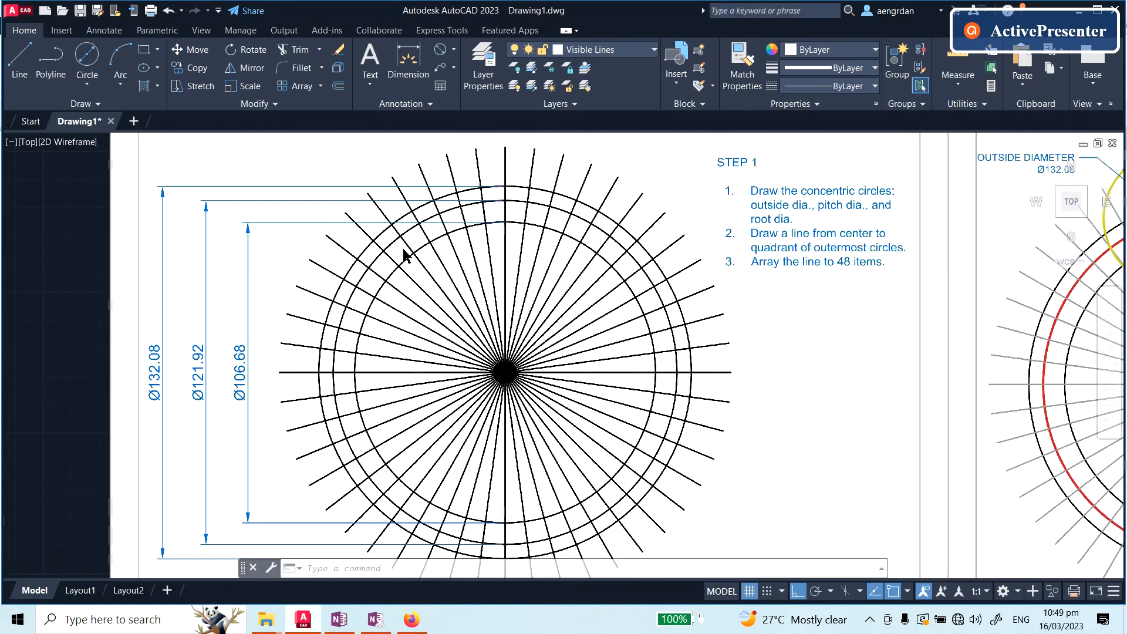
pyautogui.scroll(-2, 408, 251)
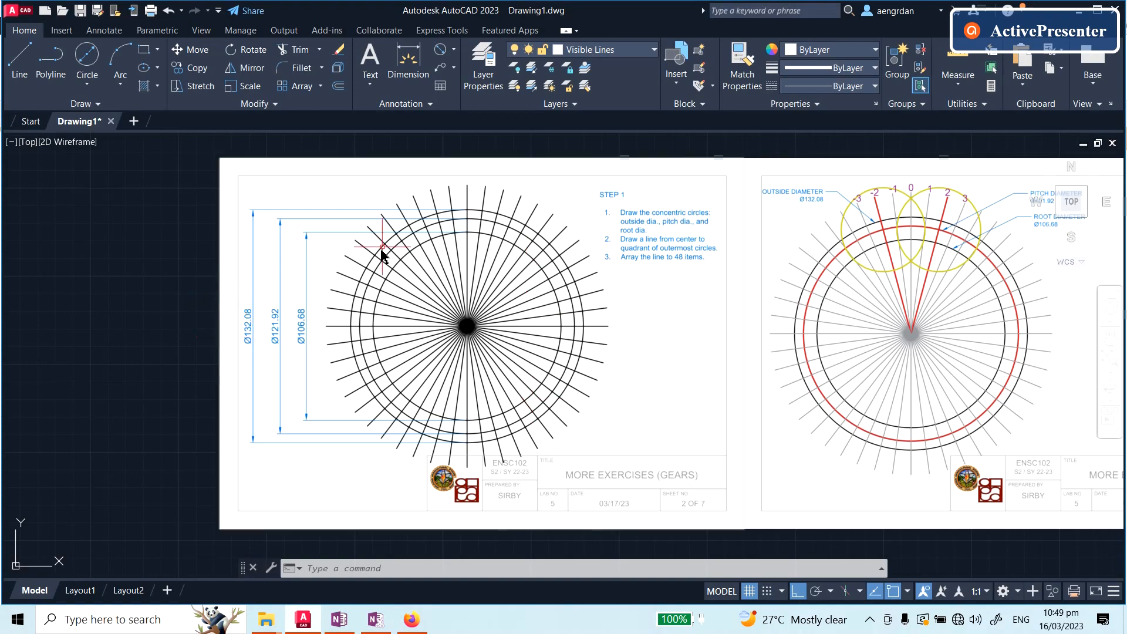
pyautogui.scroll(-2, 408, 339)
pyautogui.scroll(2, 675, 246)
pyautogui.scroll(3, 675, 242)
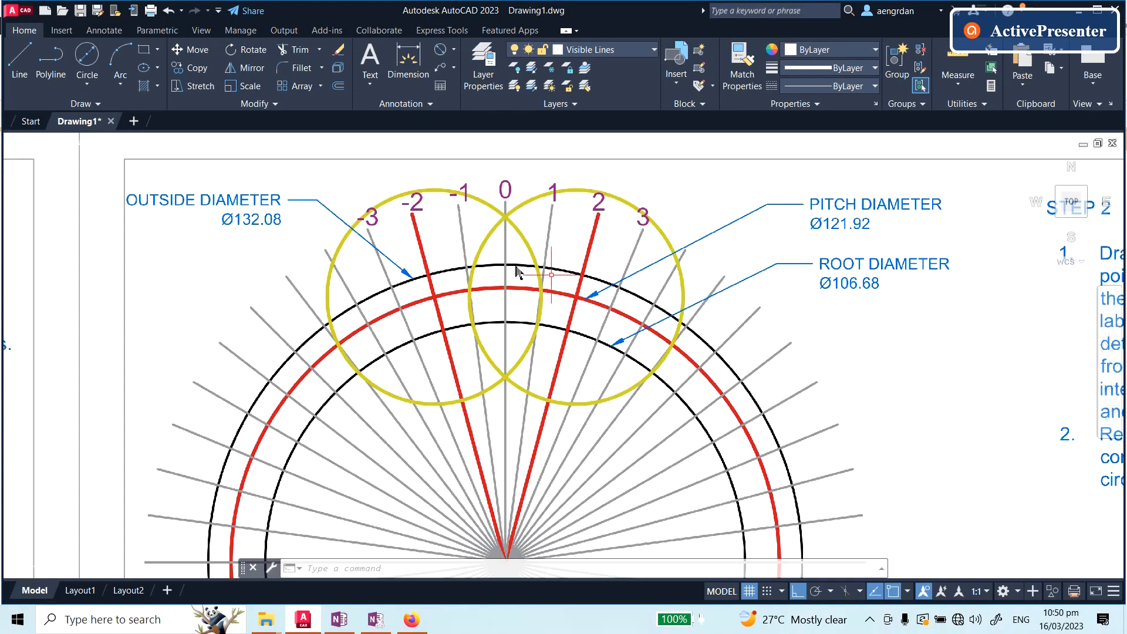
pyautogui.scroll(-6, 427, 317)
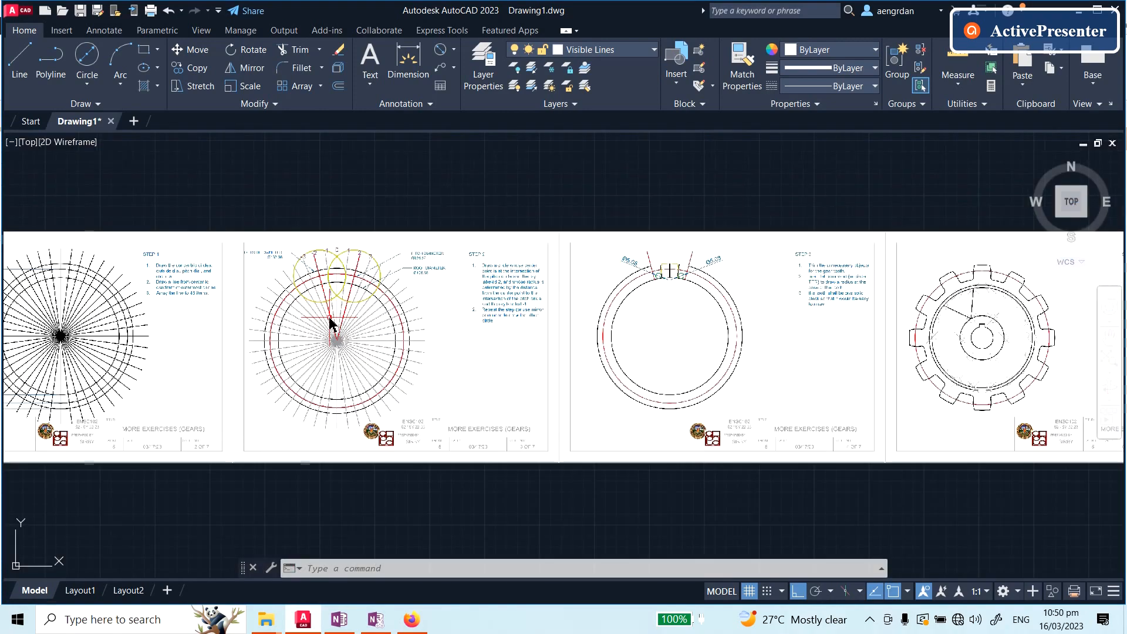
pyautogui.scroll(4, 763, 279)
pyautogui.scroll(4, 648, 297)
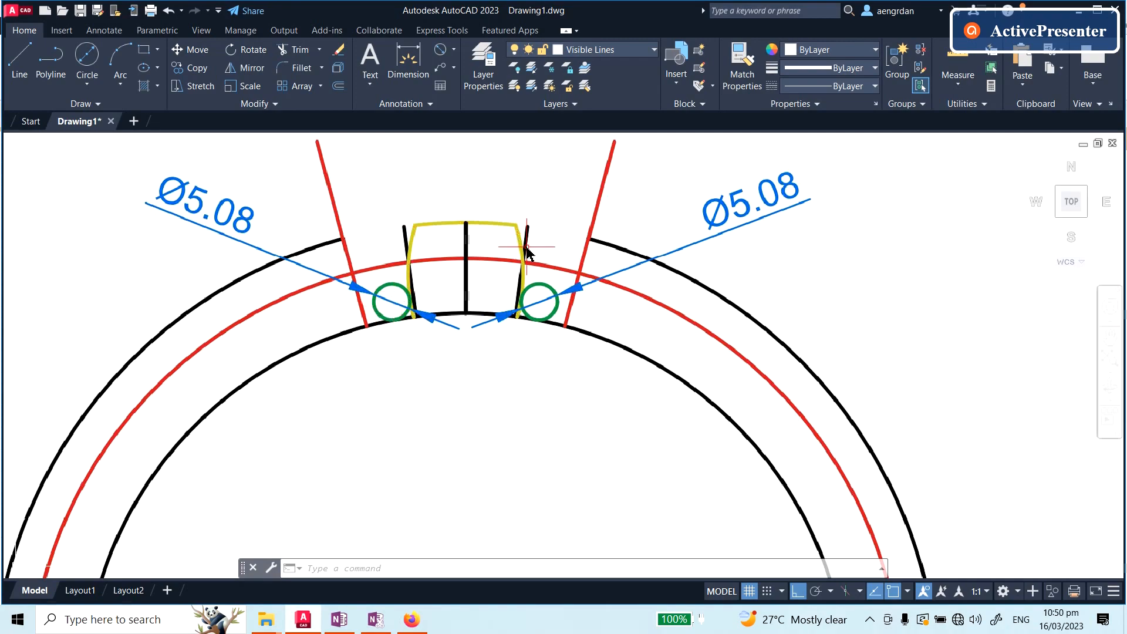
# Review the Step 4 to Step 6 sheets covering the tooth array, hub and keyway, and the filleted spokes
pyautogui.scroll(-3, 283, 236)
pyautogui.scroll(-3, 283, 237)
pyautogui.scroll(4, 659, 327)
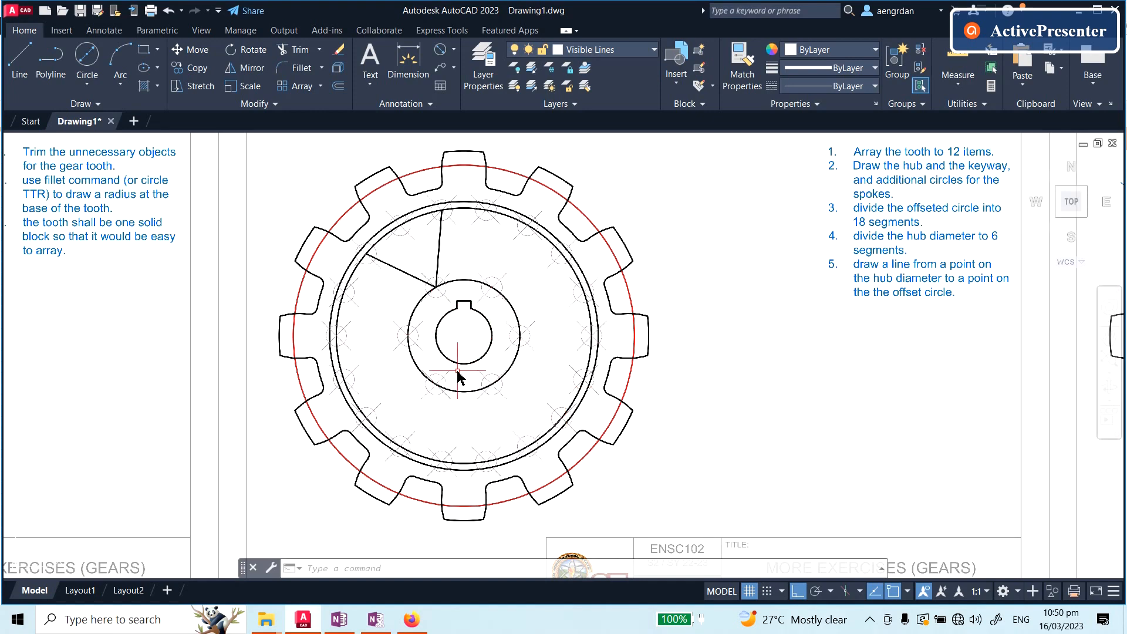
pyautogui.scroll(2, 435, 262)
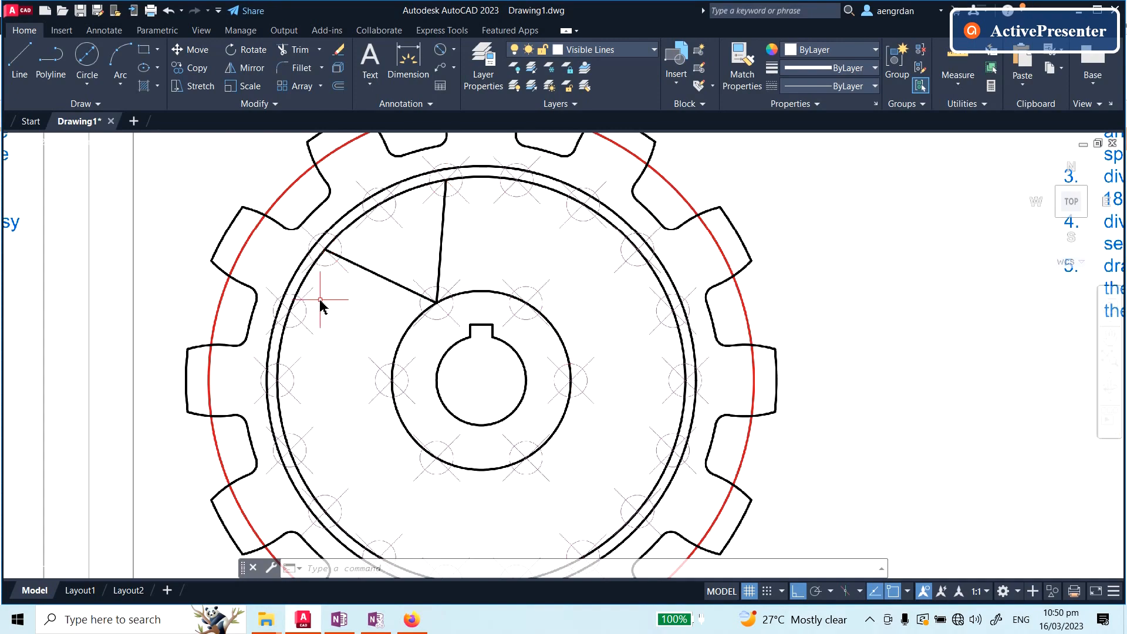
pyautogui.scroll(-6, 323, 303)
pyautogui.scroll(6, 693, 291)
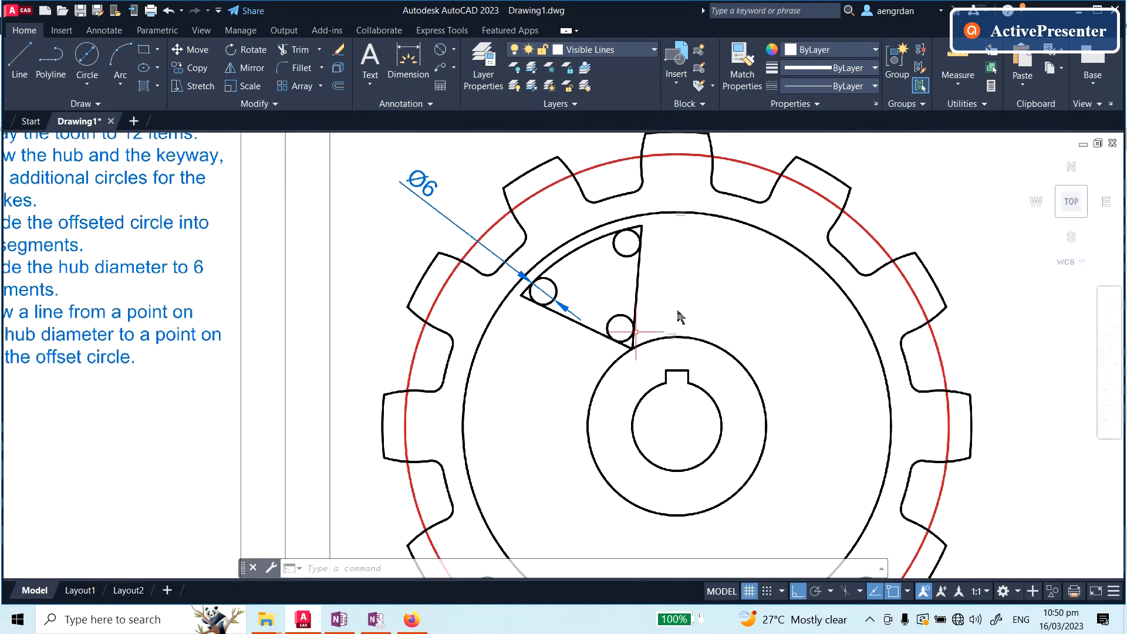
pyautogui.scroll(-4, 345, 297)
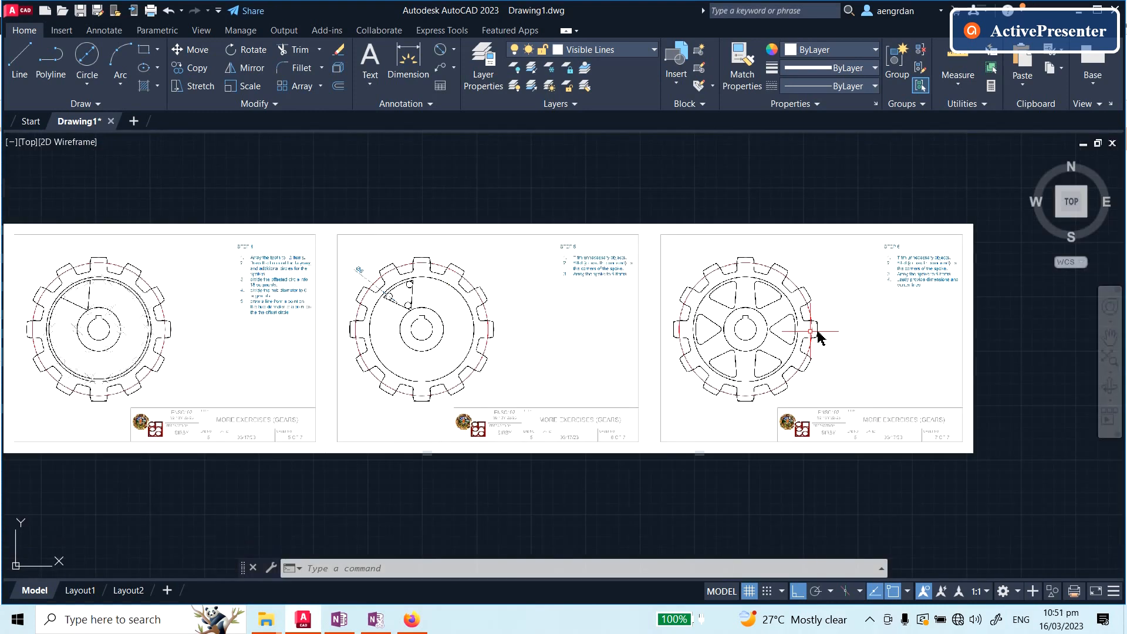
pyautogui.scroll(5, 818, 335)
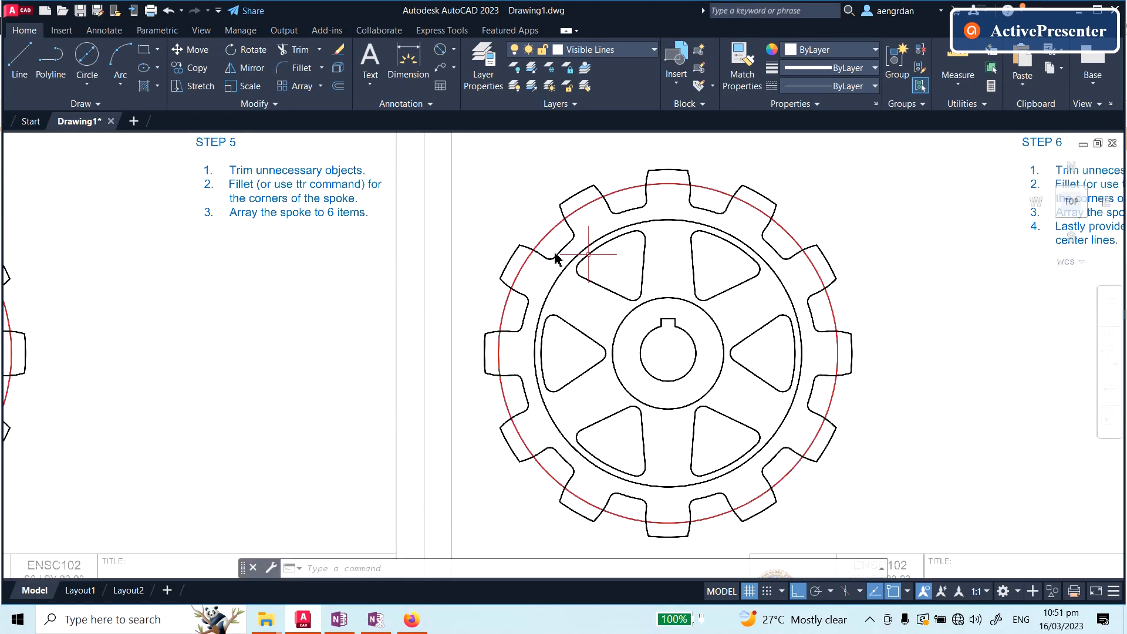
pyautogui.scroll(-2, 569, 261)
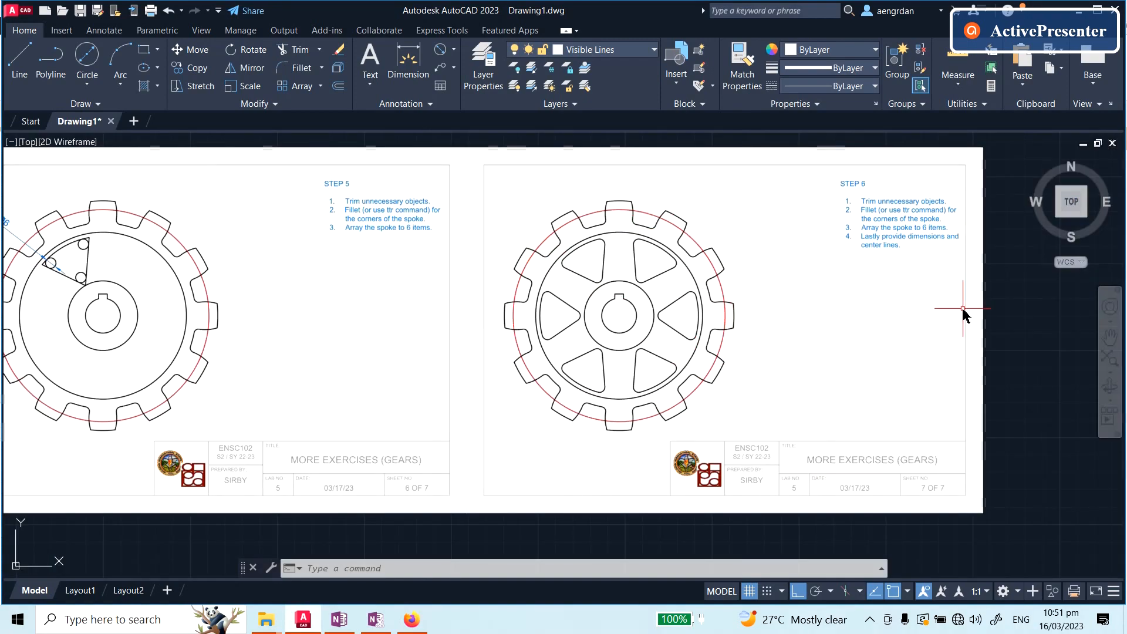
# Draw the root circle with a diameter of 106.68 on the Visible Lines layer, in the empty space below the Step 1 sheet
pyautogui.scroll(-6, 964, 312)
pyautogui.click(596, 50)
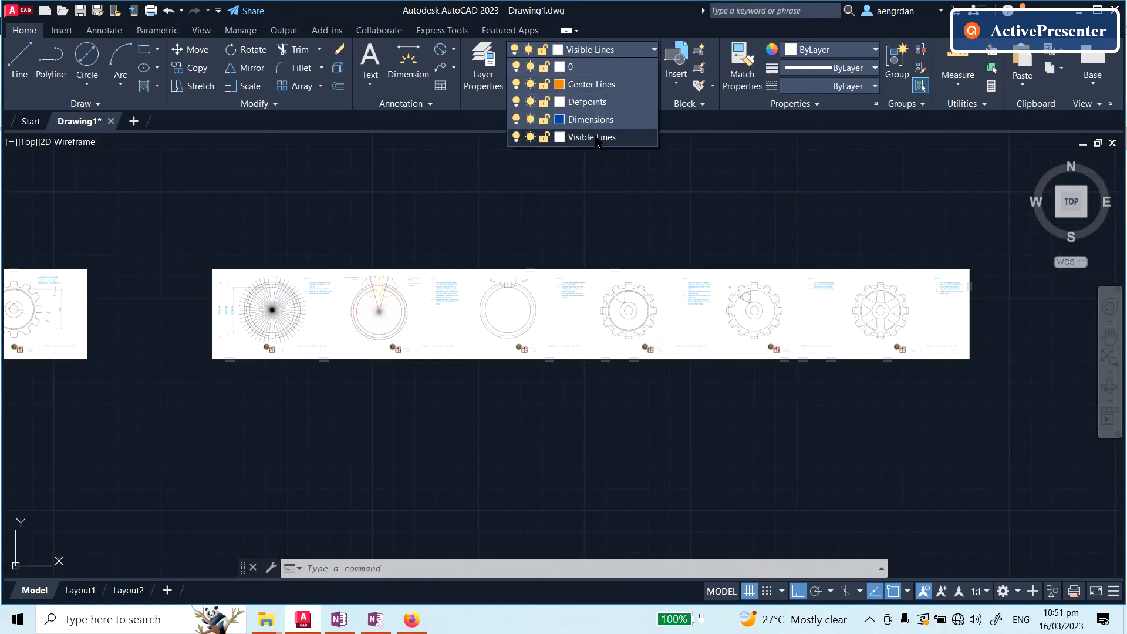
pyautogui.scroll(6, 381, 321)
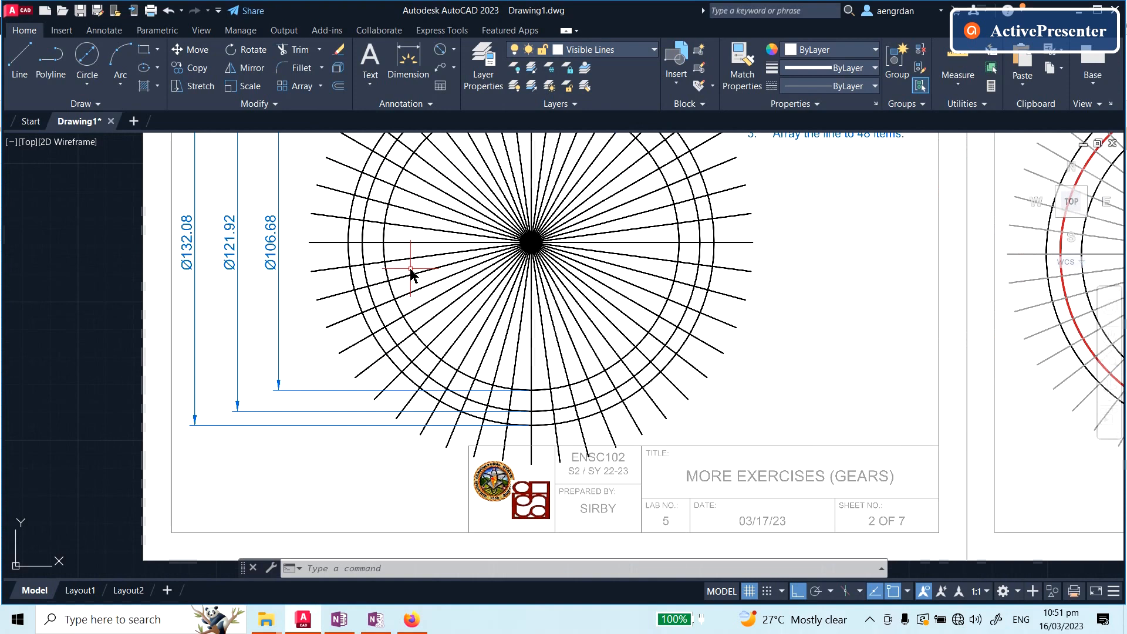
pyautogui.scroll(-6, 411, 273)
pyautogui.write('c')
pyautogui.press('Return')
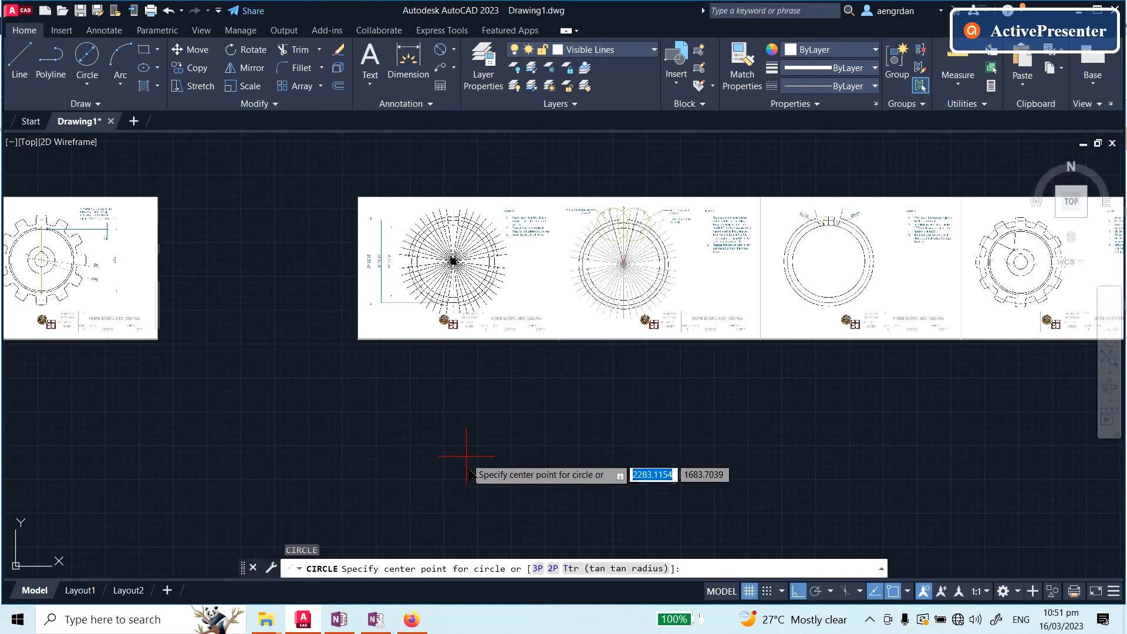
pyautogui.click(492, 445)
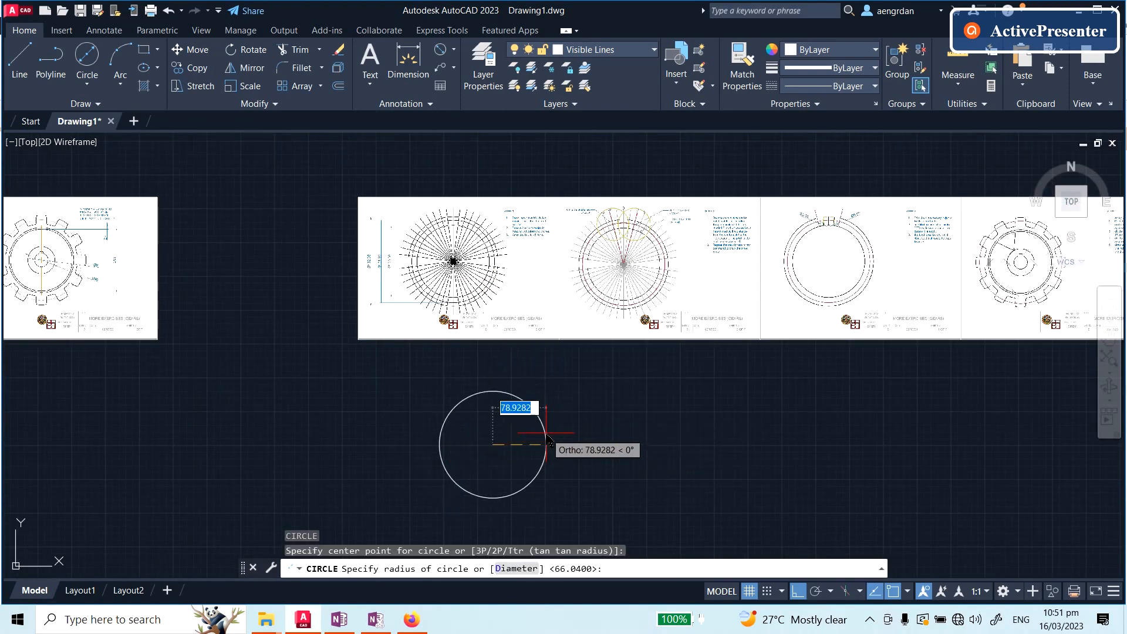
pyautogui.write('d')
pyautogui.press('Return')
pyautogui.scroll(4, 445, 277)
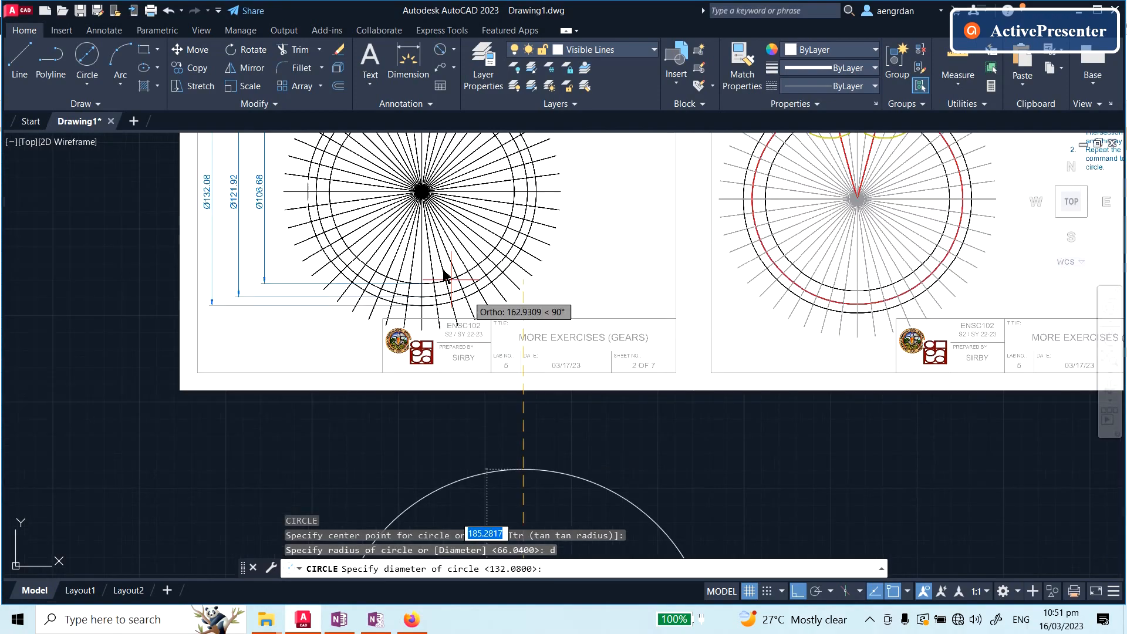
pyautogui.scroll(2, 399, 276)
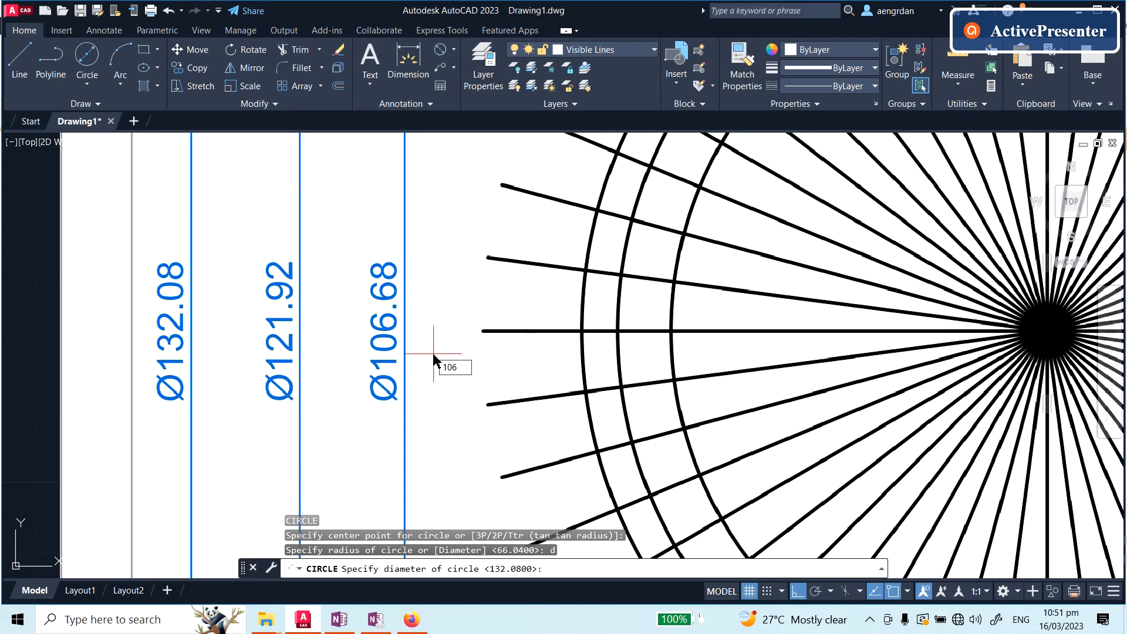
pyautogui.press('Return')
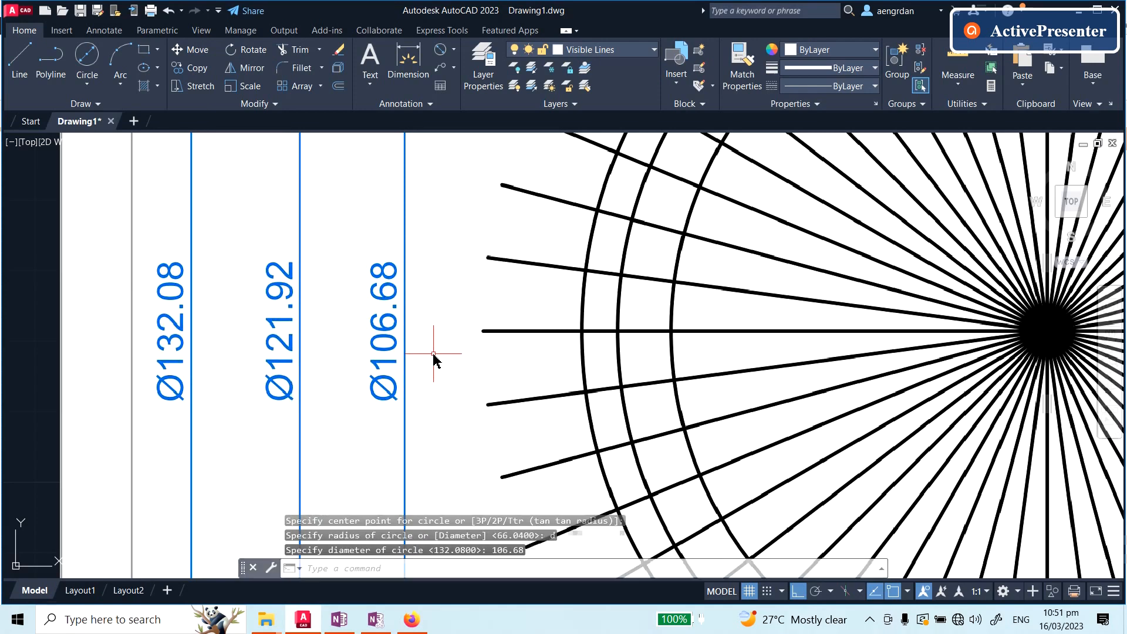
# Draw the pitch circle with a diameter of 121.92, concentric with the root circle
pyautogui.scroll(-5, 446, 325)
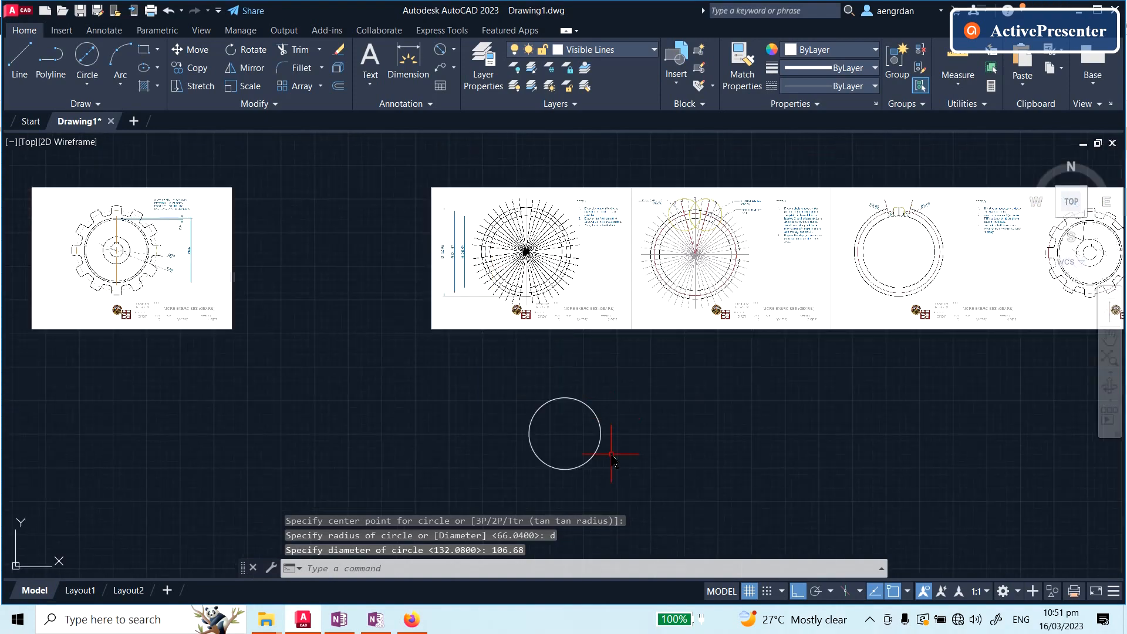
pyautogui.press('Return')
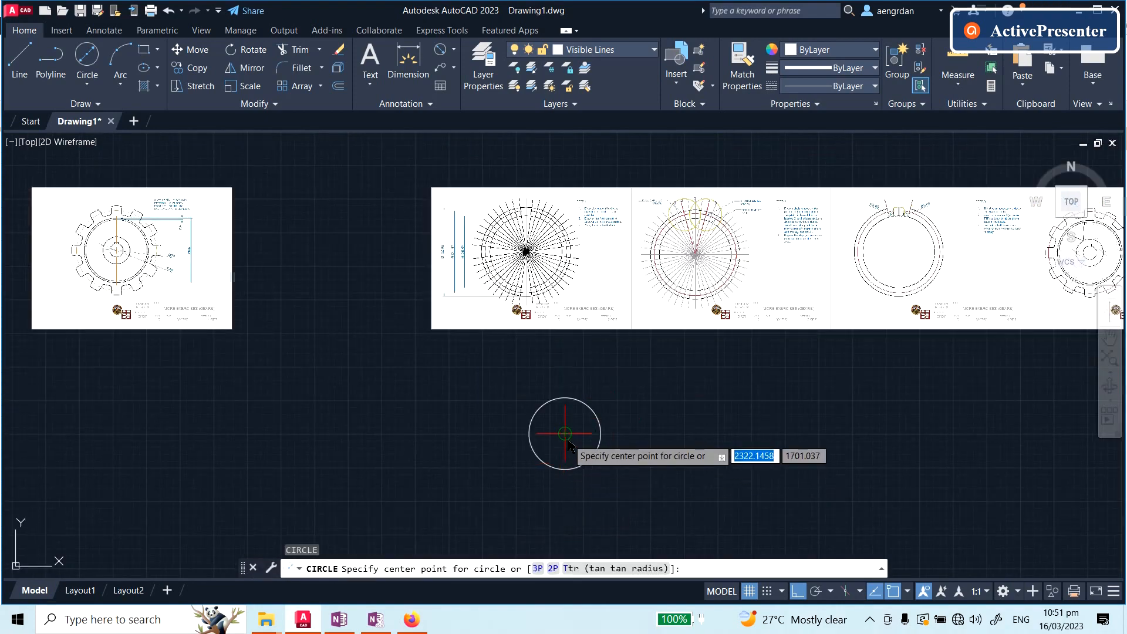
pyautogui.click(601, 433)
pyautogui.scroll(4, 586, 372)
pyautogui.scroll(-4, 586, 375)
pyautogui.scroll(6, 464, 446)
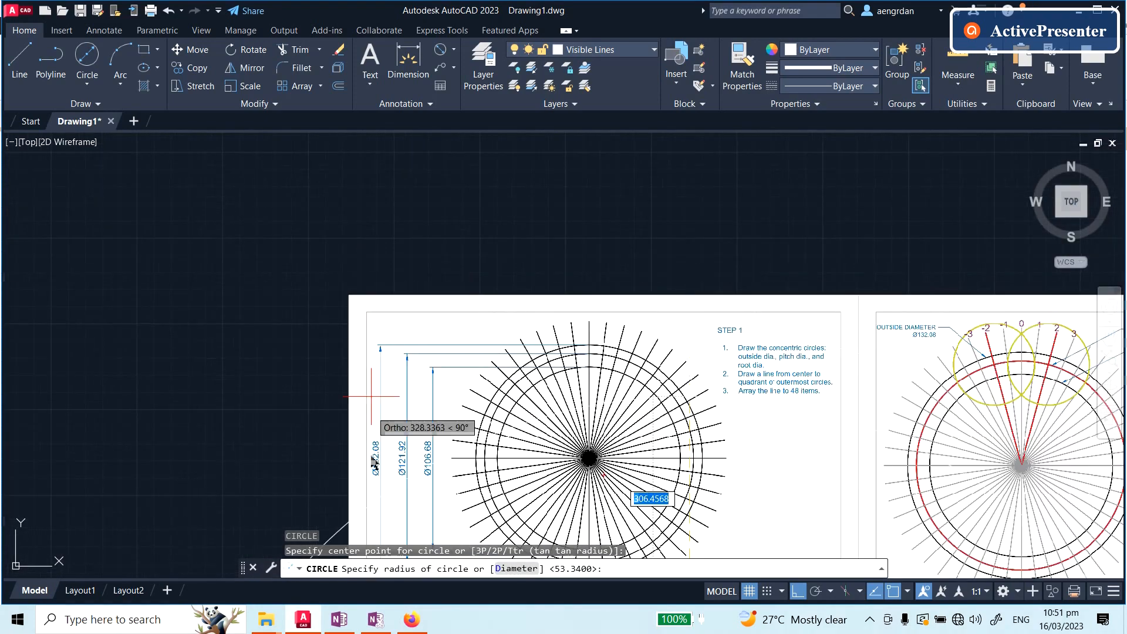
pyautogui.write('d')
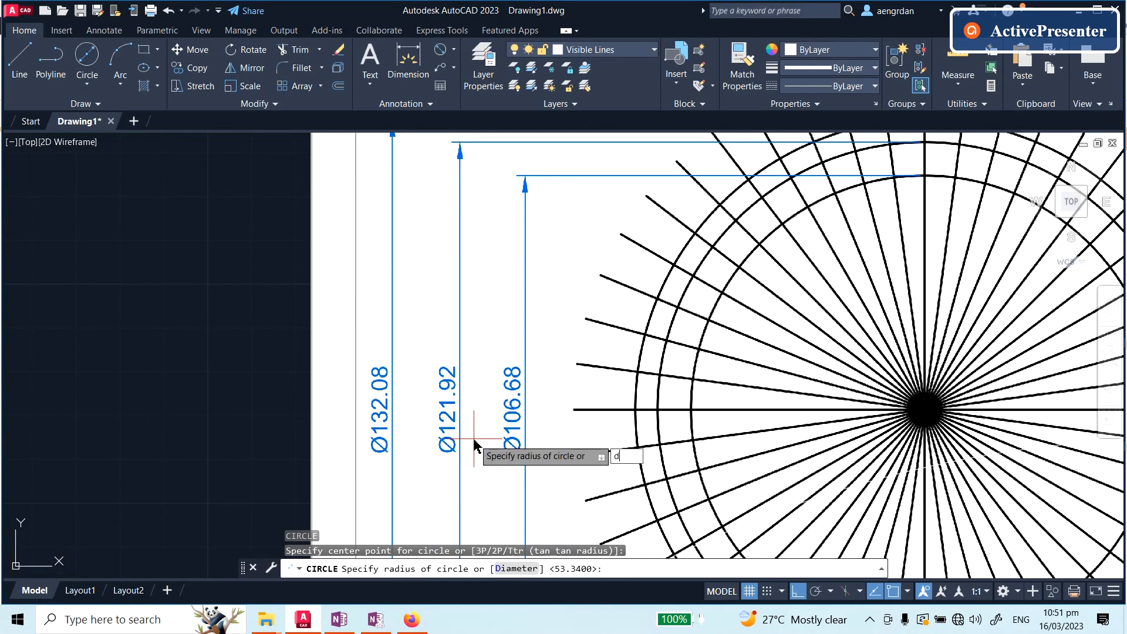
pyautogui.press('Return')
pyautogui.write('121.92')
pyautogui.press('Return')
# Draw the outside circle with a diameter of 132.08, concentric with the root and pitch circles
pyautogui.scroll(-6, 646, 463)
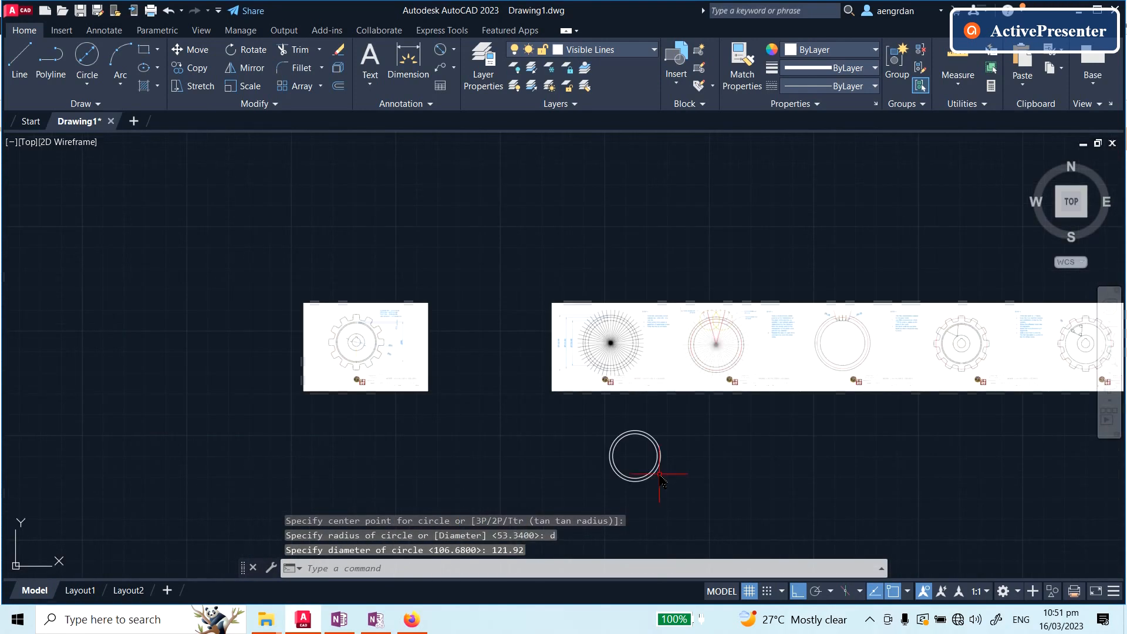
pyautogui.scroll(4, 661, 475)
pyautogui.press('Return')
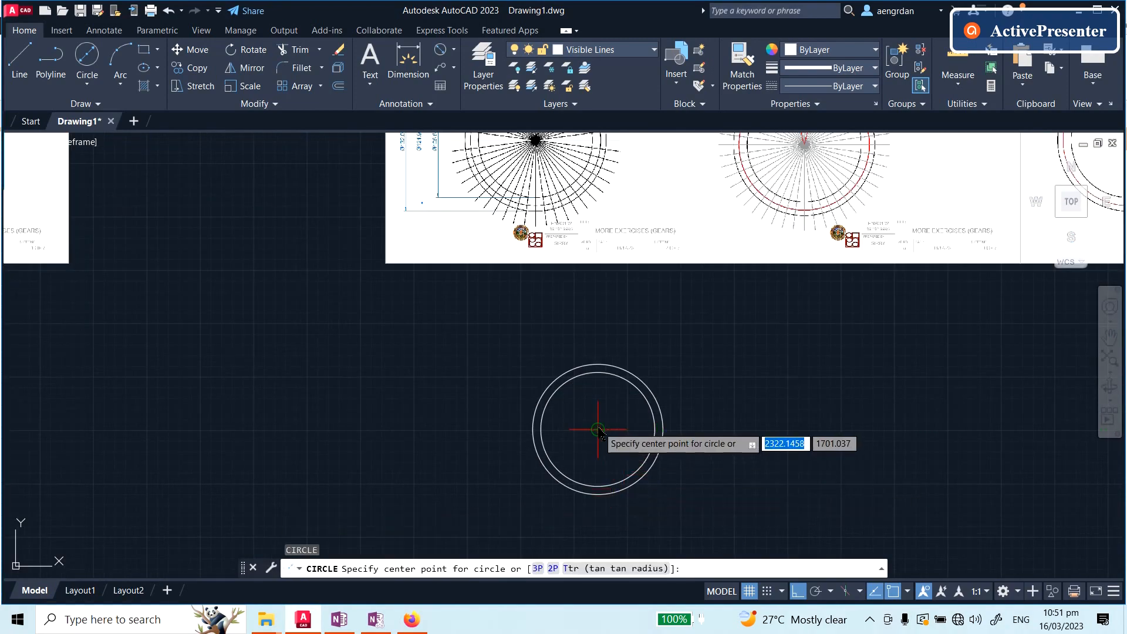
pyautogui.click(597, 429)
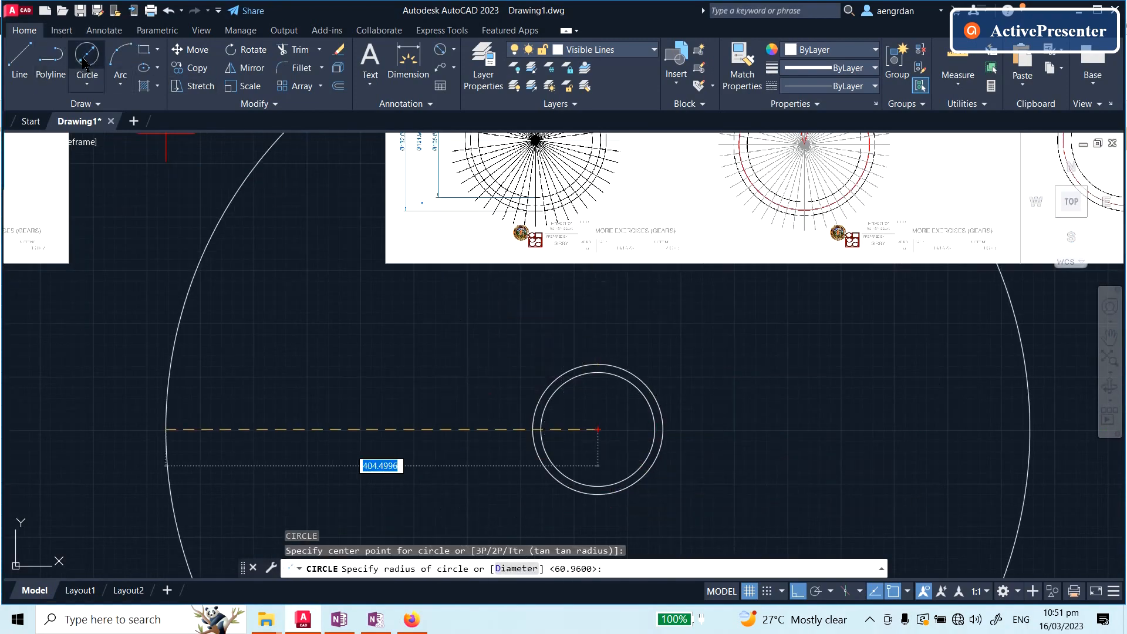
pyautogui.scroll(-4, 616, 438)
pyautogui.scroll(7, 499, 379)
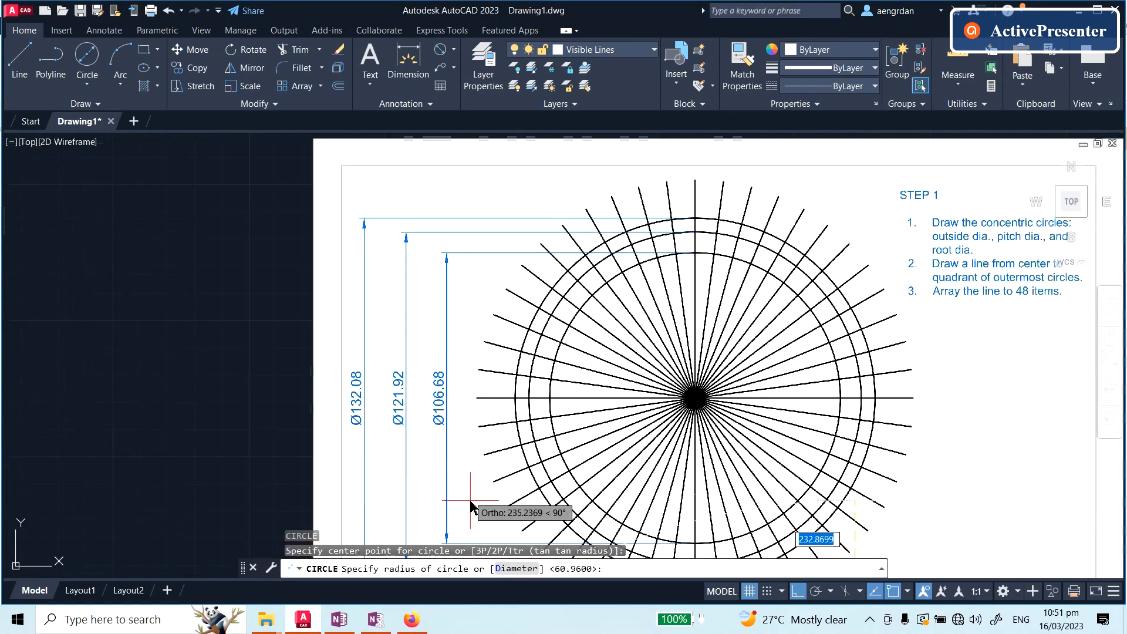
pyautogui.scroll(2, 466, 487)
pyautogui.write('d')
pyautogui.press('Return')
pyautogui.write('1')
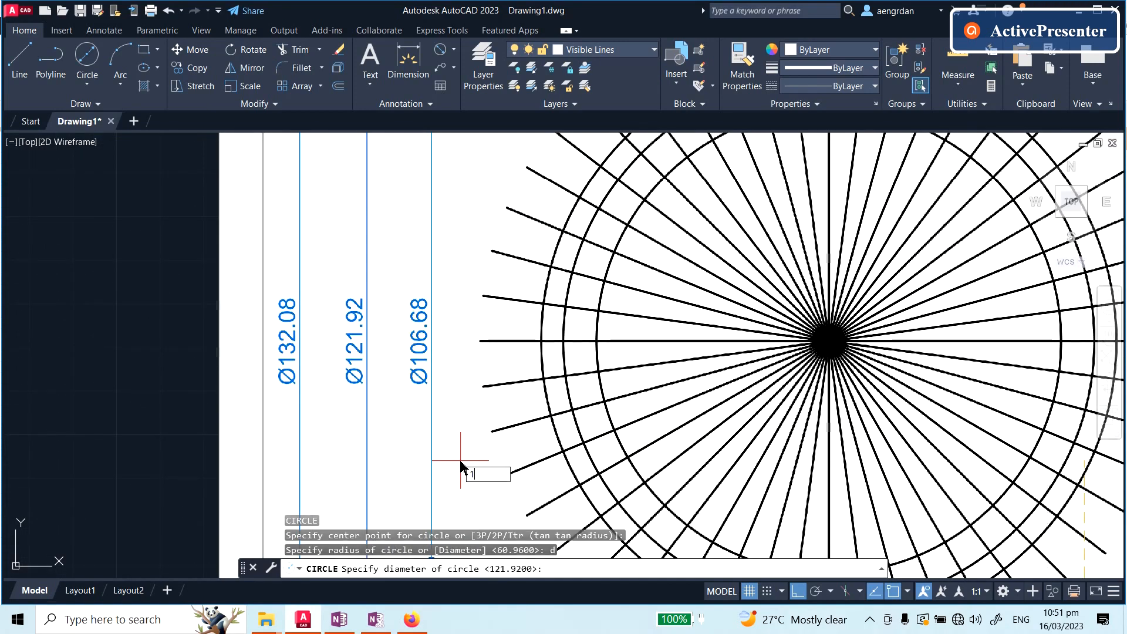
pyautogui.write('32.08')
pyautogui.press('Return')
# Draw a vertical line about 90 units long from the circles' common center upward past the outside circle
pyautogui.scroll(-5, 510, 290)
pyautogui.scroll(-4, 511, 289)
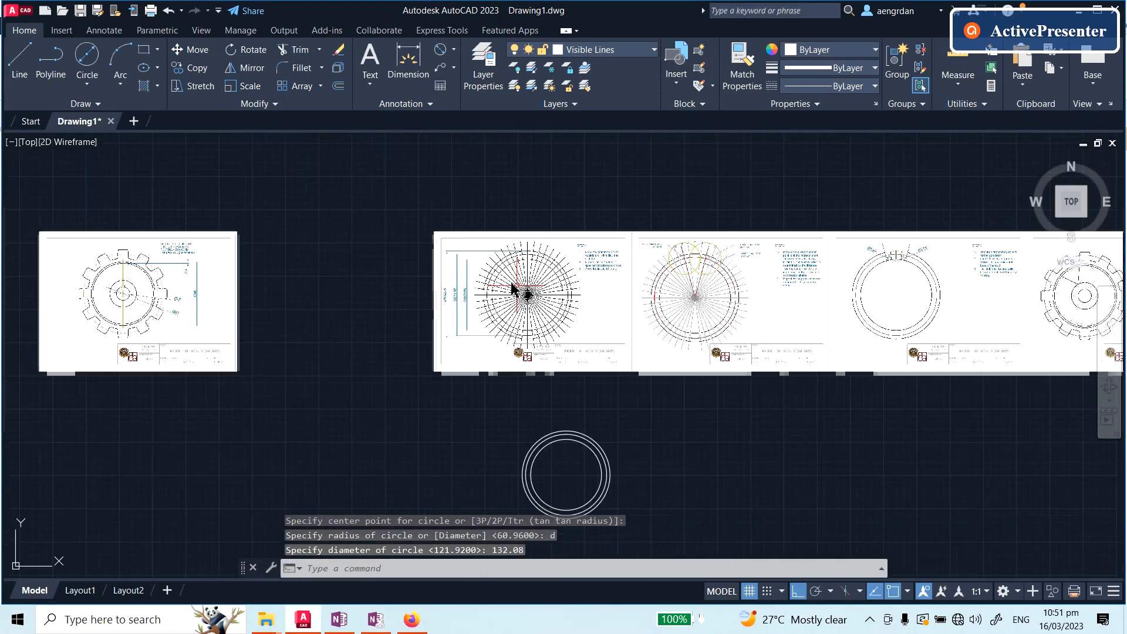
pyautogui.press('Escape')
pyautogui.write('l')
pyautogui.press('Return')
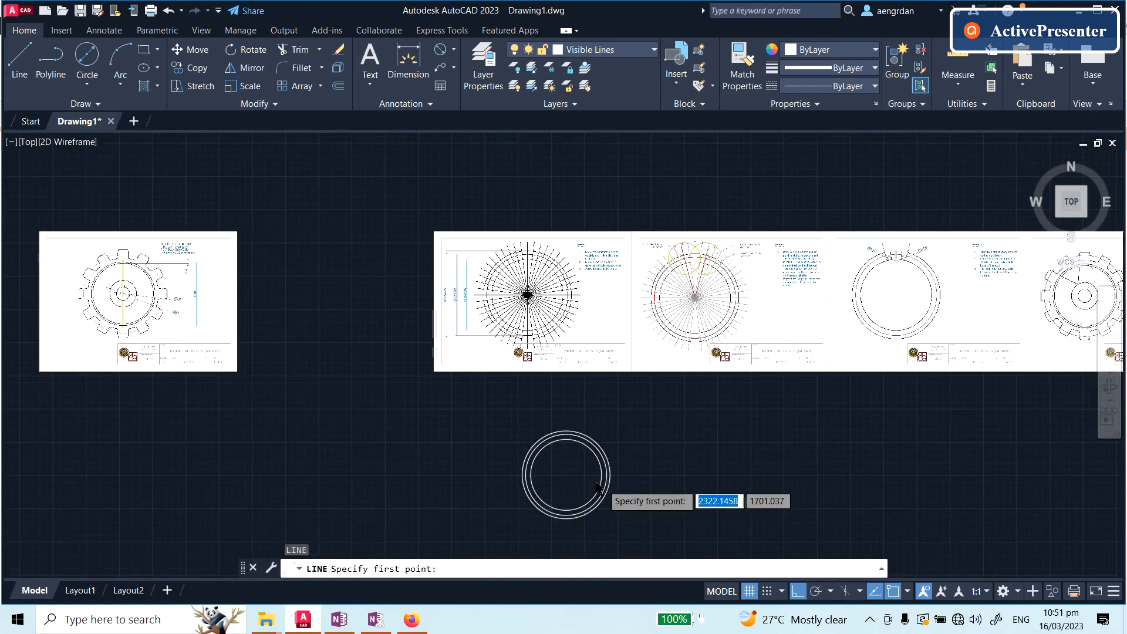
pyautogui.scroll(2, 608, 488)
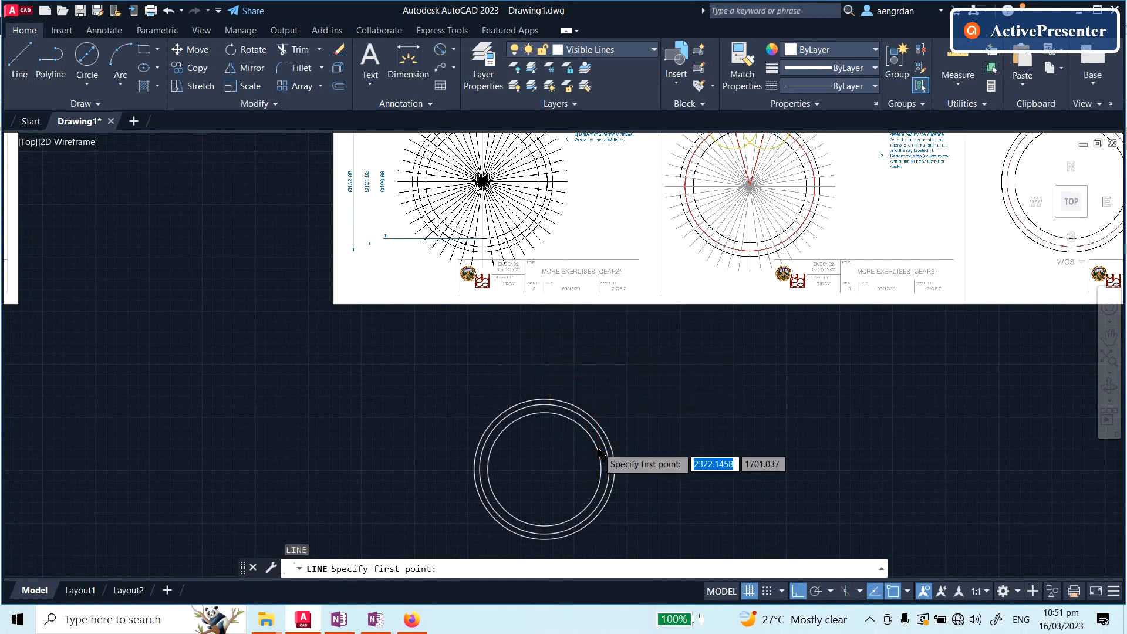
pyautogui.scroll(2, 598, 450)
pyautogui.scroll(-2, 541, 372)
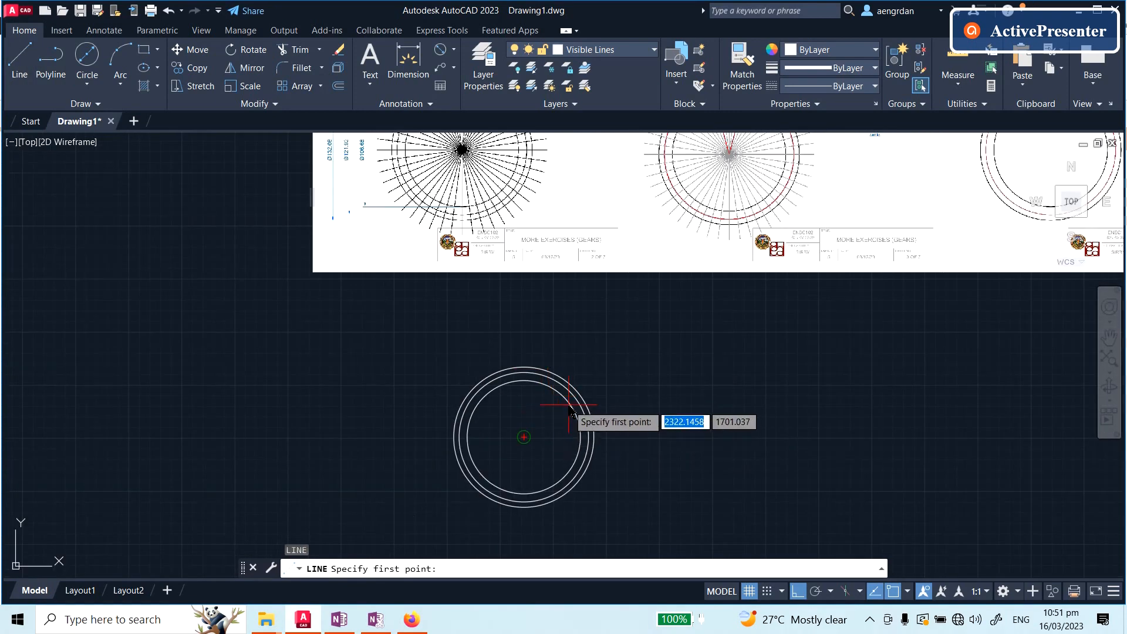
pyautogui.scroll(2, 571, 405)
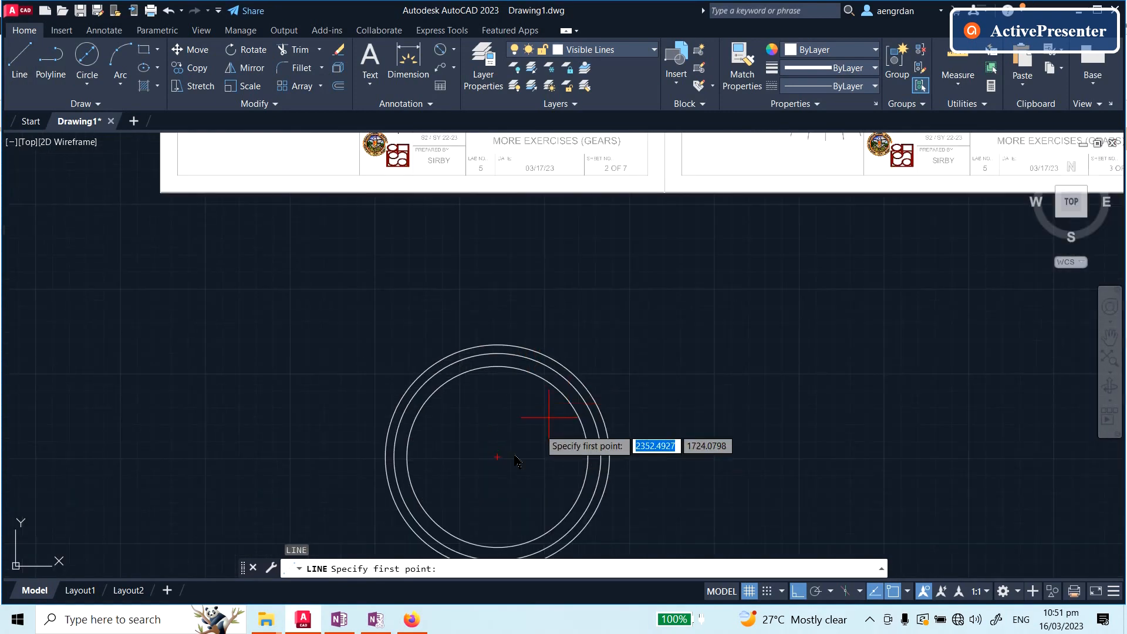
pyautogui.click(497, 456)
pyautogui.scroll(-2, 594, 403)
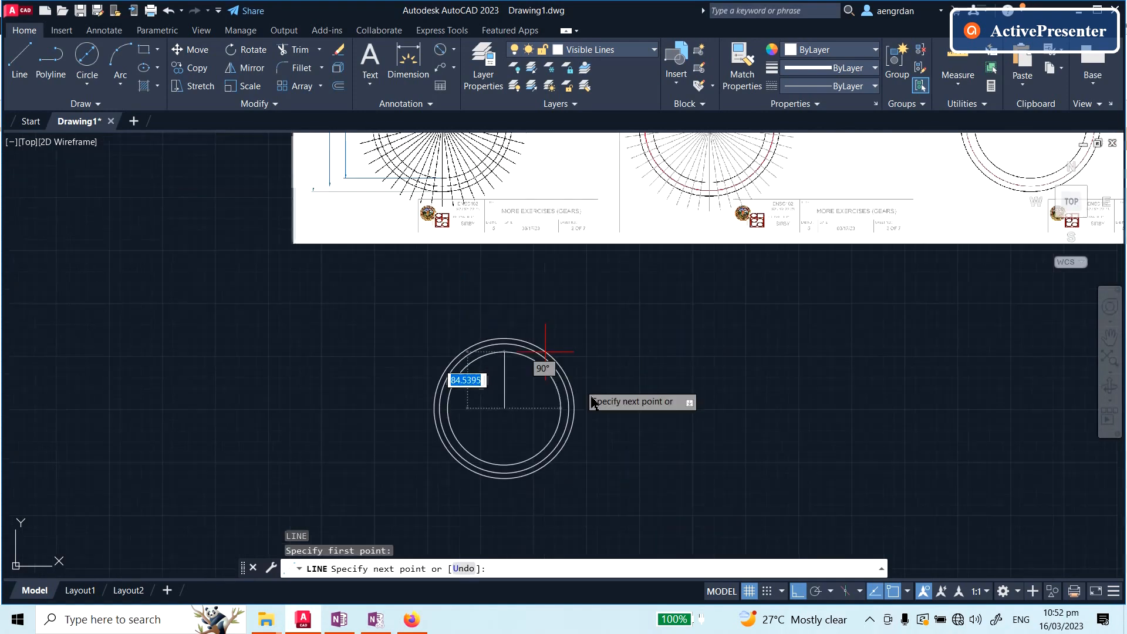
pyautogui.scroll(2, 509, 297)
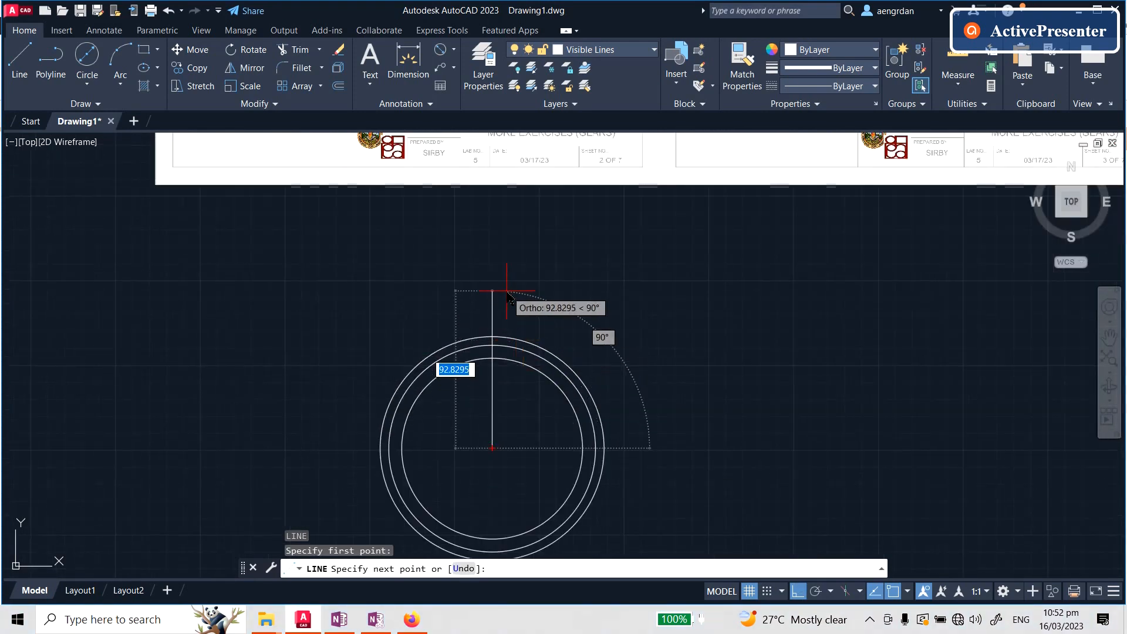
pyautogui.click(499, 298)
pyautogui.press('Return')
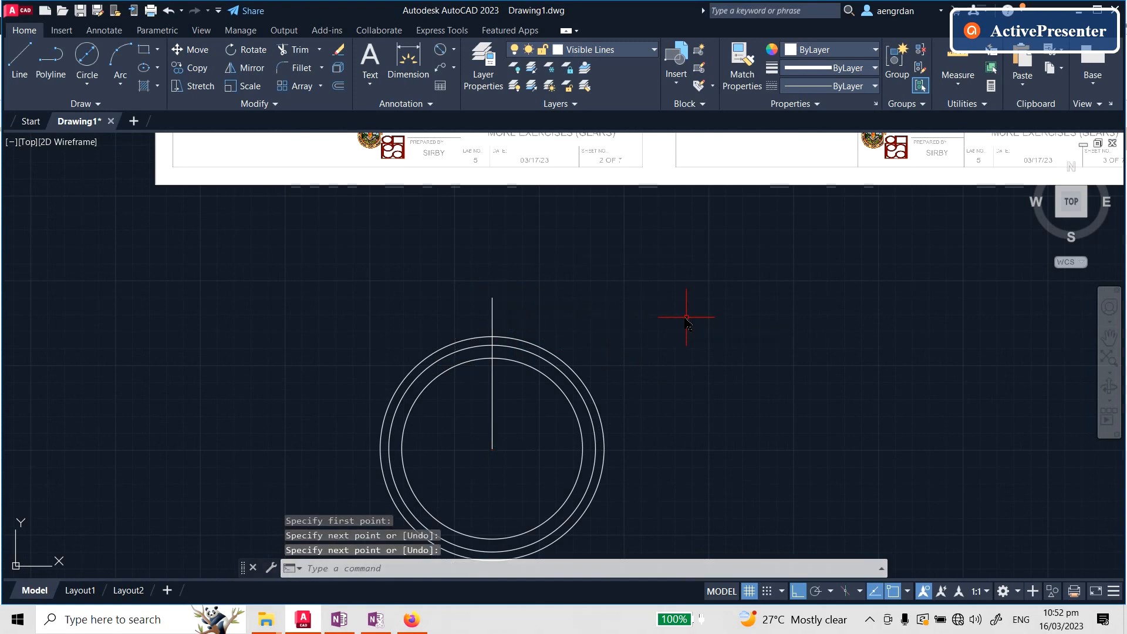
pyautogui.press('Escape')
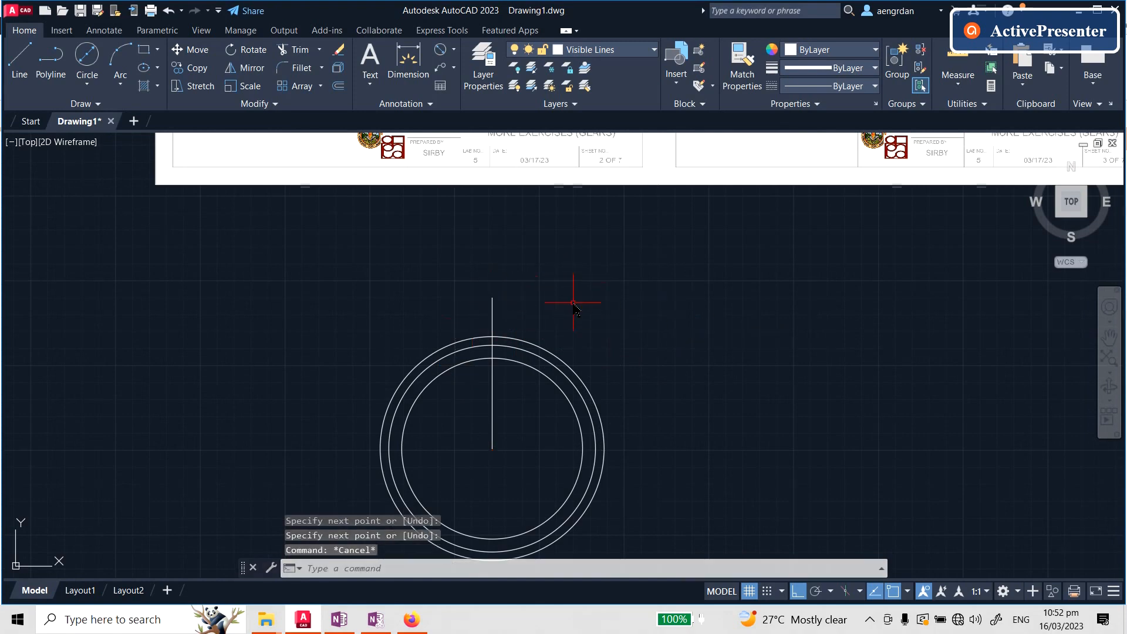
# Create a polar array of the vertical line around the common center of the circles
pyautogui.scroll(-5, 515, 272)
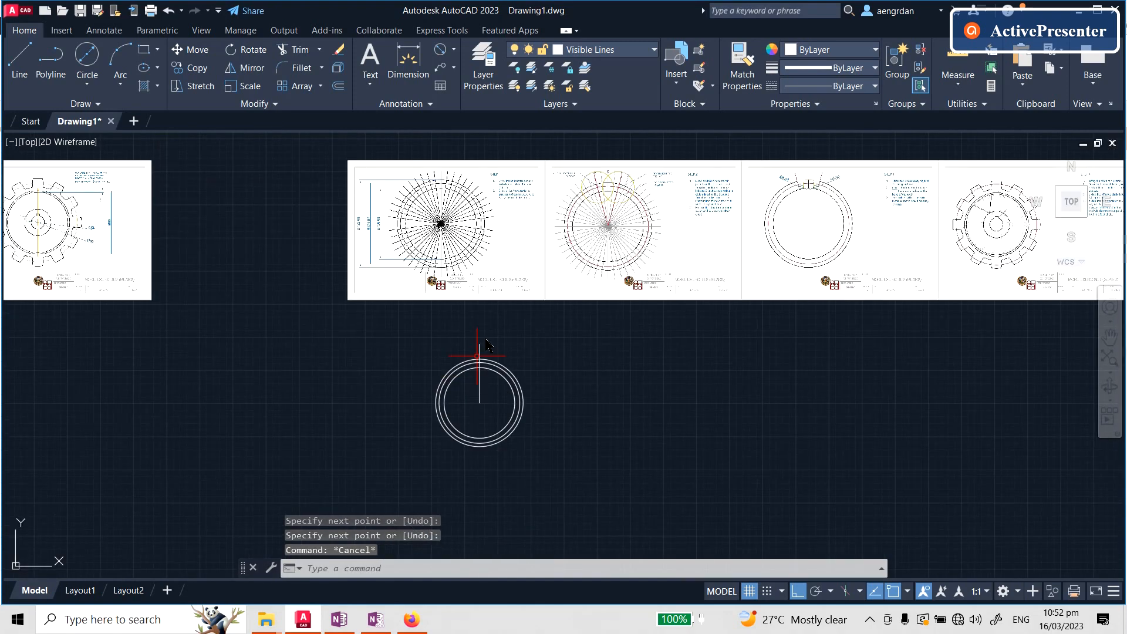
pyautogui.scroll(8, 461, 194)
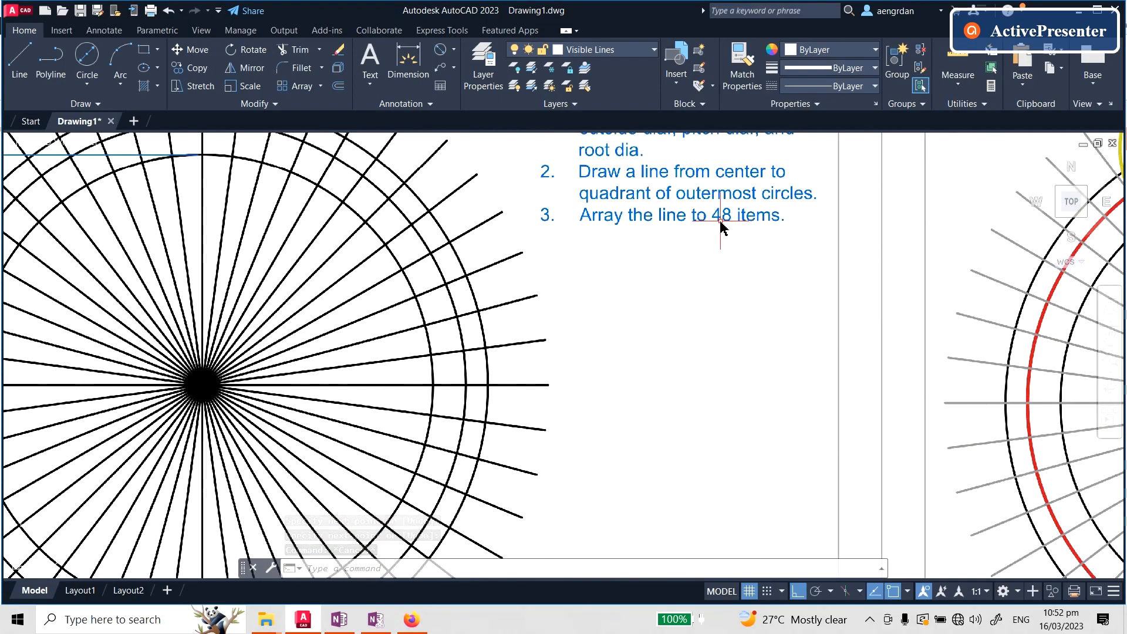
pyautogui.scroll(-8, 615, 187)
pyautogui.scroll(-2, 615, 187)
pyautogui.scroll(4, 589, 284)
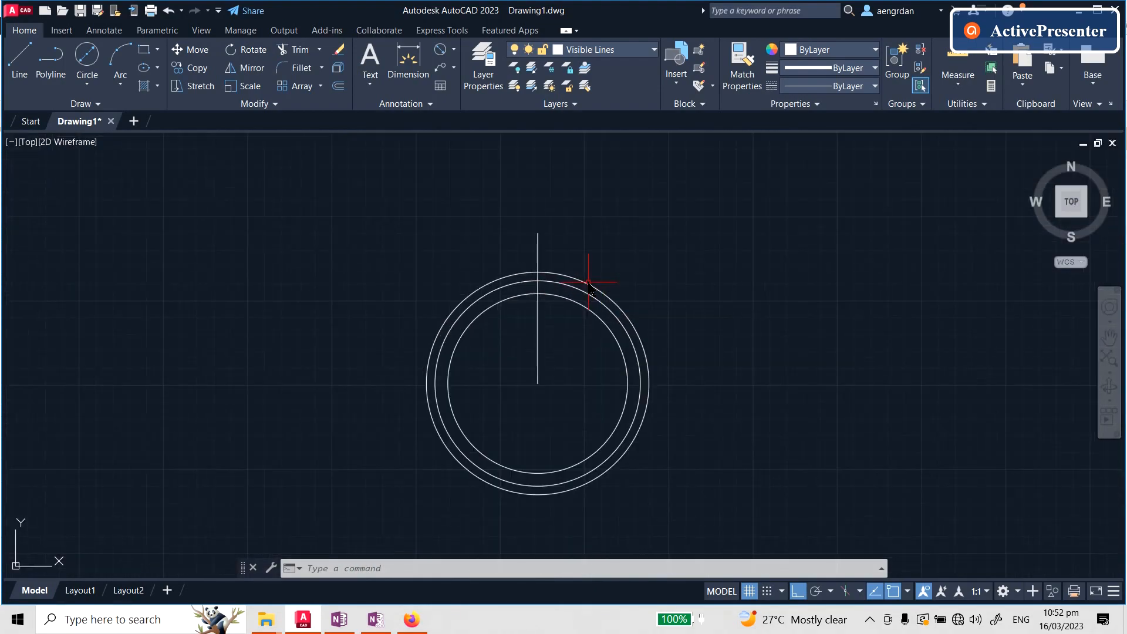
pyautogui.write('AR')
pyautogui.press('Return')
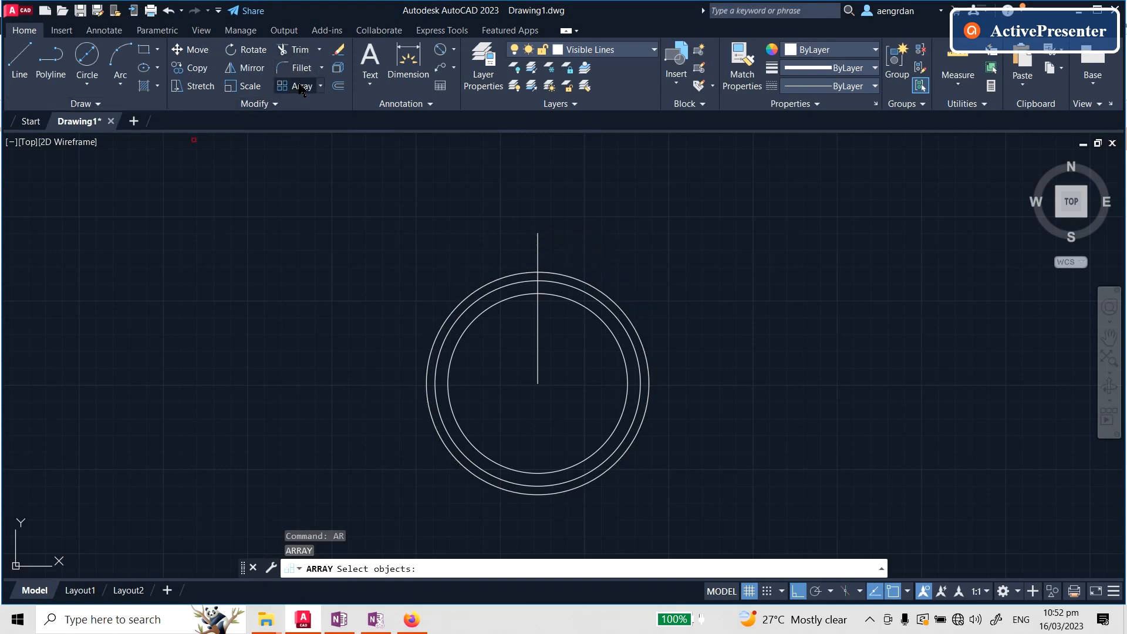
pyautogui.click(539, 241)
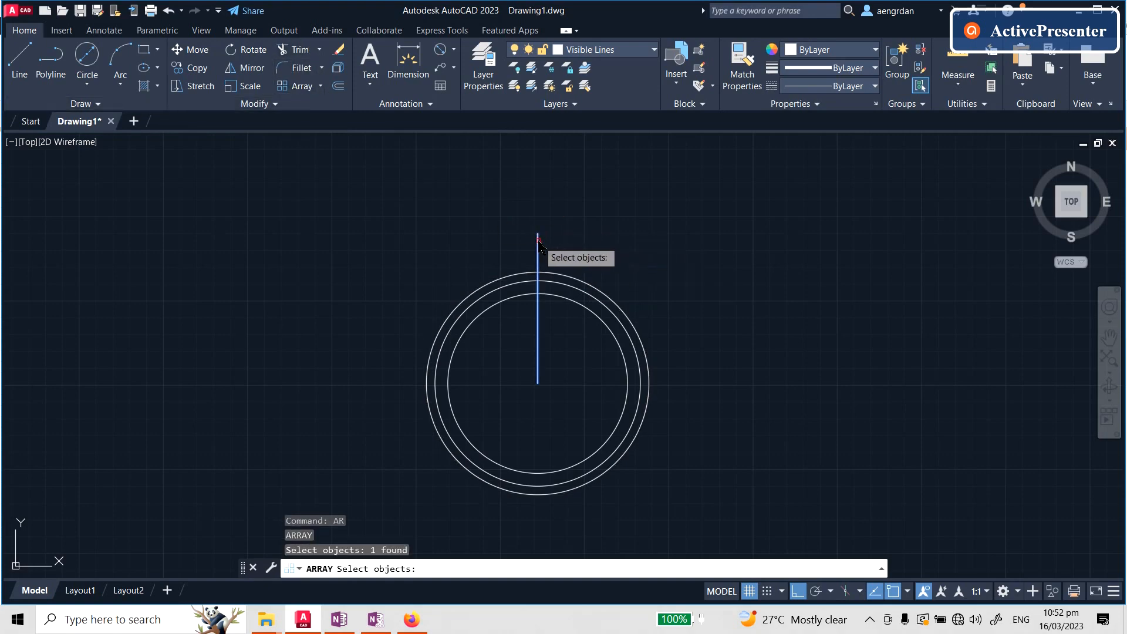
pyautogui.press('Return')
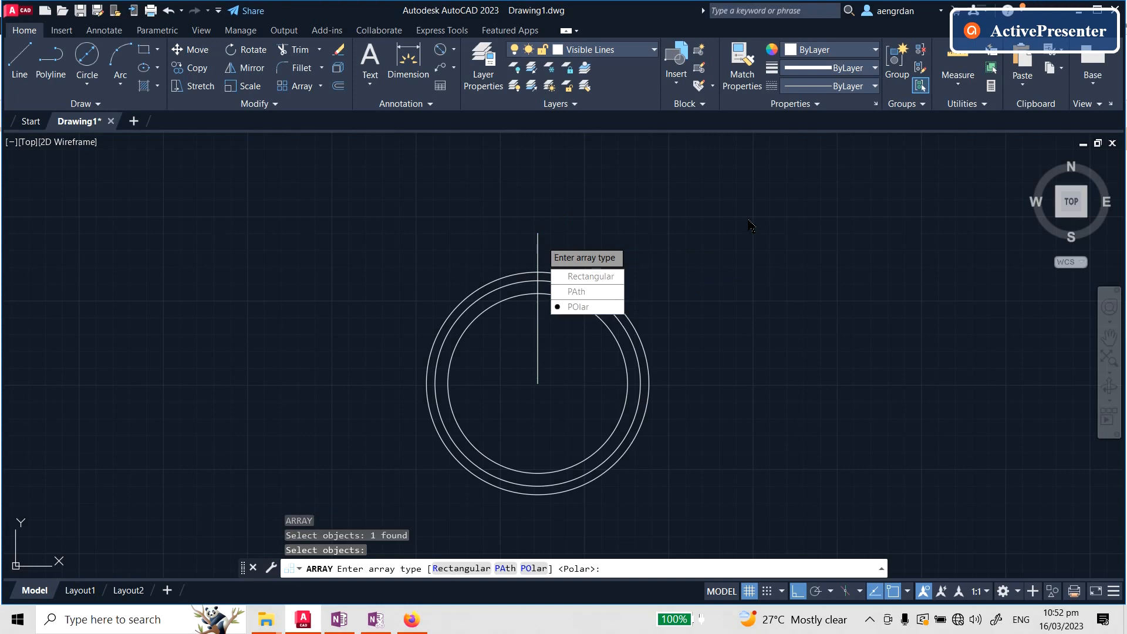
pyautogui.press('Return')
pyautogui.click(538, 383)
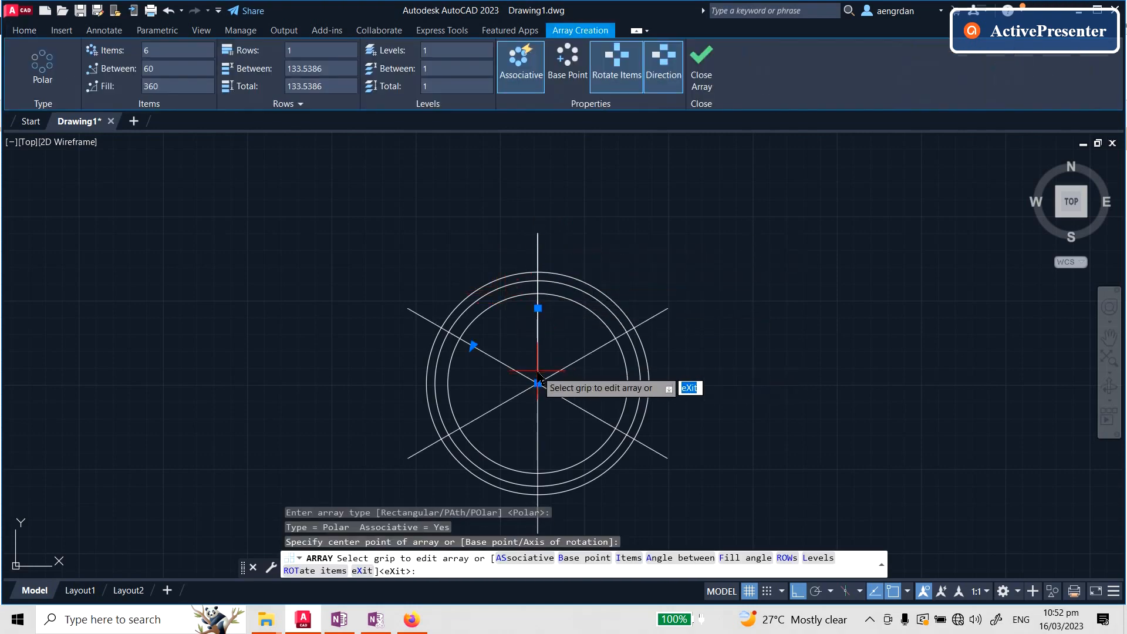
# Set the polar array of the line to 48 items and finish the array
pyautogui.write('i')
pyautogui.press('Return')
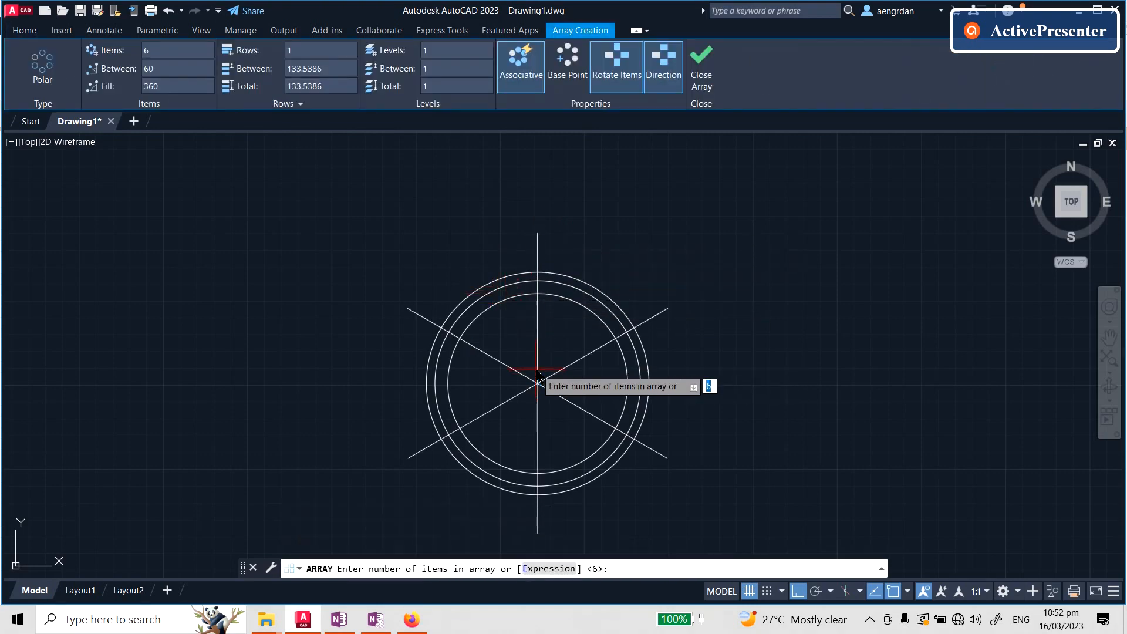
pyautogui.write('48')
pyautogui.press('Return')
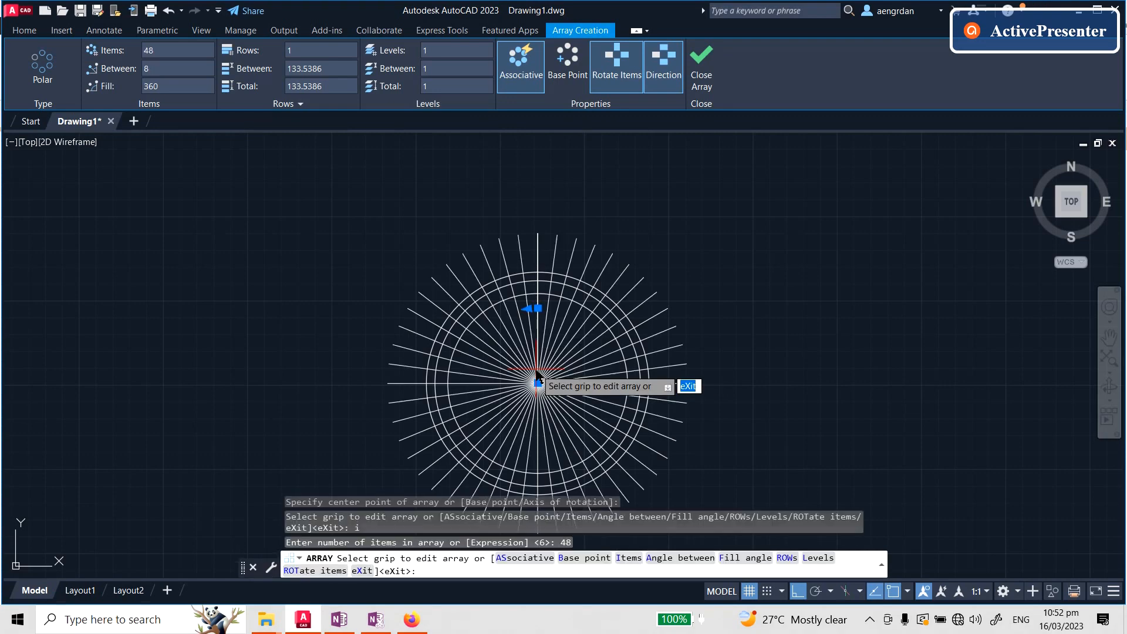
pyautogui.press('Return')
pyautogui.scroll(-3, 490, 288)
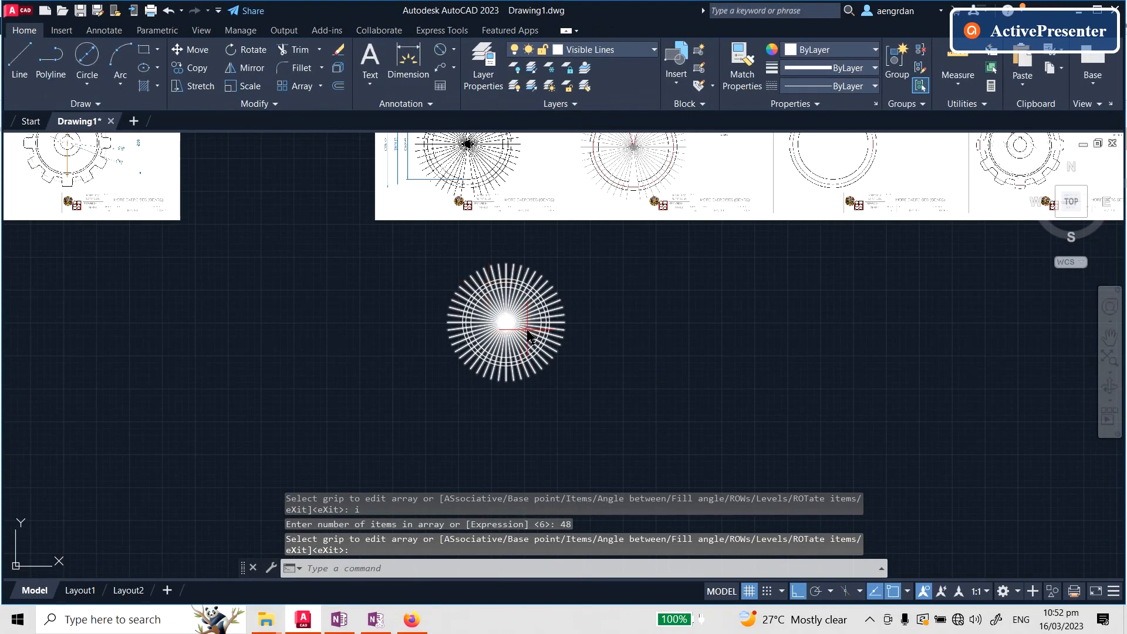
pyautogui.scroll(3, 564, 302)
pyautogui.press('Escape')
pyautogui.press('Escape')
# Move the three circles and the arrayed lines together to the empty space below the Step 2 sheet
pyautogui.scroll(-3, 460, 333)
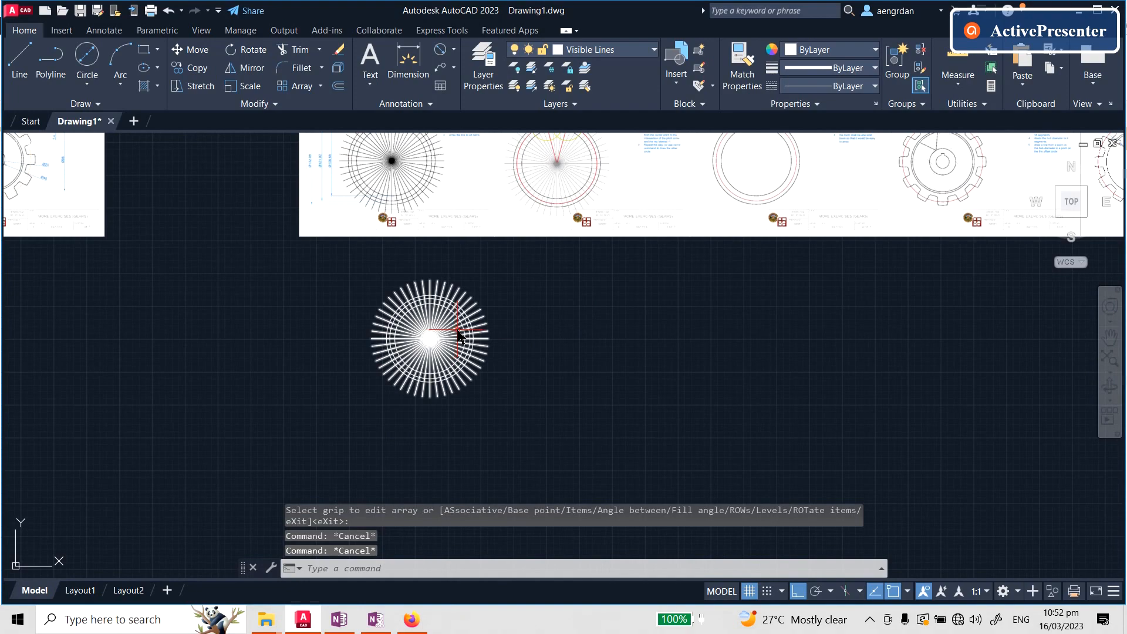
pyautogui.press('Return')
pyautogui.click(344, 246)
pyautogui.click(558, 445)
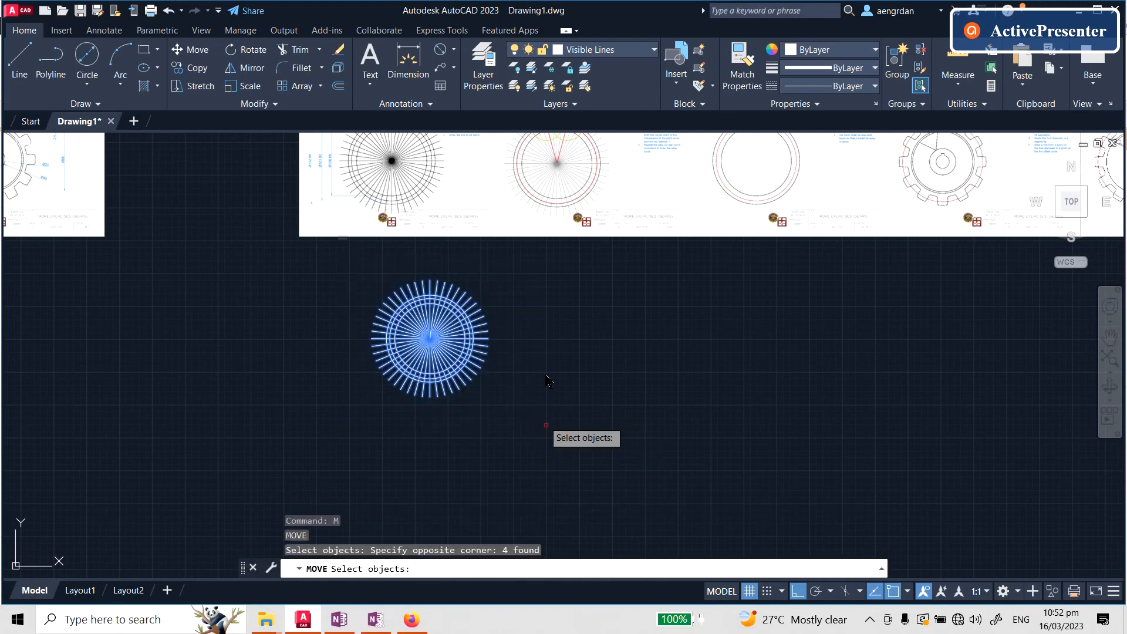
pyautogui.press('Return')
pyautogui.click(508, 400)
pyautogui.click(651, 359)
# Examine the Step 2 sheet for the center point, radius and numbered rays of the two tooth construction circles
pyautogui.scroll(6, 558, 188)
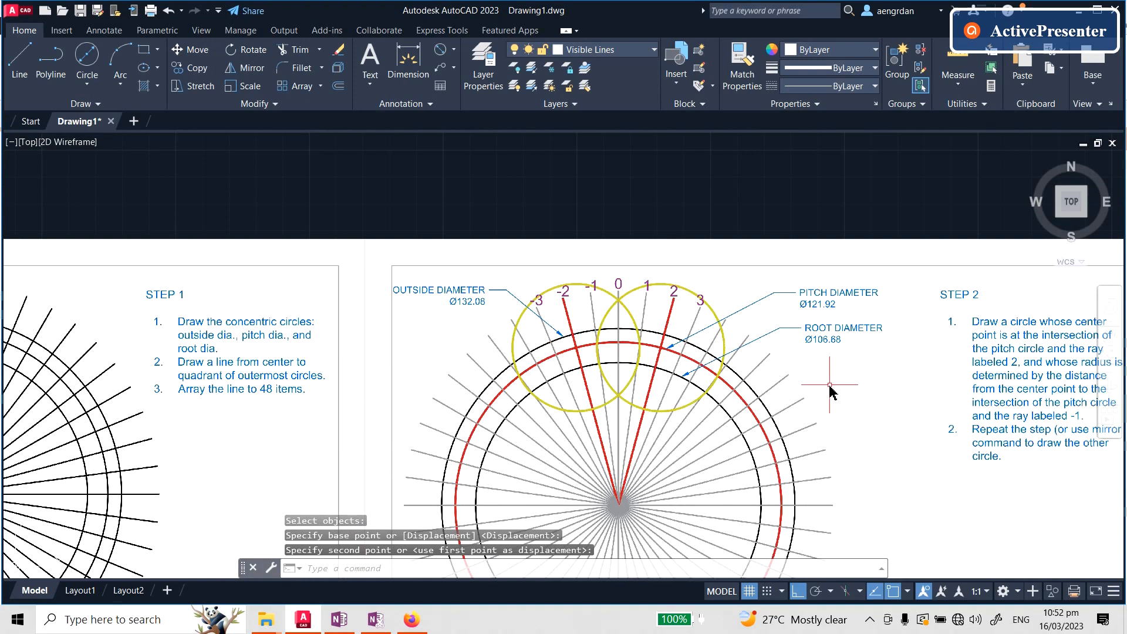
pyautogui.moveTo(785, 188); pyautogui.dragTo(503, 158, button='middle')
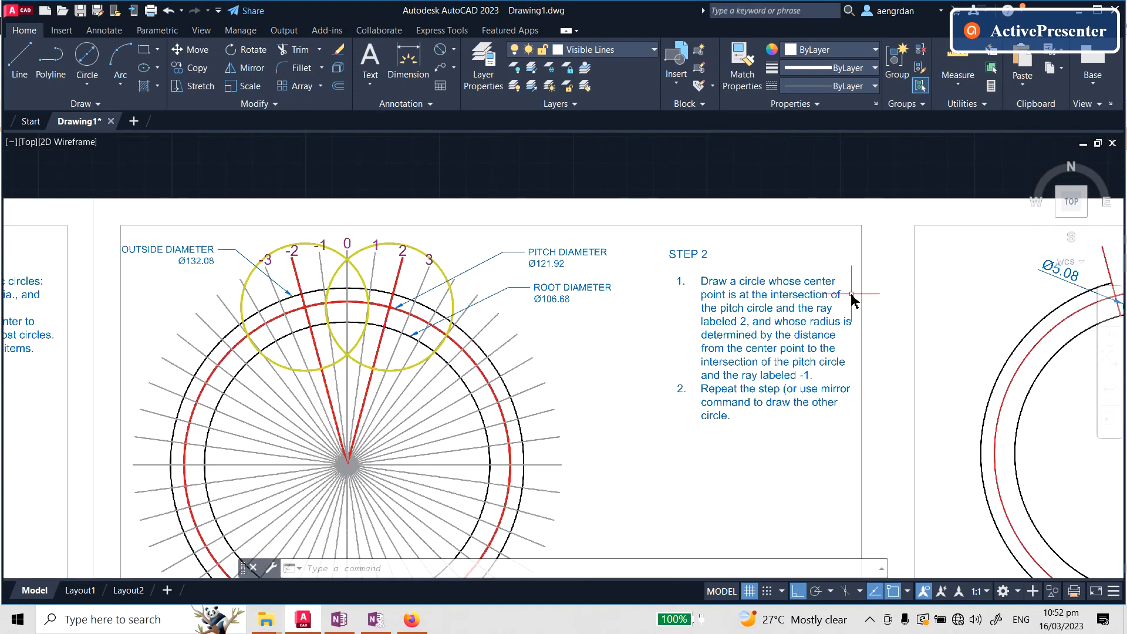
pyautogui.scroll(5, 781, 317)
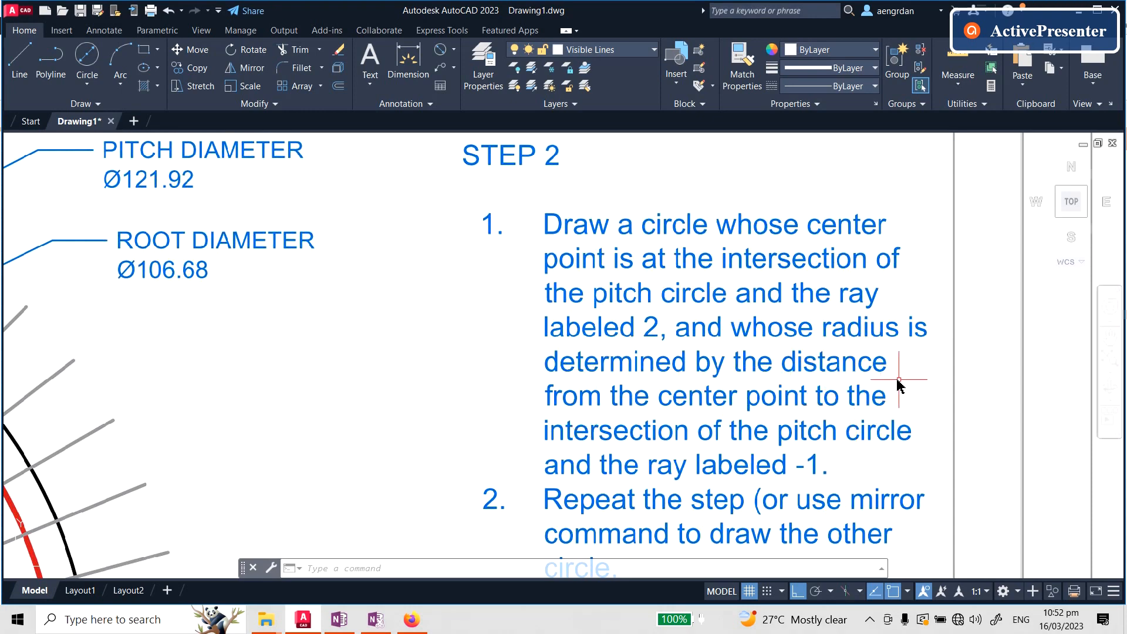
pyautogui.scroll(-3, 945, 322)
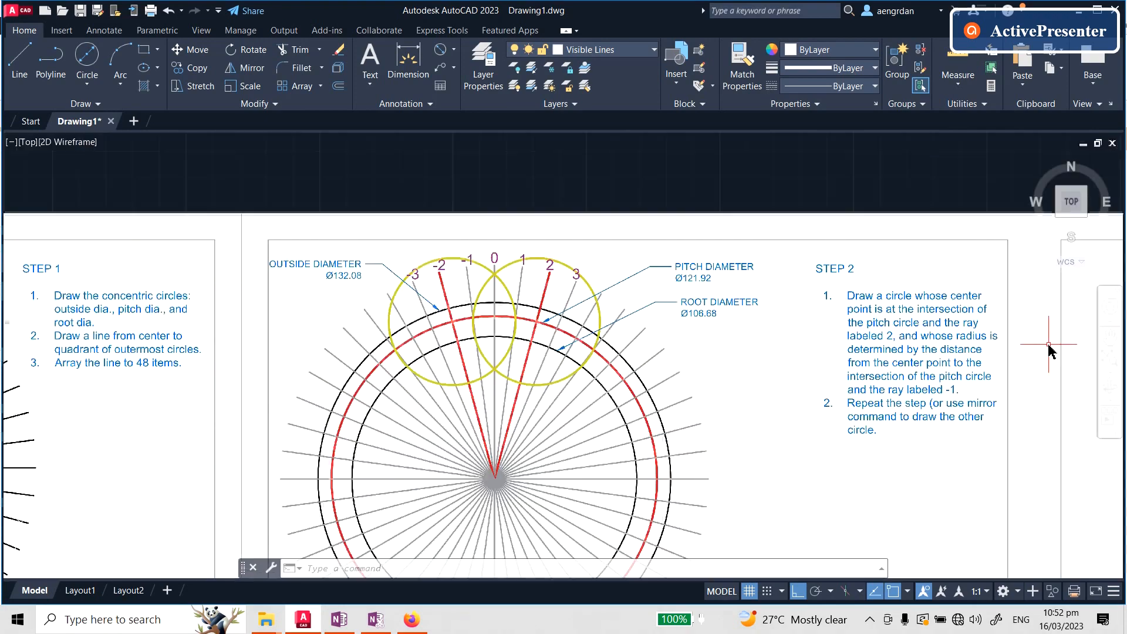
pyautogui.scroll(5, 545, 331)
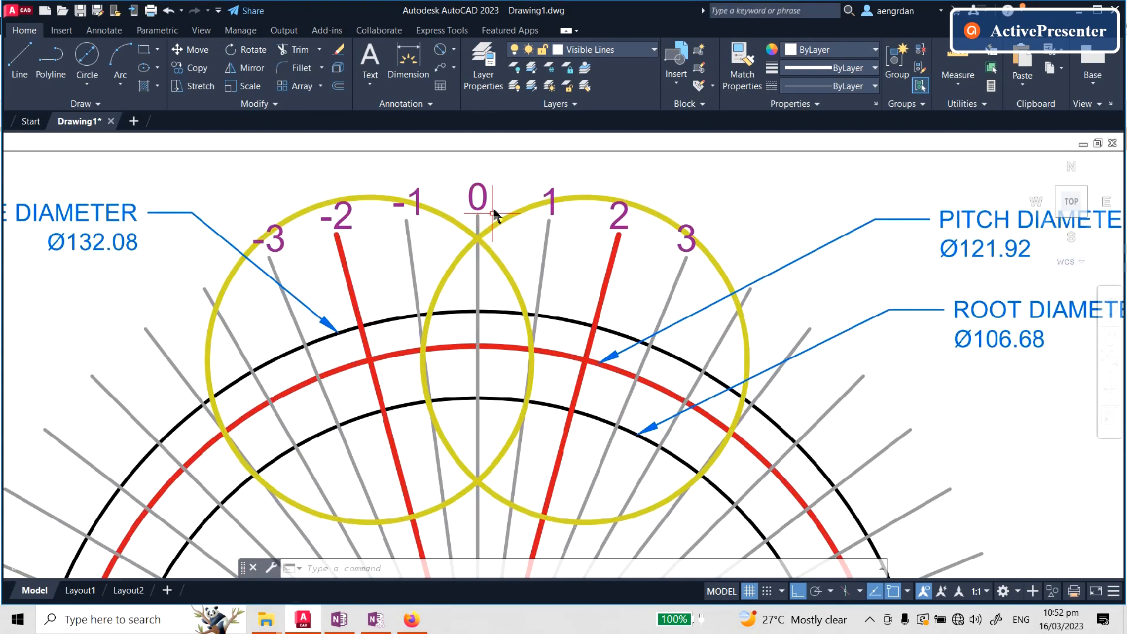
pyautogui.scroll(2, 480, 227)
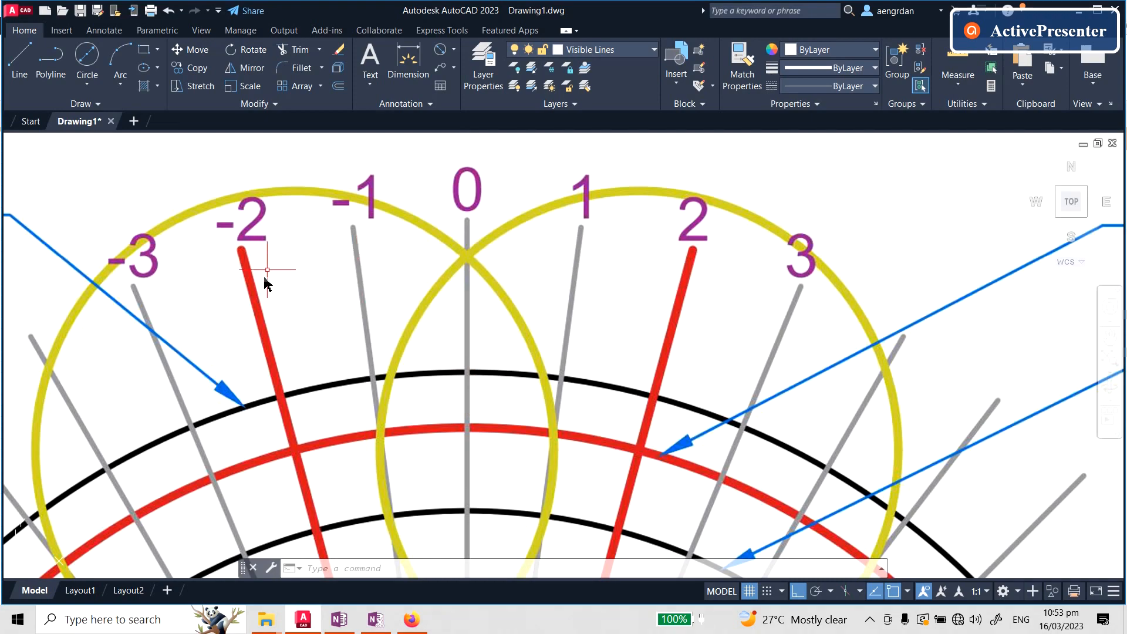
pyautogui.scroll(2, 423, 347)
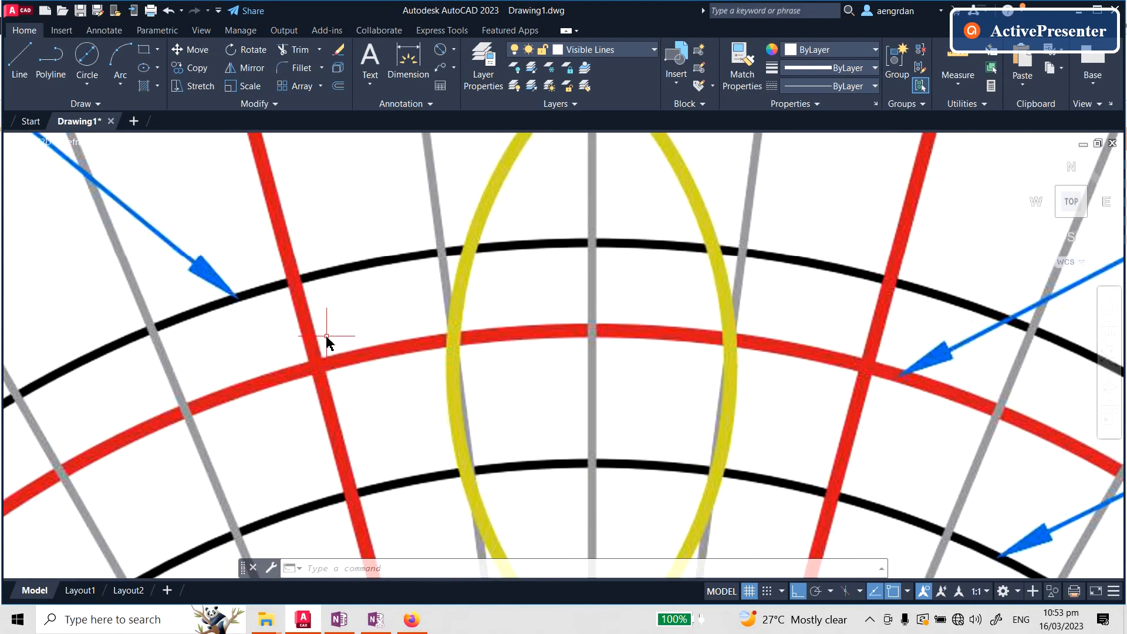
# Select the vertical ray of the moved geometry to check whether the arrayed lines are one object
pyautogui.scroll(-15, 327, 343)
pyautogui.scroll(6, 464, 326)
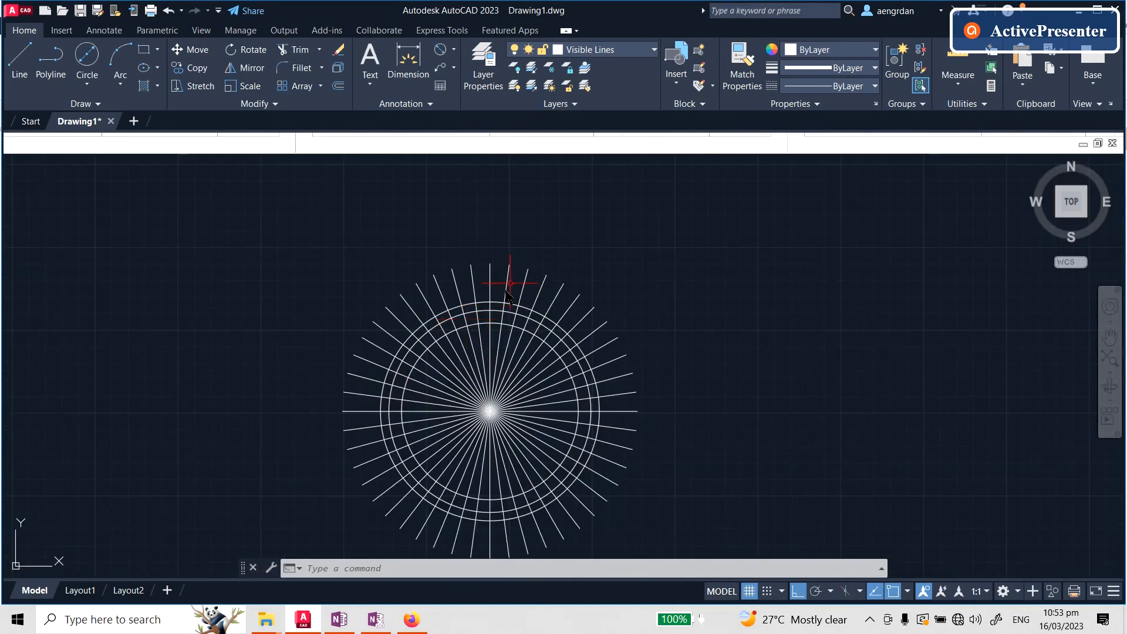
pyautogui.scroll(5, 486, 306)
pyautogui.click(434, 229)
pyautogui.click(420, 257)
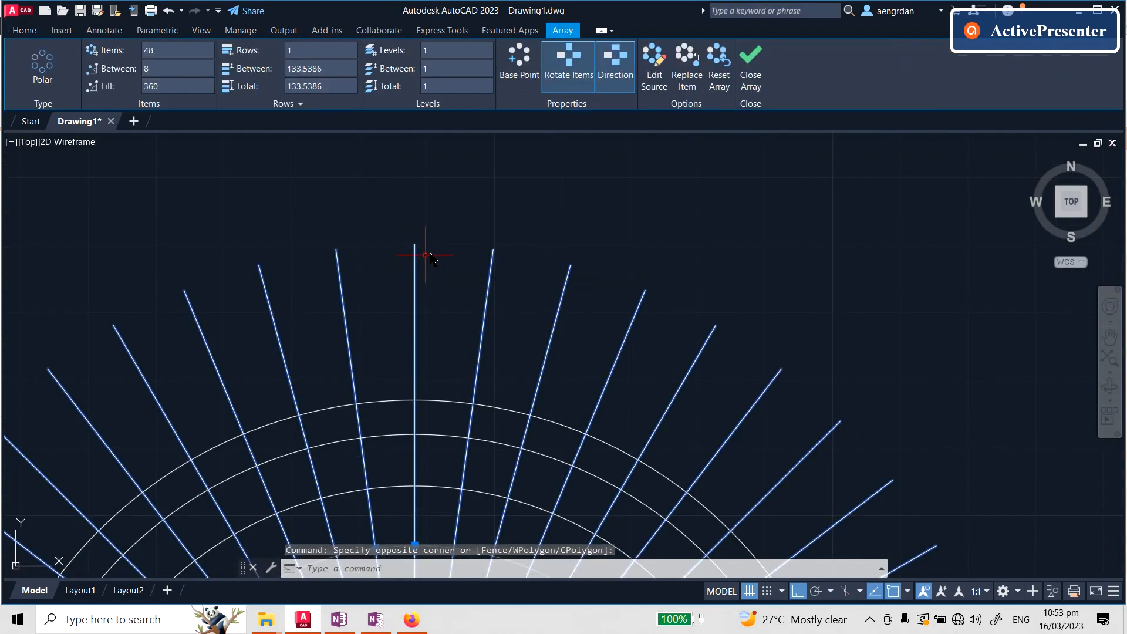
pyautogui.press('Escape')
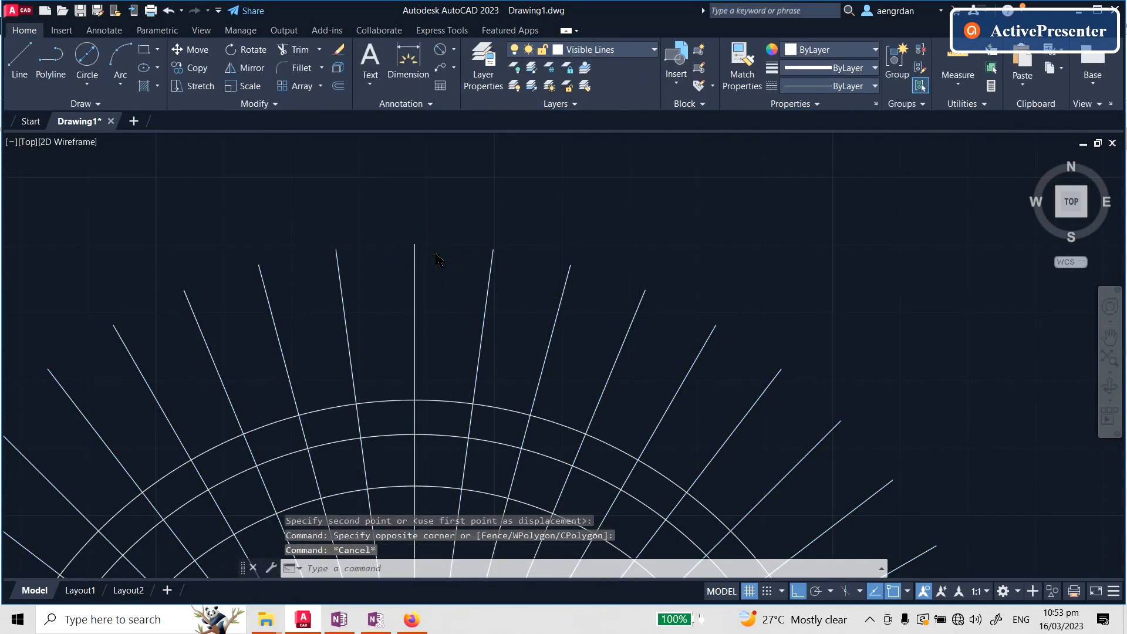
pyautogui.scroll(2, 438, 258)
pyautogui.click(428, 238)
pyautogui.click(407, 214)
pyautogui.scroll(-4, 460, 207)
pyautogui.scroll(3, 446, 229)
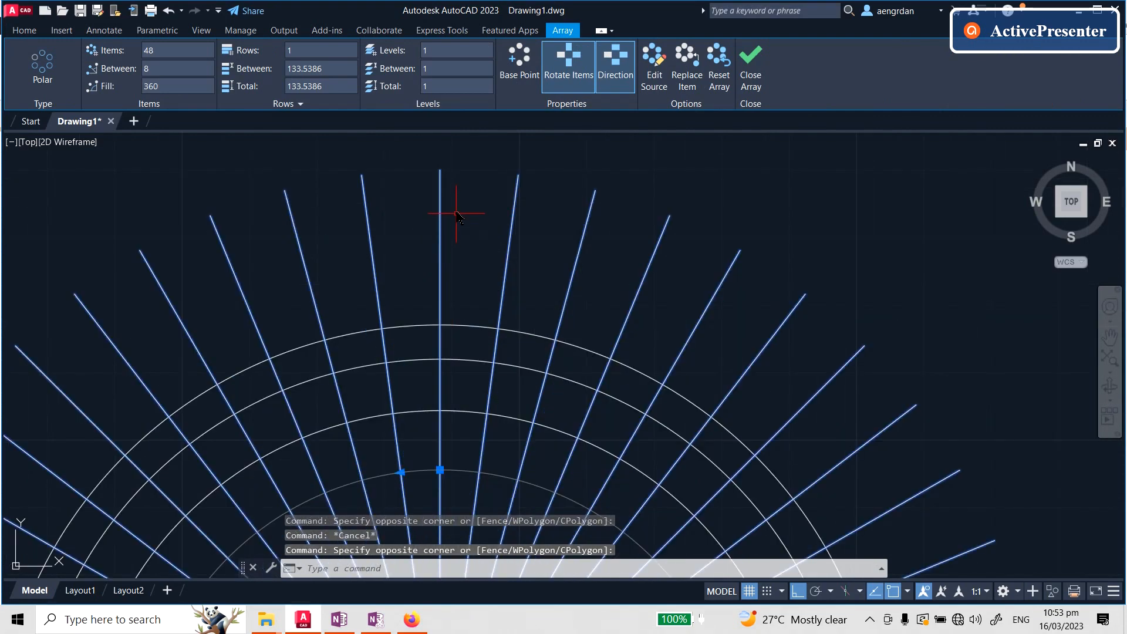
pyautogui.click(440, 188)
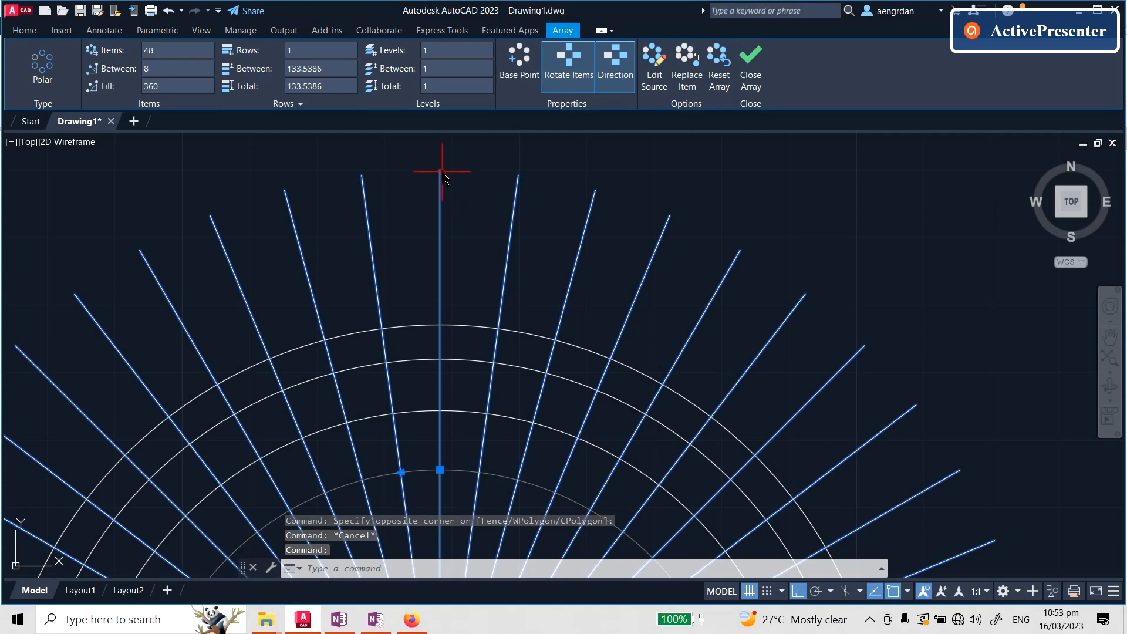
pyautogui.press('Escape')
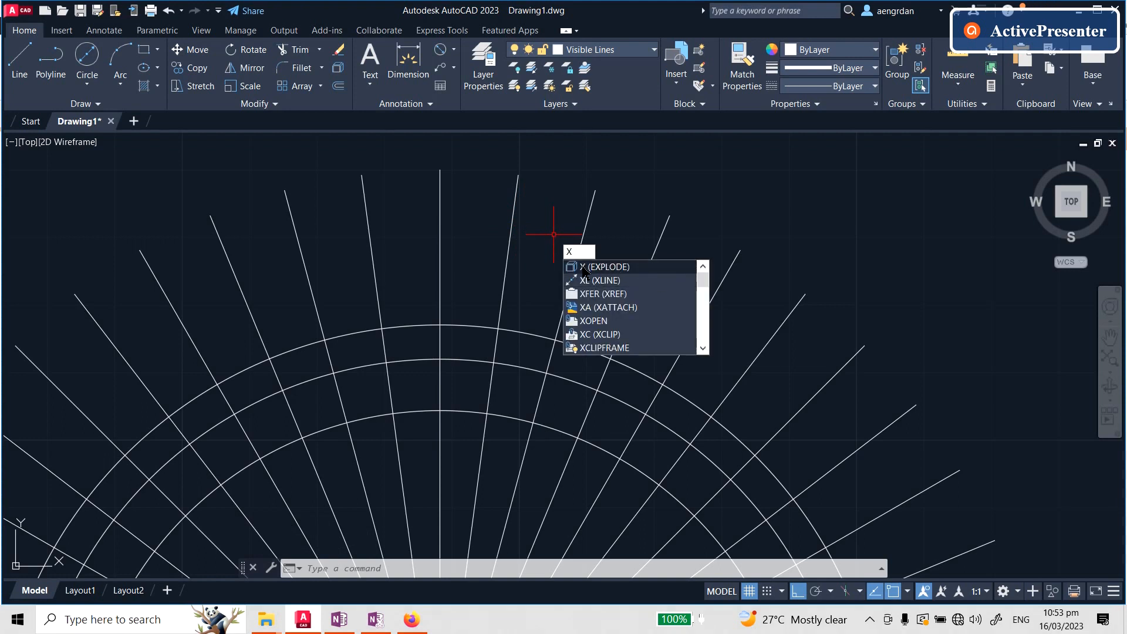
# Explode the 48-item polar array into separate lines
pyautogui.press('Return')
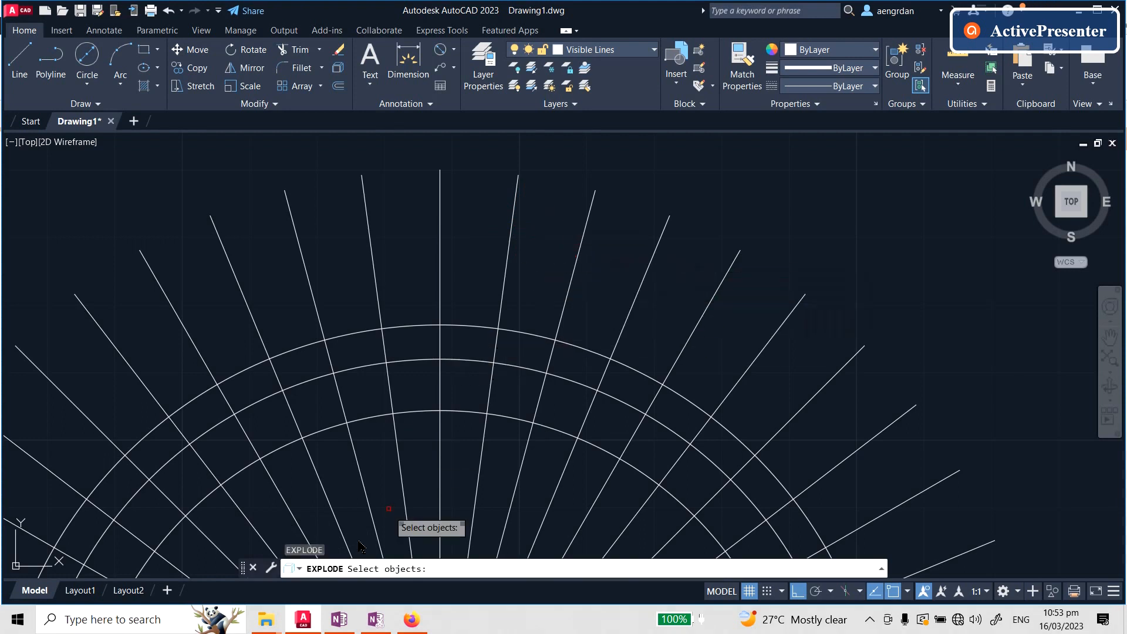
pyautogui.click(505, 276)
pyautogui.press('Return')
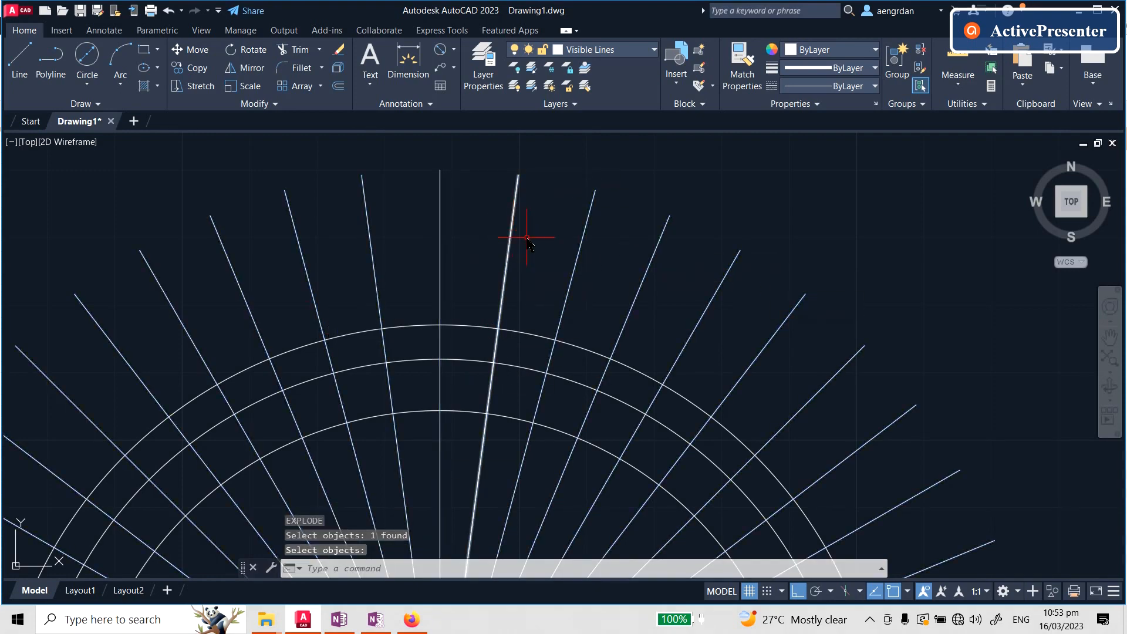
# Select rays around the vertical one individually to check that each line is a separate object
pyautogui.click(478, 208)
pyautogui.click(424, 215)
pyautogui.press('Escape')
pyautogui.click(530, 163)
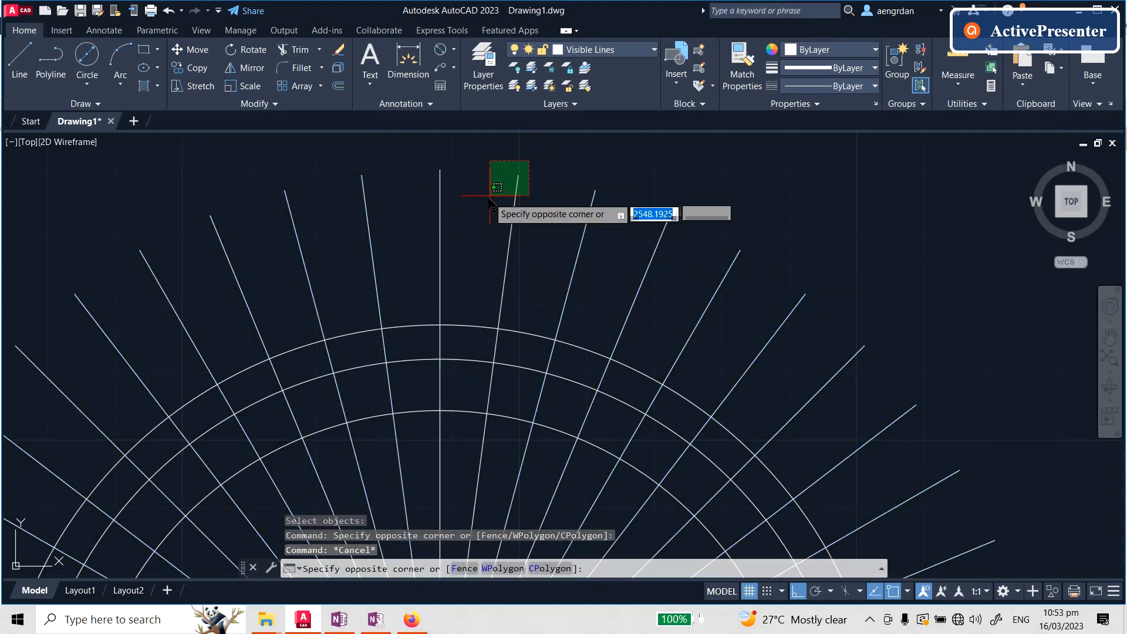
pyautogui.click(494, 201)
pyautogui.press('Escape')
pyautogui.click(594, 197)
pyautogui.press('Escape')
pyautogui.click(453, 156)
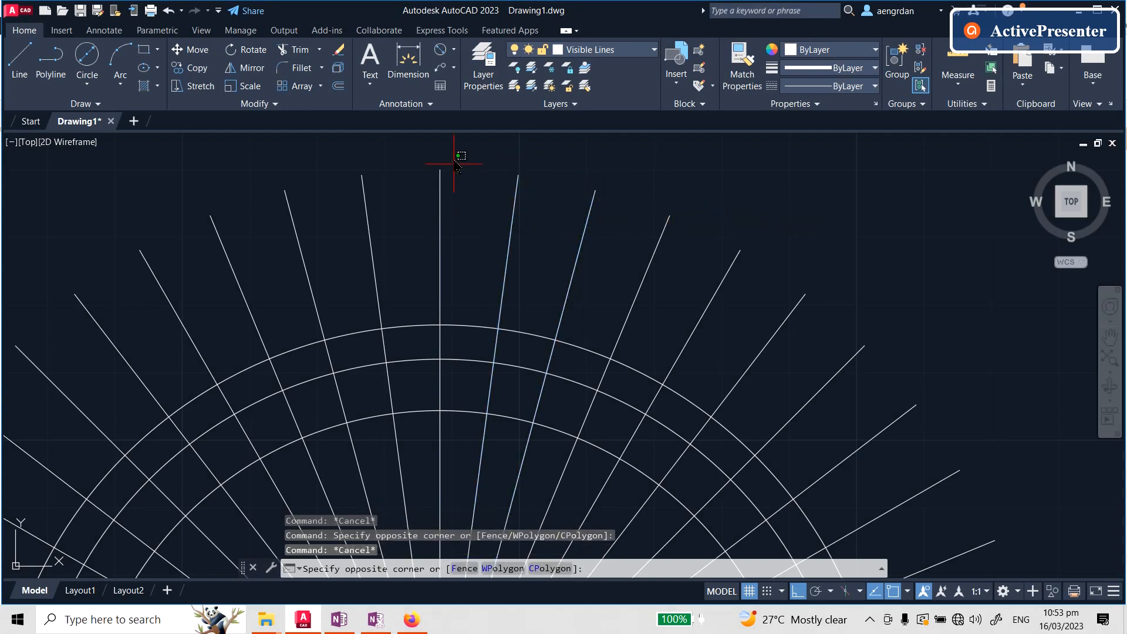
pyautogui.click(437, 188)
pyautogui.scroll(2, 458, 158)
pyautogui.scroll(-2, 452, 182)
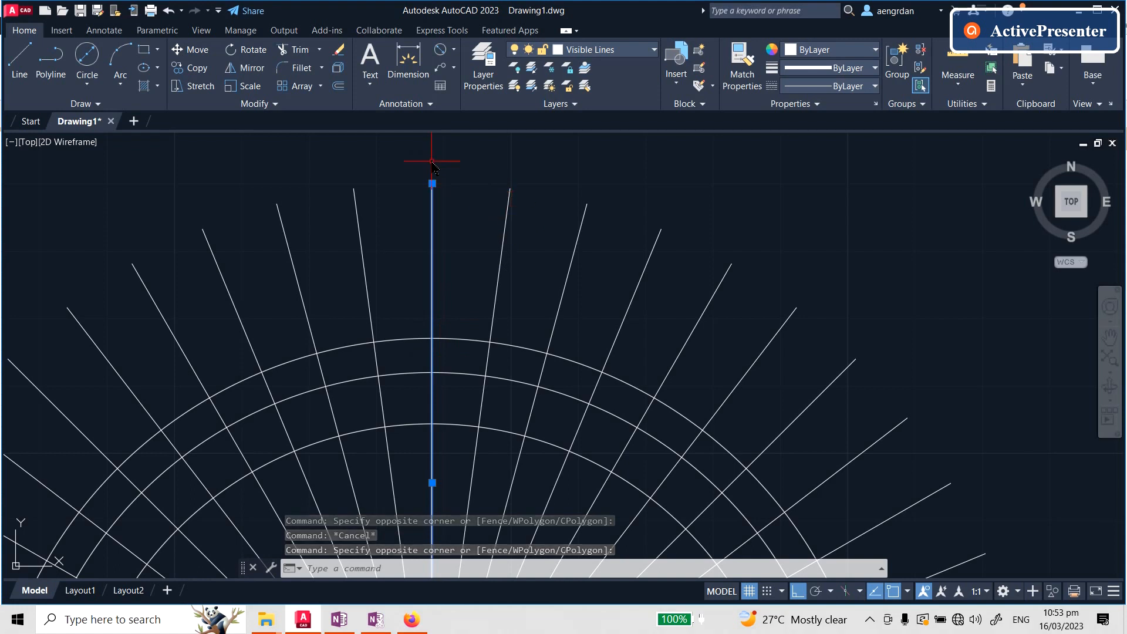
pyautogui.press('Escape')
# Change the color of the second ray right of the vertical one to orange 205,105,40
pyautogui.click(594, 213)
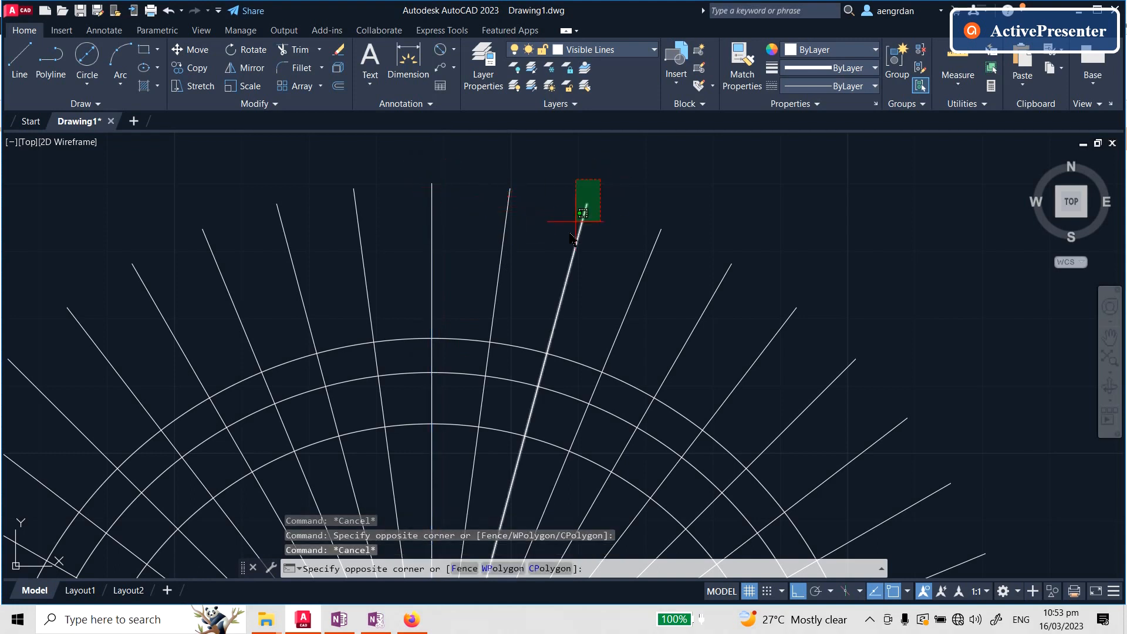
pyautogui.click(584, 178)
pyautogui.click(827, 56)
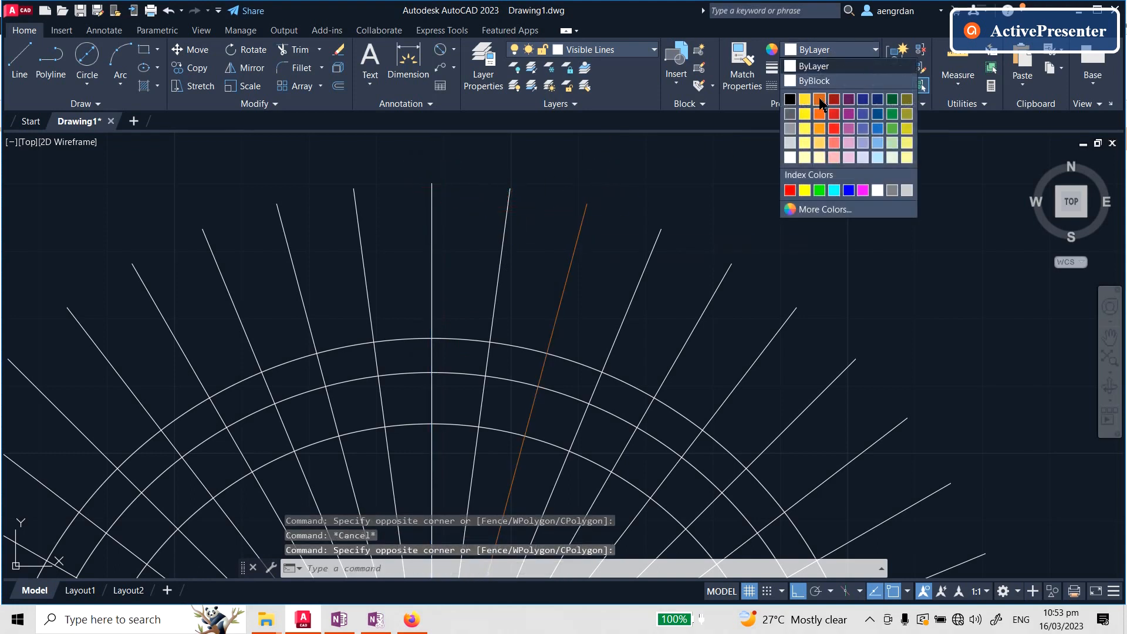
pyautogui.click(825, 104)
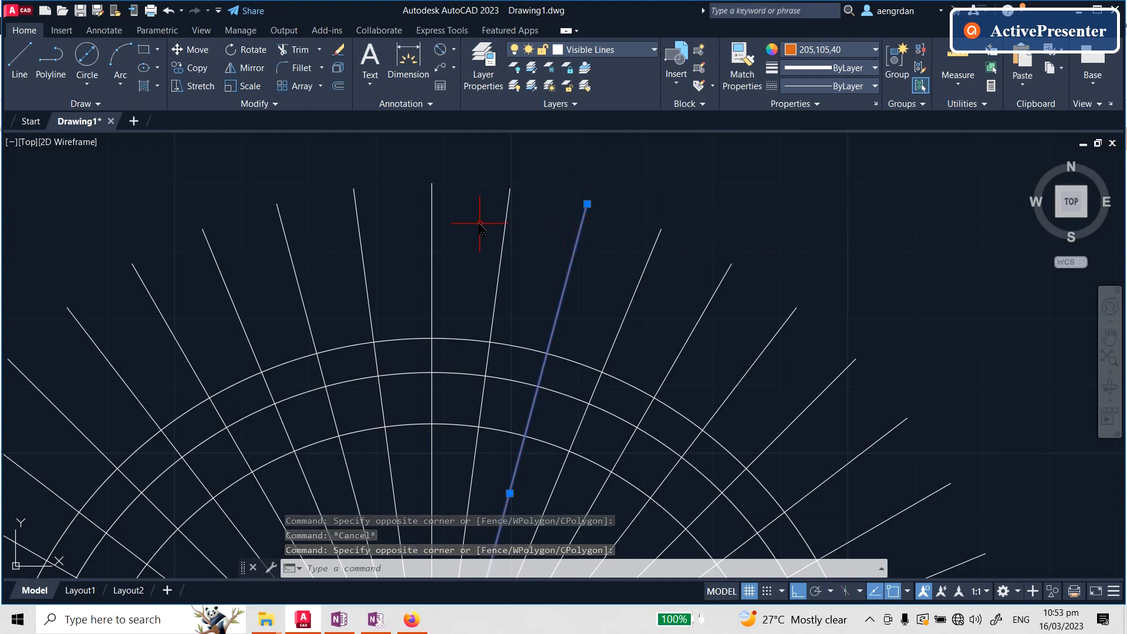
pyautogui.press('Escape')
pyautogui.click(437, 187)
pyautogui.press('Escape')
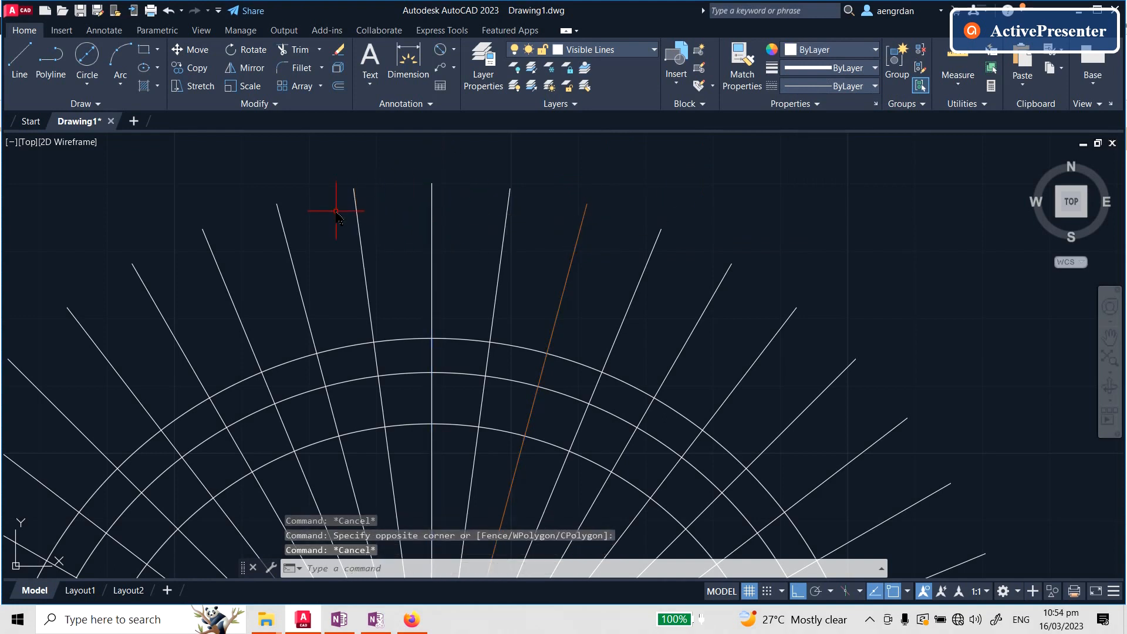
# Change the color of the second ray left of the vertical one and the middle pitch circle to orange 242,103,34
pyautogui.click(303, 203)
pyautogui.click(281, 231)
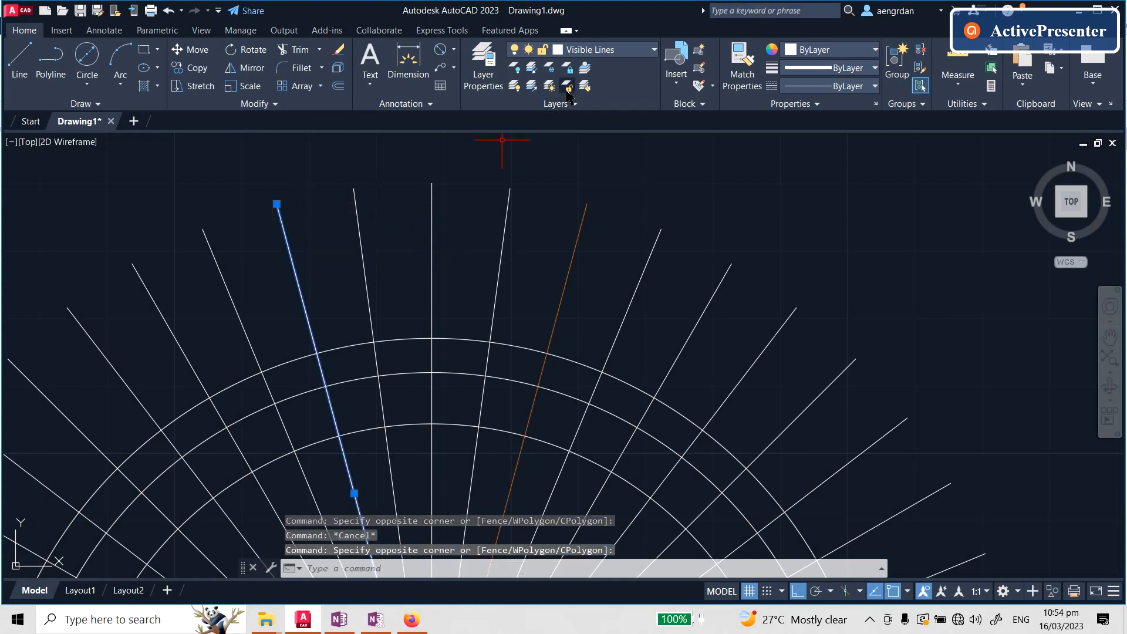
pyautogui.click(822, 51)
pyautogui.click(820, 119)
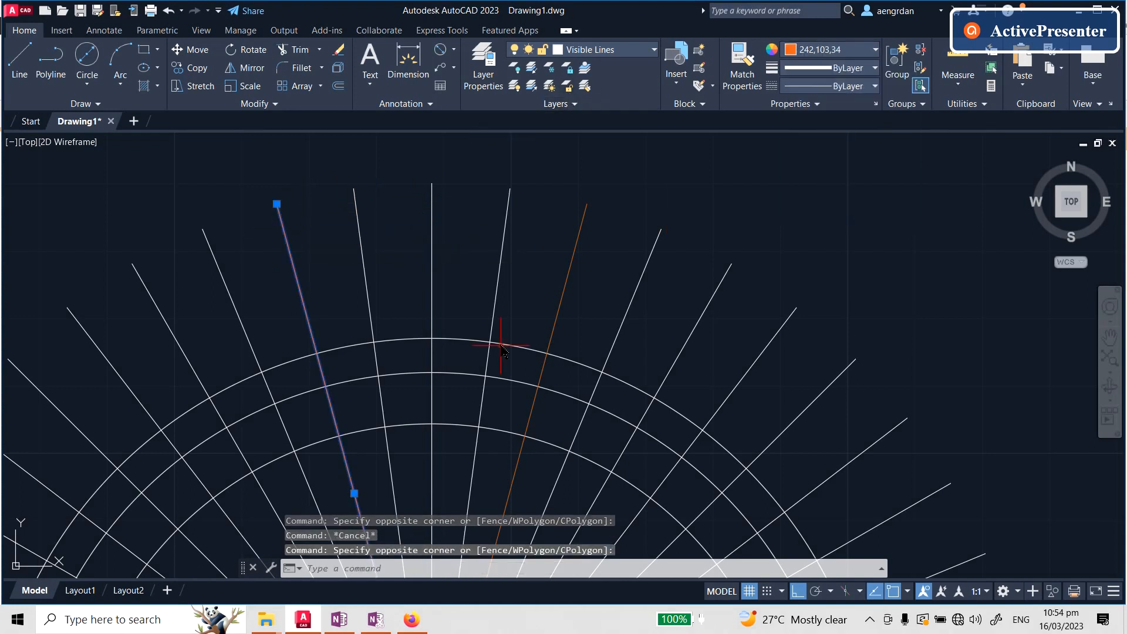
pyautogui.click(461, 374)
pyautogui.click(850, 52)
pyautogui.click(821, 119)
pyautogui.press('Escape')
pyautogui.press('Escape')
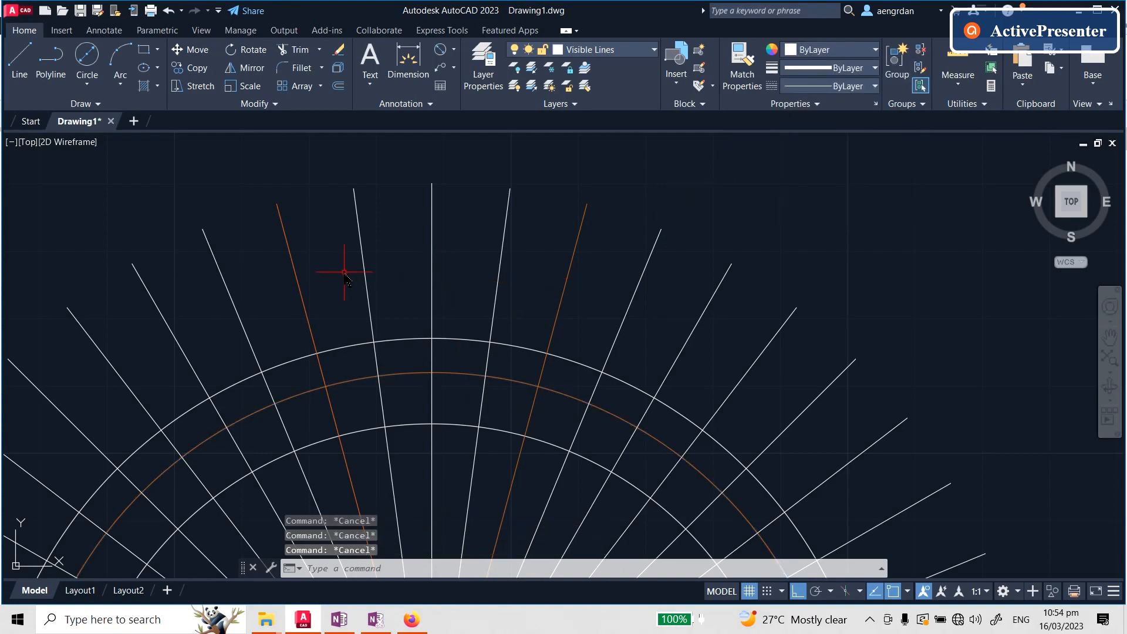
# Review the Step 2 sheet for the ray and pitch circle intersections that define the first construction circle
pyautogui.scroll(-5, 347, 278)
pyautogui.scroll(3, 366, 294)
pyautogui.scroll(-5, 367, 294)
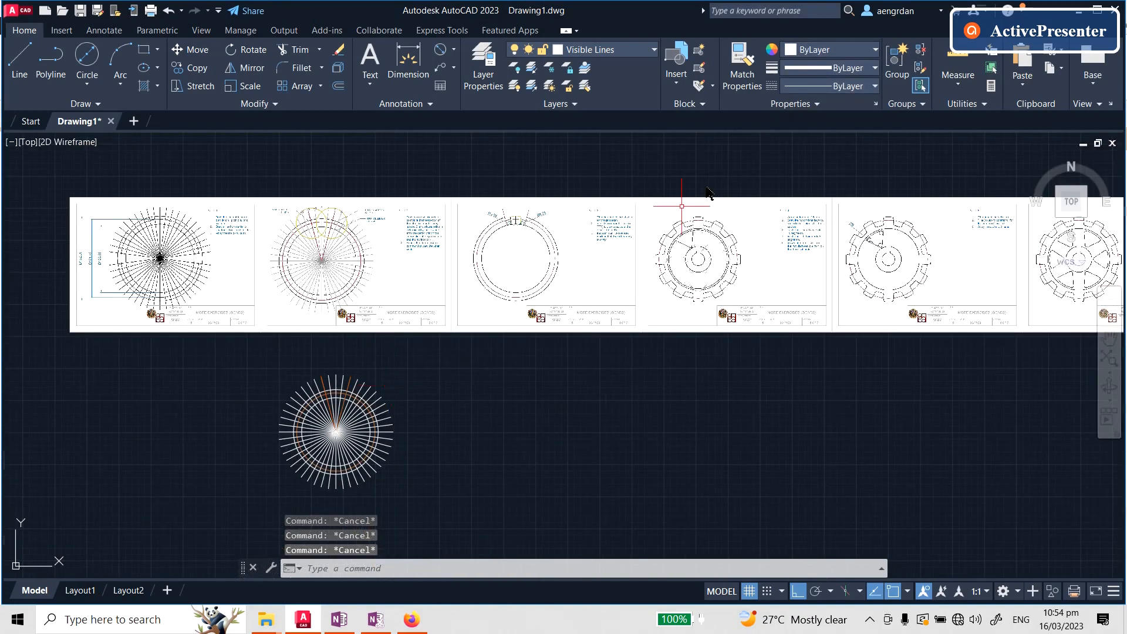
pyautogui.scroll(5, 491, 227)
pyautogui.scroll(-2, 623, 262)
pyautogui.scroll(5, 411, 229)
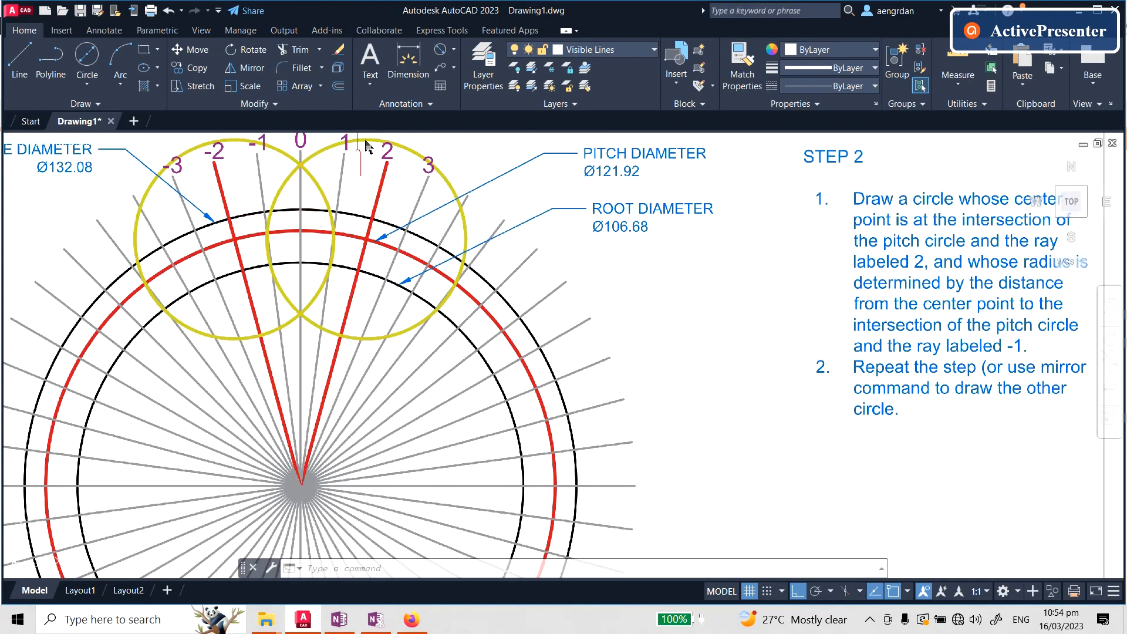
pyautogui.scroll(3, 344, 172)
pyautogui.scroll(-1, 365, 164)
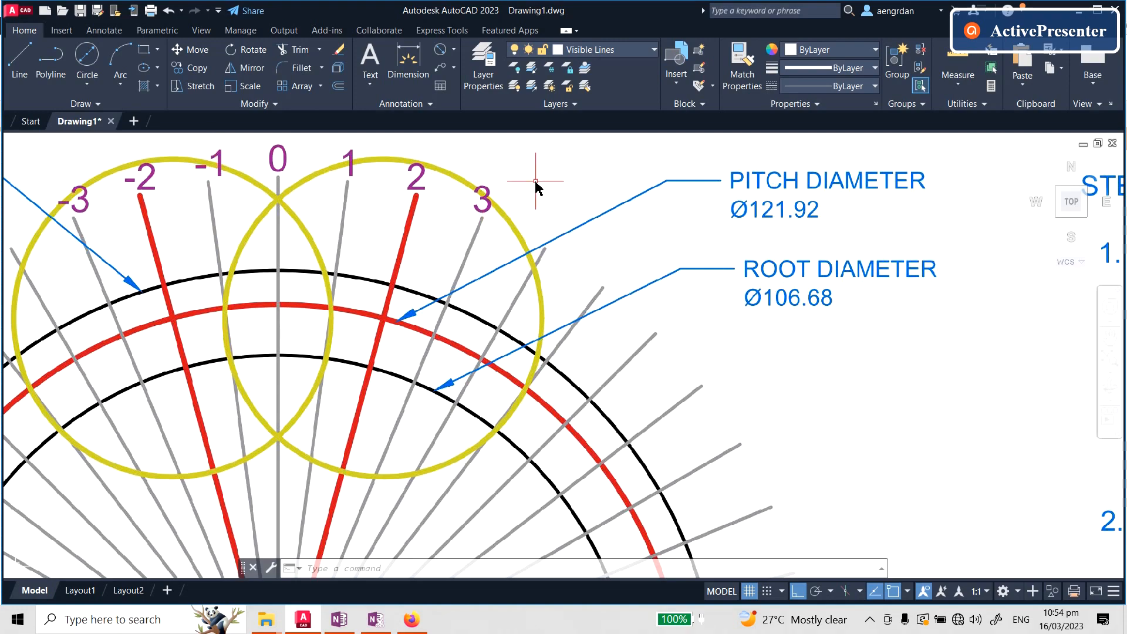
# Draw a circle centered where the pitch circle meets ray 2, with its radius reaching the pitch circle's intersection with ray -1
pyautogui.scroll(-10, 536, 183)
pyautogui.scroll(4, 596, 218)
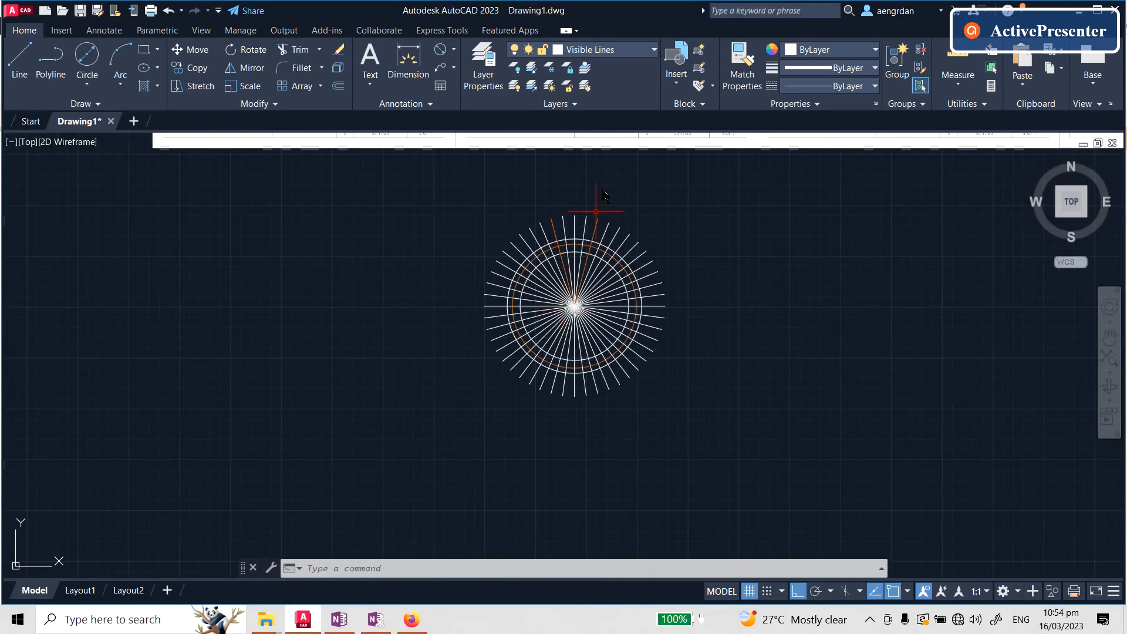
pyautogui.scroll(5, 597, 217)
pyautogui.write('c')
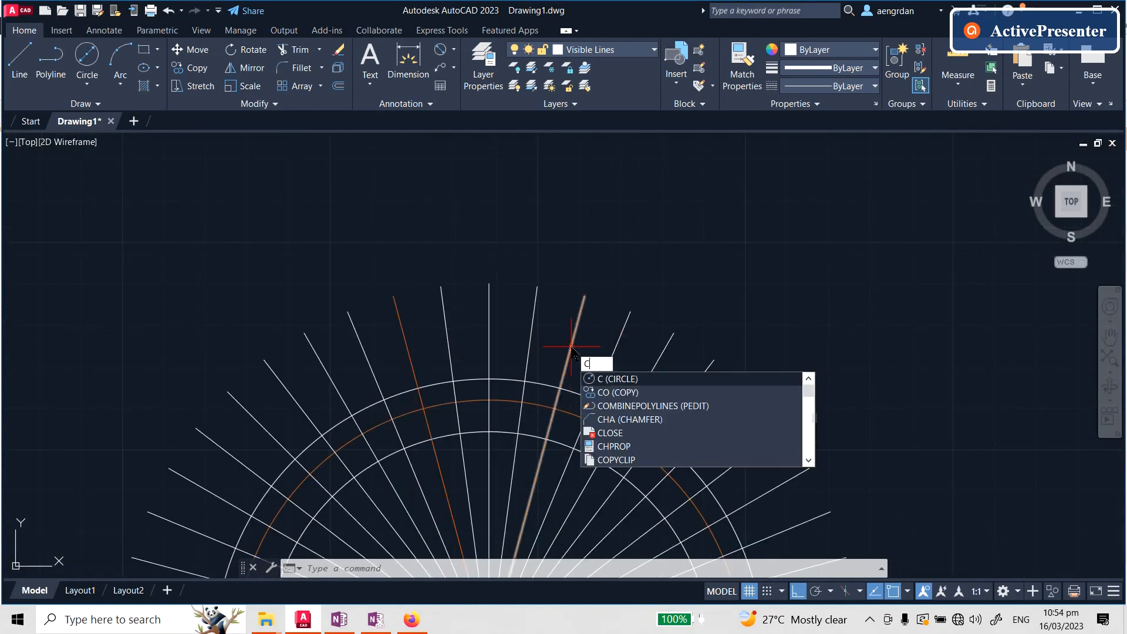
pyautogui.press('Return')
pyautogui.scroll(5, 555, 407)
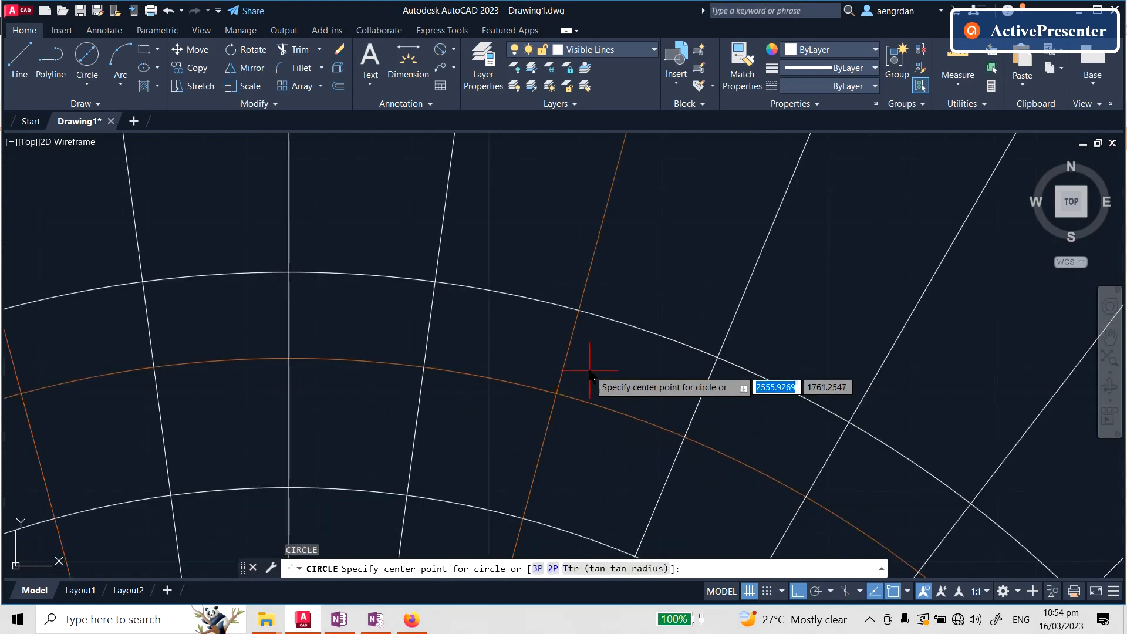
pyautogui.click(557, 392)
pyautogui.scroll(-6, 556, 392)
pyautogui.scroll(4, 658, 347)
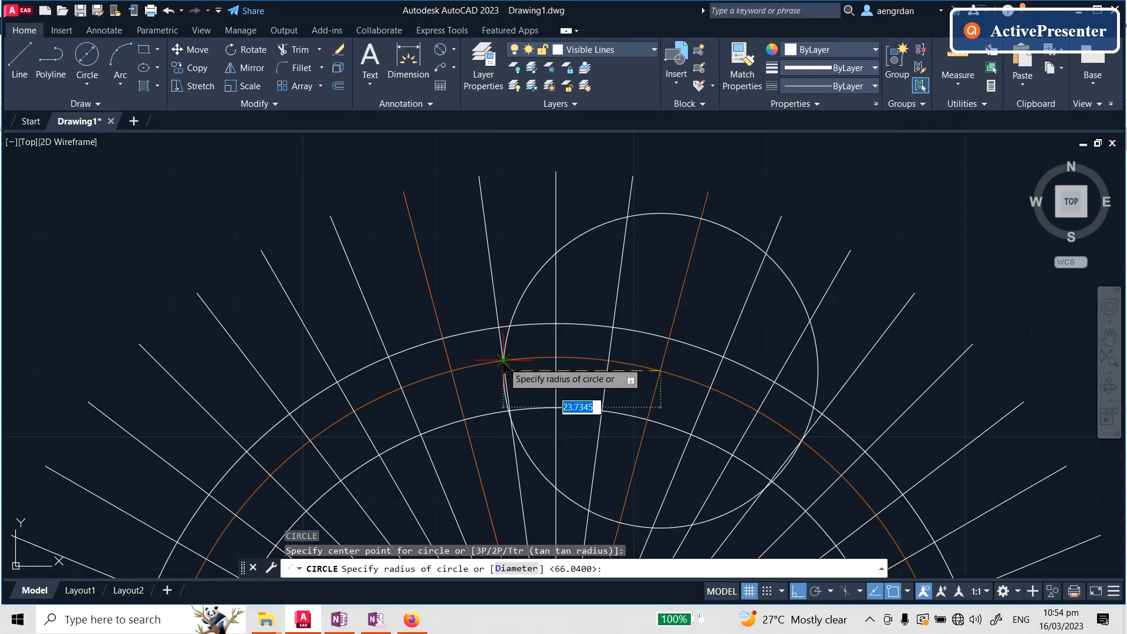
pyautogui.scroll(4, 502, 359)
pyautogui.click(503, 359)
pyautogui.scroll(-6, 273, 378)
pyautogui.scroll(4, 432, 294)
pyautogui.press('Escape')
# Change the color of the new circle centered on ray 2 to yellow 248,215,49
pyautogui.click(457, 222)
pyautogui.click(439, 251)
pyautogui.click(841, 56)
pyautogui.click(802, 94)
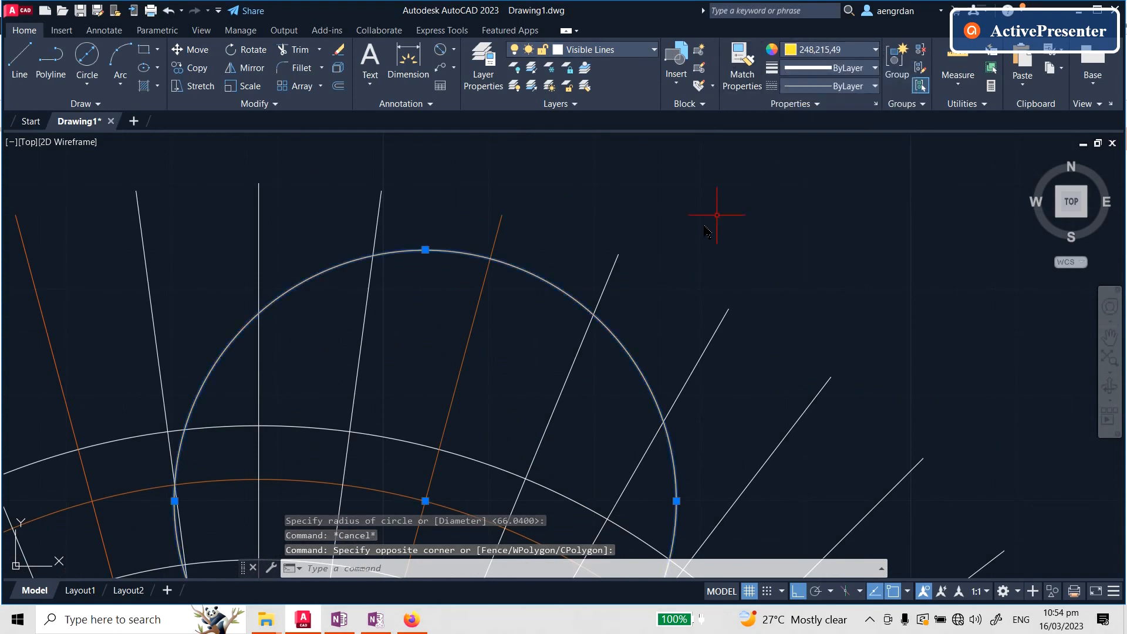
pyautogui.scroll(-4, 660, 294)
pyautogui.press('Escape')
pyautogui.press('Escape')
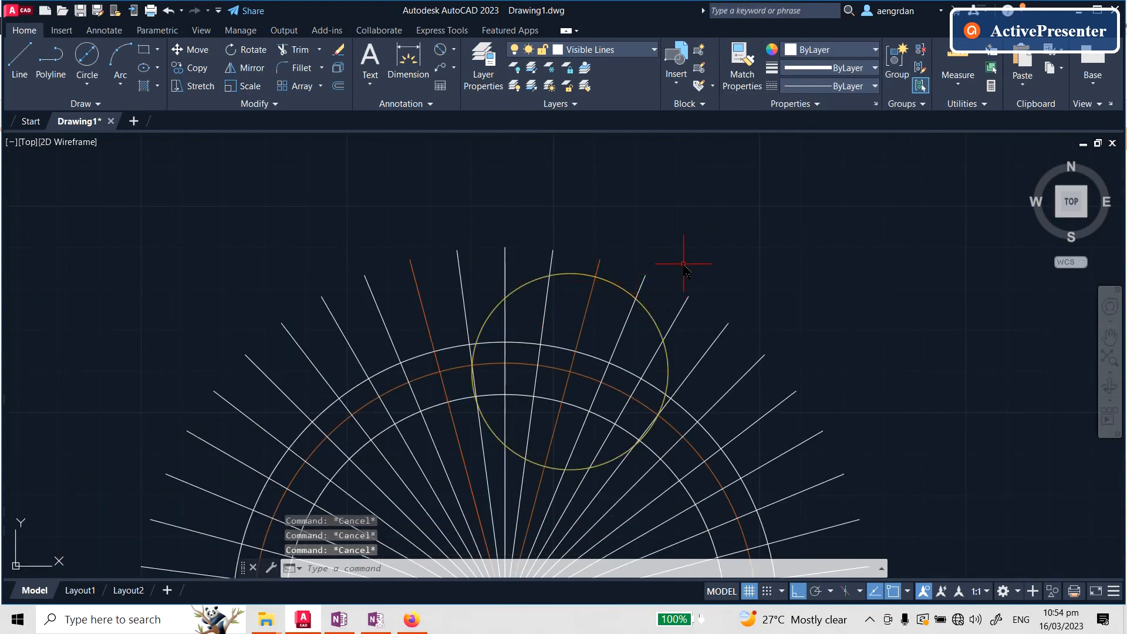
pyautogui.press('Return')
pyautogui.click(582, 267)
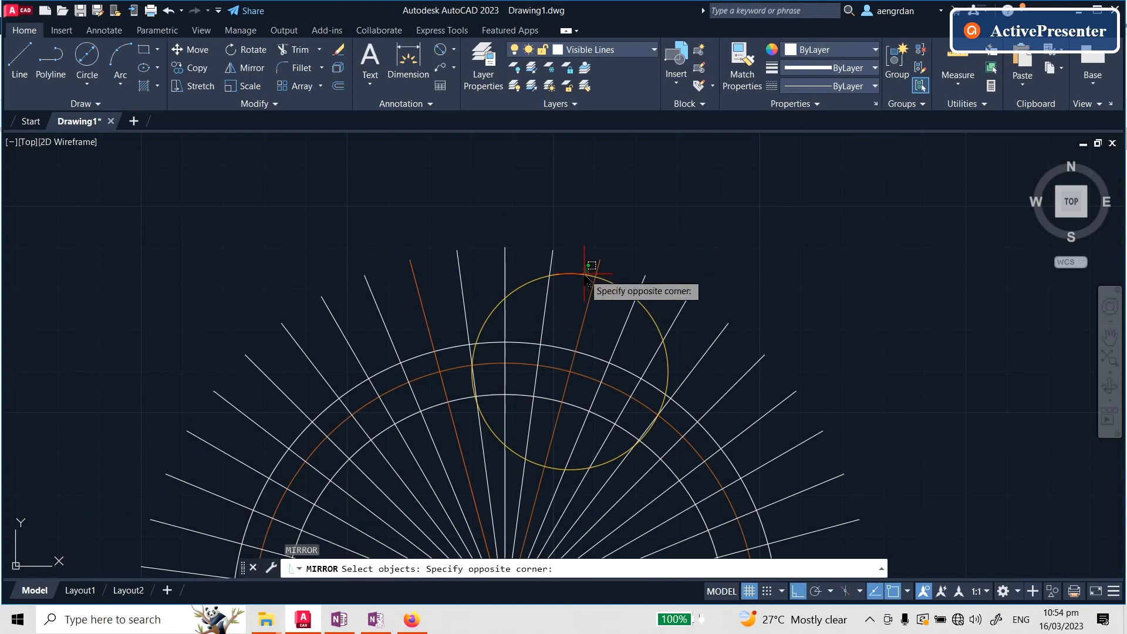
pyautogui.click(567, 292)
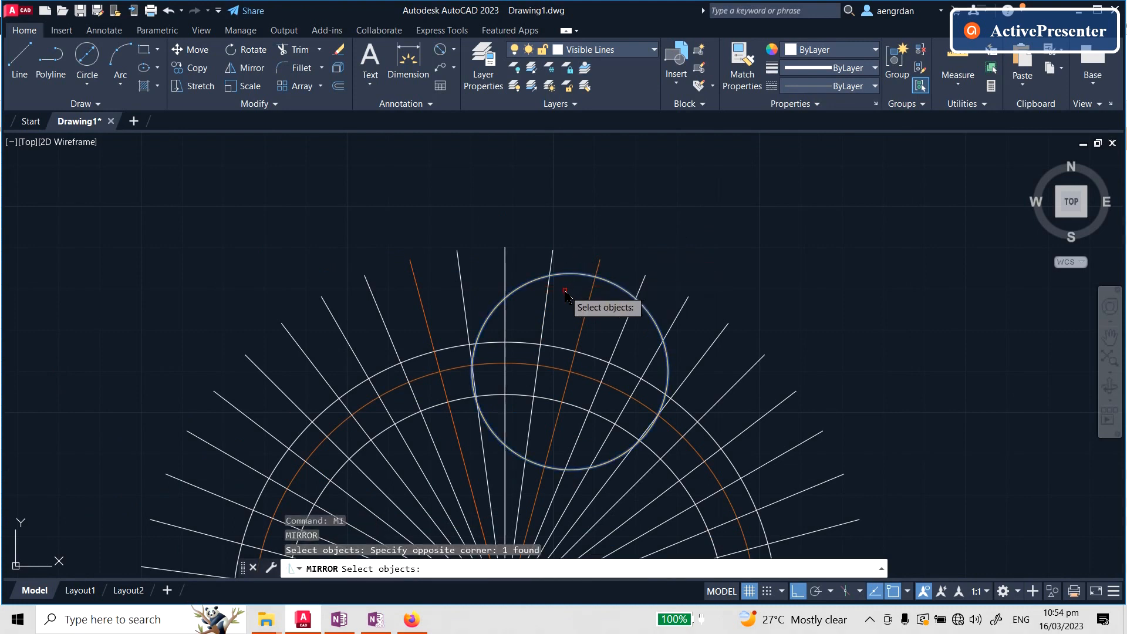
pyautogui.press('Escape')
pyautogui.press('Escape')
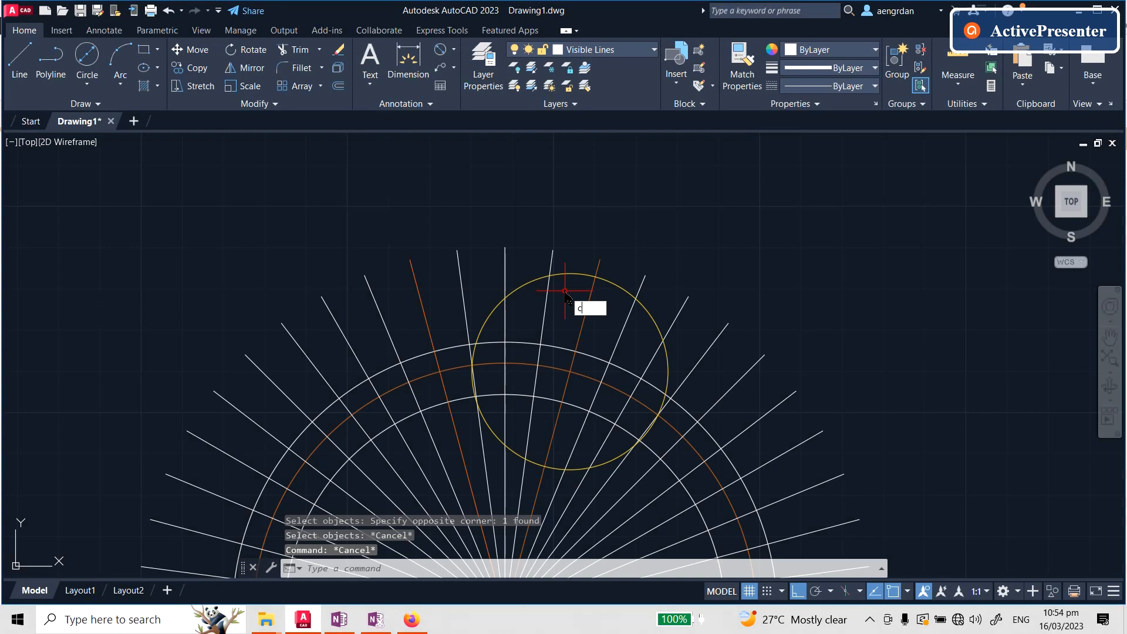
# Draw a second circle centered where the pitch circle meets ray -2, with its radius reaching the pitch circle's intersection with ray 1
pyautogui.press('Return')
pyautogui.scroll(3, 441, 379)
pyautogui.click(428, 336)
pyautogui.scroll(-1, 353, 341)
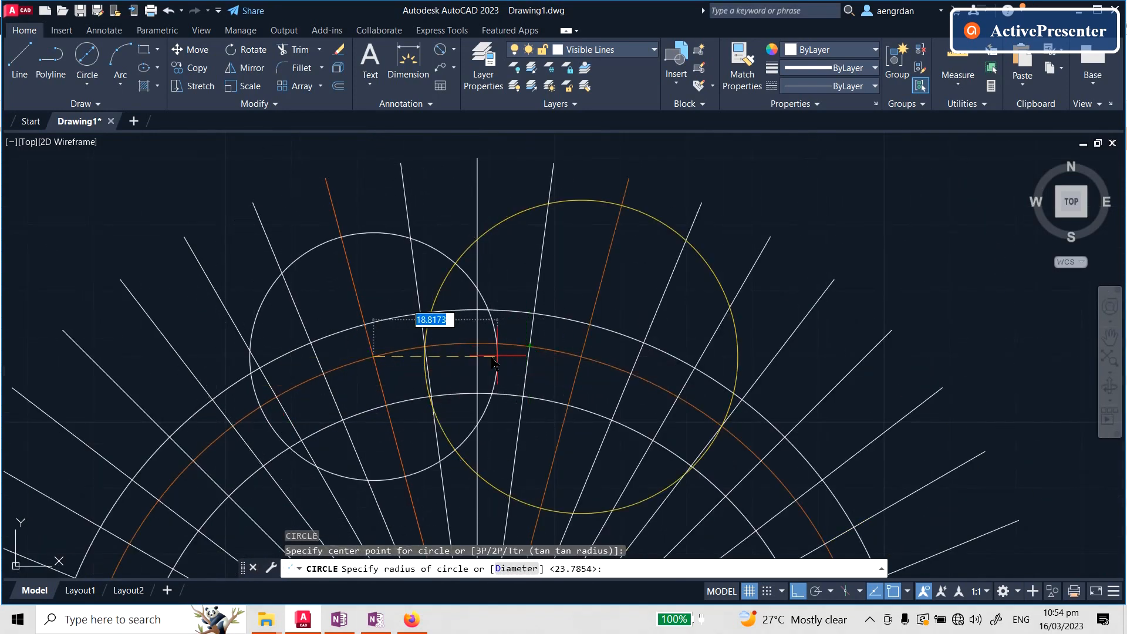
pyautogui.click(531, 345)
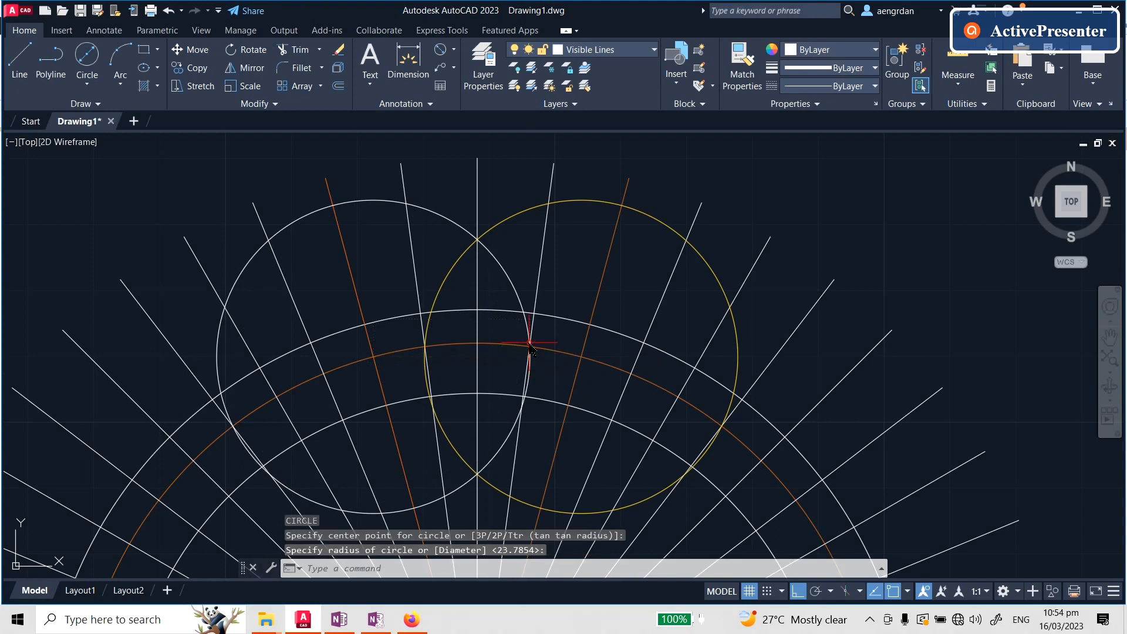
# Change the color of the circle centered on ray -2 to yellow 248,215,49
pyautogui.click(449, 206)
pyautogui.click(437, 226)
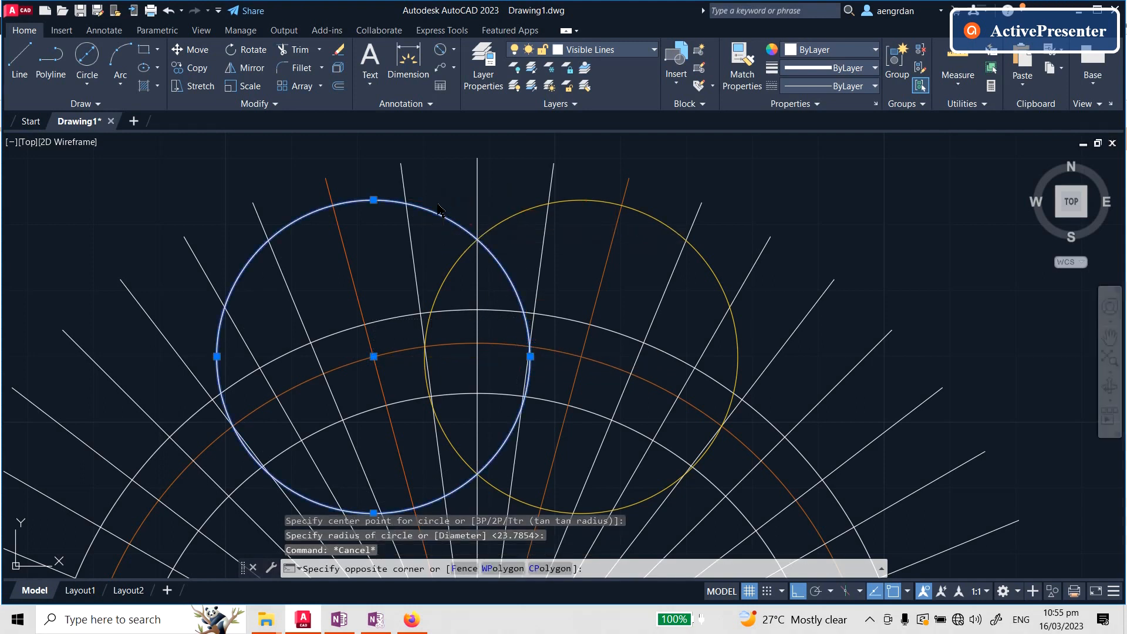
pyautogui.click(813, 53)
pyautogui.click(805, 190)
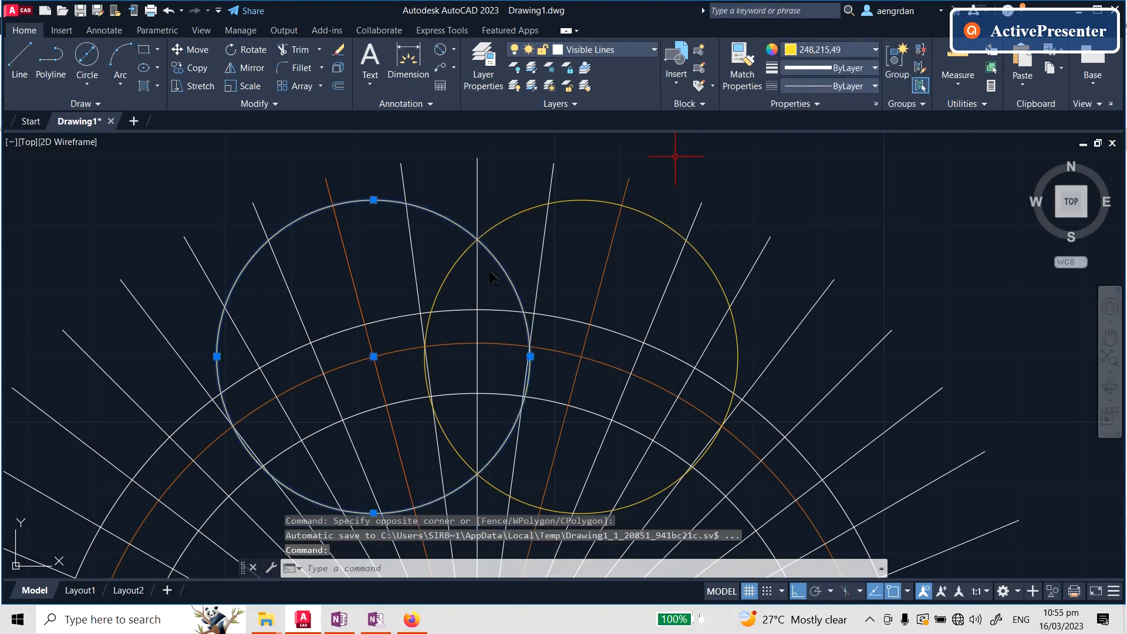
pyautogui.press('Escape')
pyautogui.press('Escape')
pyautogui.scroll(-2, 470, 286)
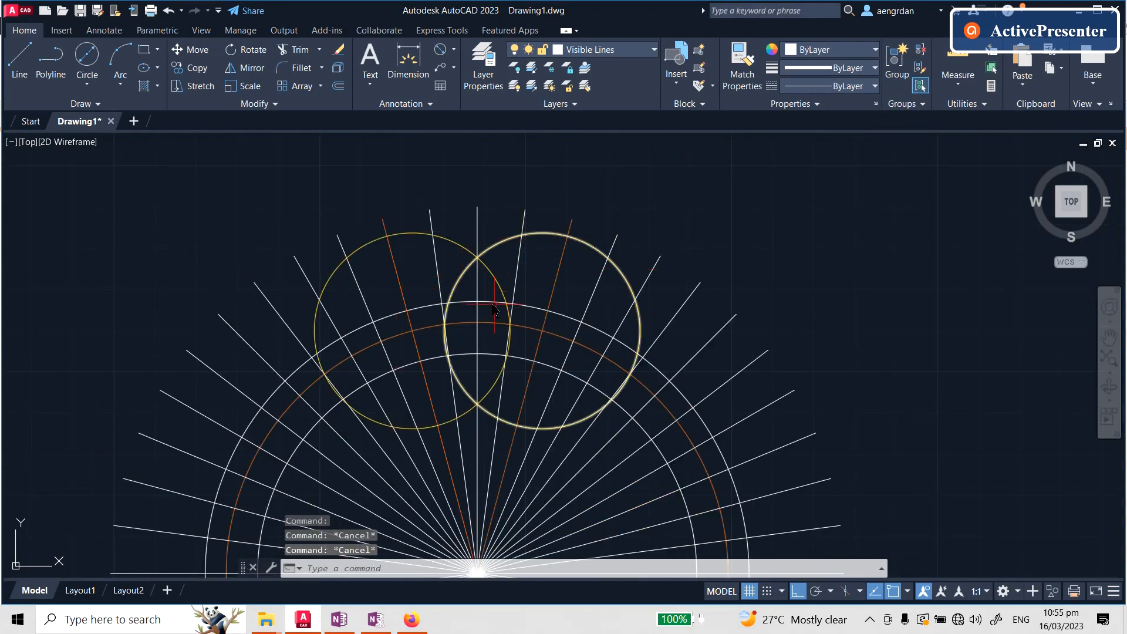
# Trim the rays and both yellow circles away inside the innermost gear circle
pyautogui.scroll(3, 529, 348)
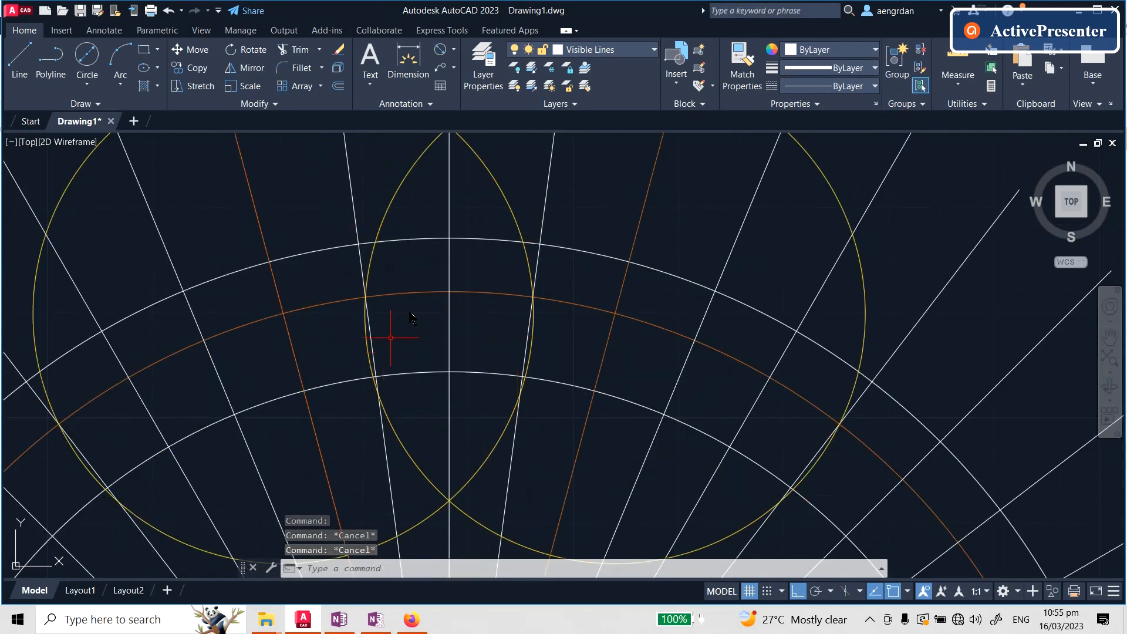
pyautogui.scroll(-1, 415, 264)
pyautogui.scroll(-6, 379, 317)
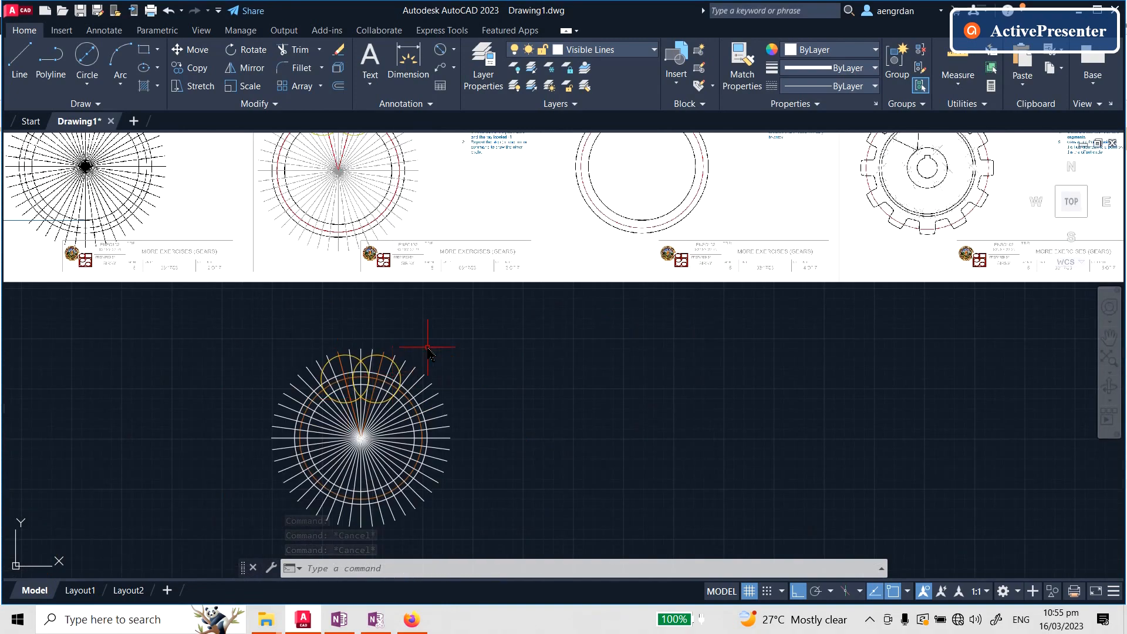
pyautogui.scroll(3, 385, 277)
pyautogui.scroll(5, 376, 452)
pyautogui.write('t')
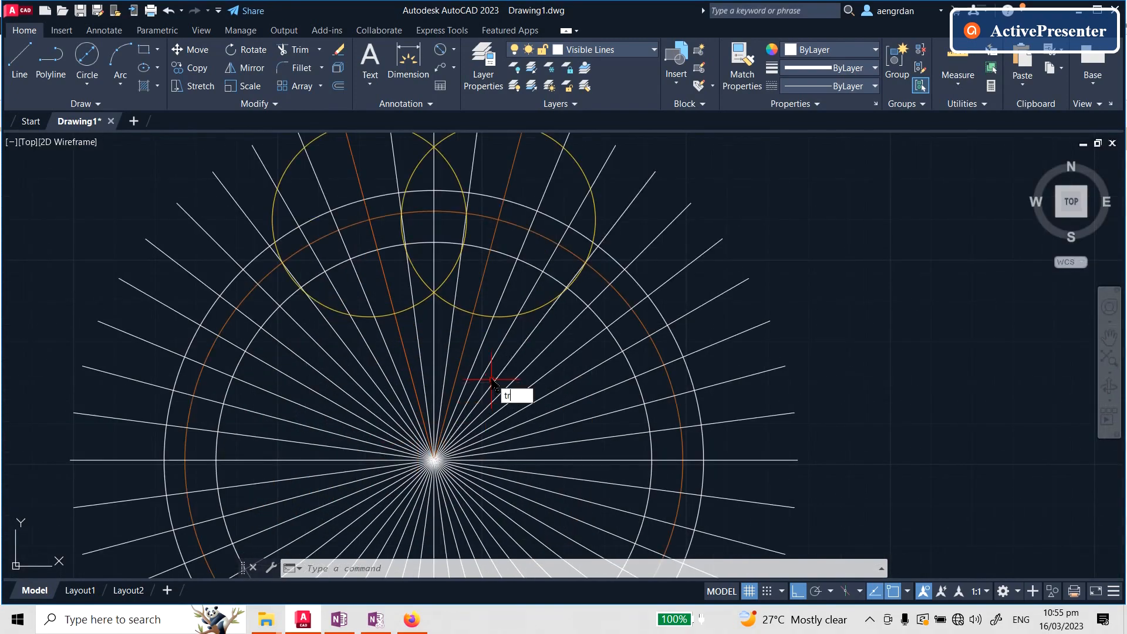
pyautogui.write('r')
pyautogui.press('Return')
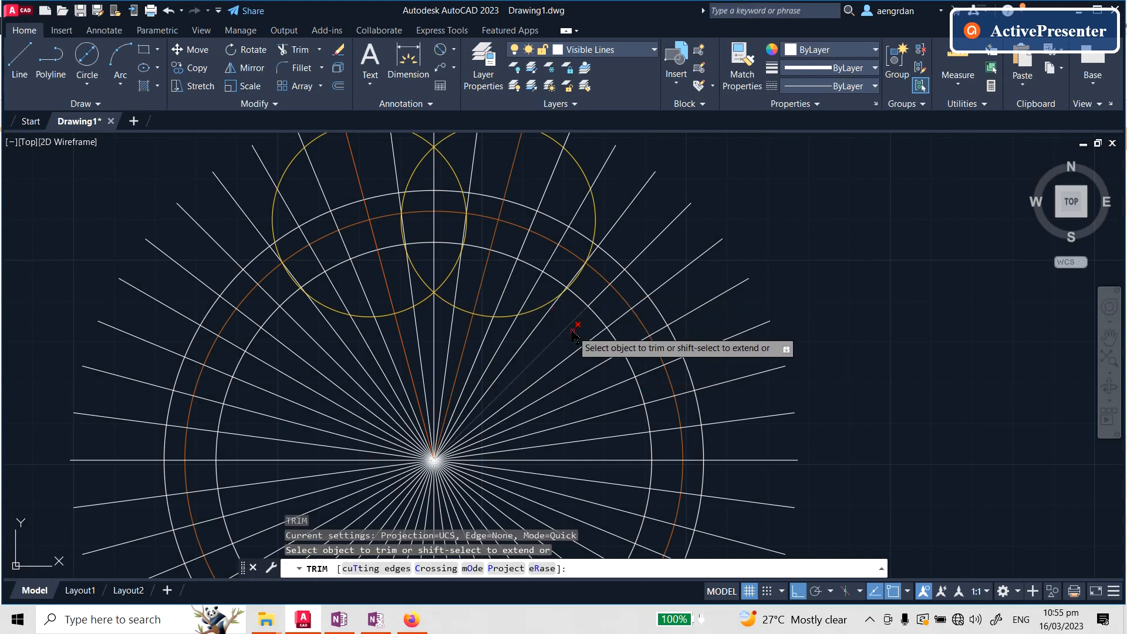
pyautogui.moveTo(573, 332)
pyautogui.mouseDown()
pyautogui.moveTo(411, 286)
pyautogui.moveTo(452, 306)
pyautogui.moveTo(391, 311)
pyautogui.mouseUp()
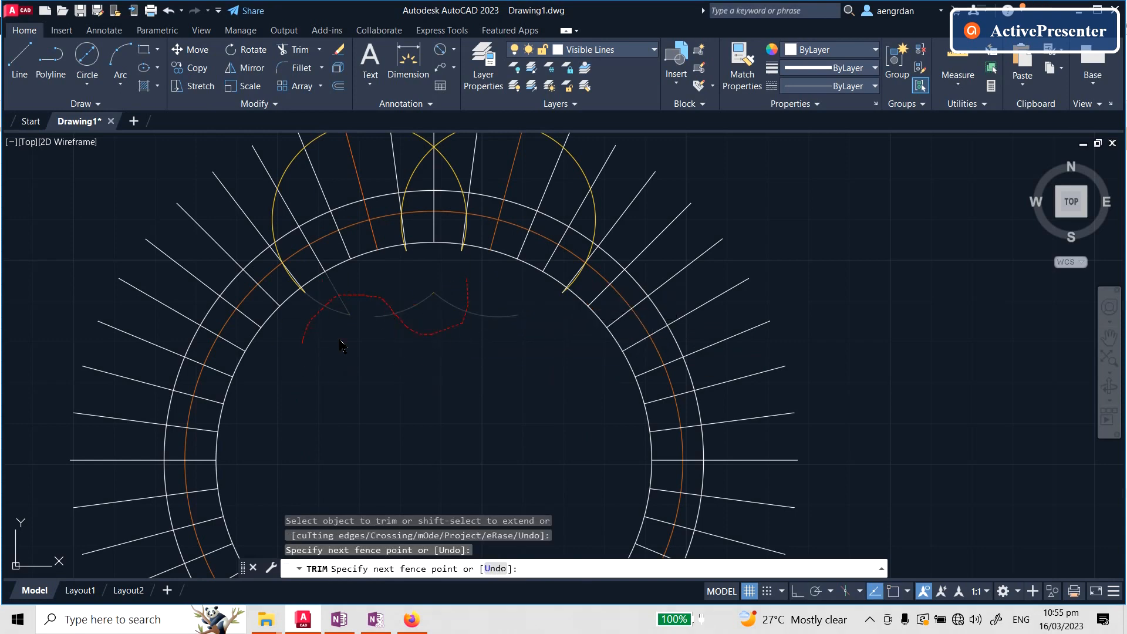
pyautogui.moveTo(308, 350); pyautogui.dragTo(310, 351)
# Trim the short overhanging ends of the yellow tooth arcs just below the inner circle at the central tooth
pyautogui.scroll(8, 431, 220)
pyautogui.moveTo(681, 394); pyautogui.dragTo(340, 414)
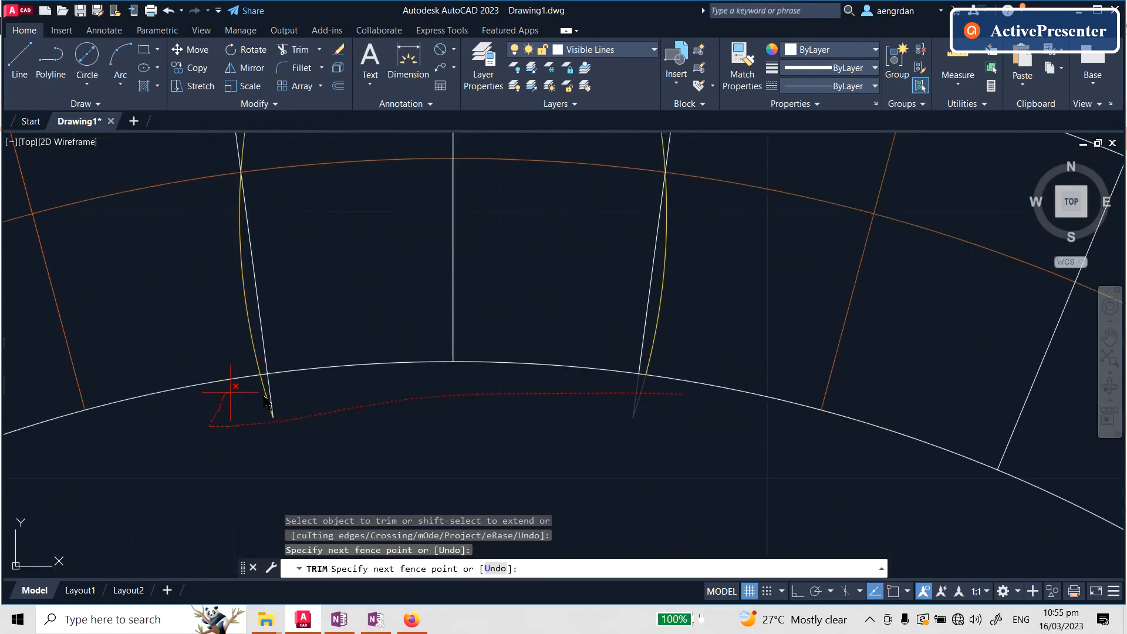
pyautogui.moveTo(230, 400); pyautogui.dragTo(231, 400)
# Trim the rays and yellow circles where they extend beyond the outer circle around the central tooth
pyautogui.scroll(-5, 596, 303)
pyautogui.scroll(2, 651, 308)
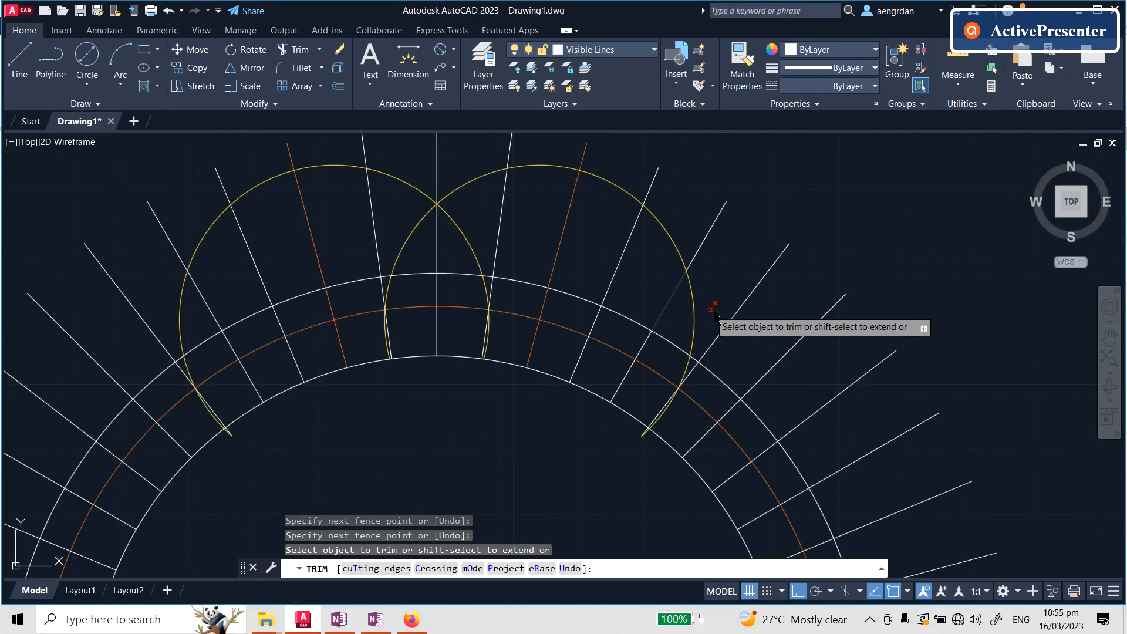
pyautogui.moveTo(748, 314)
pyautogui.mouseDown()
pyautogui.moveTo(193, 244)
pyautogui.moveTo(88, 293)
pyautogui.mouseUp()
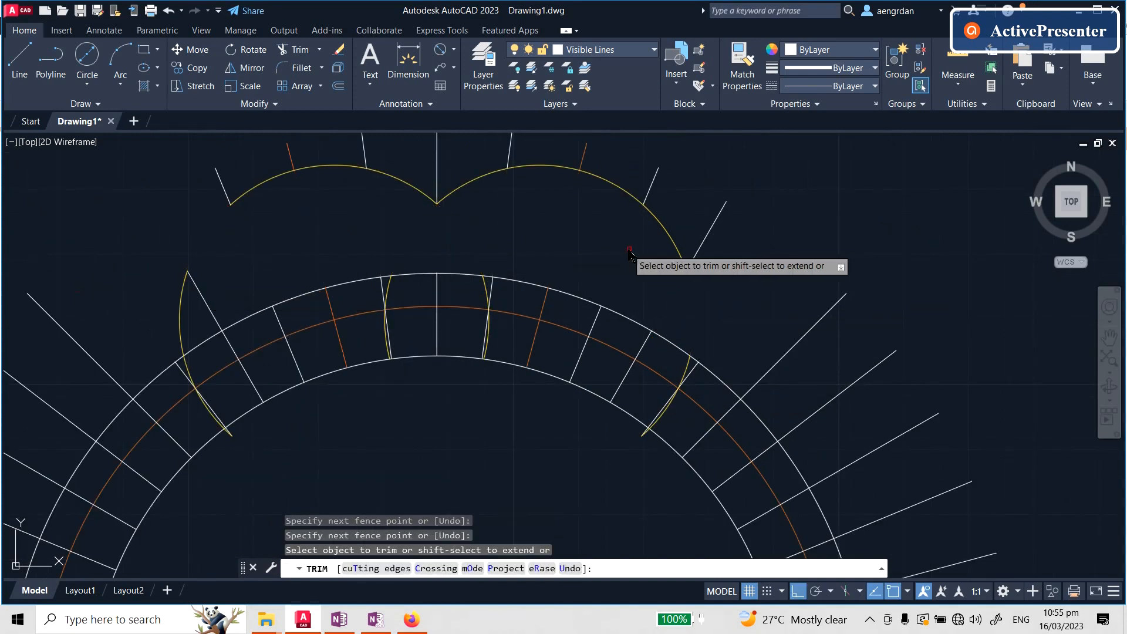
pyautogui.moveTo(235, 279)
pyautogui.mouseDown()
pyautogui.moveTo(179, 311)
pyautogui.moveTo(286, 262)
pyautogui.mouseUp()
pyautogui.press('Return')
# Erase the leftover yellow arcs and detached ray ends above the outer circle
pyautogui.scroll(-2, 302, 262)
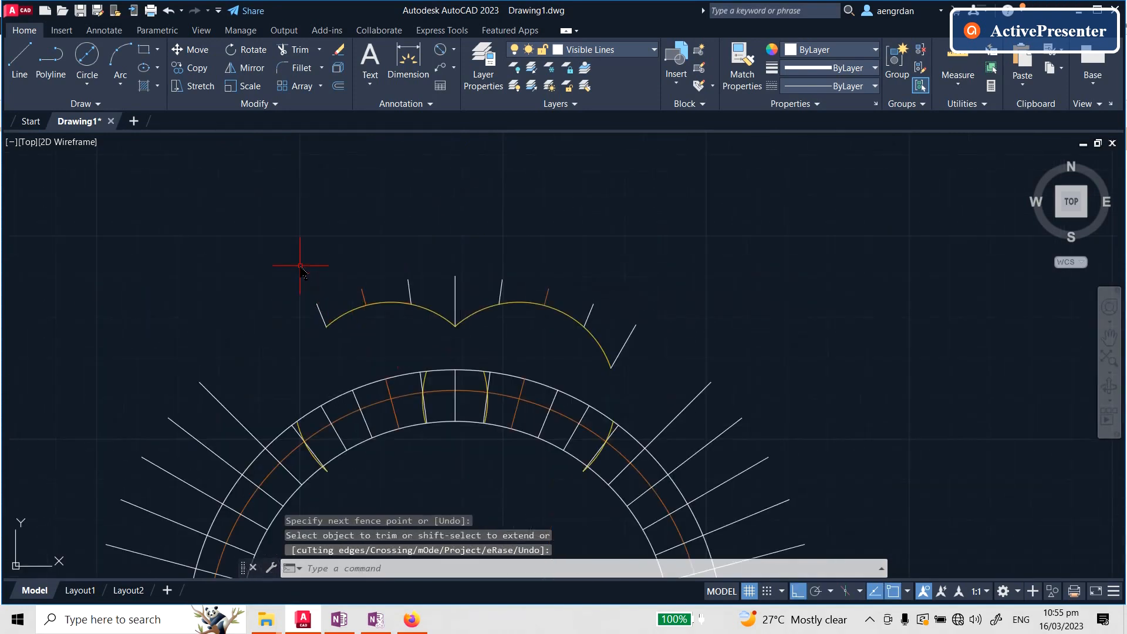
pyautogui.click(256, 235)
pyautogui.click(700, 319)
pyautogui.press('Delete')
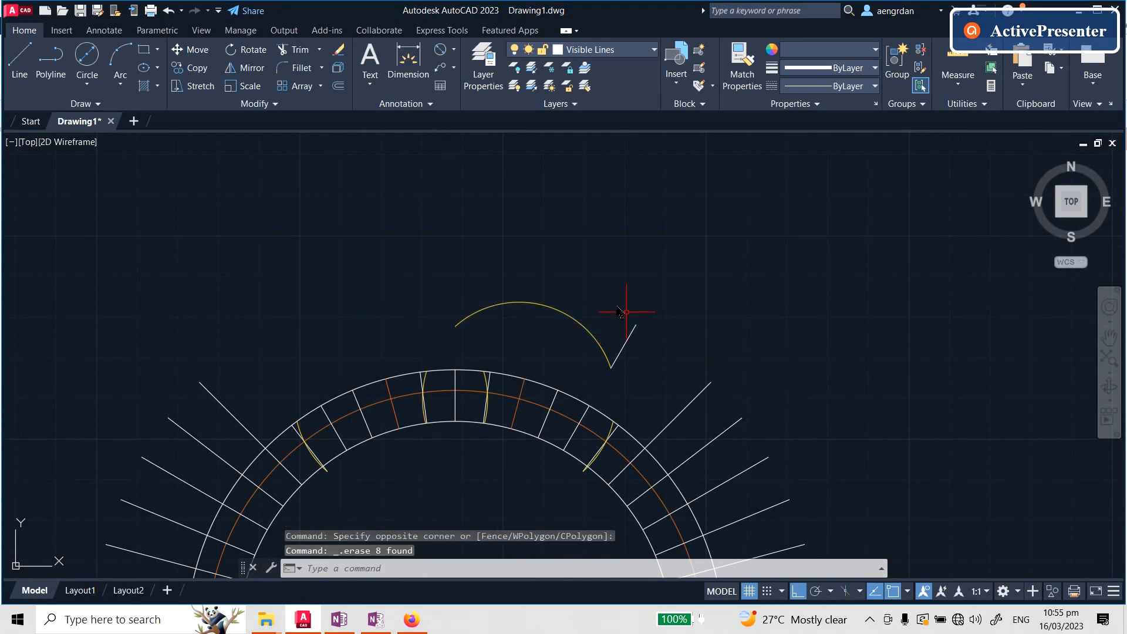
pyautogui.click(649, 332)
pyautogui.press('Delete')
# Erase the rays and yellow arc on the right side of the gear, beyond the central tooth
pyautogui.scroll(-3, 649, 289)
pyautogui.scroll(5, 519, 249)
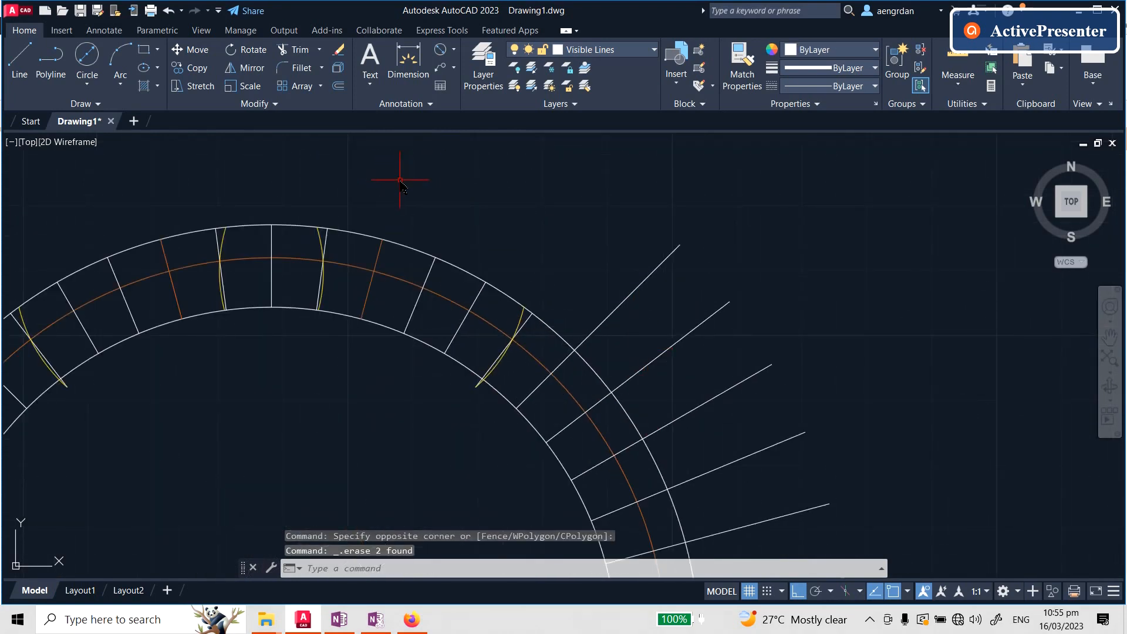
pyautogui.click(352, 168)
pyautogui.scroll(-3, 579, 390)
pyautogui.click(581, 384)
pyautogui.press('Delete')
# Erase the left-side rays and yellow arc, including the ray segments just left of the central tooth
pyautogui.scroll(2, 335, 158)
pyautogui.click(163, 139)
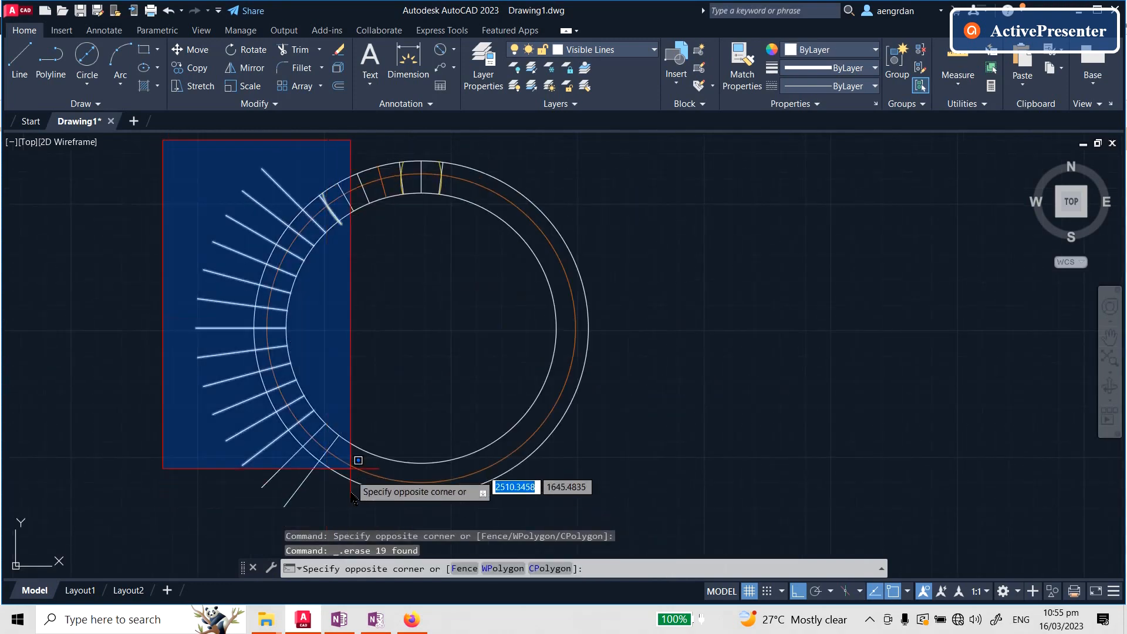
pyautogui.click(370, 515)
pyautogui.press('Delete')
pyautogui.scroll(2, 355, 170)
pyautogui.click(355, 170)
pyautogui.click(420, 278)
pyautogui.press('Delete')
pyautogui.scroll(3, 423, 176)
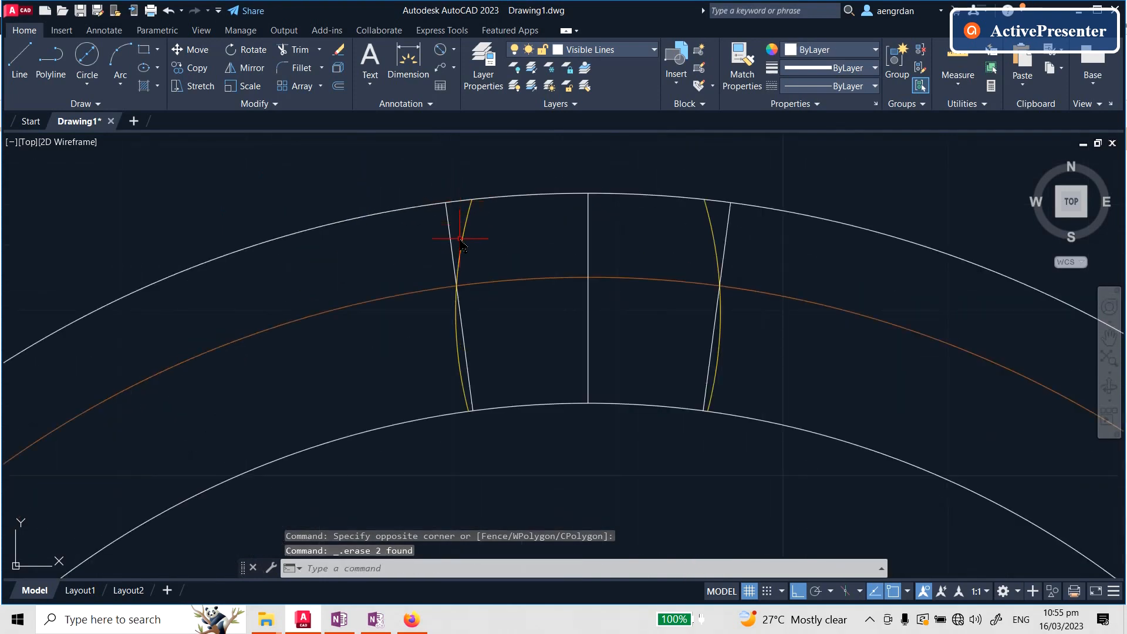
# Undo the recent ray deletions on both sides of the central tooth
pyautogui.scroll(-4, 459, 241)
pyautogui.write('u')
pyautogui.press('Return')
pyautogui.scroll(-2, 551, 189)
pyautogui.scroll(-2, 531, 190)
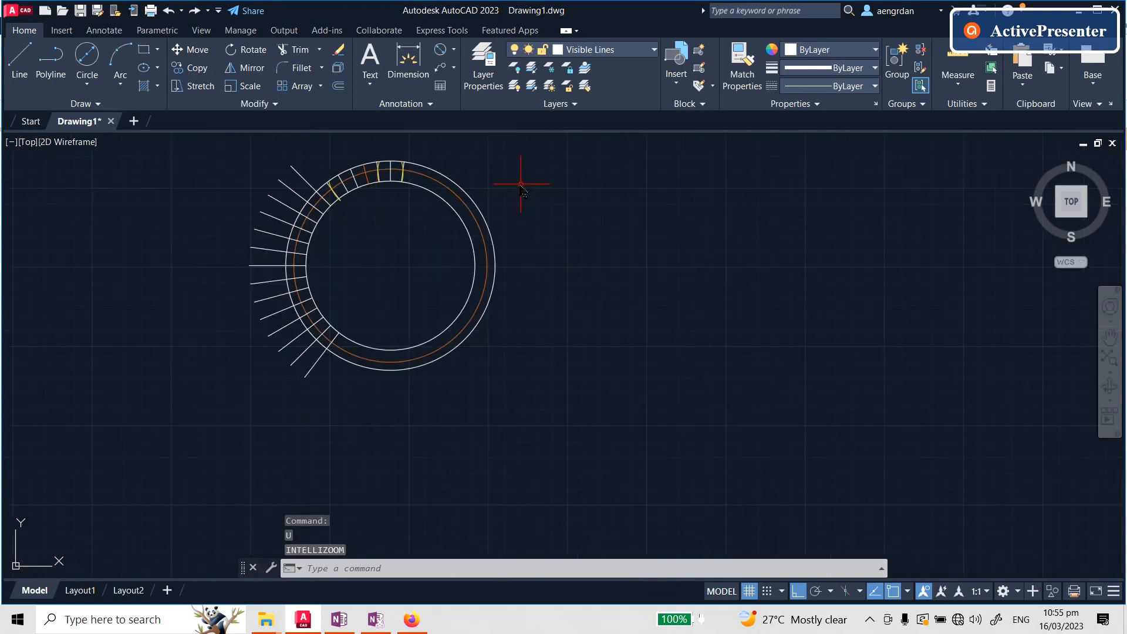
pyautogui.scroll(6, 407, 154)
pyautogui.click(573, 244)
pyautogui.click(504, 232)
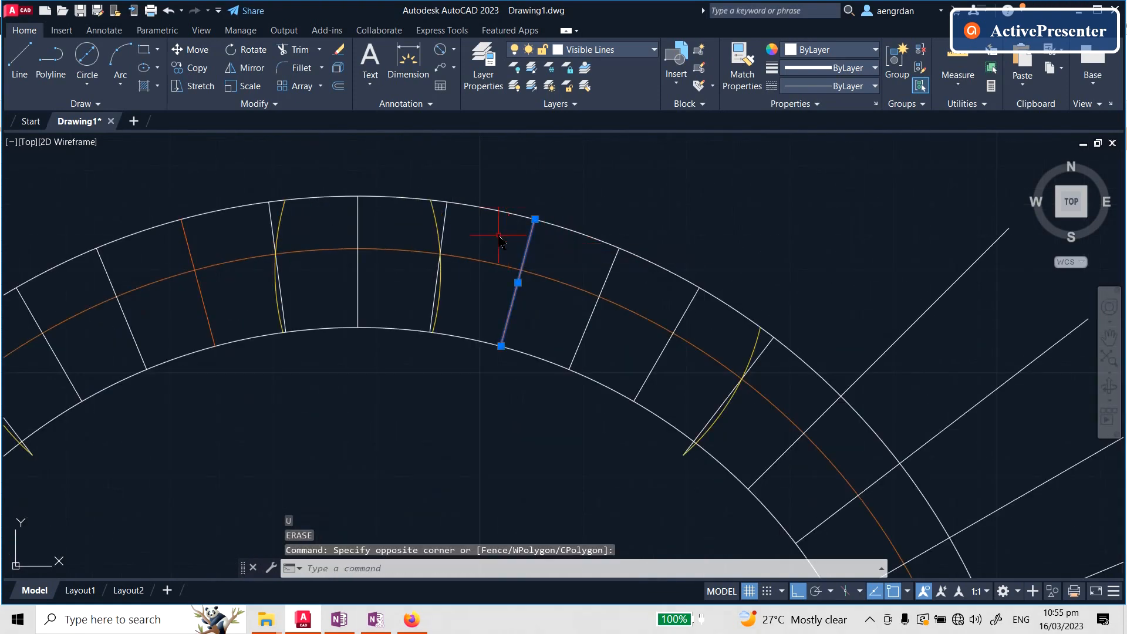
pyautogui.click(212, 240)
pyautogui.click(176, 239)
pyautogui.press('Escape')
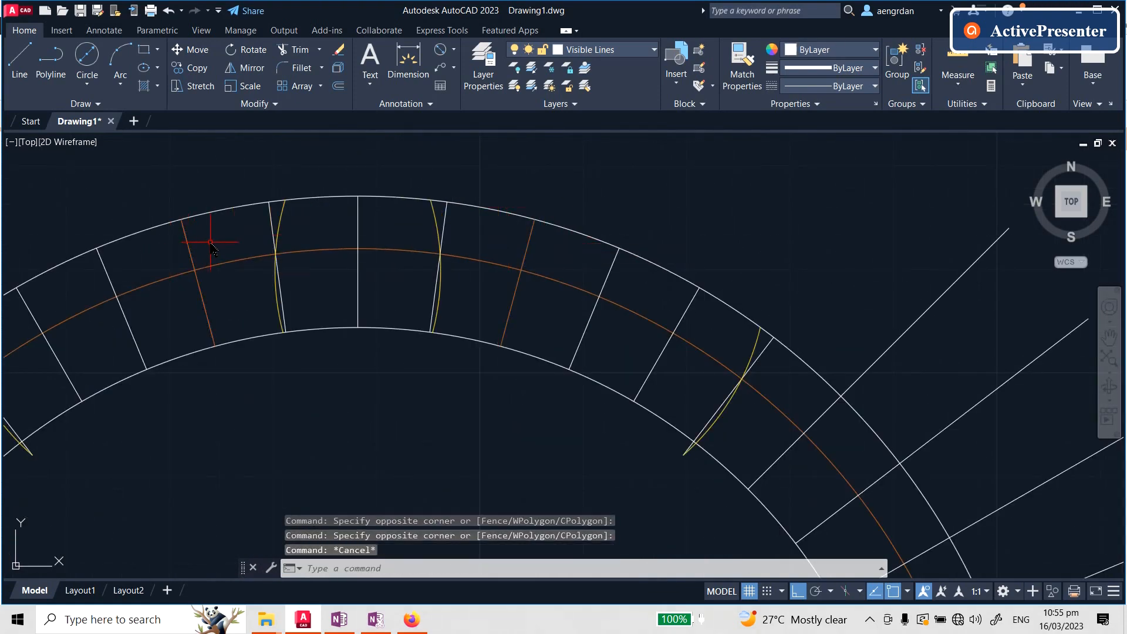
pyautogui.press('Escape')
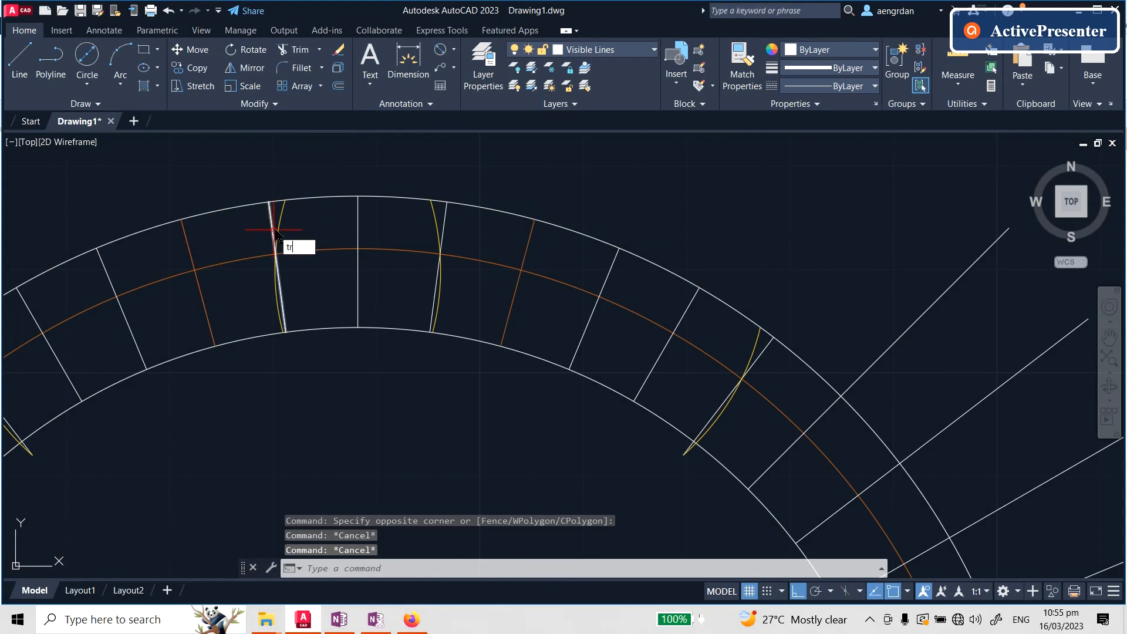
# Trim the outer and inner circles between each orange ray and the next white ray outward on both sides
pyautogui.press('Return')
pyautogui.scroll(2, 382, 223)
pyautogui.moveTo(247, 159)
pyautogui.mouseDown()
pyautogui.moveTo(325, 309)
pyautogui.moveTo(315, 345)
pyautogui.moveTo(381, 384)
pyautogui.mouseUp()
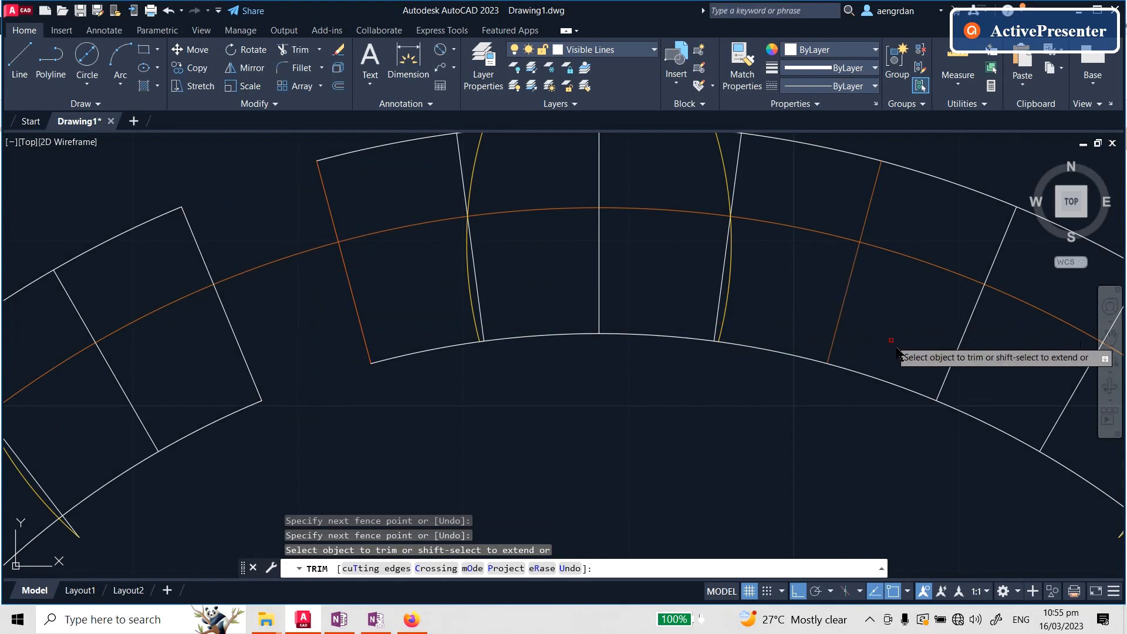
pyautogui.moveTo(870, 417); pyautogui.dragTo(914, 176)
pyautogui.scroll(-2, 646, 234)
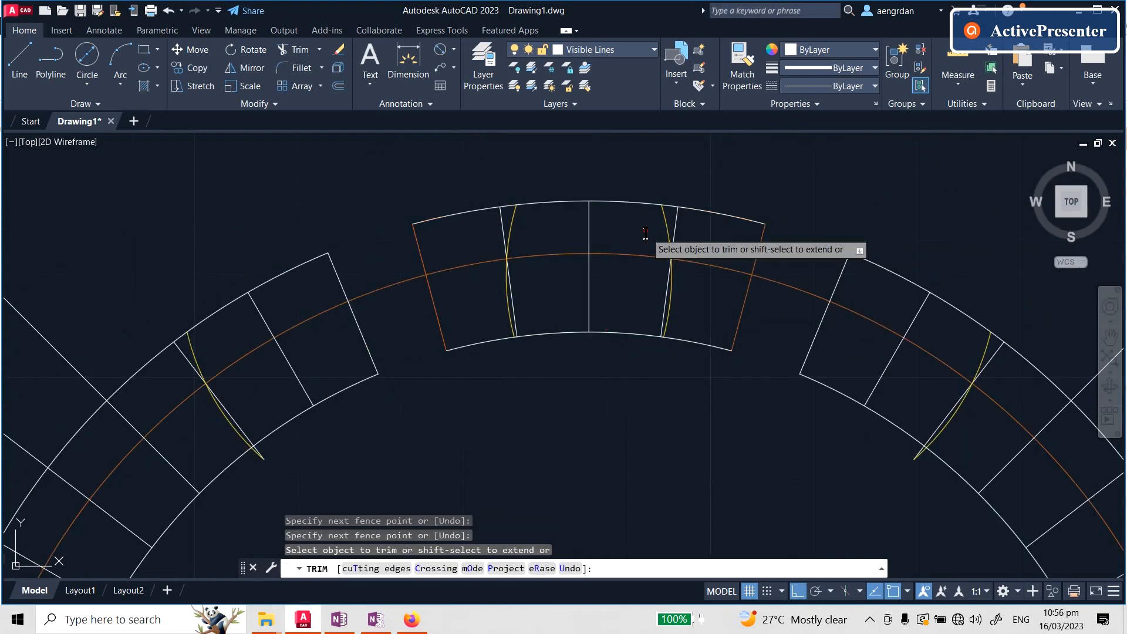
# Trim the outer circle between the tooth flanks and orange rays, along with the upper parts of rays 1 and -1
pyautogui.scroll(2, 726, 191)
pyautogui.moveTo(705, 180); pyautogui.dragTo(668, 235)
pyautogui.scroll(2, 487, 199)
pyautogui.moveTo(366, 182); pyautogui.dragTo(312, 197)
pyautogui.scroll(-2, 516, 213)
pyautogui.scroll(2, 448, 282)
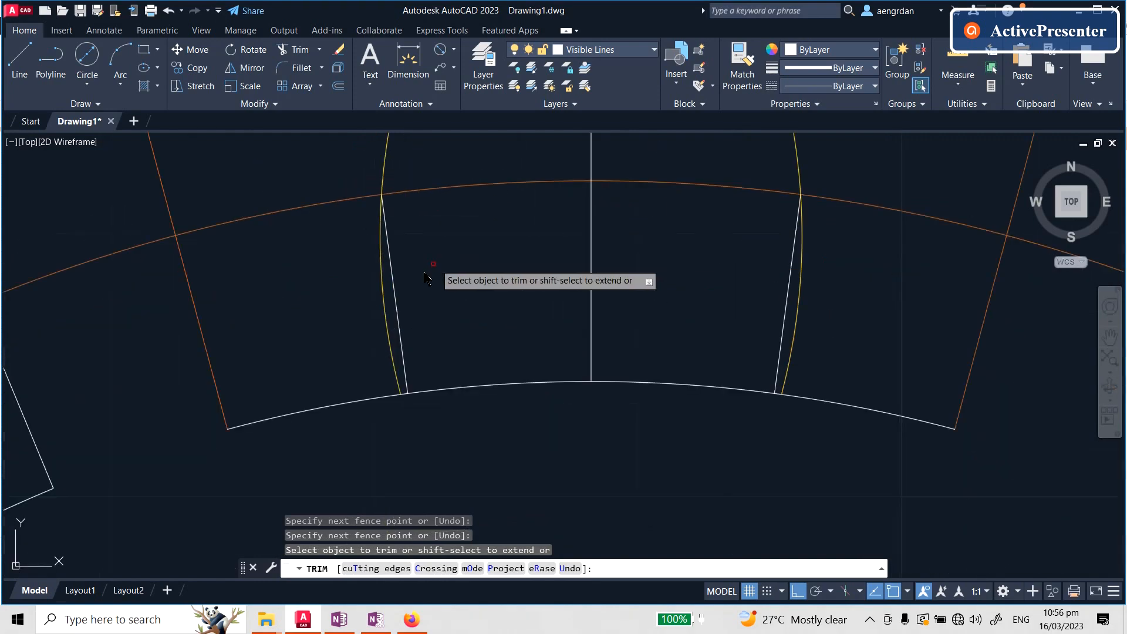
# Trim away the lower parts of rays 1 and -1 and the centre ray inside the tooth
pyautogui.click(394, 260)
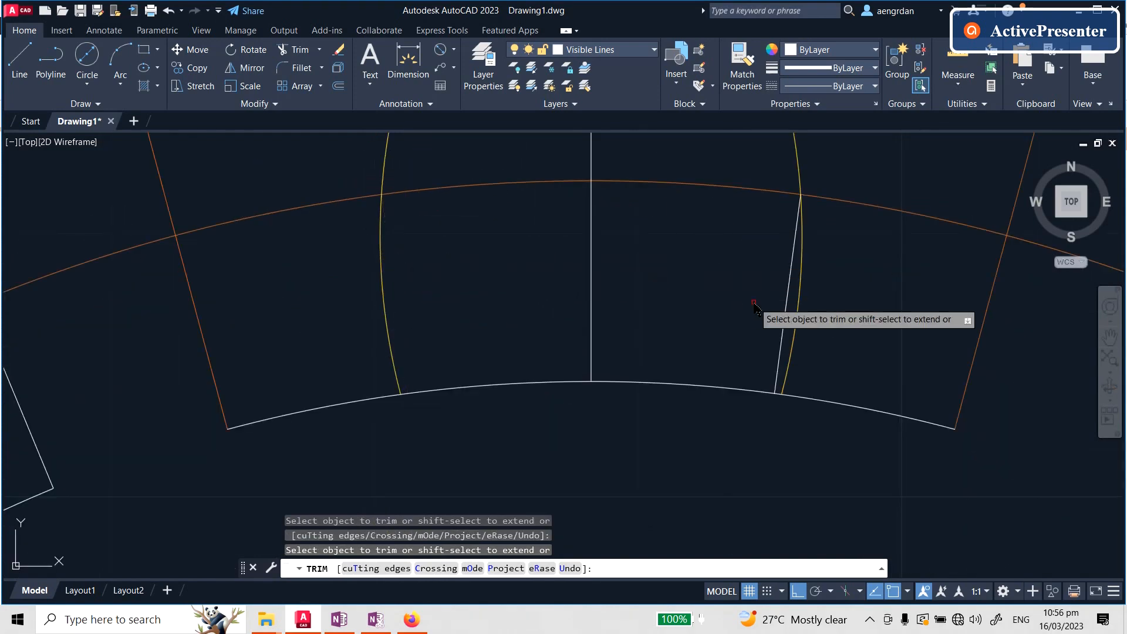
pyautogui.click(788, 316)
pyautogui.scroll(-3, 625, 452)
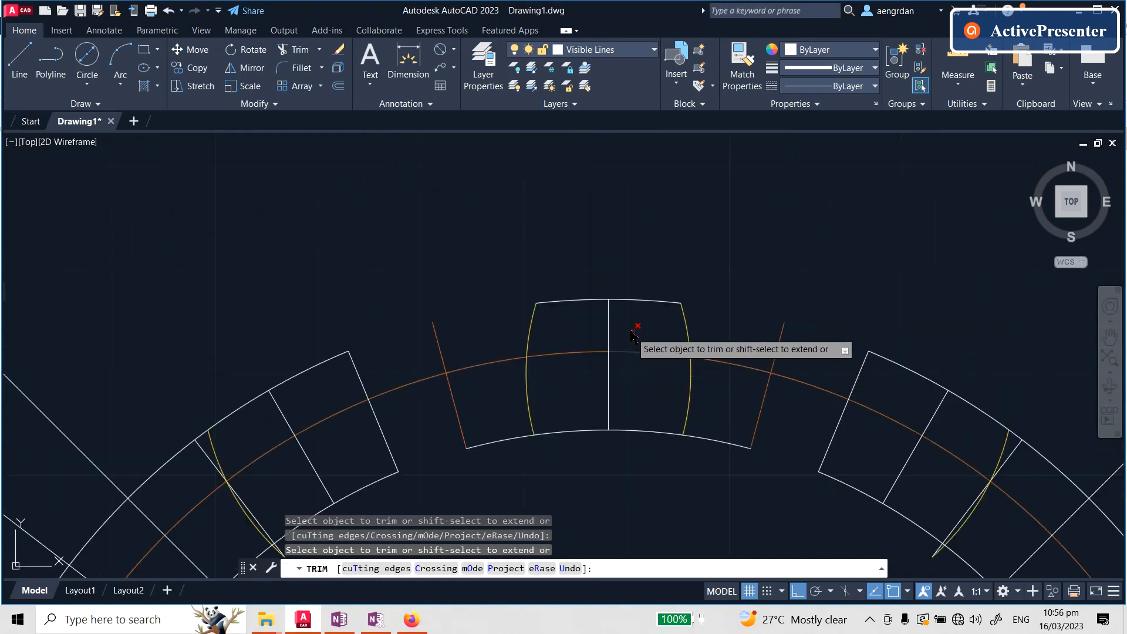
pyautogui.click(583, 396)
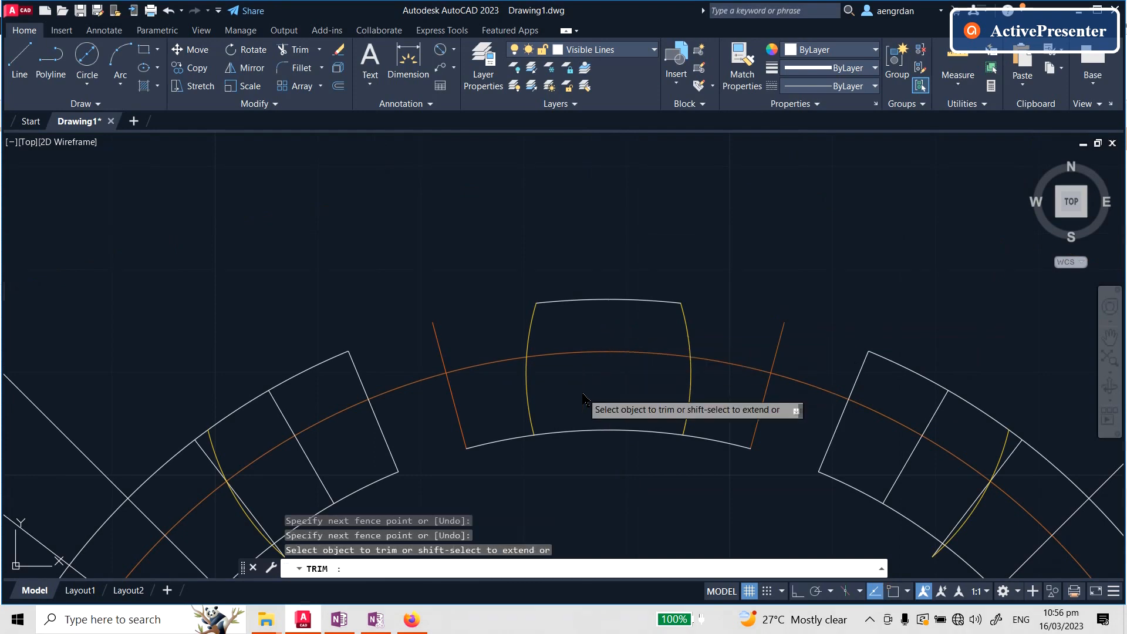
# Trim the inner circle segment between the two yellow tooth flanks to open the tooth's base
pyautogui.scroll(-2, 446, 361)
pyautogui.press('Return')
pyautogui.scroll(4, 534, 375)
pyautogui.scroll(-1, 458, 364)
pyautogui.press('Return')
pyautogui.scroll(4, 529, 390)
pyautogui.press('Return')
pyautogui.click(532, 403)
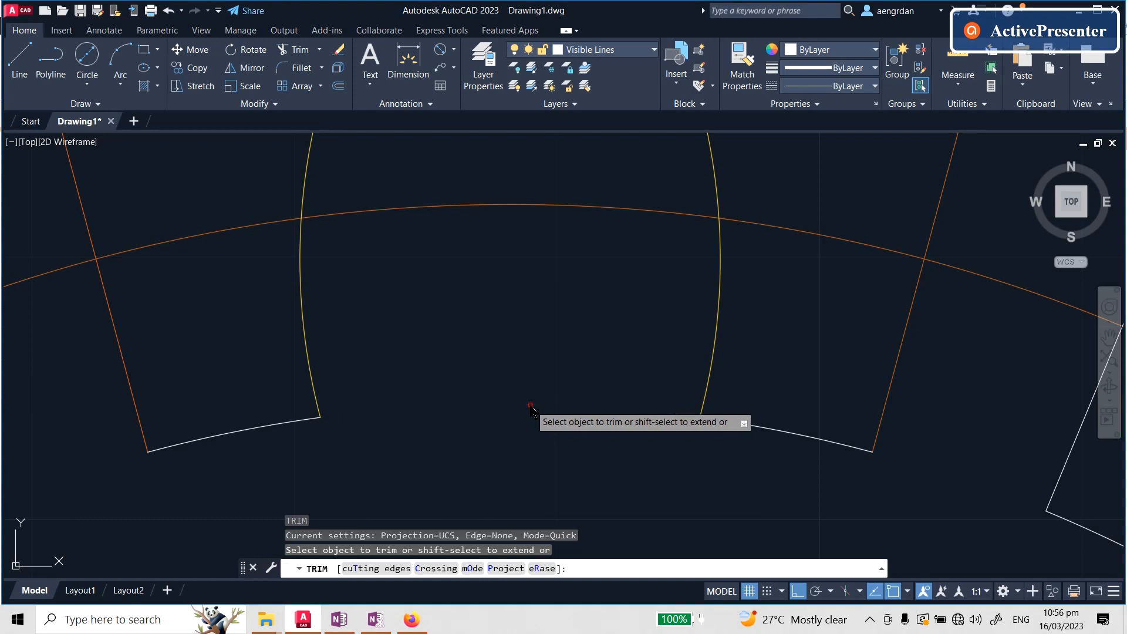
pyautogui.scroll(-4, 534, 398)
pyautogui.press('Return')
pyautogui.scroll(-3, 646, 317)
pyautogui.press('Escape')
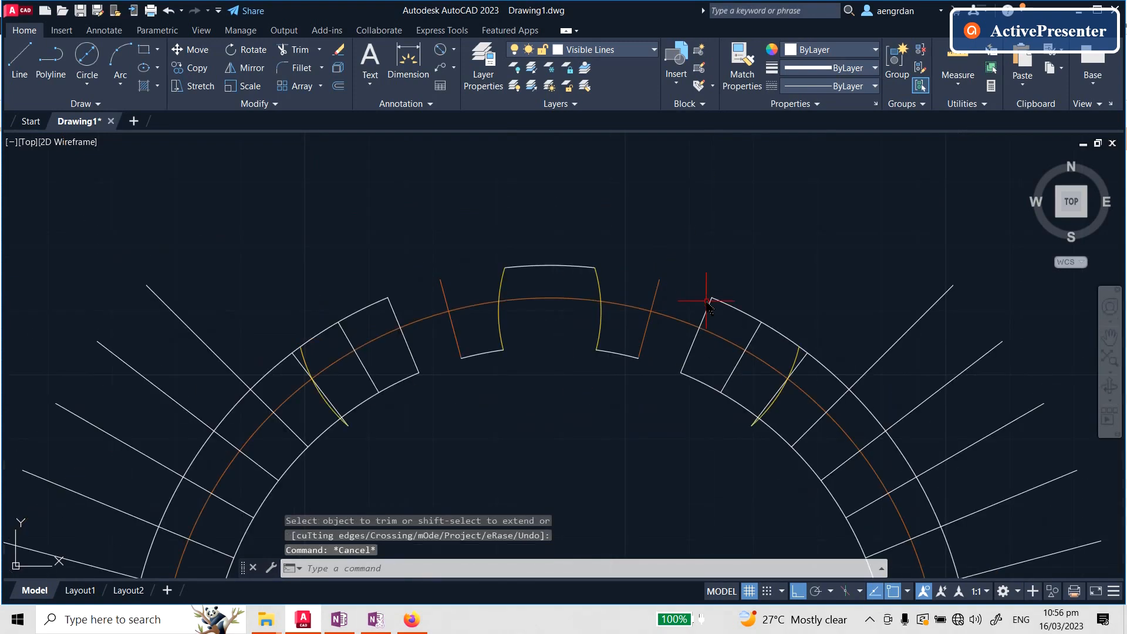
pyautogui.press('Escape')
# Erase the upper-right rays and the spare yellow arc beyond the central tooth
pyautogui.scroll(3, 702, 237)
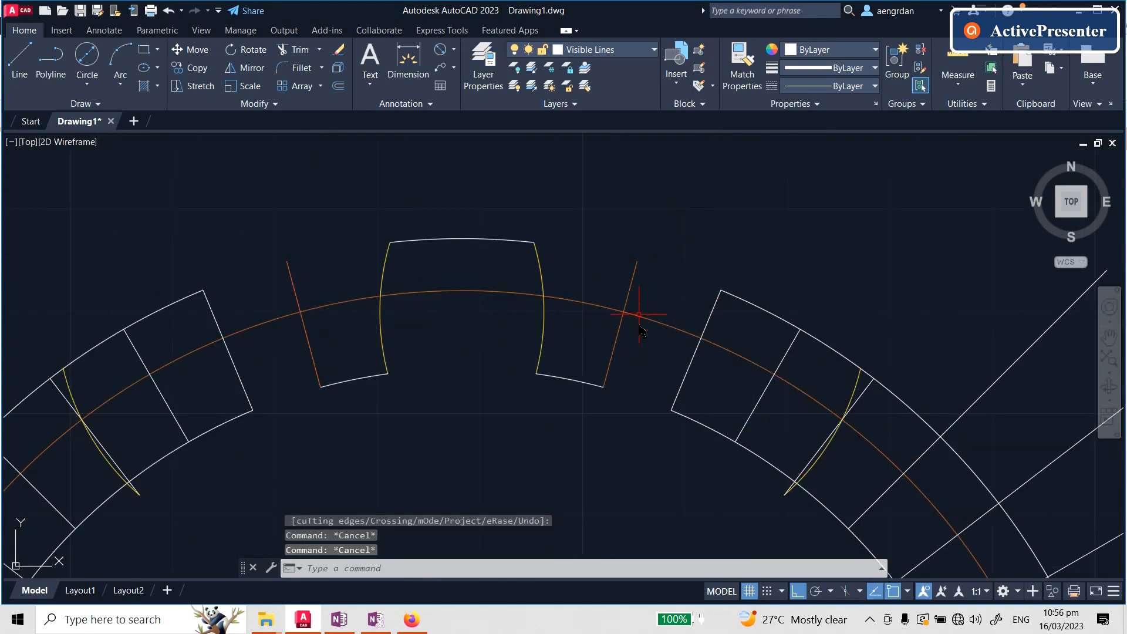
pyautogui.click(678, 170)
pyautogui.scroll(-3, 678, 170)
pyautogui.click(963, 409)
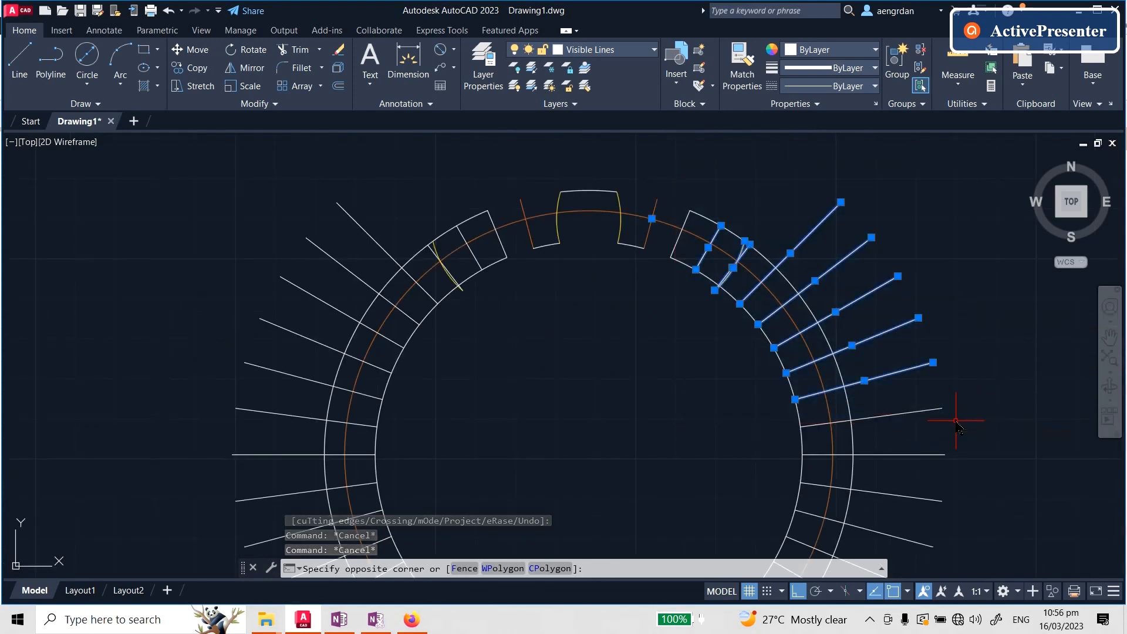
pyautogui.press('Delete')
# Erase the white ray right of ray 2 and the remaining large outer and inner circle arcs
pyautogui.scroll(4, 722, 158)
pyautogui.click(749, 144)
pyautogui.click(672, 189)
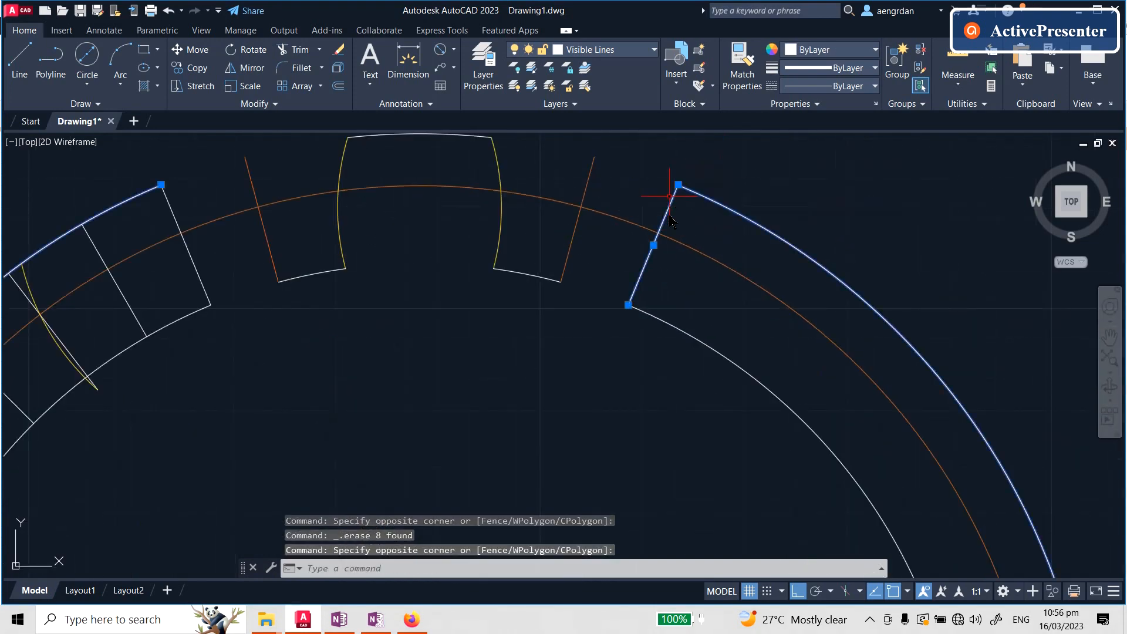
pyautogui.press('Delete')
pyautogui.click(670, 291)
pyautogui.click(617, 322)
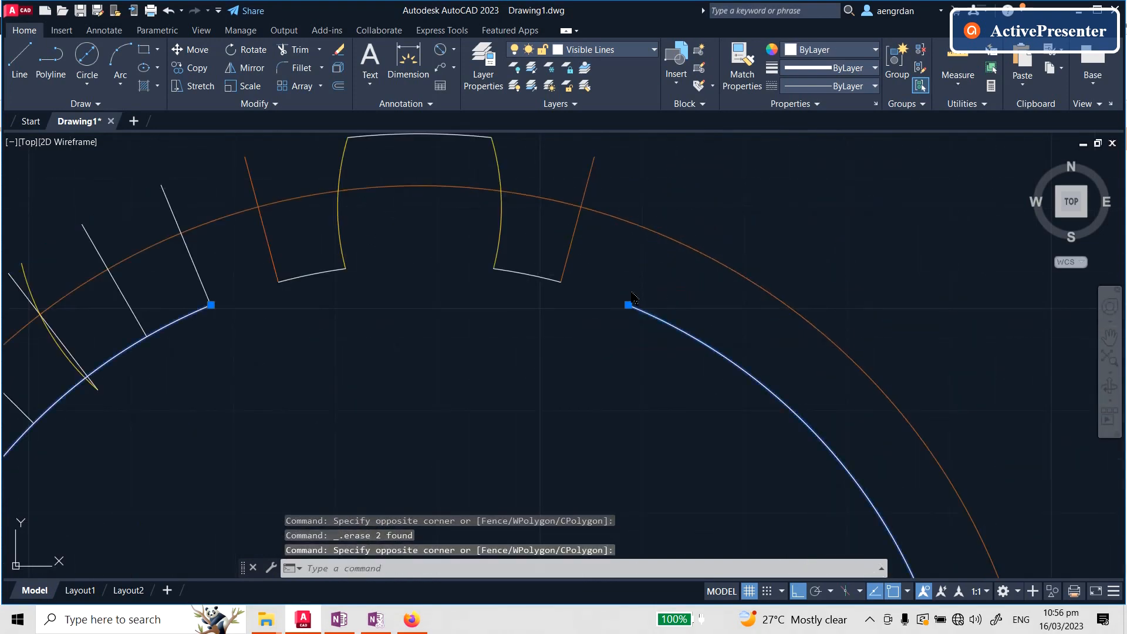
pyautogui.press('Delete')
# Erase all remaining rays on the left side and lower half of the gear, keeping the pitch circle
pyautogui.scroll(-3, 617, 321)
pyautogui.click(215, 142)
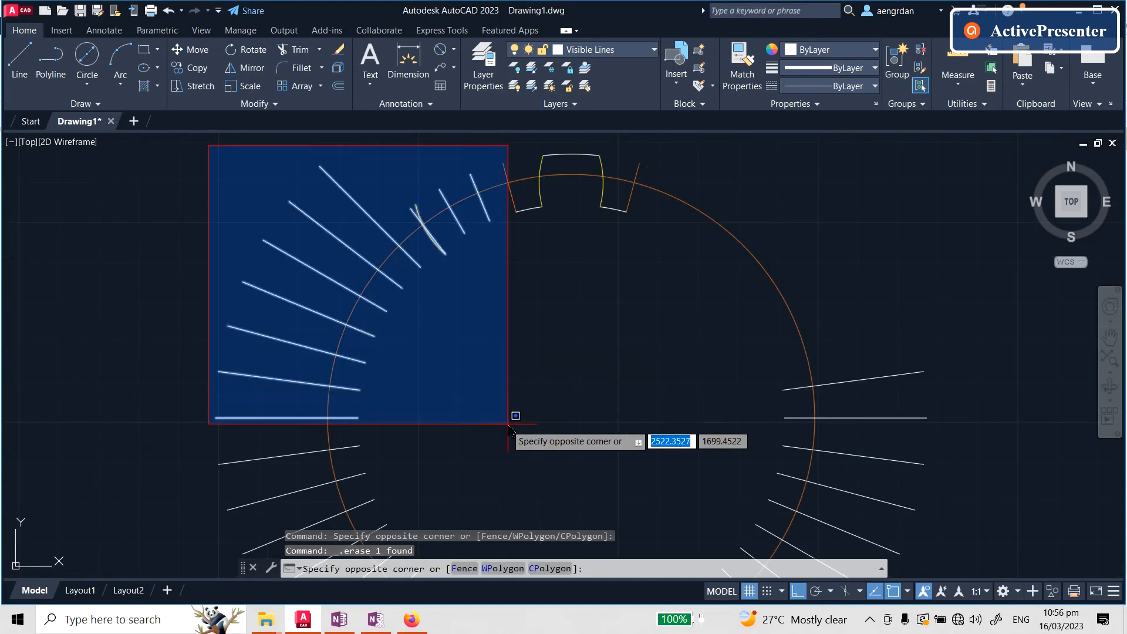
pyautogui.click(513, 415)
pyautogui.press('Delete')
pyautogui.scroll(-4, 497, 420)
pyautogui.click(319, 264)
pyautogui.click(733, 410)
pyautogui.press('Delete')
# Erase the two orange rays flanking the central tooth
pyautogui.scroll(6, 522, 177)
pyautogui.click(253, 296)
pyautogui.click(167, 307)
pyautogui.press('Delete')
pyautogui.click(699, 276)
pyautogui.click(660, 290)
pyautogui.press('Delete')
pyautogui.scroll(-3, 557, 418)
pyautogui.scroll(4, 506, 358)
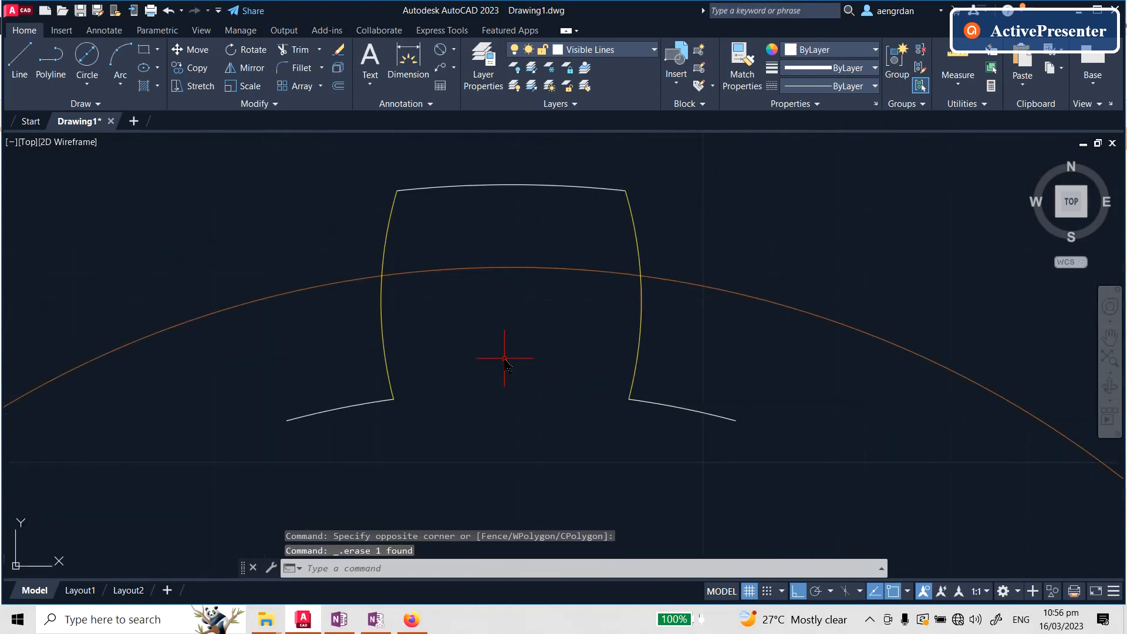
pyautogui.press('Escape')
pyautogui.press('Escape')
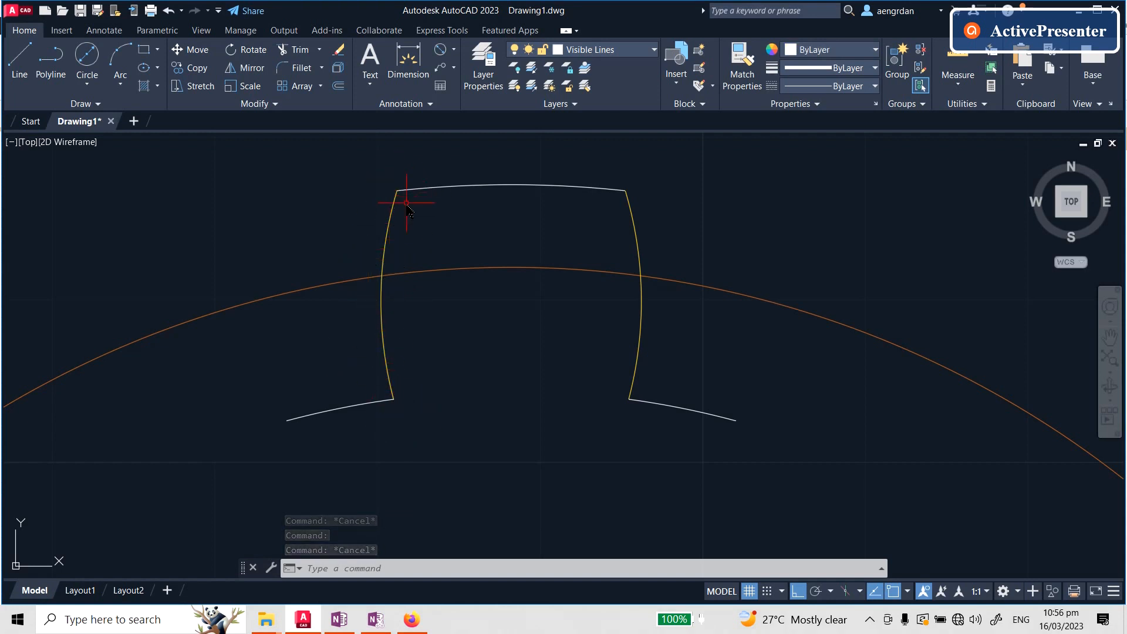
pyautogui.click(596, 355)
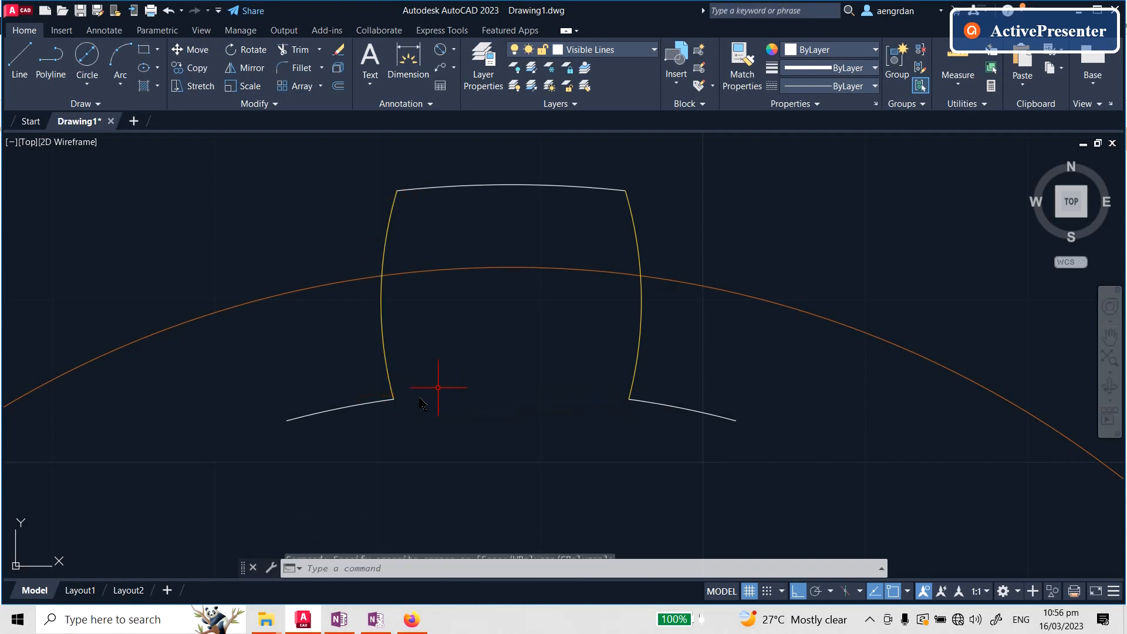
pyautogui.scroll(-4, 496, 285)
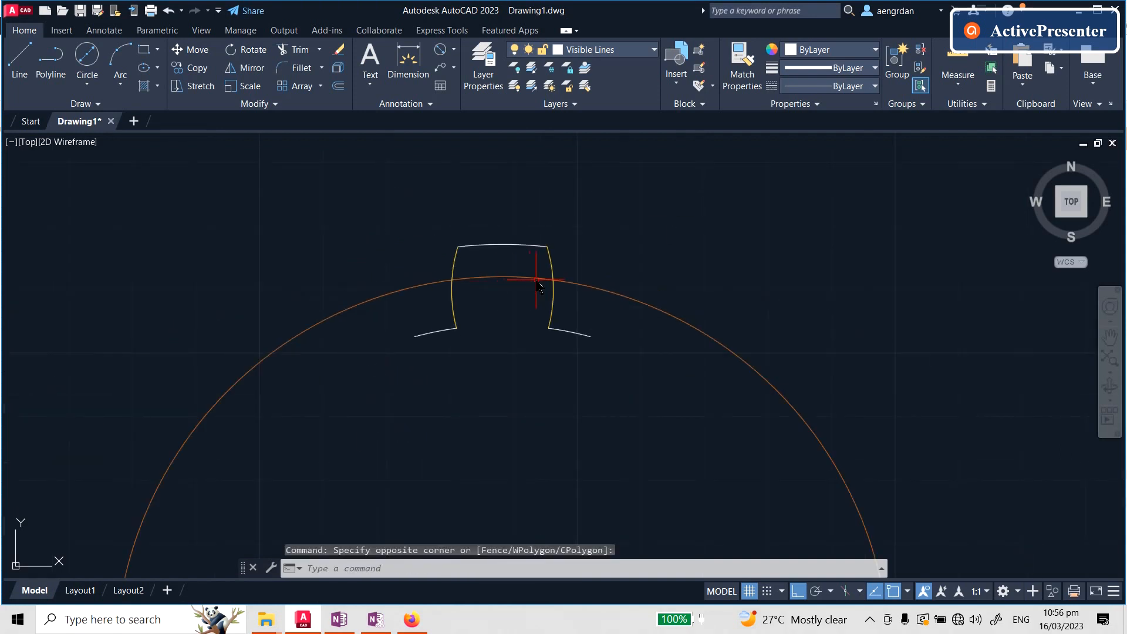
pyautogui.scroll(2, 472, 313)
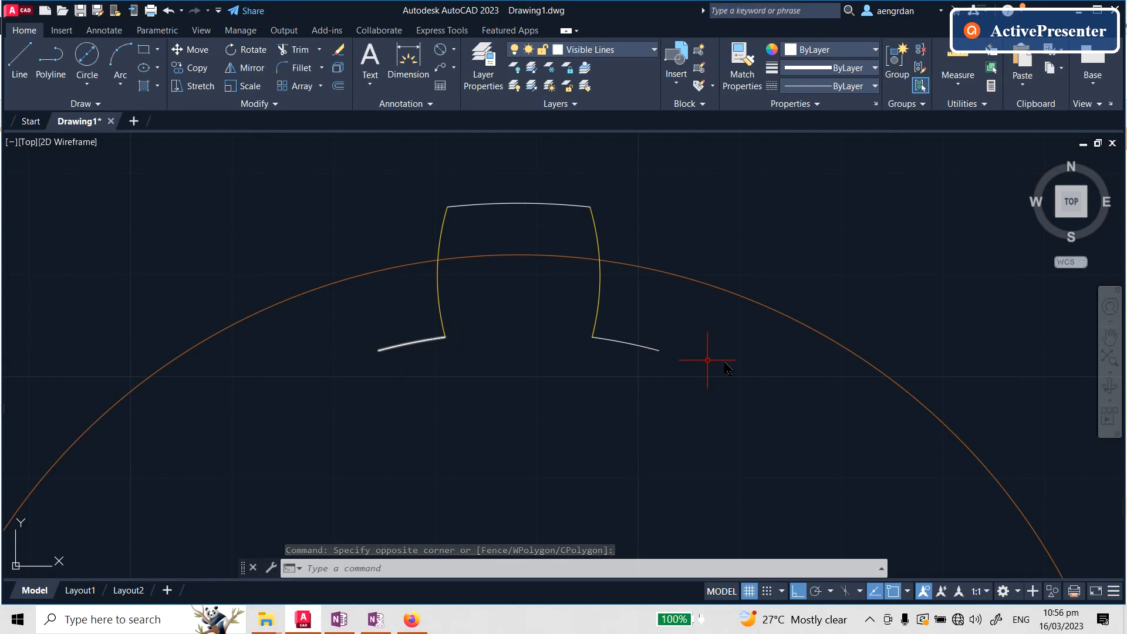
# Set the colour of the whole tooth profile, including its flanks and root arcs, to ByLayer
pyautogui.scroll(-2, 302, 285)
pyautogui.scroll(2, 375, 329)
pyautogui.scroll(-2, 441, 339)
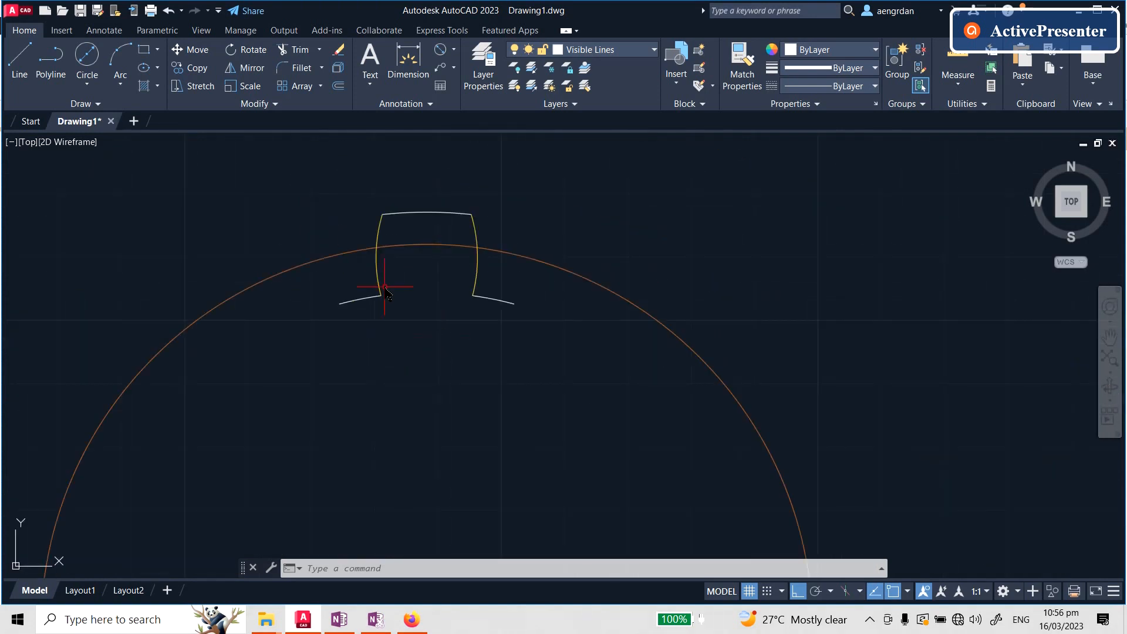
pyautogui.click(320, 172)
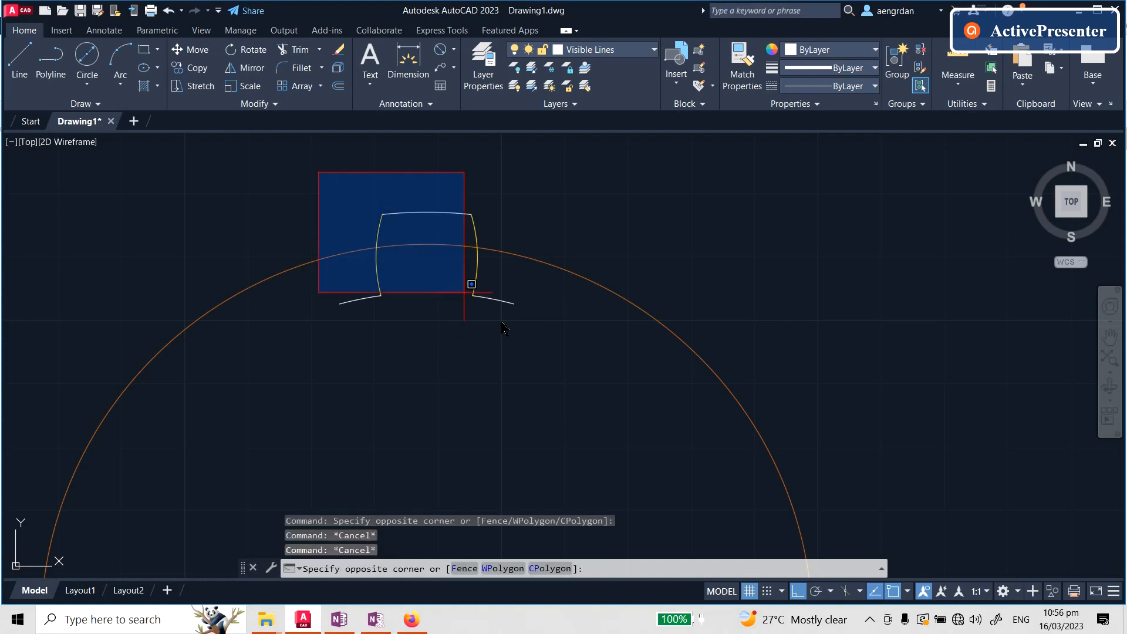
pyautogui.click(671, 361)
pyautogui.click(854, 52)
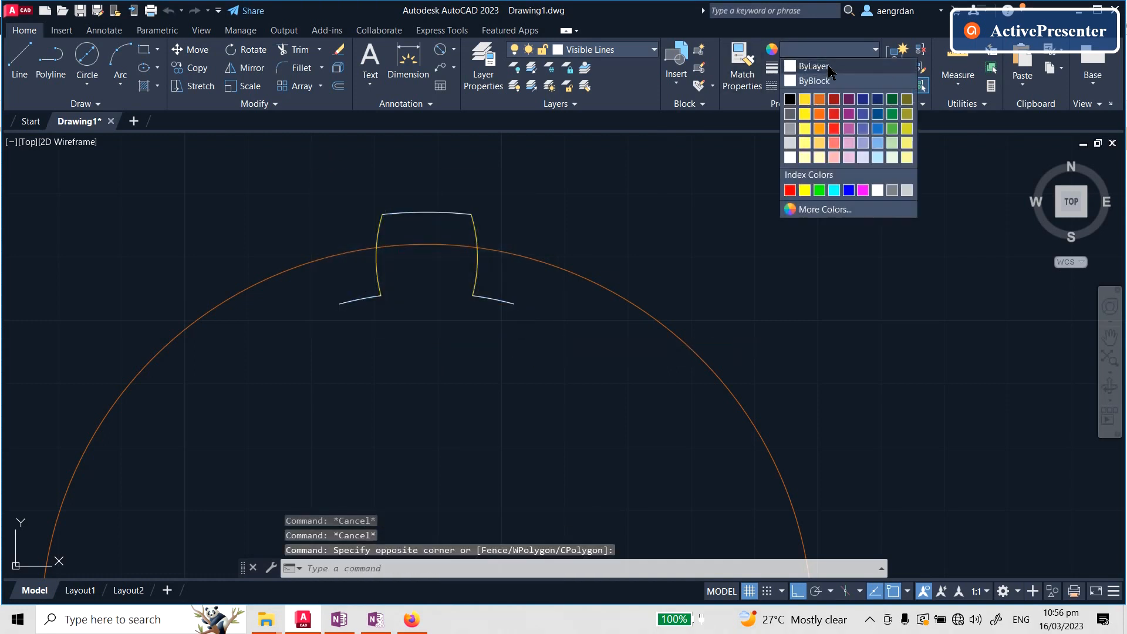
pyautogui.click(829, 69)
pyautogui.press('Escape')
pyautogui.click(307, 166)
pyautogui.click(552, 354)
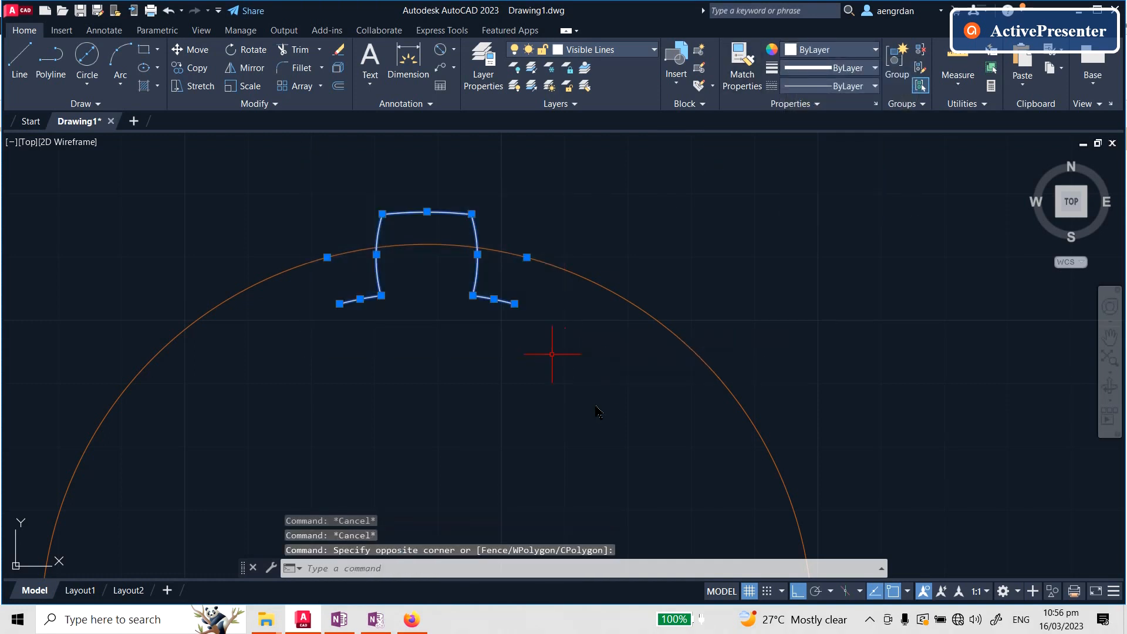
pyautogui.press('Escape')
pyautogui.press('Escape')
# Create a polar array of the tooth profile with 12 items around the pitch circle's centre
pyautogui.write('ar')
pyautogui.press('Return')
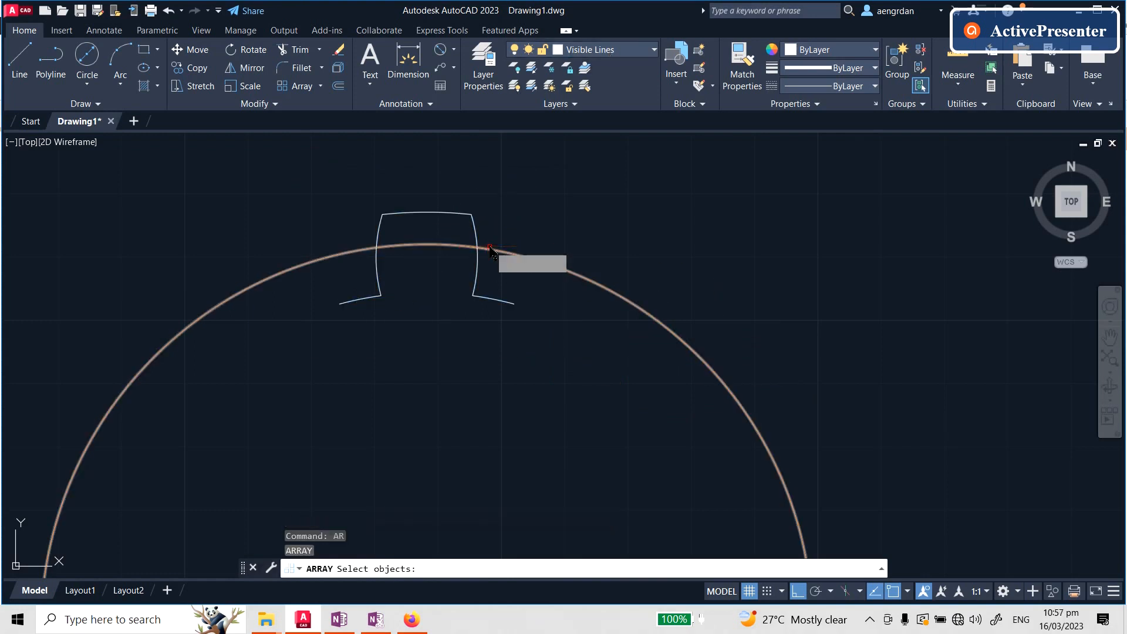
pyautogui.click(285, 171)
pyautogui.click(541, 378)
pyautogui.scroll(-4, 508, 185)
pyautogui.press('Return')
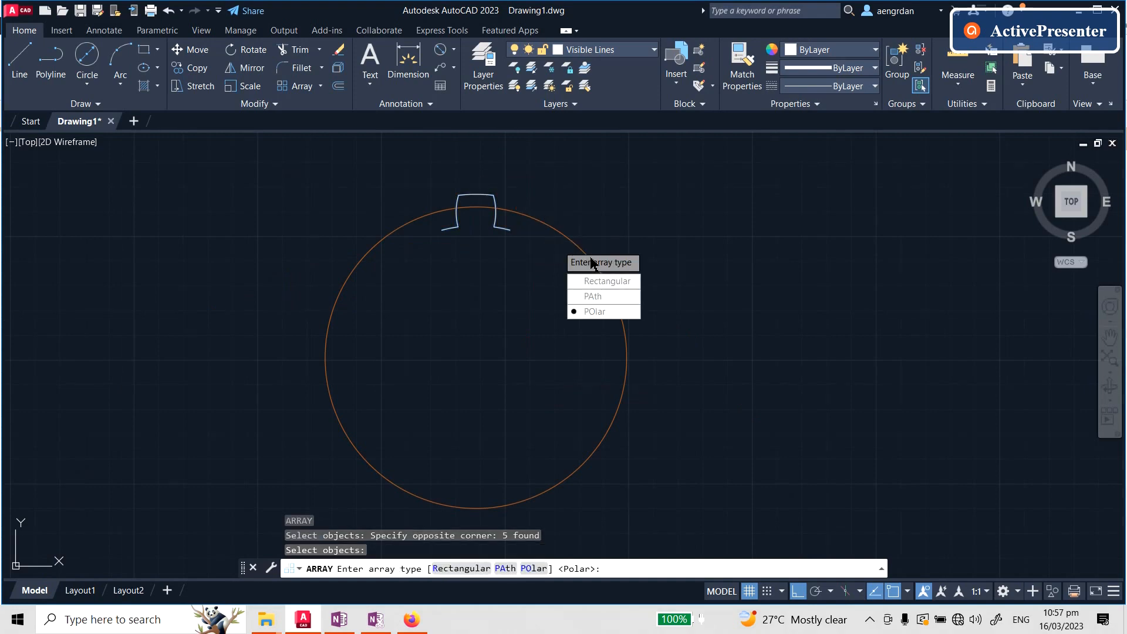
pyautogui.press('Return')
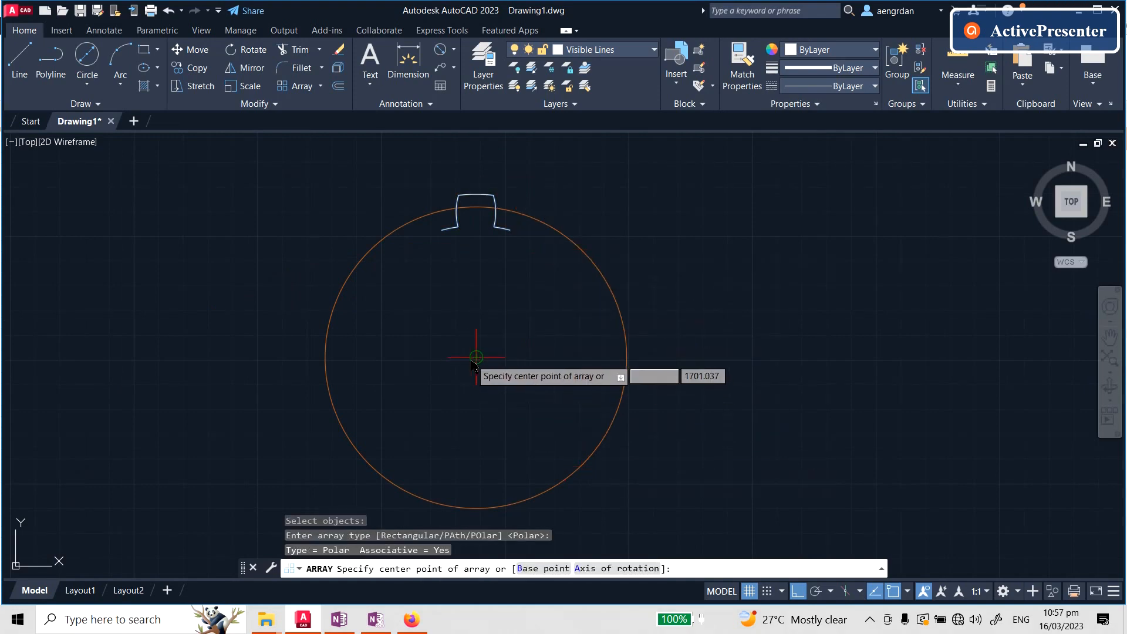
pyautogui.click(477, 358)
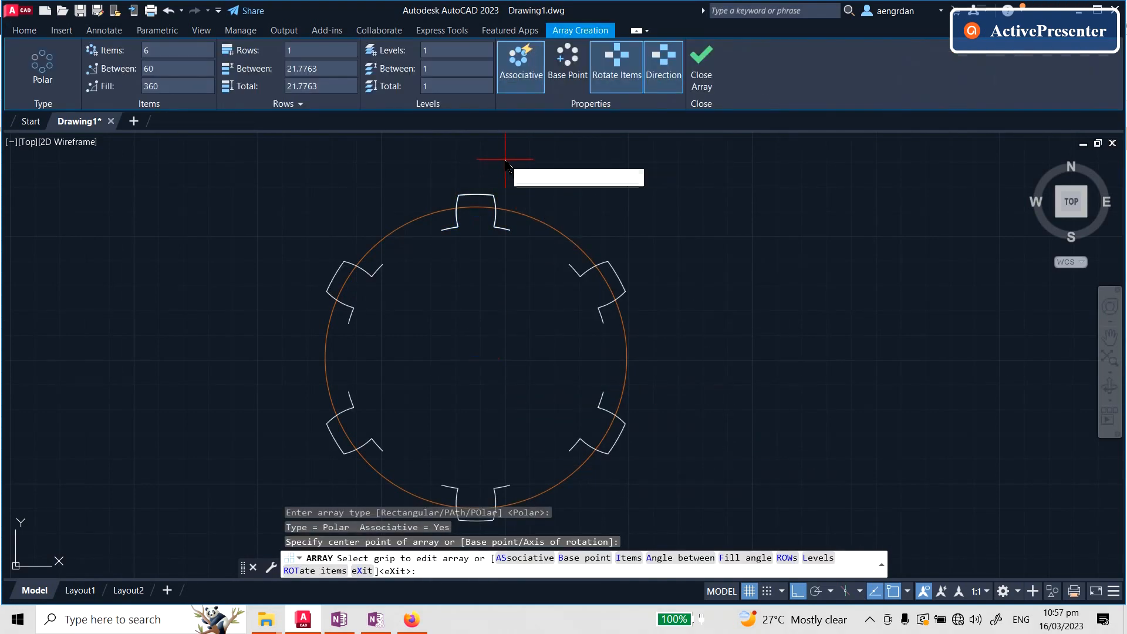
pyautogui.write('i')
pyautogui.press('Return')
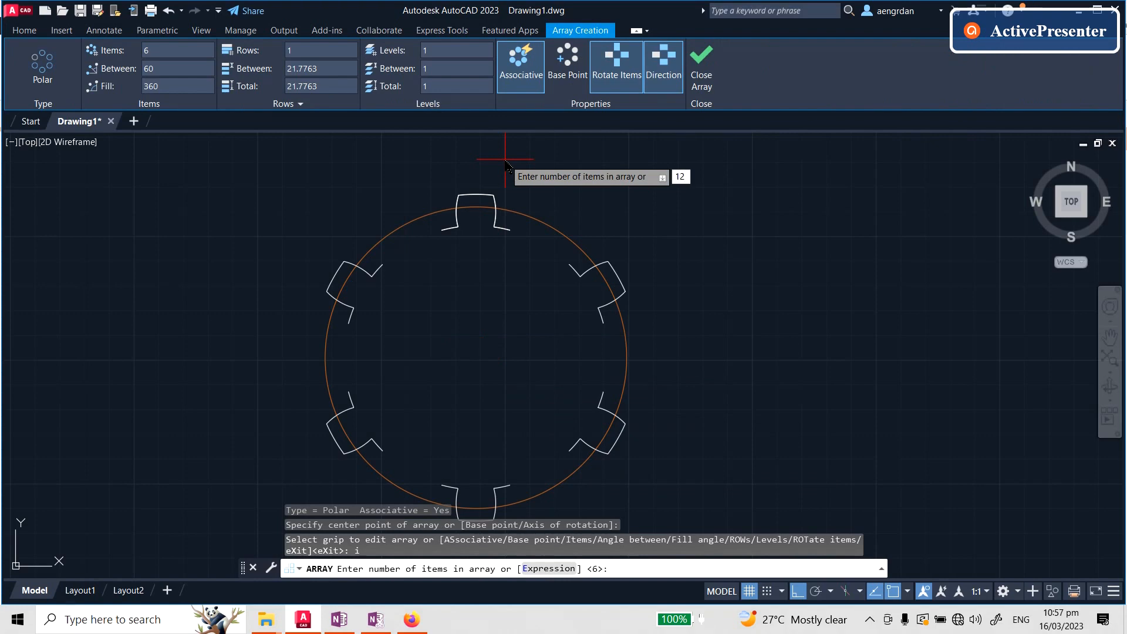
pyautogui.press('Return')
pyautogui.press('Return')
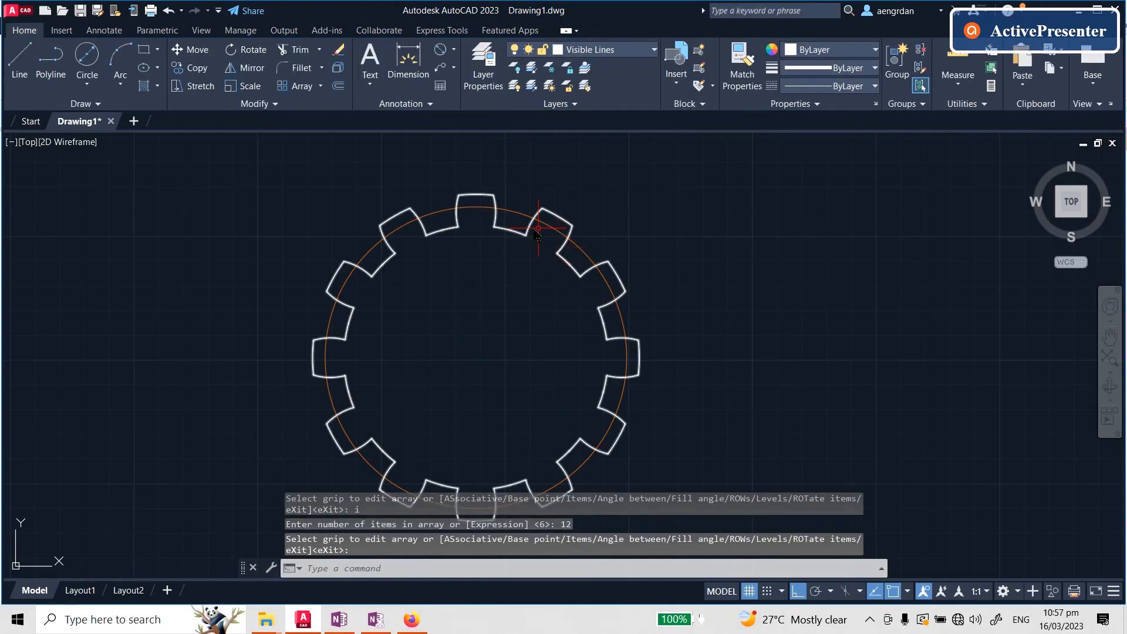
# Examine the arrayed teeth and compare their base corners with the circle dimension on the Step 3 sheet
pyautogui.click(509, 213)
pyautogui.scroll(5, 509, 212)
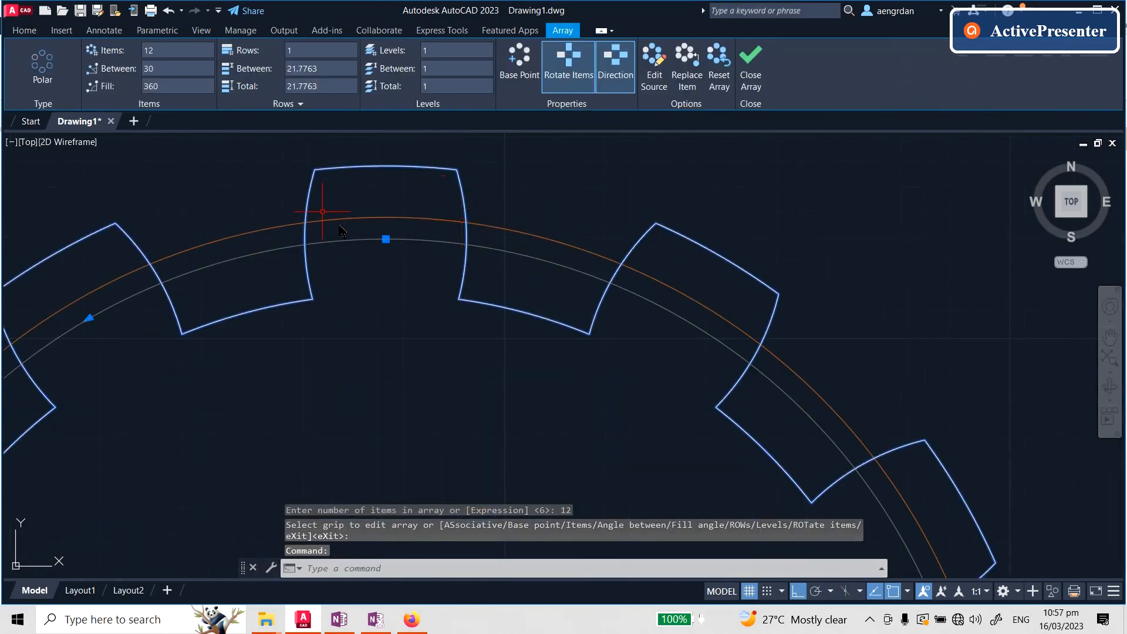
pyautogui.scroll(-10, 392, 244)
pyautogui.press('Escape')
pyautogui.press('Escape')
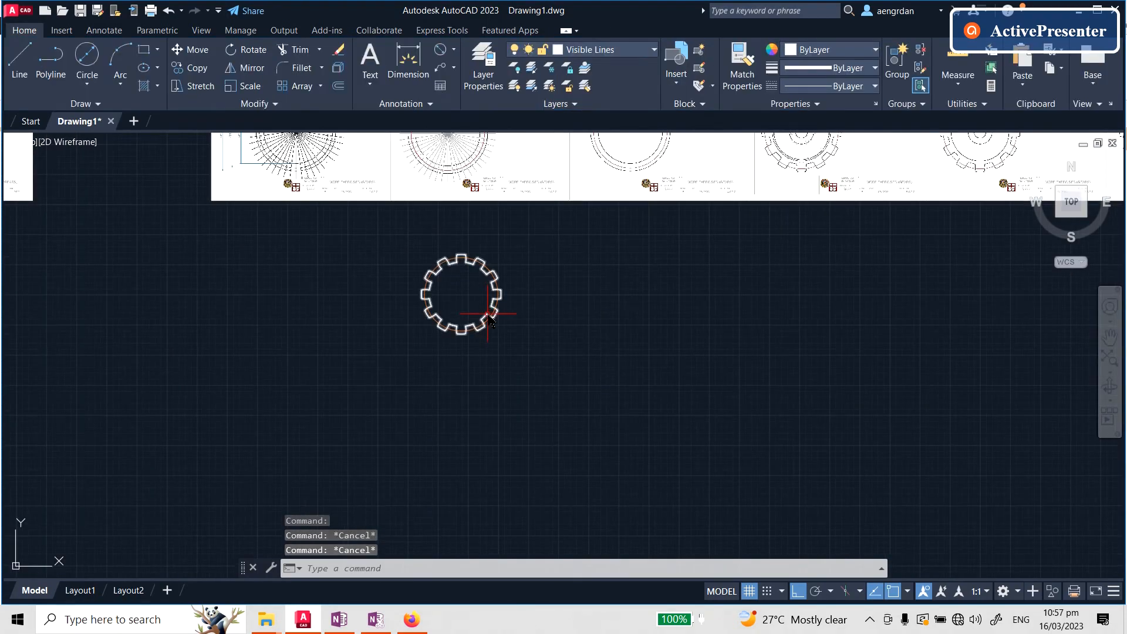
pyautogui.scroll(4, 427, 396)
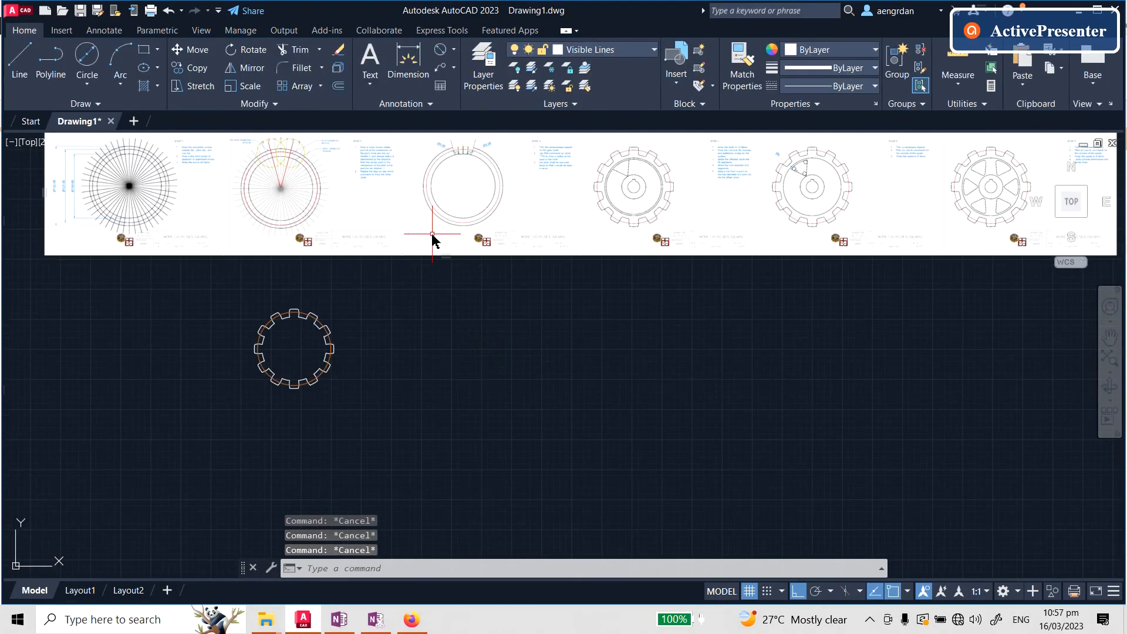
pyautogui.write('m')
pyautogui.scroll(14, 292, 316)
pyautogui.click(277, 412)
pyautogui.press('Escape')
pyautogui.press('Escape')
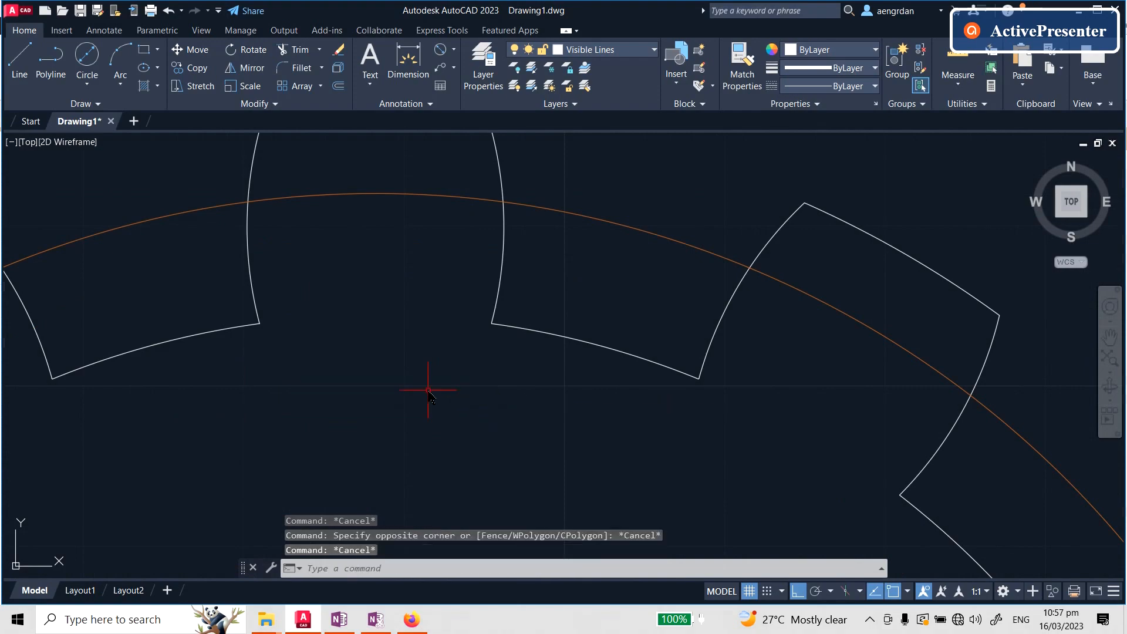
pyautogui.scroll(-10, 533, 336)
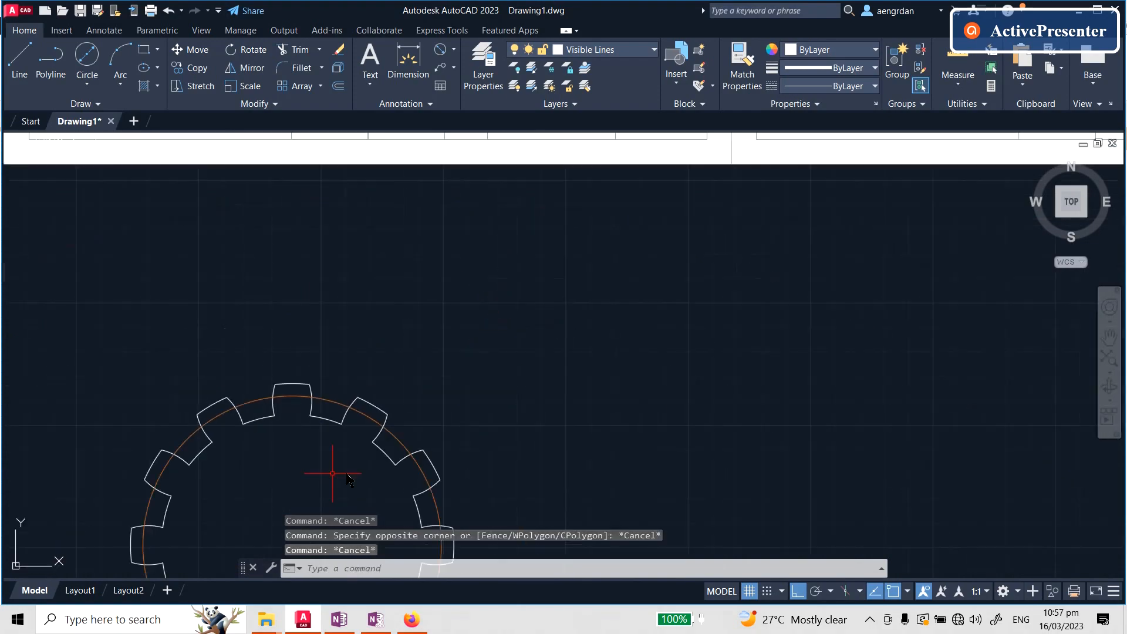
pyautogui.scroll(5, 585, 189)
pyautogui.scroll(9, 585, 189)
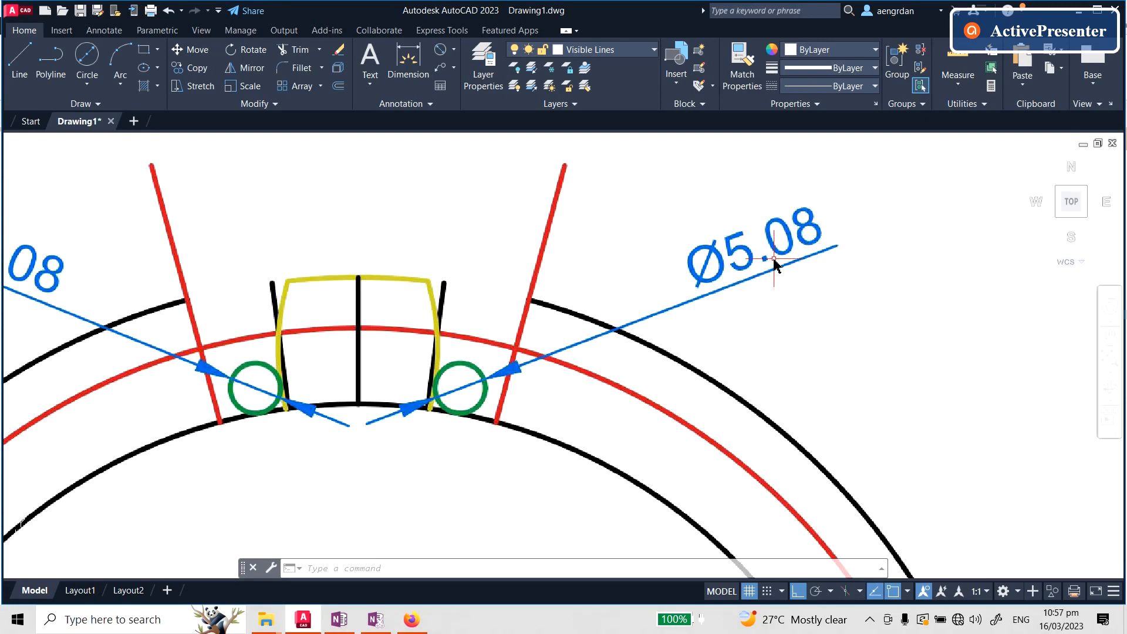
pyautogui.scroll(-12, 717, 234)
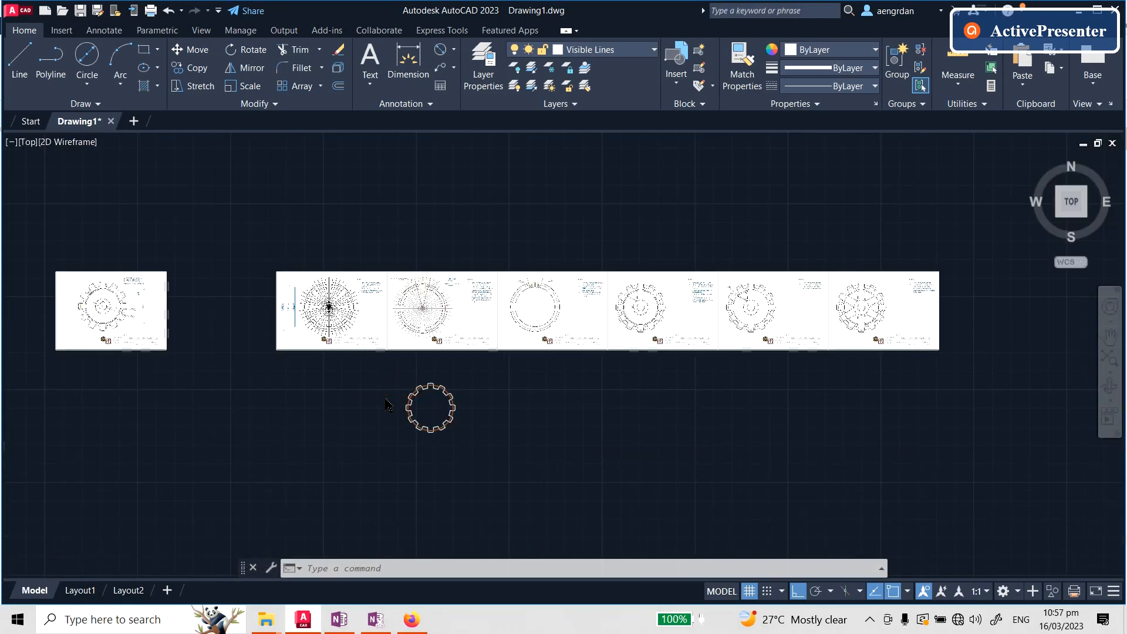
pyautogui.scroll(5, 391, 395)
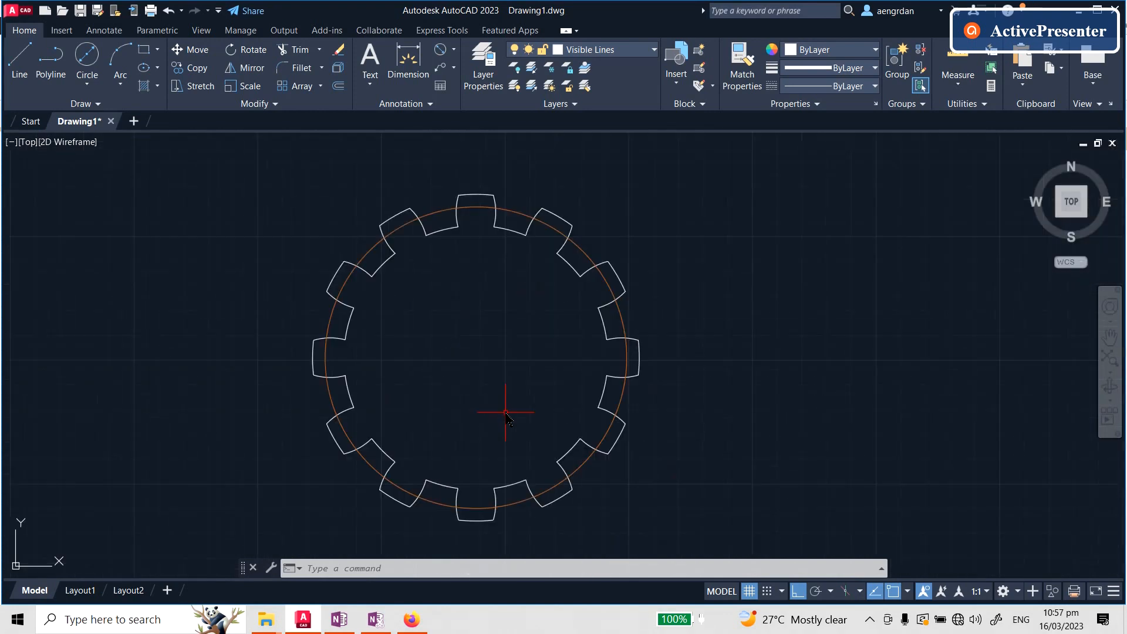
# Undo the polar array of the unfilleted tooth
pyautogui.write('u')
pyautogui.press('Return')
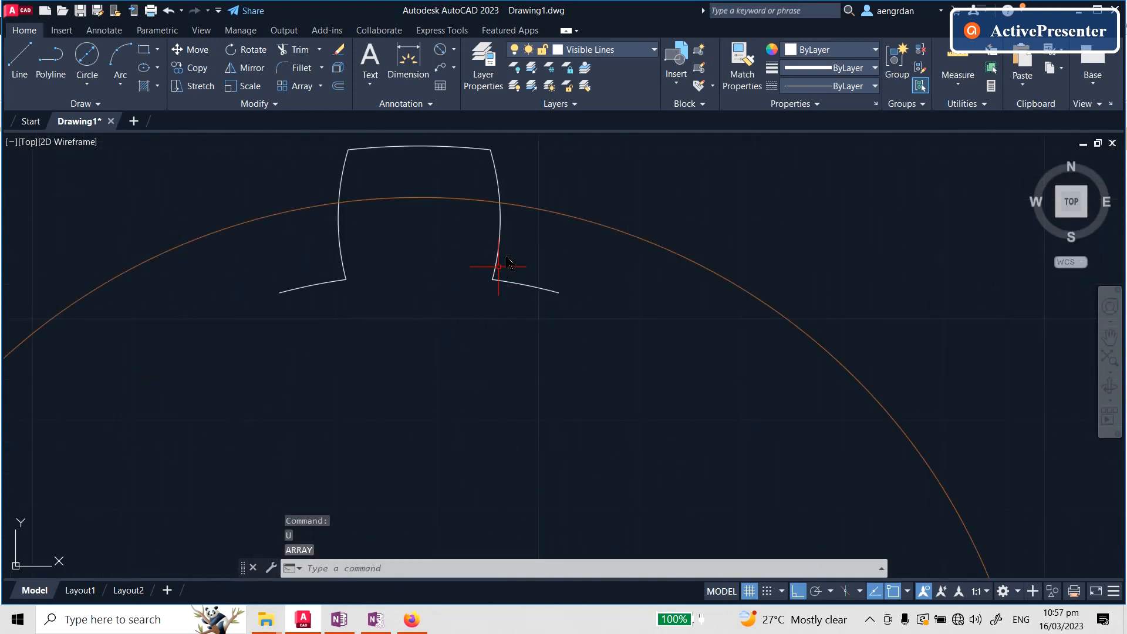
# Fillet the tooth's right base corner with radius 2.54, taken from the Ø5.08 circle on the Step 3 sheet
pyautogui.scroll(4, 528, 281)
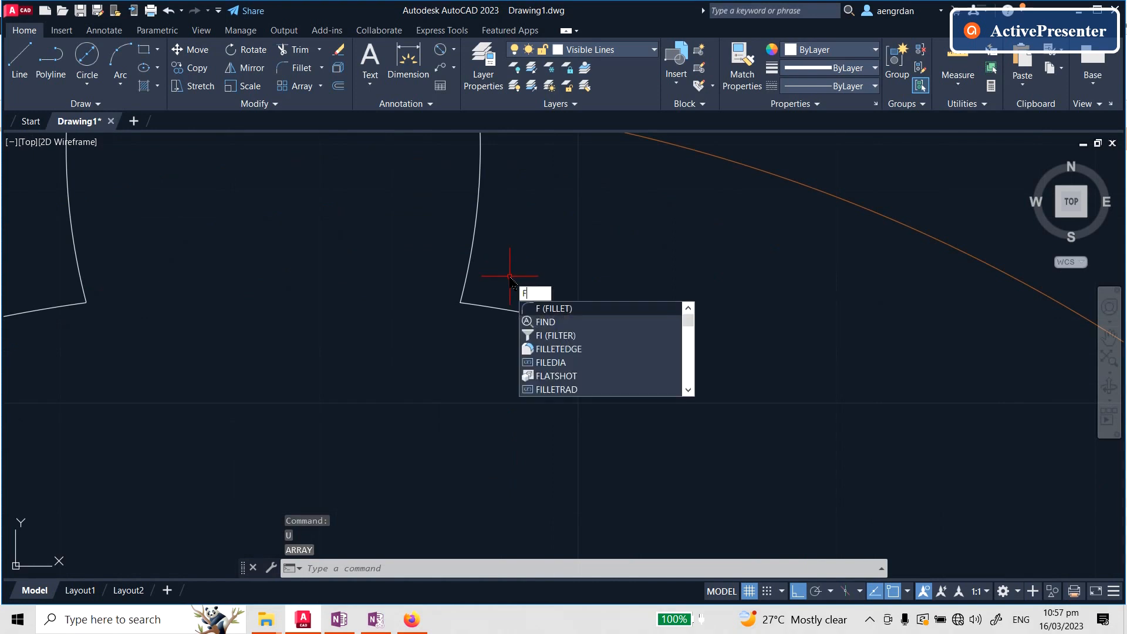
pyautogui.press('Return')
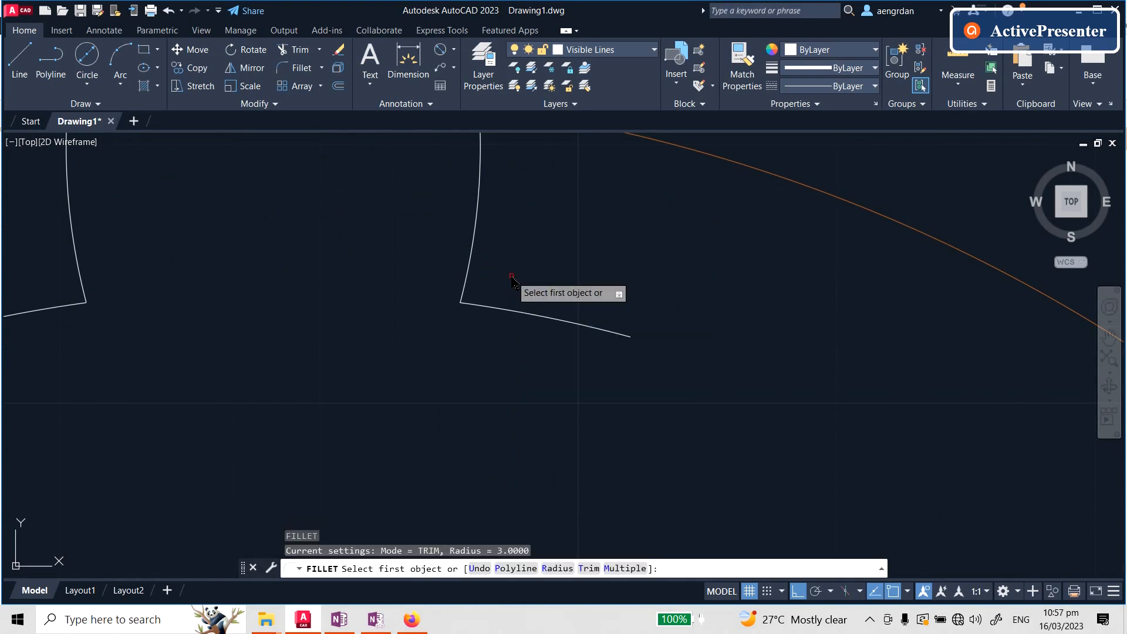
pyautogui.click(553, 569)
pyautogui.scroll(-5, 533, 369)
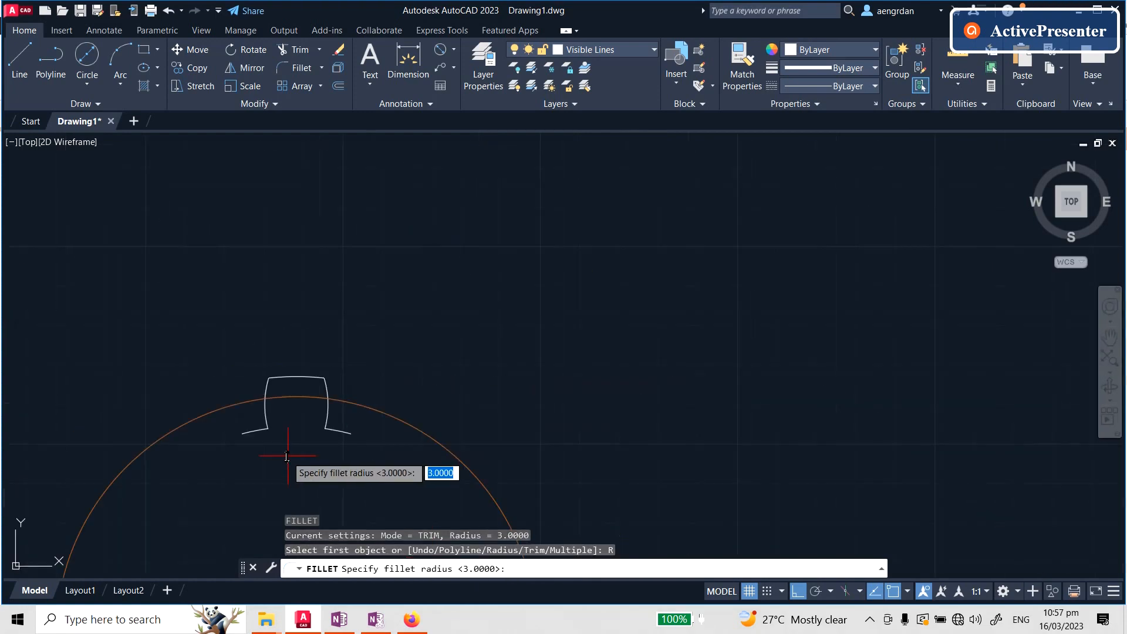
pyautogui.scroll(10, 541, 252)
pyautogui.scroll(4, 493, 370)
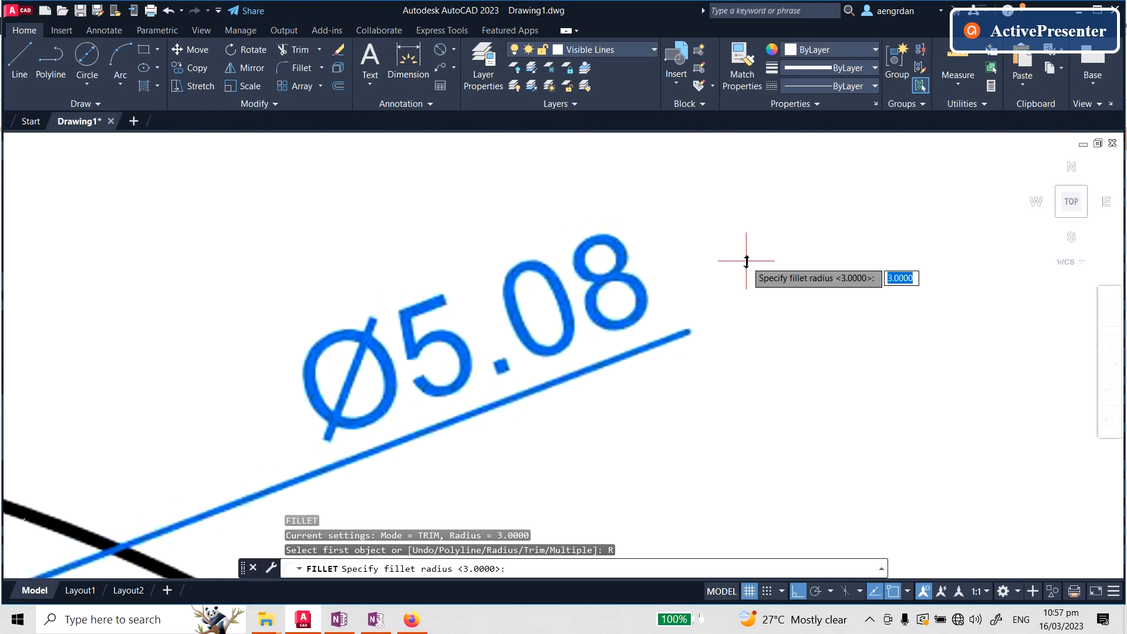
pyautogui.scroll(-8, 728, 241)
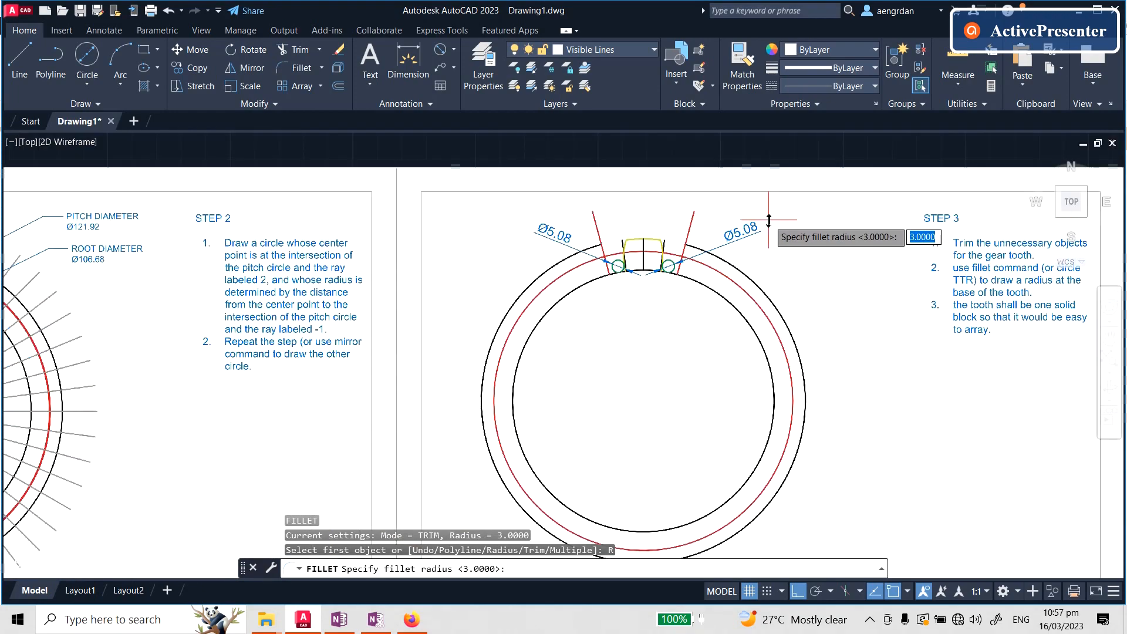
pyautogui.scroll(8, 531, 369)
pyautogui.scroll(-5, 556, 285)
pyautogui.scroll(5, 559, 406)
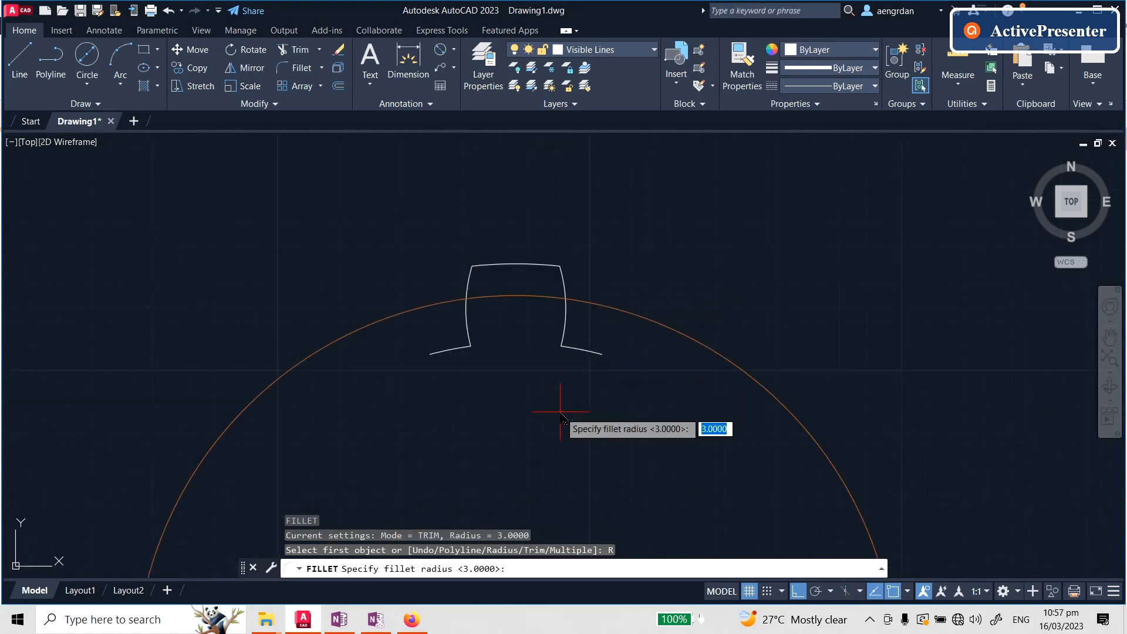
pyautogui.write('4')
pyautogui.press('Return')
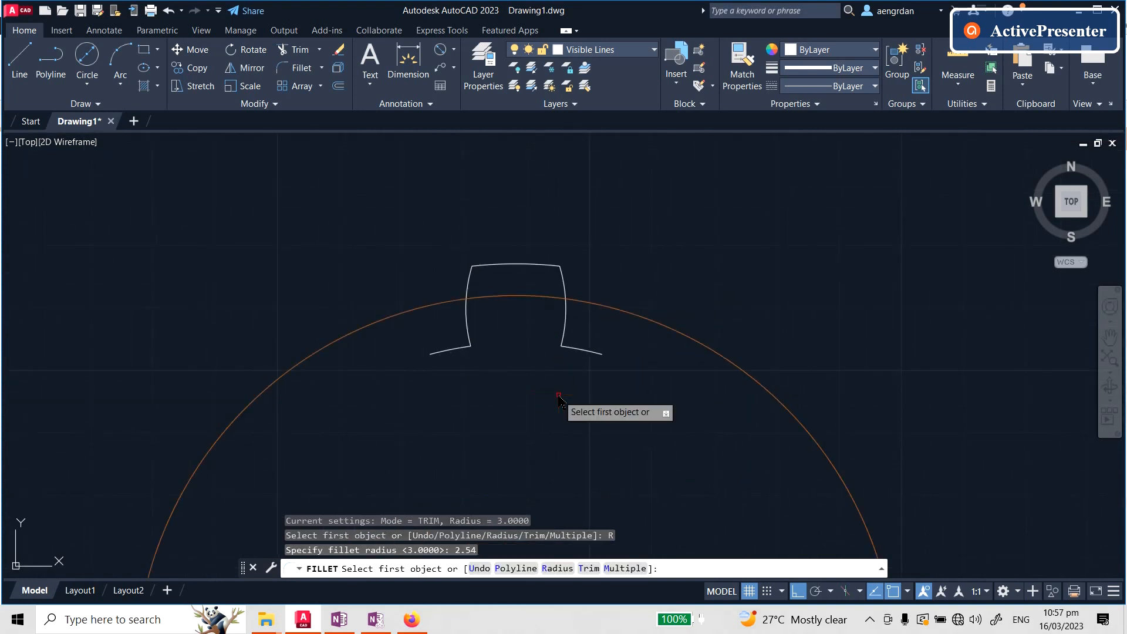
pyautogui.scroll(5, 559, 392)
pyautogui.click(589, 285)
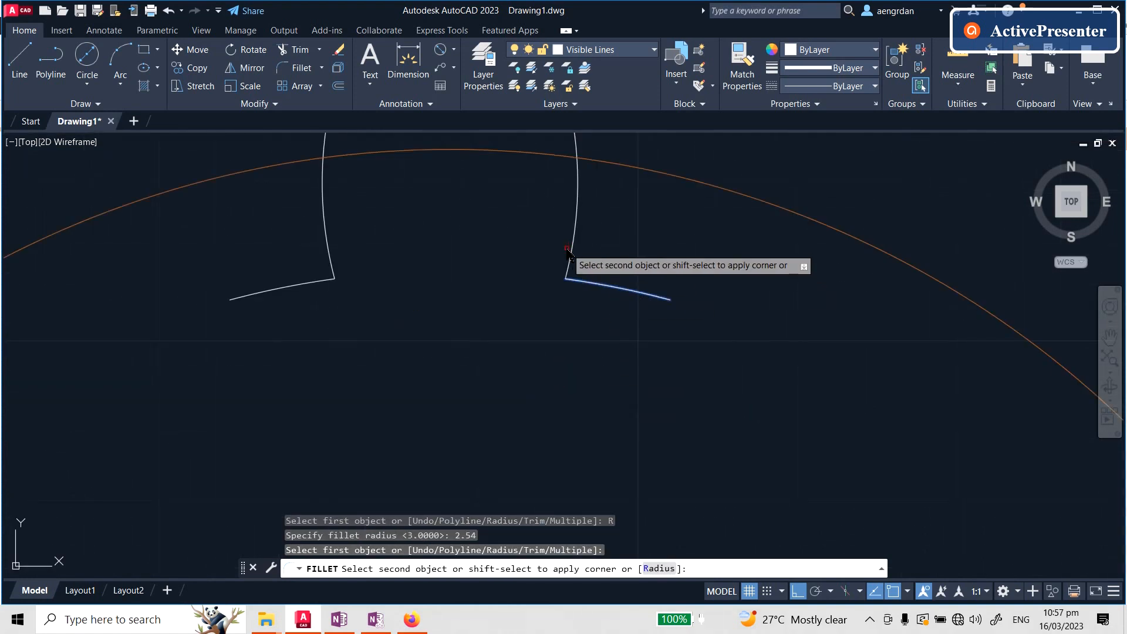
pyautogui.click(572, 258)
# Fillet the tooth's left base corner between the flank and root arc with the same 2.54 radius
pyautogui.press('Return')
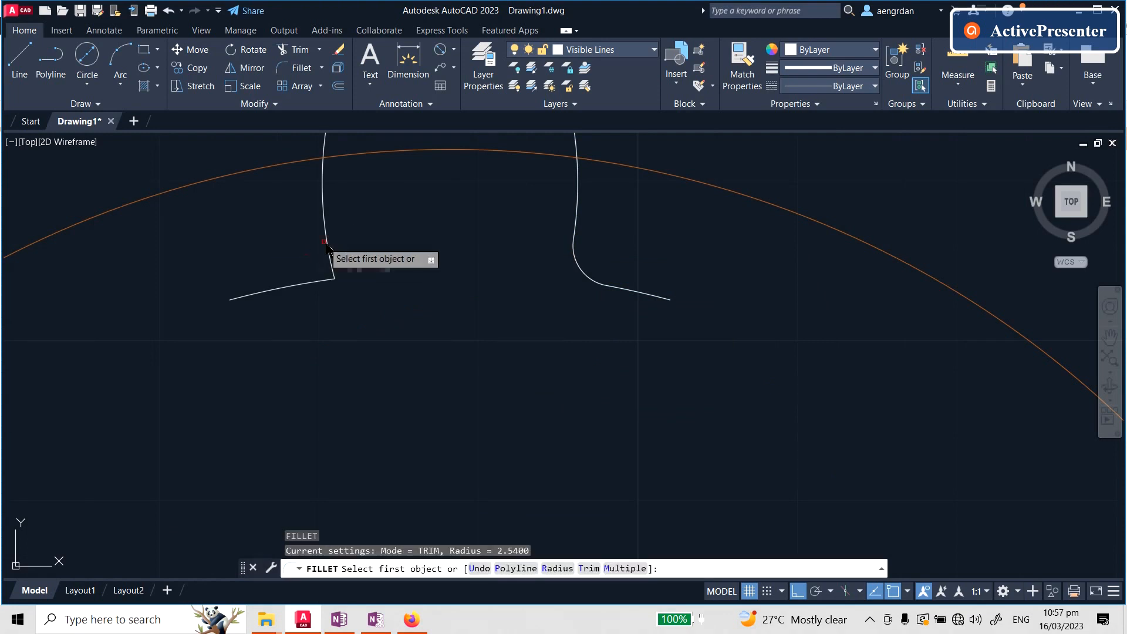
pyautogui.click(327, 253)
pyautogui.click(319, 282)
pyautogui.scroll(-3, 326, 376)
pyautogui.press('Return')
pyautogui.scroll(3, 376, 317)
pyautogui.press('Escape')
pyautogui.press('Escape')
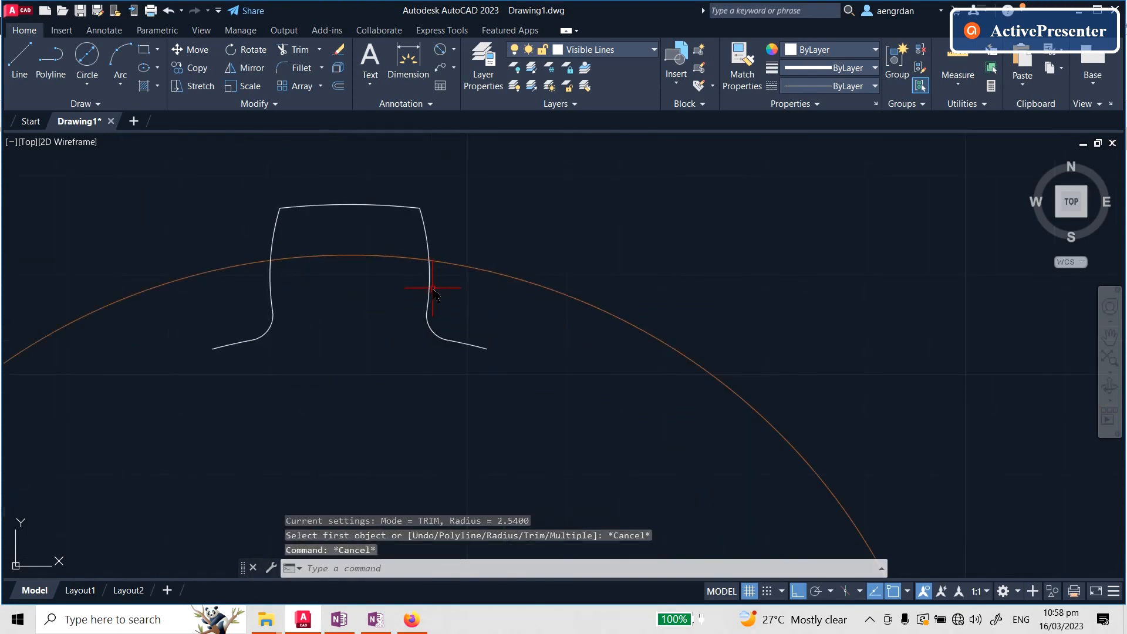
# Create a polar array of the filleted tooth profile around the pitch circle's centre
pyautogui.scroll(-2, 433, 288)
pyautogui.write('AR')
pyautogui.press('Return')
pyautogui.click(248, 191)
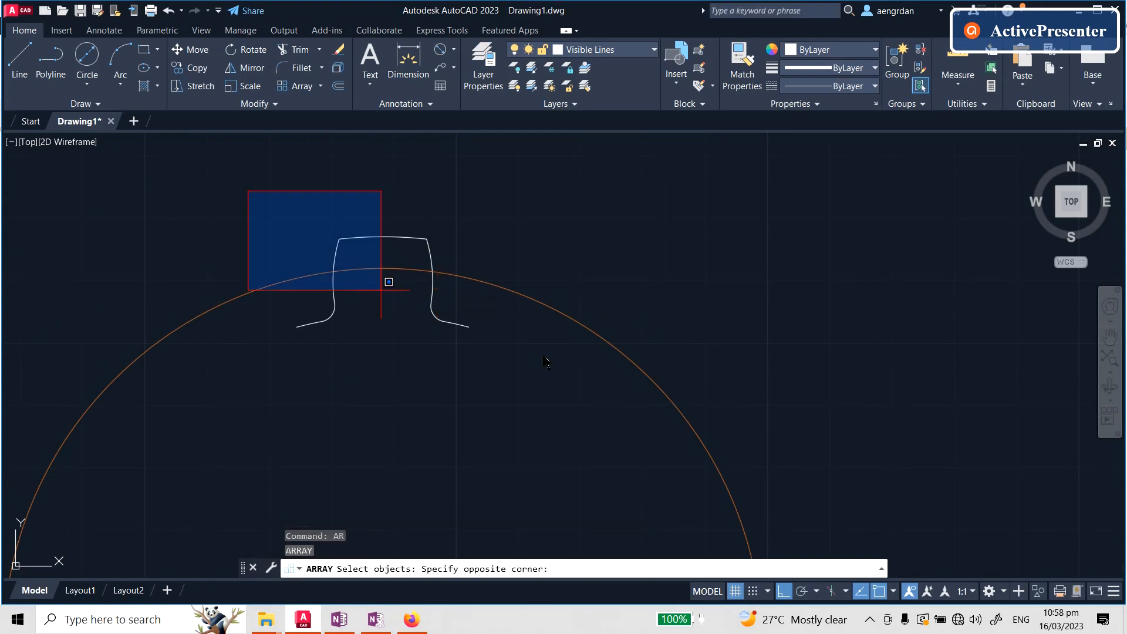
pyautogui.click(491, 329)
pyautogui.scroll(-4, 491, 323)
pyautogui.press('Return')
pyautogui.press('Return')
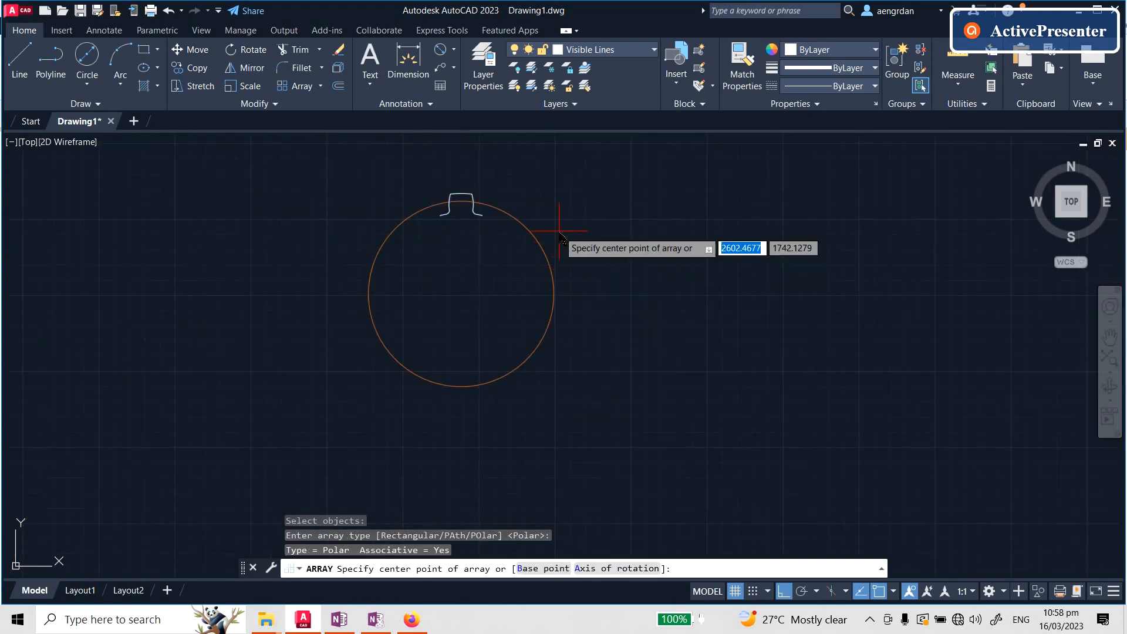
pyautogui.click(461, 293)
# Set the tooth array to 12 items and finish it
pyautogui.scroll(-3, 464, 317)
pyautogui.write('i')
pyautogui.press('Return')
pyautogui.write('12')
pyautogui.press('Return')
pyautogui.press('Return')
pyautogui.press('Escape')
pyautogui.press('Escape')
pyautogui.press('Escape')
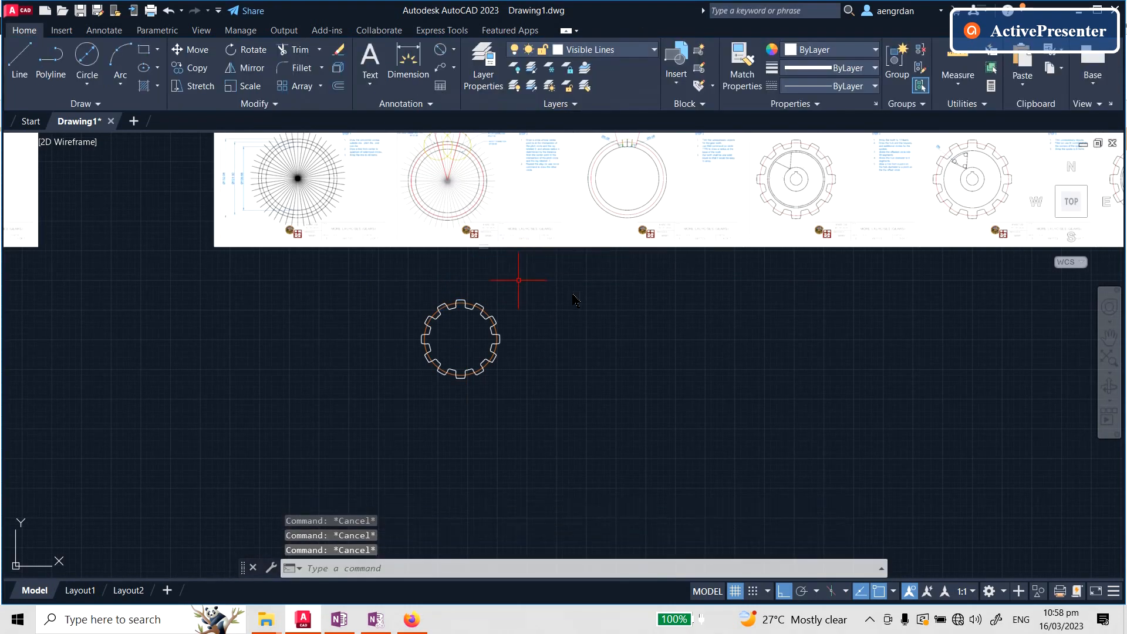
# Move the arrayed teeth and pitch circle to the empty space below the Step 4 sheet
pyautogui.press('Return')
pyautogui.click(363, 268)
pyautogui.click(612, 445)
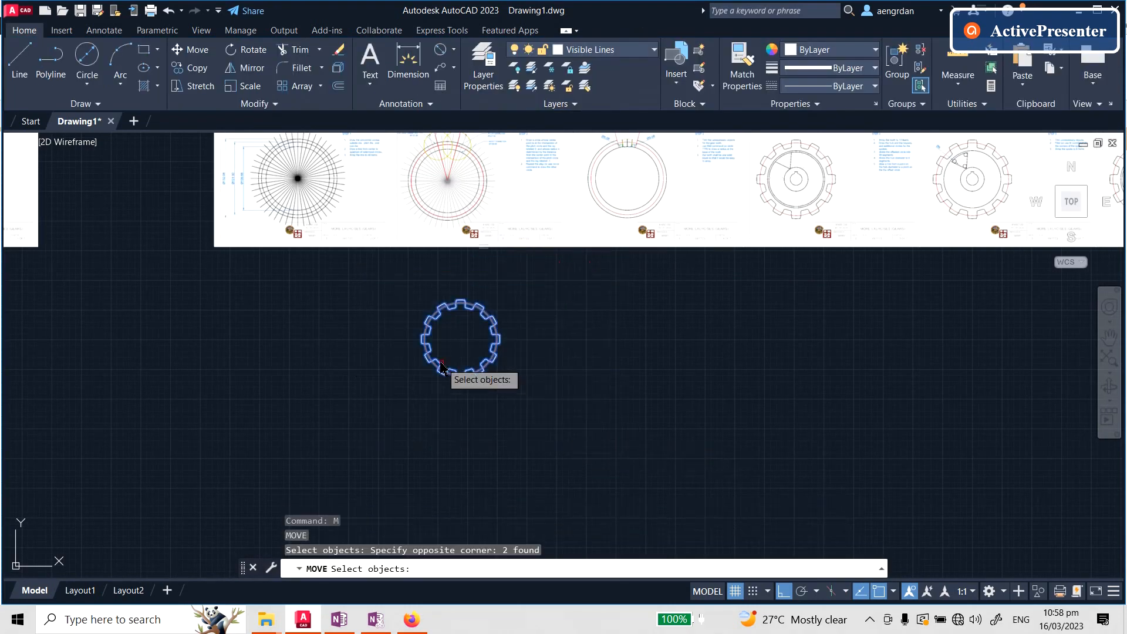
pyautogui.press('Return')
pyautogui.click(461, 339)
pyautogui.click(827, 333)
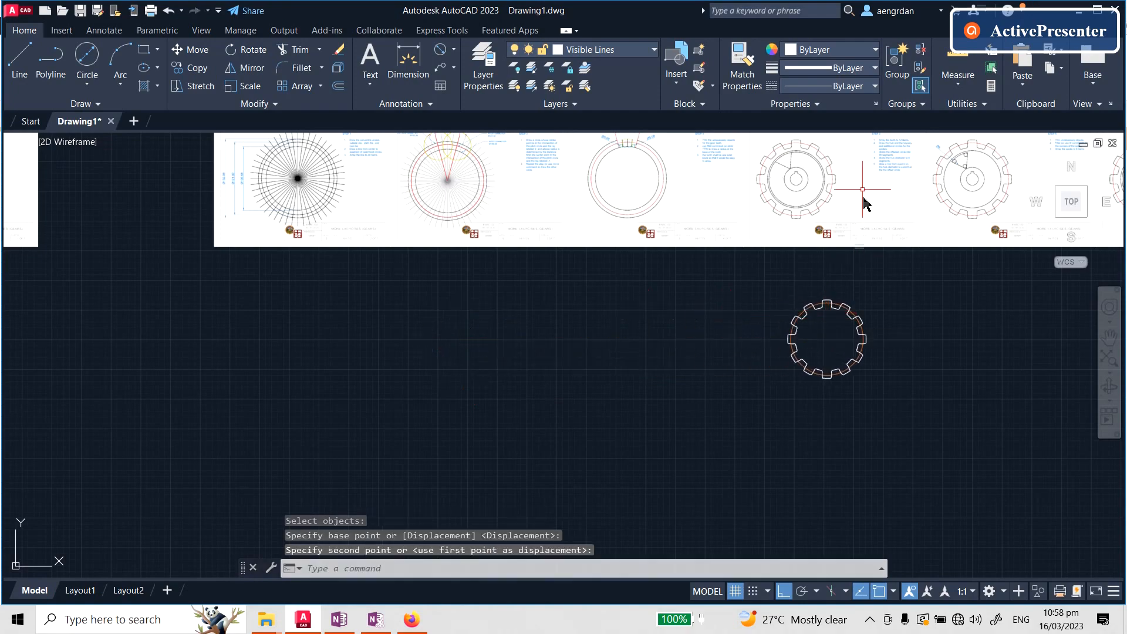
pyautogui.scroll(10, 863, 206)
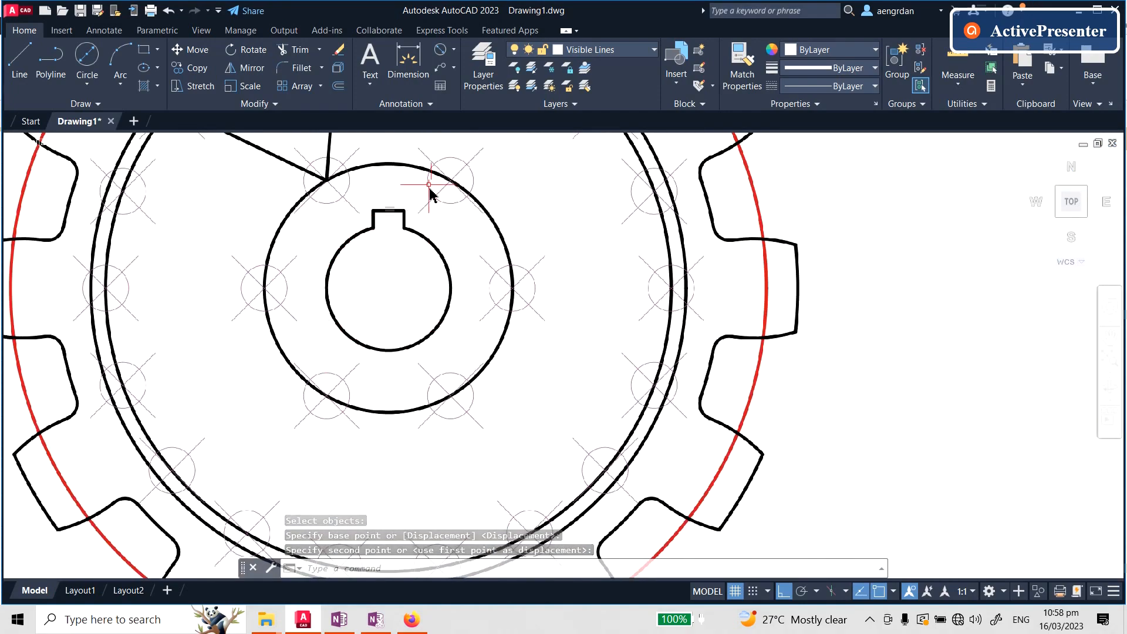
# Examine the Step 4 sheet and the dimensioned gear drawing for the rim, hub and bore sizes
pyautogui.scroll(-6, 481, 221)
pyautogui.scroll(8, 464, 161)
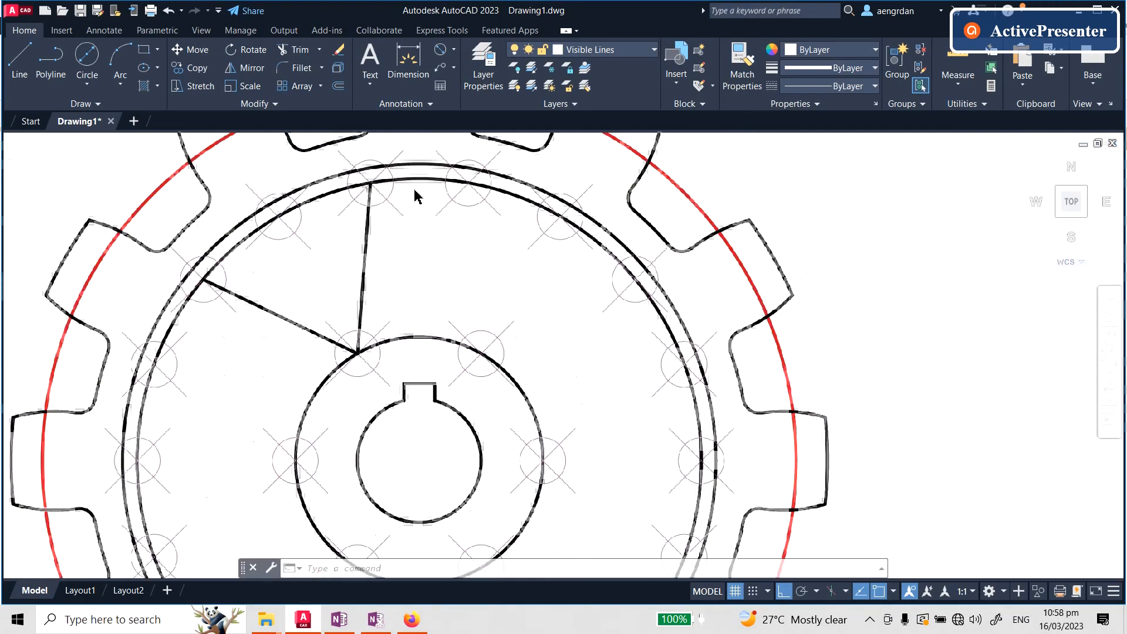
pyautogui.scroll(-4, 400, 191)
pyautogui.scroll(4, 408, 212)
pyautogui.scroll(-7, 459, 197)
pyautogui.scroll(4, 373, 277)
pyautogui.scroll(-3, 461, 322)
pyautogui.scroll(-3, 461, 322)
pyautogui.scroll(8, 77, 317)
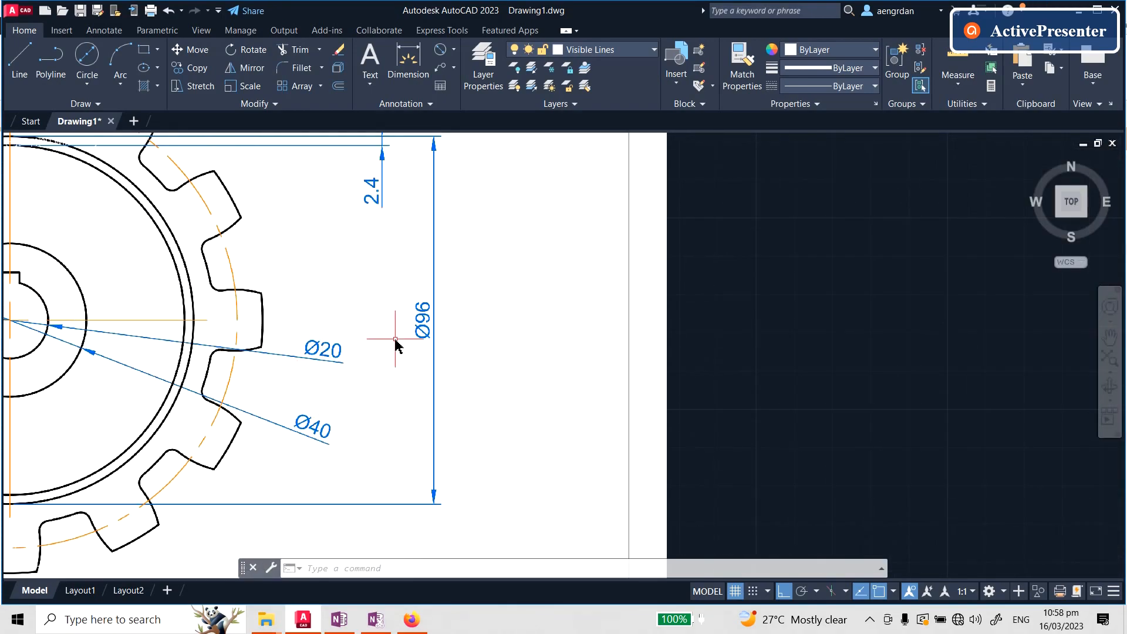
pyautogui.scroll(-2, 437, 323)
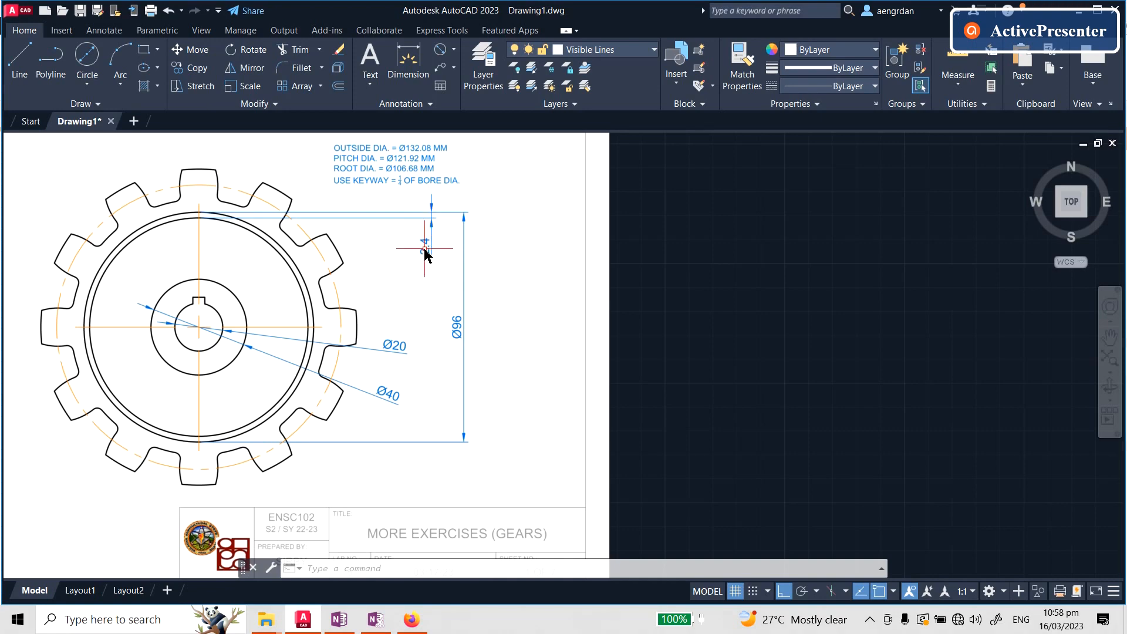
pyautogui.scroll(-10, 263, 242)
pyautogui.scroll(4, 670, 329)
pyautogui.press('Escape')
pyautogui.press('Escape')
pyautogui.press('Escape')
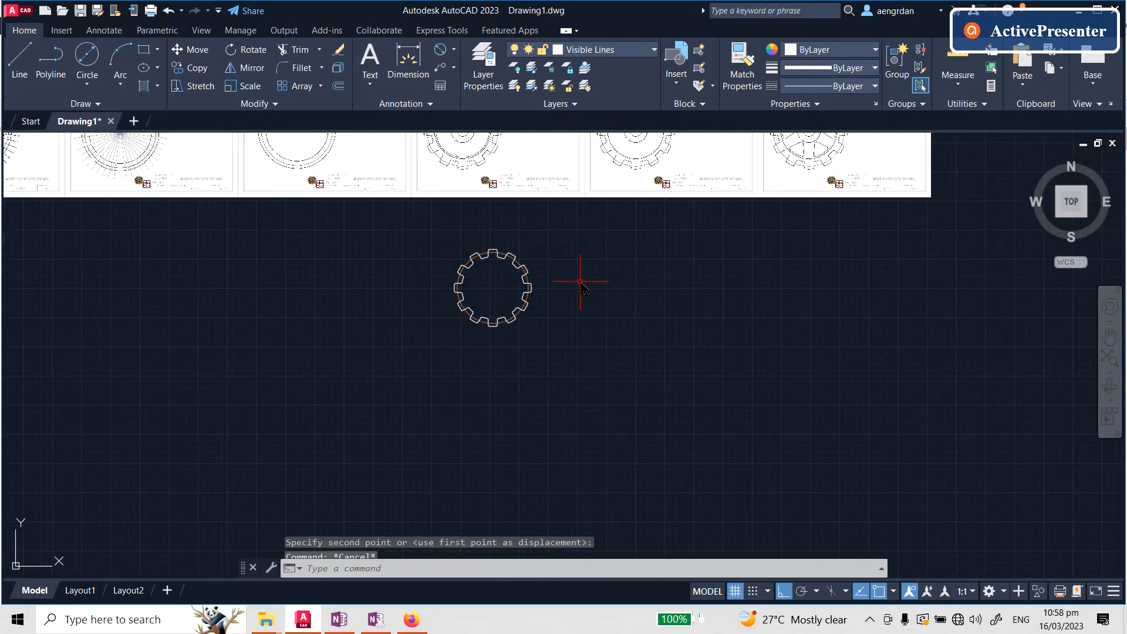
# Draw a 96 mm diameter circle centred on the gear's pitch circle
pyautogui.click(88, 56)
pyautogui.scroll(3, 551, 259)
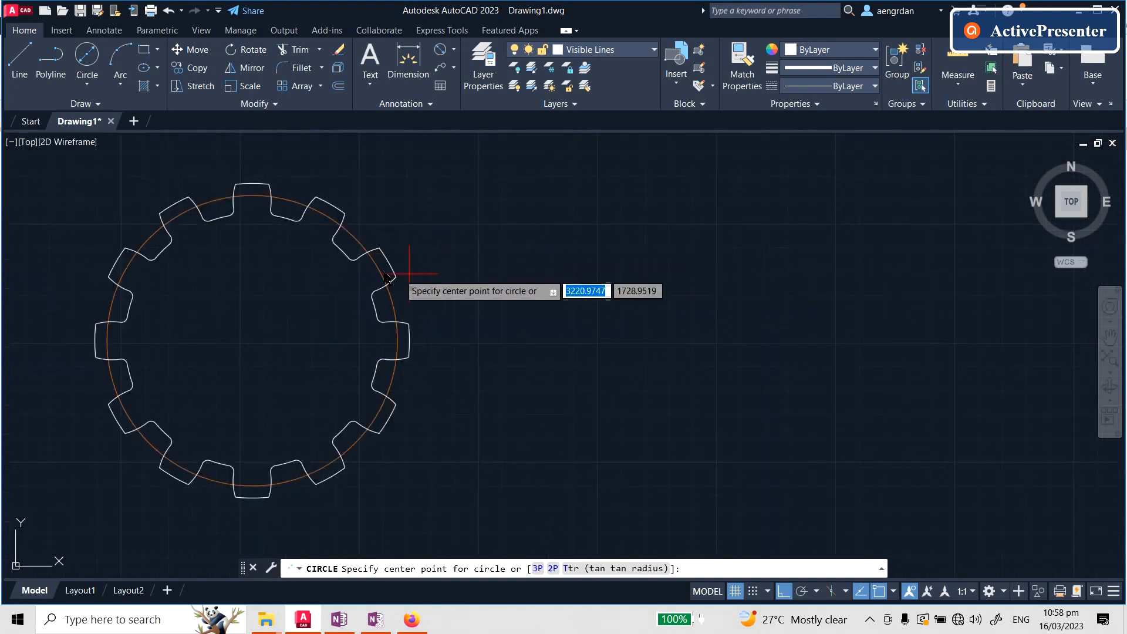
pyautogui.click(247, 346)
pyautogui.write('d96')
pyautogui.press('Return')
pyautogui.press('Escape')
pyautogui.press('Escape')
# Offset the 96 mm circle inward by 2.4 mm
pyautogui.write('o')
pyautogui.press('Return')
pyautogui.press('Return')
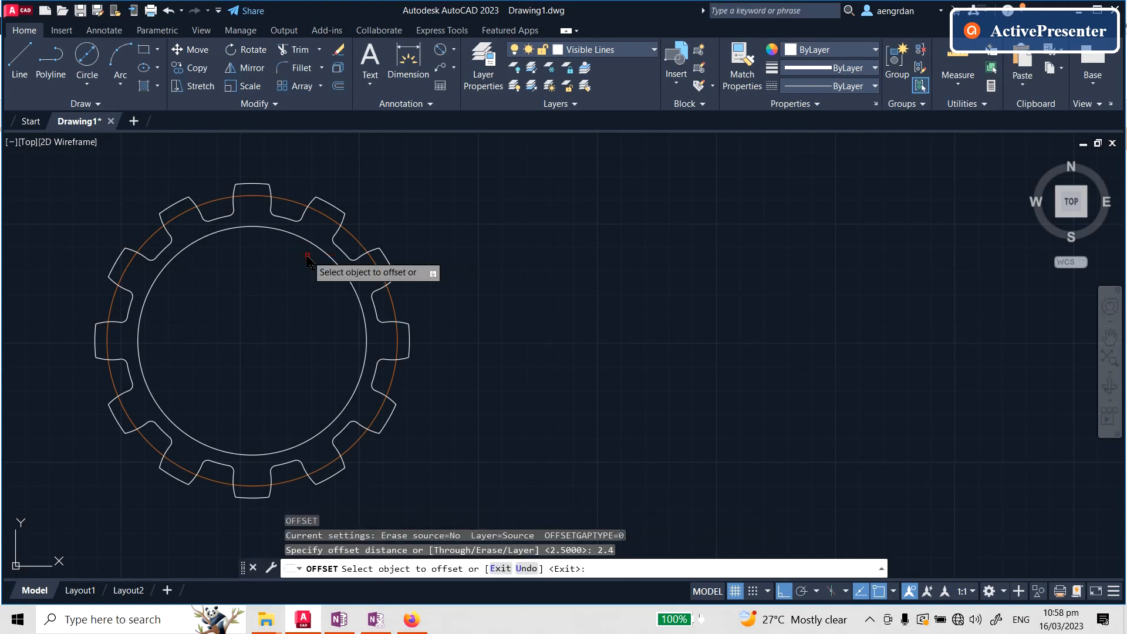
pyautogui.click(327, 257)
pyautogui.click(295, 295)
pyautogui.press('Escape')
# Draw the bore as a 20 mm diameter circle at the gear's centre
pyautogui.write('c')
pyautogui.press('Return')
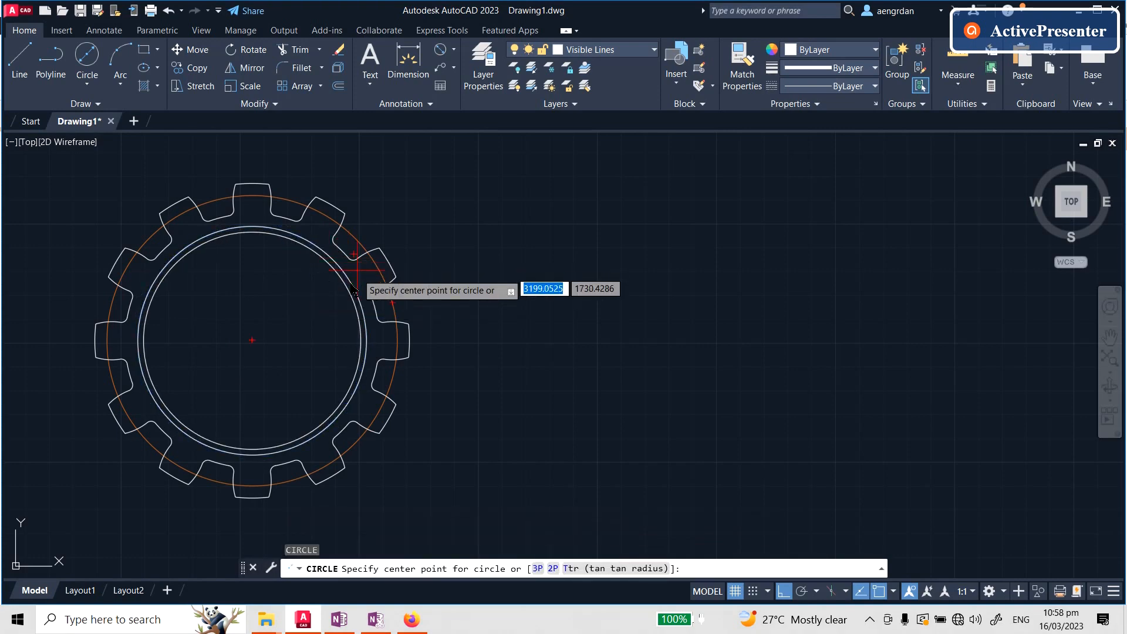
pyautogui.click(253, 340)
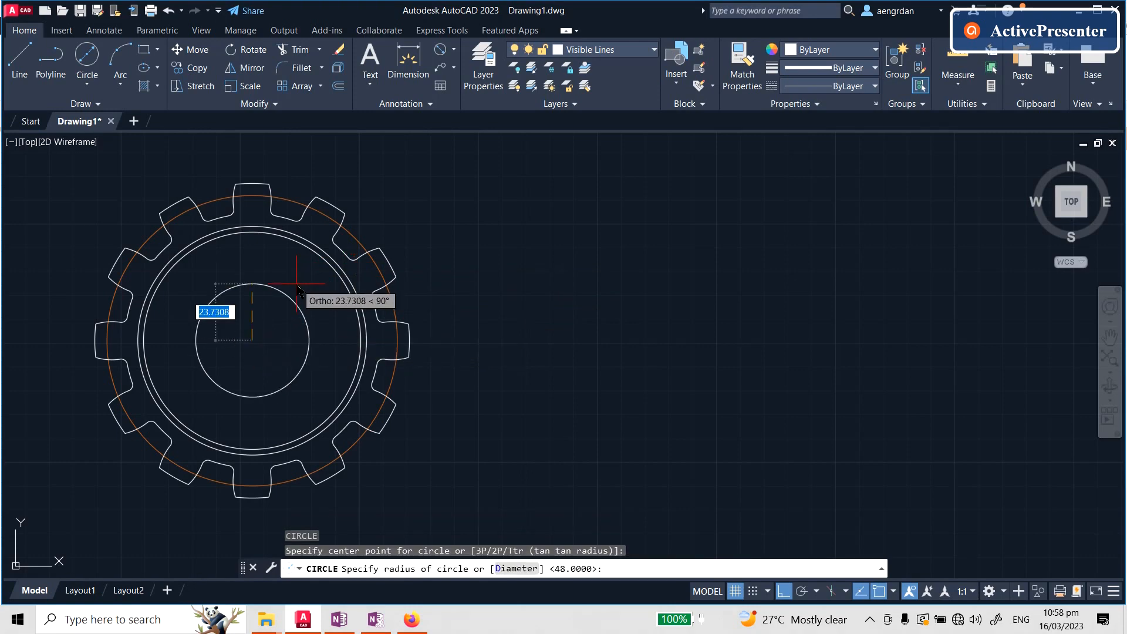
pyautogui.write('d')
pyautogui.press('Return')
pyautogui.write('20')
pyautogui.press('Return')
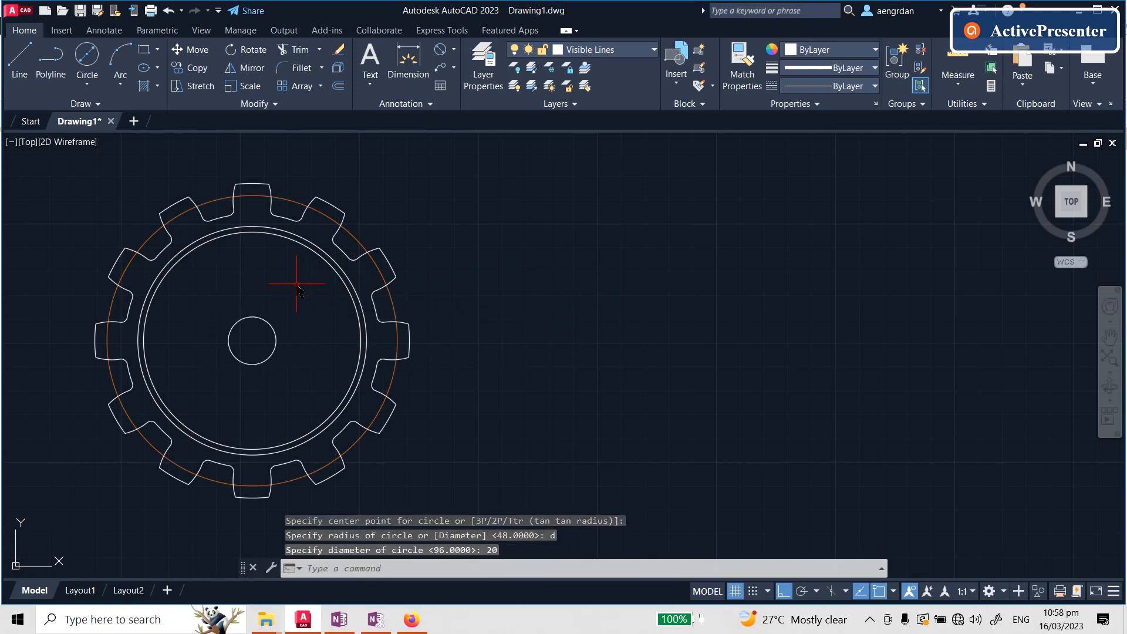
# Draw the hub as a 40 mm diameter circle concentric with the bore
pyautogui.press('Return')
pyautogui.write('cen')
pyautogui.press('Return')
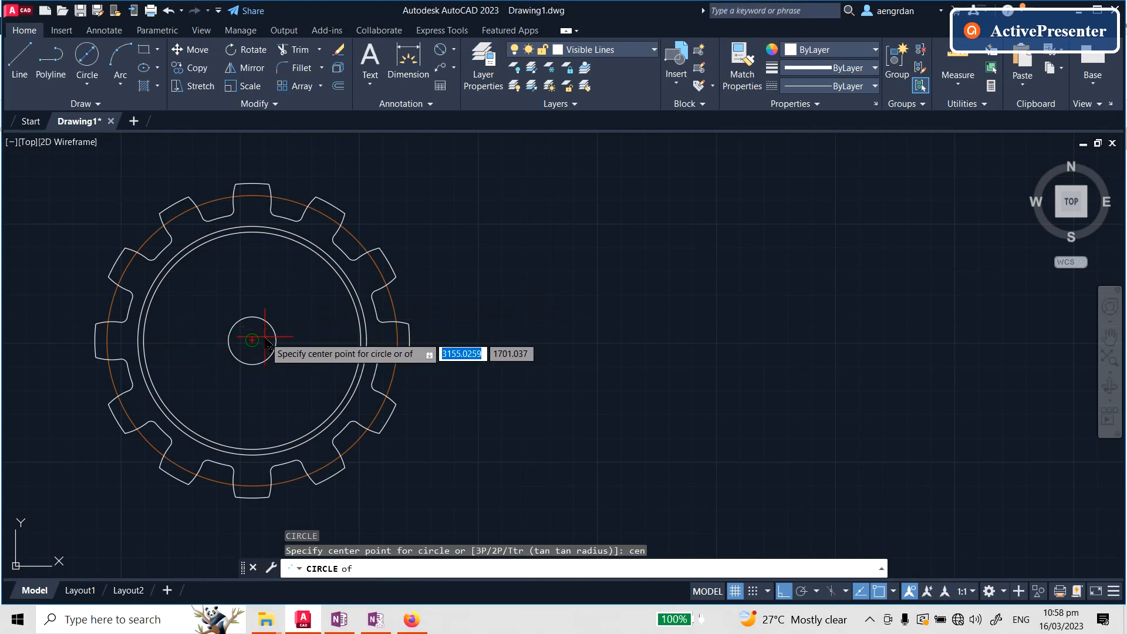
pyautogui.click(265, 337)
pyautogui.write('d')
pyautogui.press('Return')
pyautogui.write('4')
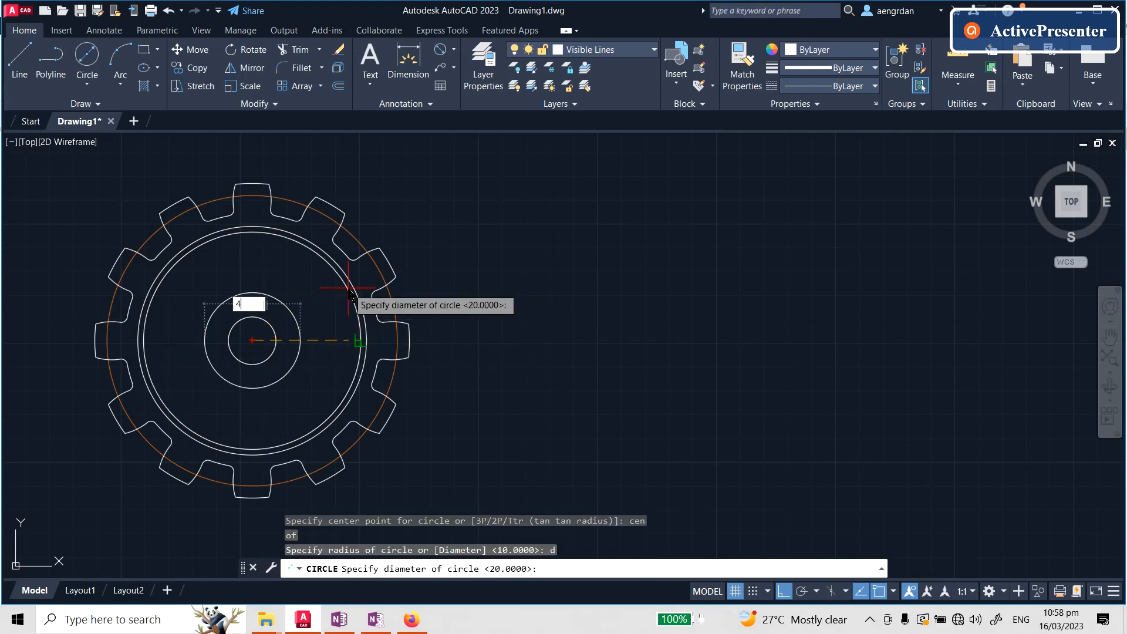
pyautogui.write('0')
pyautogui.press('Return')
pyautogui.press('Escape')
pyautogui.press('Escape')
pyautogui.press('Escape')
# Examine the keyway note and the bore's dimension on the dimensioned gear sheet
pyautogui.scroll(-3, 389, 370)
pyautogui.scroll(5, 551, 288)
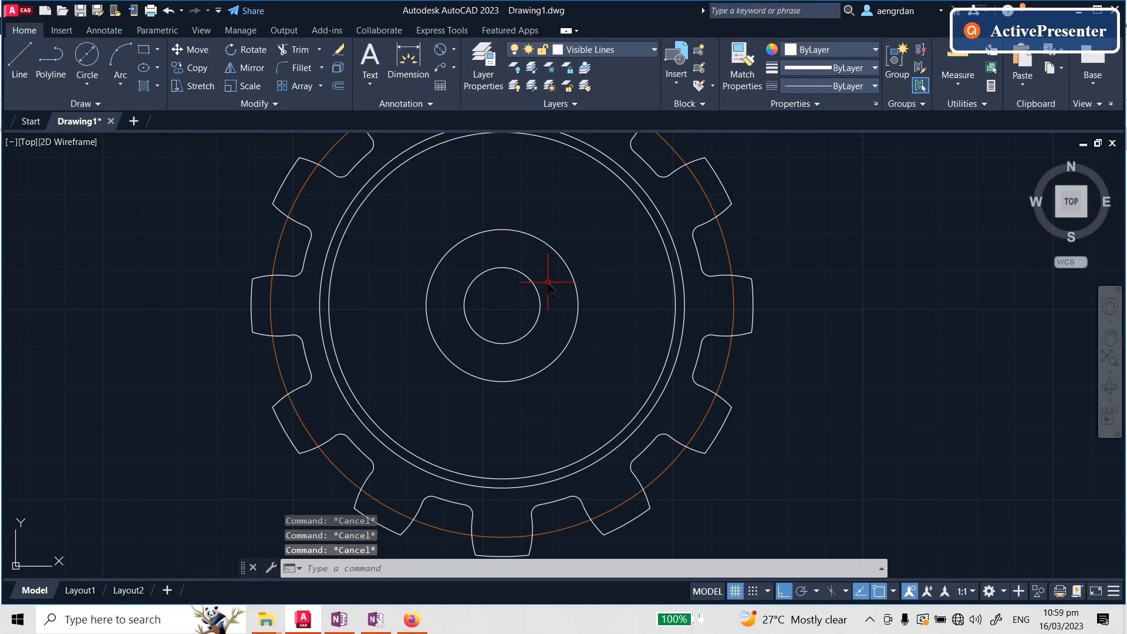
pyautogui.scroll(2, 487, 319)
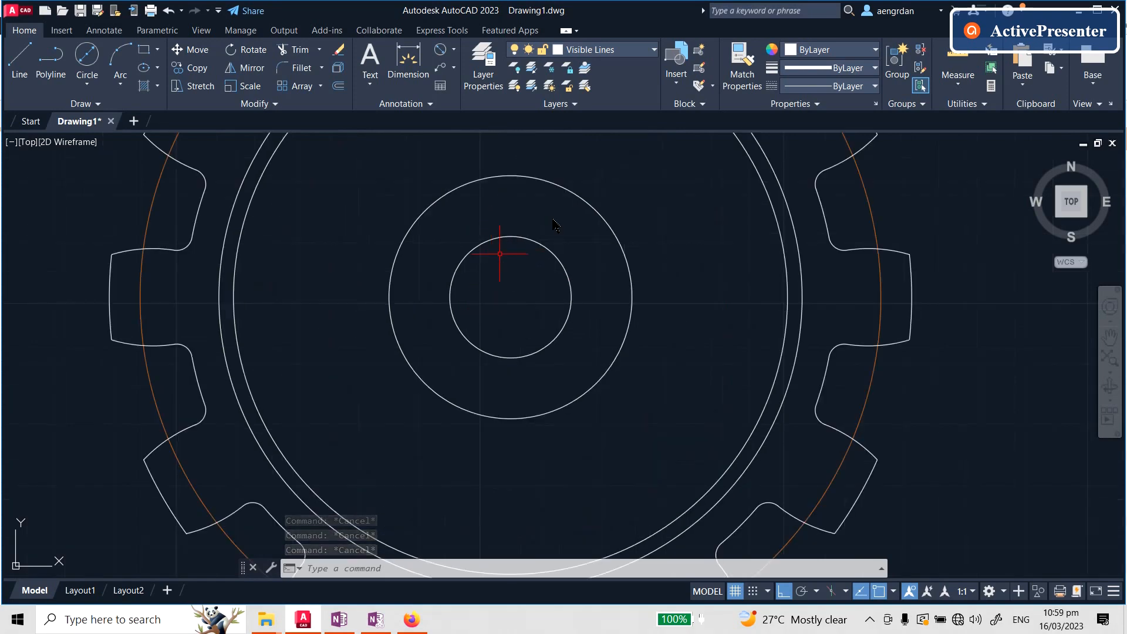
pyautogui.scroll(-8, 523, 227)
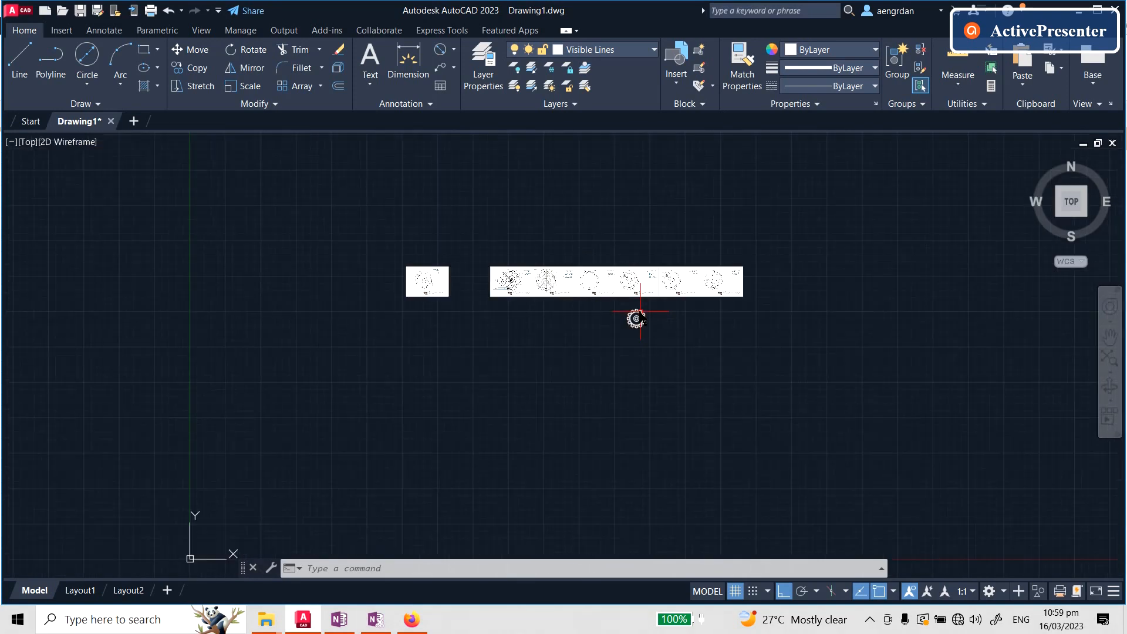
pyautogui.scroll(5, 403, 307)
pyautogui.scroll(-4, 654, 221)
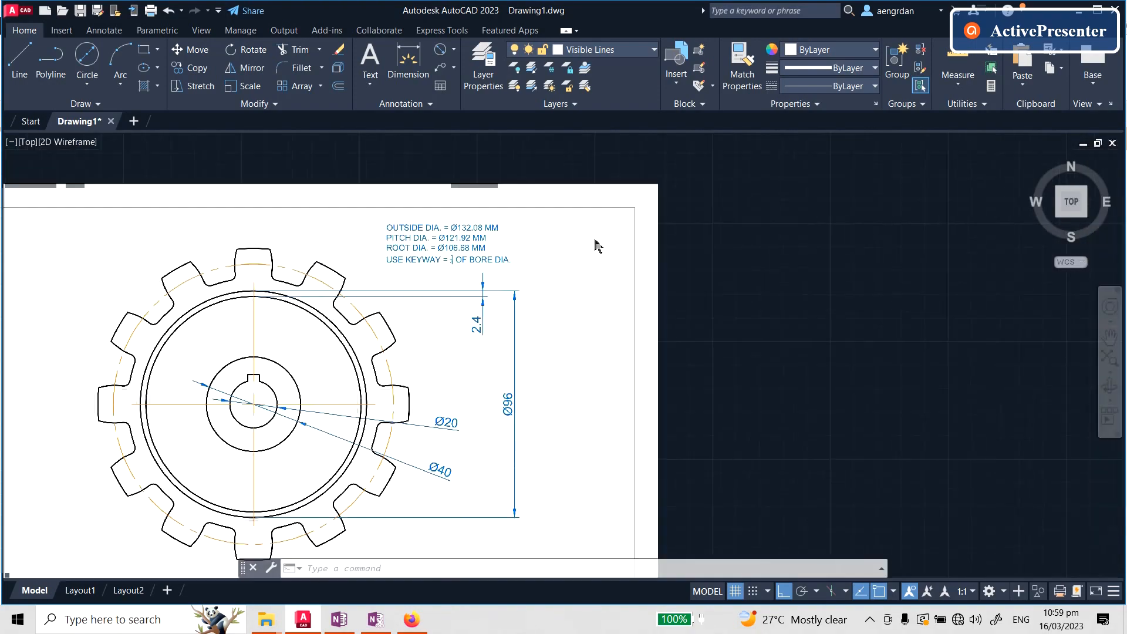
pyautogui.scroll(5, 654, 221)
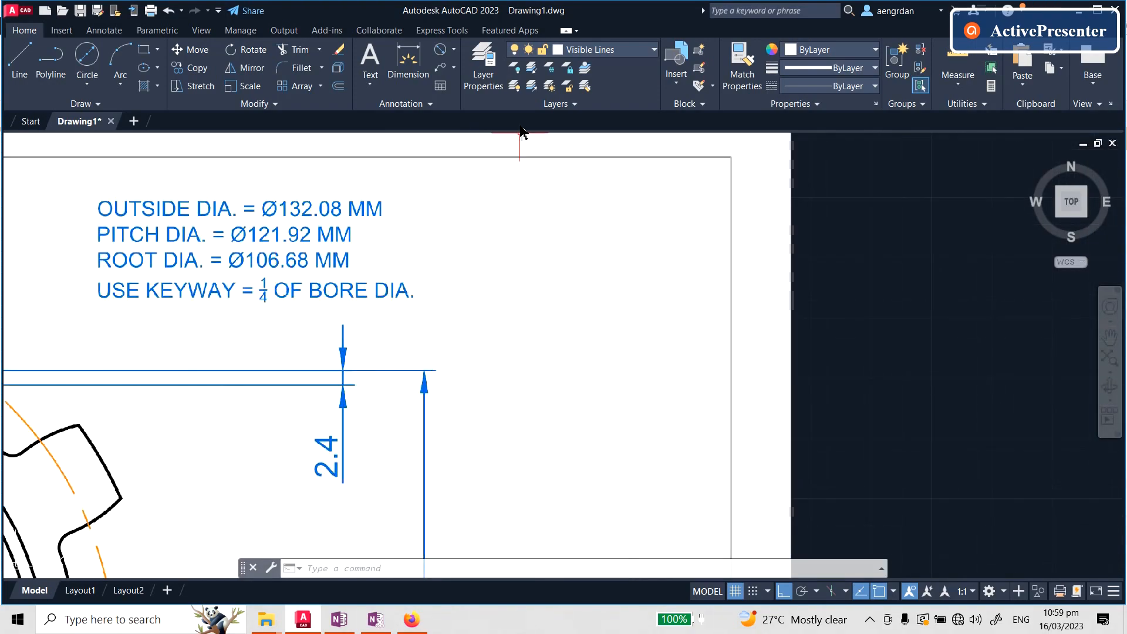
pyautogui.scroll(-4, 422, 253)
pyautogui.scroll(5, 343, 390)
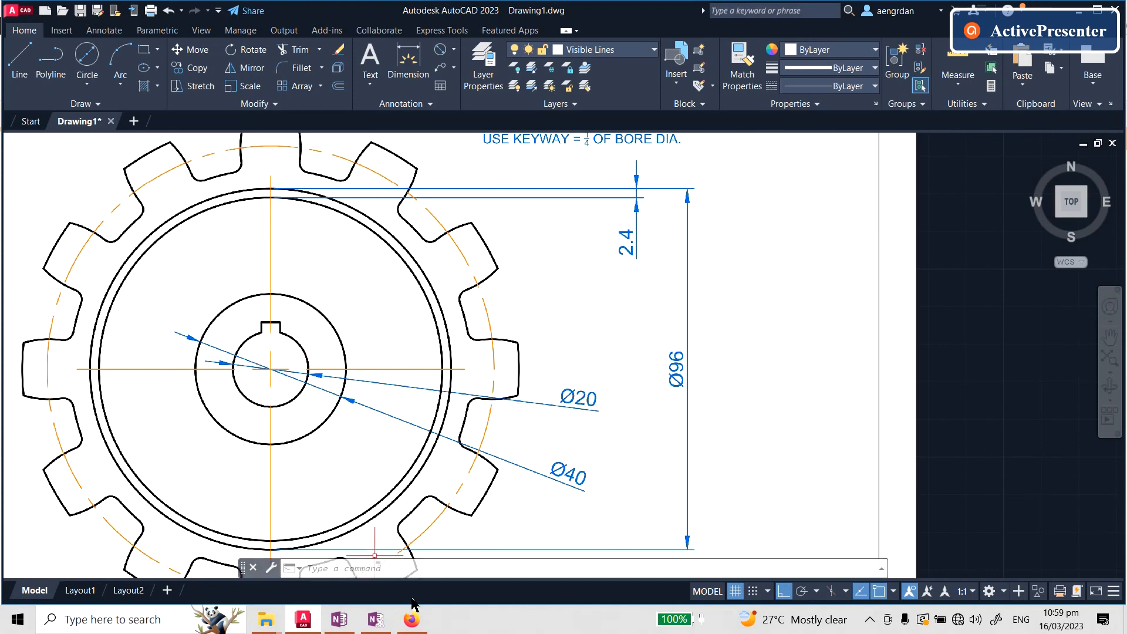
# Switch to OneNote and sketch a bore labelled 20 with a 5 by 5 keyway at its top, marking the key's midpoint in red
pyautogui.click(346, 621)
pyautogui.keyDown('ctrl'); pyautogui.scroll(5, 734, 506); pyautogui.keyUp('ctrl')
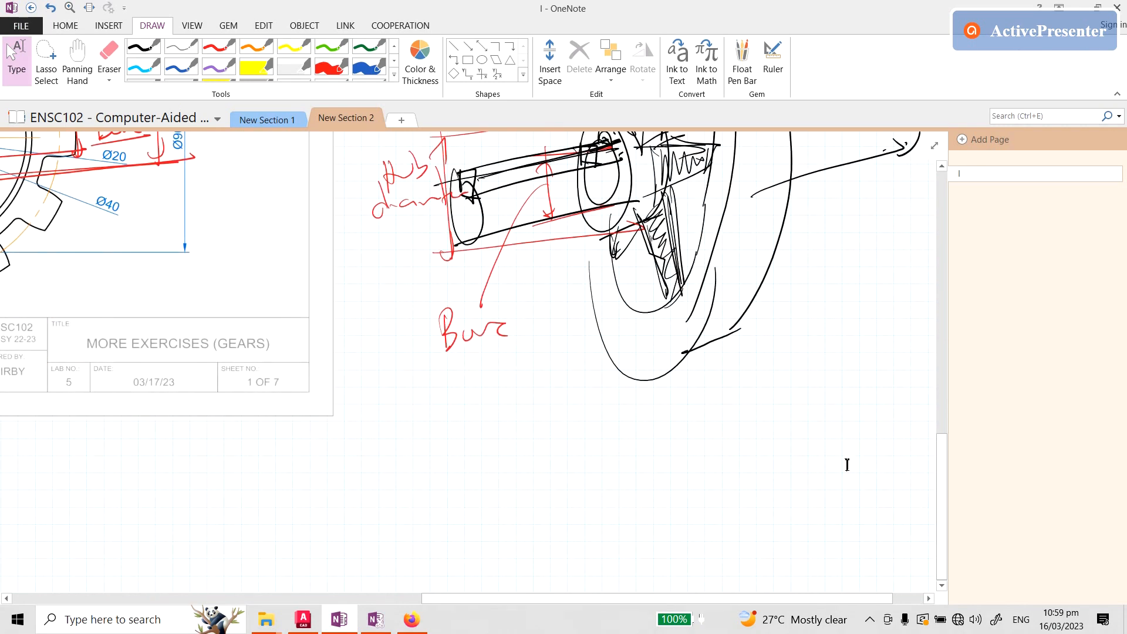
pyautogui.click(143, 47)
pyautogui.moveTo(489, 398); pyautogui.dragTo(508, 401)
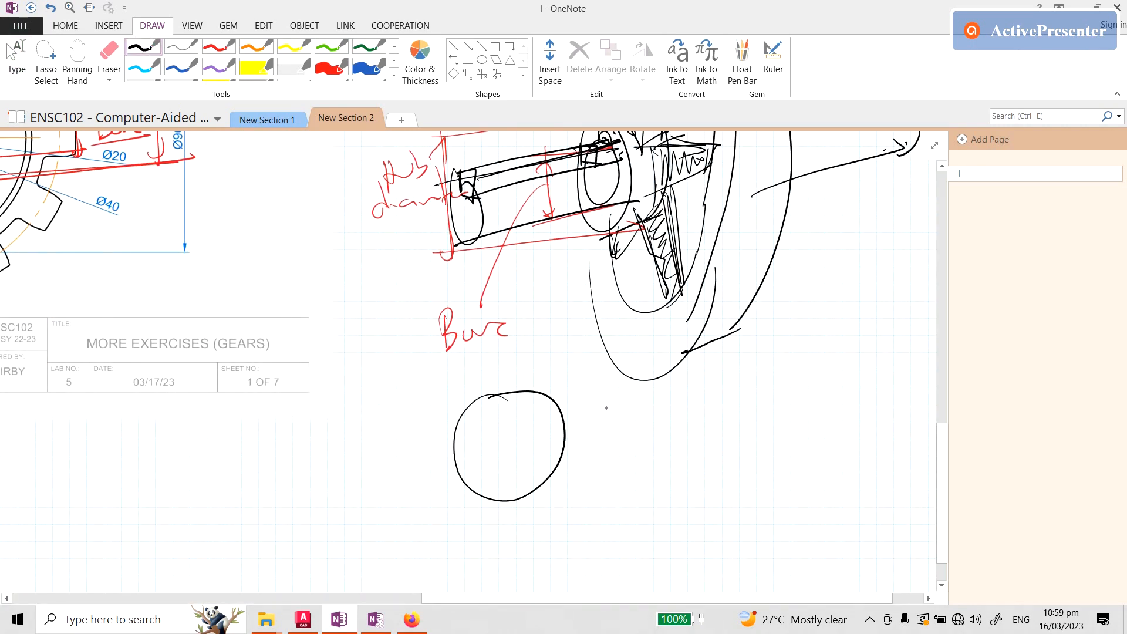
pyautogui.moveTo(503, 497); pyautogui.dragTo(650, 491)
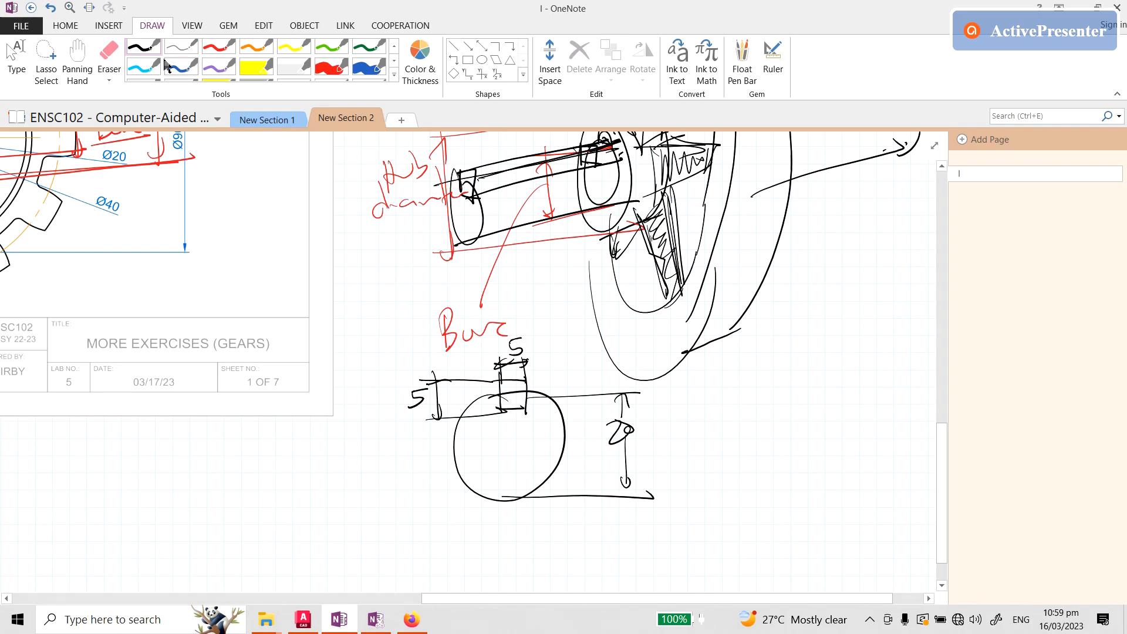
pyautogui.click(225, 52)
pyautogui.press('Escape')
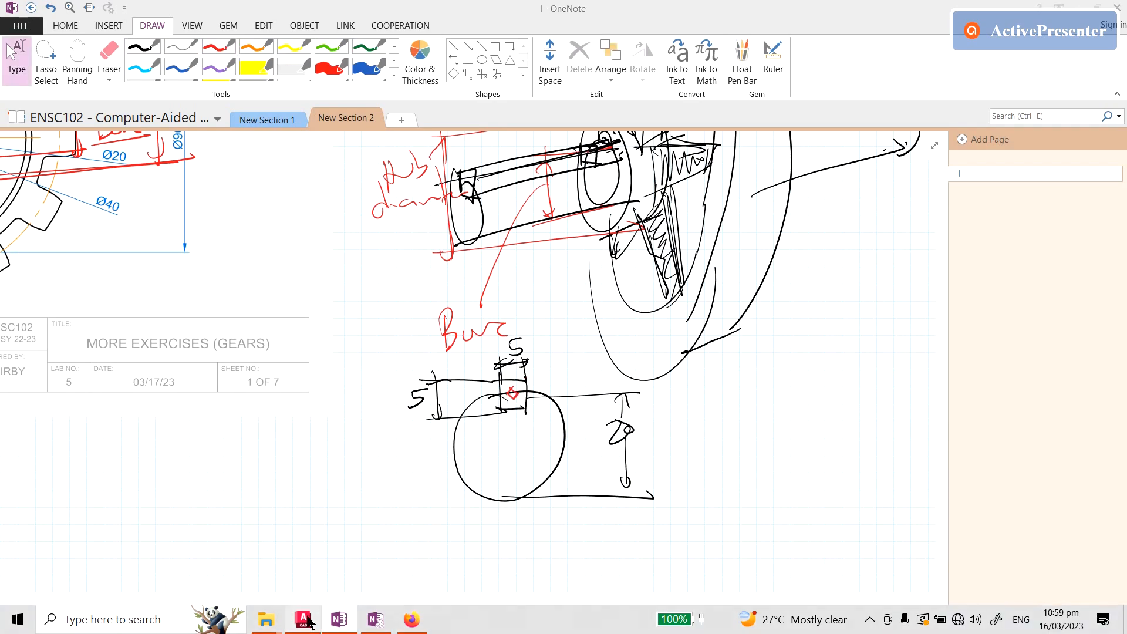
# Switch back to AutoCAD and draw a vertical line about 31 mm long upward from the bore's centre
pyautogui.hotkey('alt', 'Tab')
pyautogui.scroll(-17, 444, 395)
pyautogui.scroll(15, 670, 284)
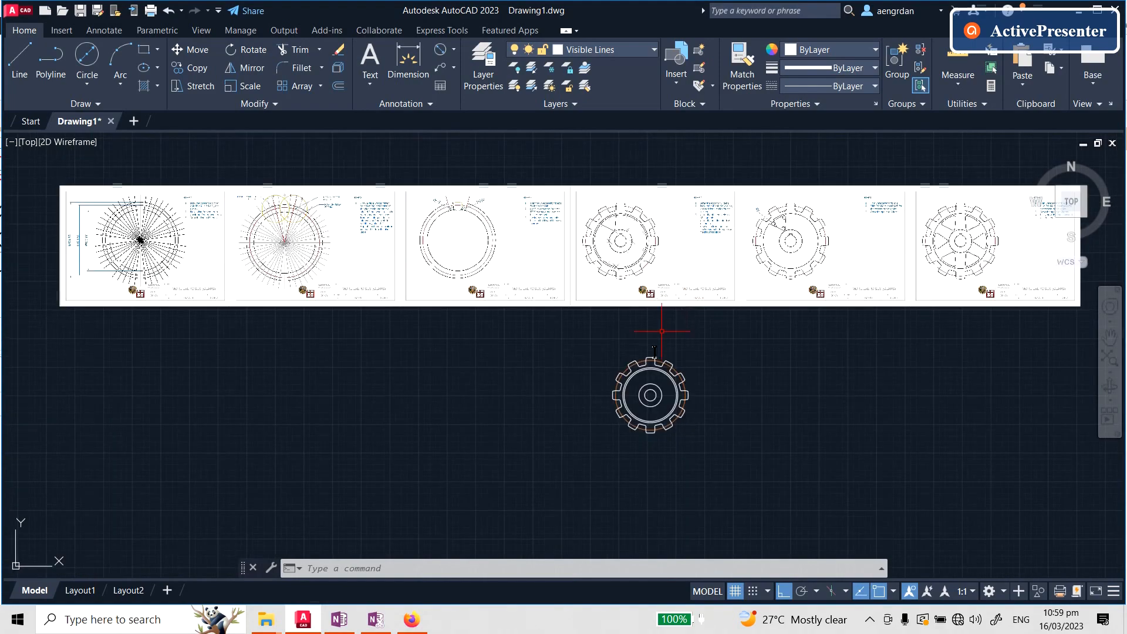
pyautogui.press('Escape')
pyautogui.press('Escape')
pyautogui.press('Escape')
pyautogui.scroll(-4, 364, 196)
pyautogui.scroll(4, 504, 332)
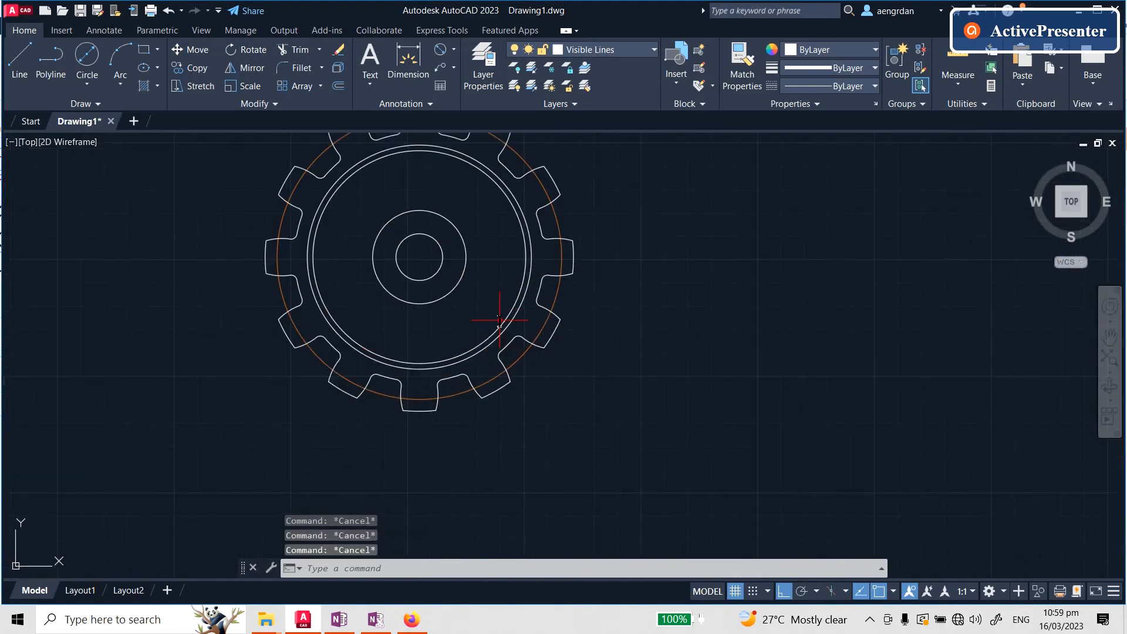
pyautogui.write('l')
pyautogui.press('Return')
pyautogui.click(420, 257)
pyautogui.scroll(6, 424, 189)
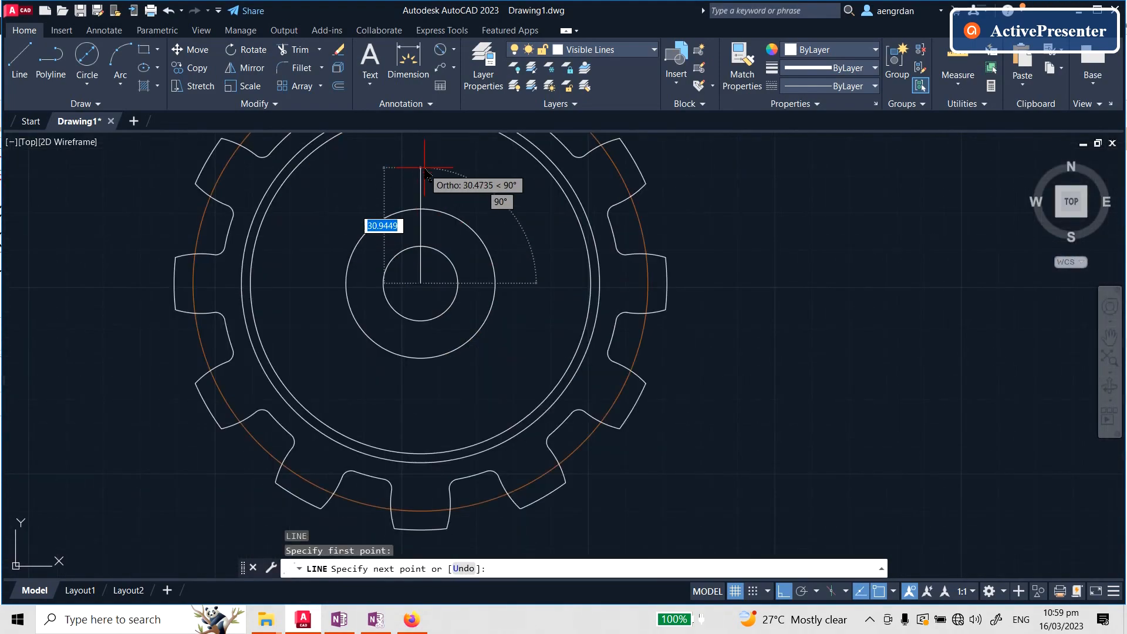
pyautogui.click(430, 168)
pyautogui.press('Return')
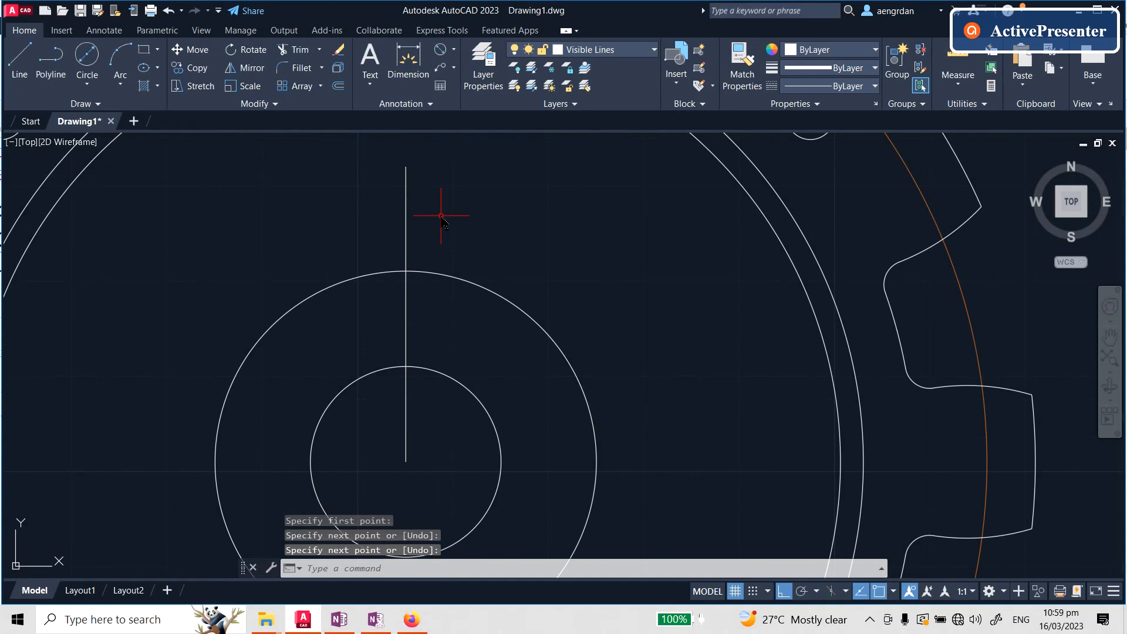
# Draw a horizontal line to the right from the bore circle's top quadrant, past the hub circle
pyautogui.write('l')
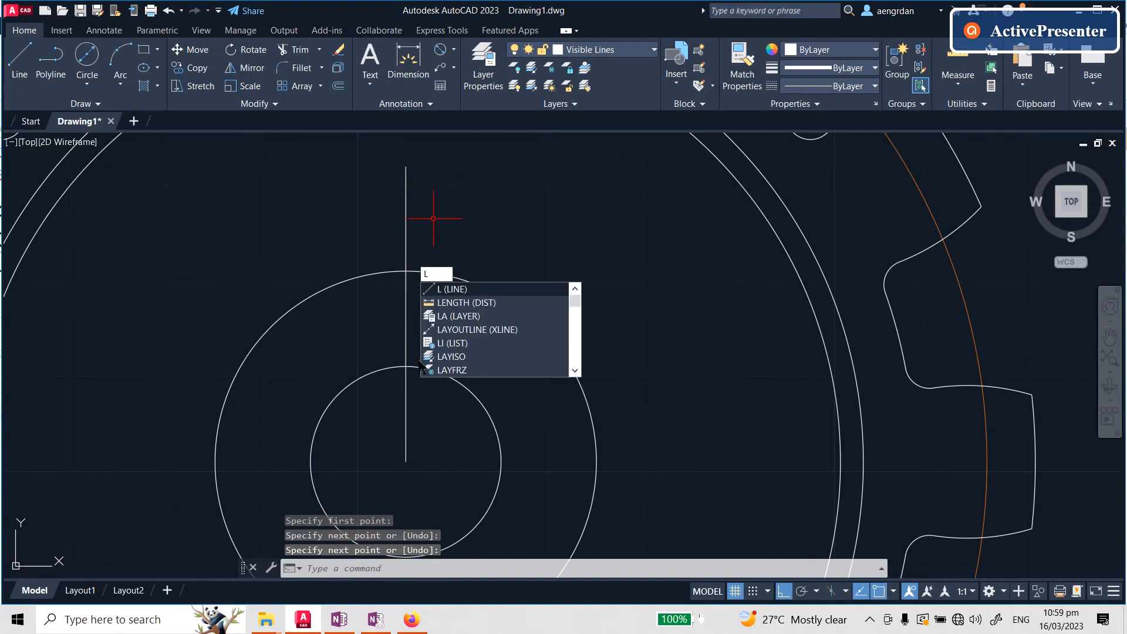
pyautogui.press('Return')
pyautogui.click(406, 366)
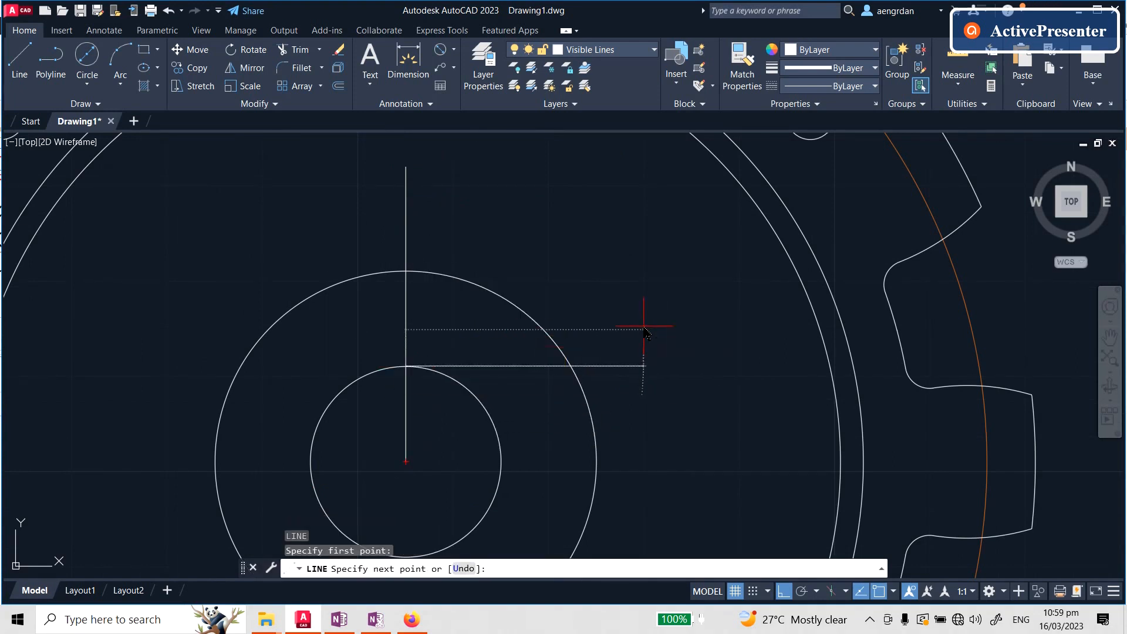
pyautogui.click(645, 328)
pyautogui.press('Return')
# Move the horizontal line left so that it extends on both sides of the vertical line
pyautogui.write('m')
pyautogui.press('Return')
pyautogui.click(534, 355)
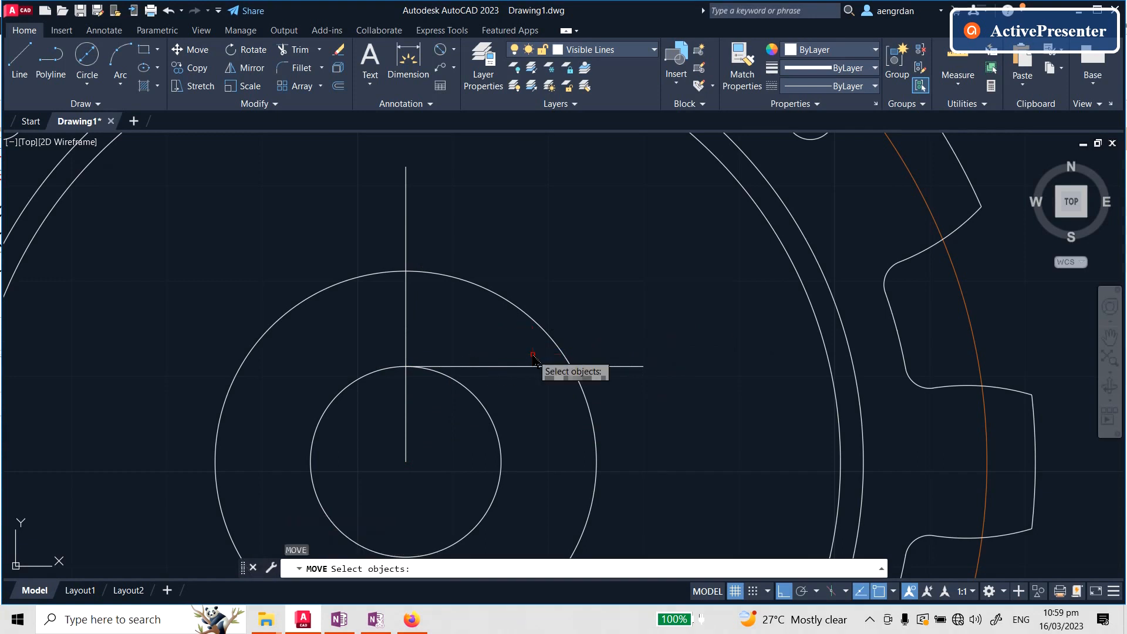
pyautogui.click(521, 376)
pyautogui.press('Return')
pyautogui.click(663, 255)
pyautogui.click(559, 254)
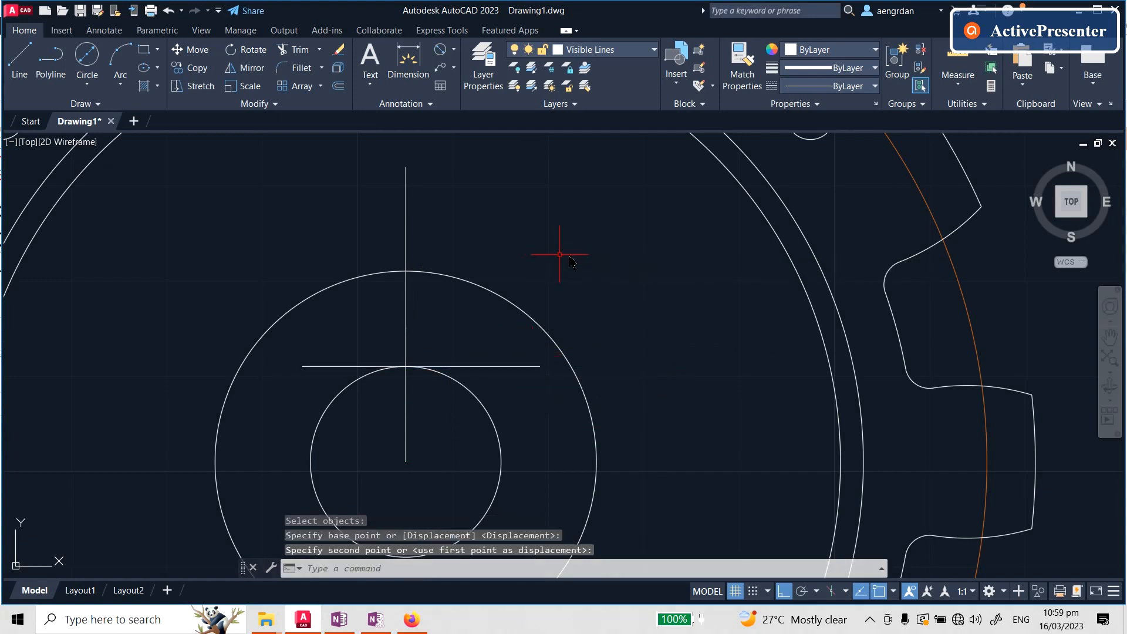
pyautogui.press('Escape')
pyautogui.press('Escape')
pyautogui.press('Escape')
# Offset the horizontal line by 2.5 mm both above and below
pyautogui.write('o')
pyautogui.press('Return')
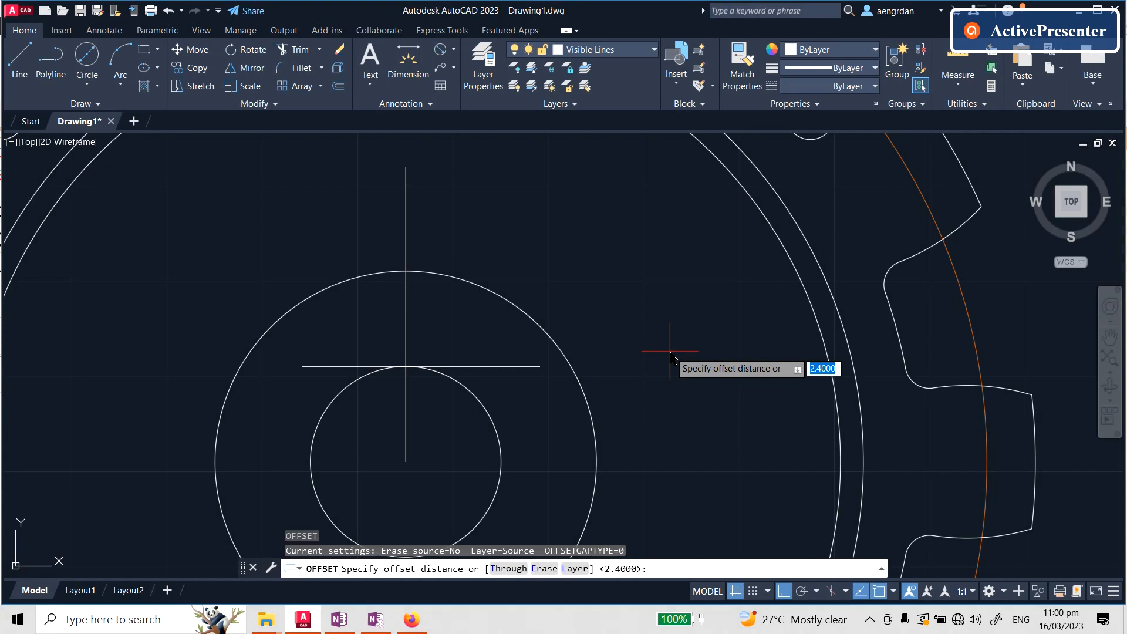
pyautogui.press('Return')
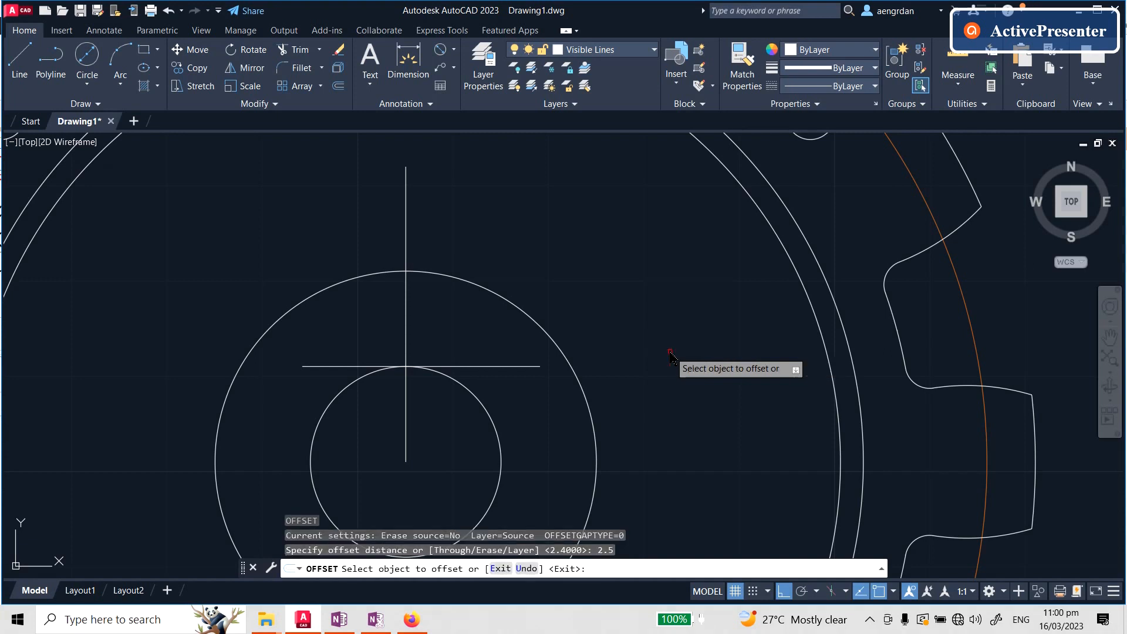
pyautogui.click(501, 364)
pyautogui.click(495, 326)
pyautogui.click(499, 366)
pyautogui.click(518, 419)
# Offset the vertical line by 2.5 mm to both sides
pyautogui.click(406, 297)
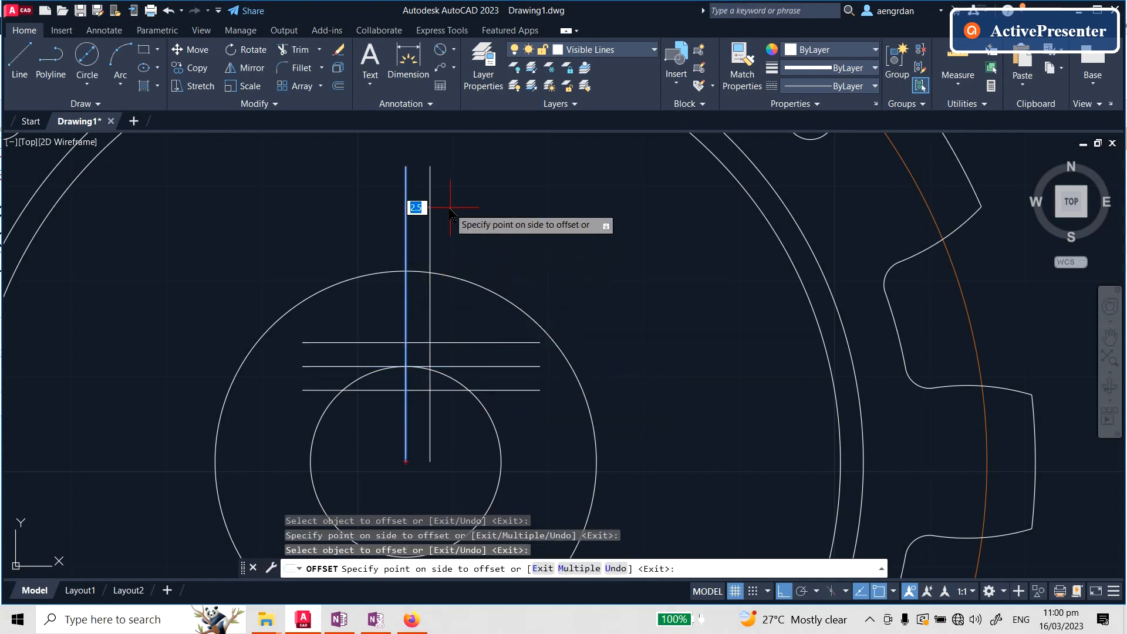
pyautogui.click(512, 222)
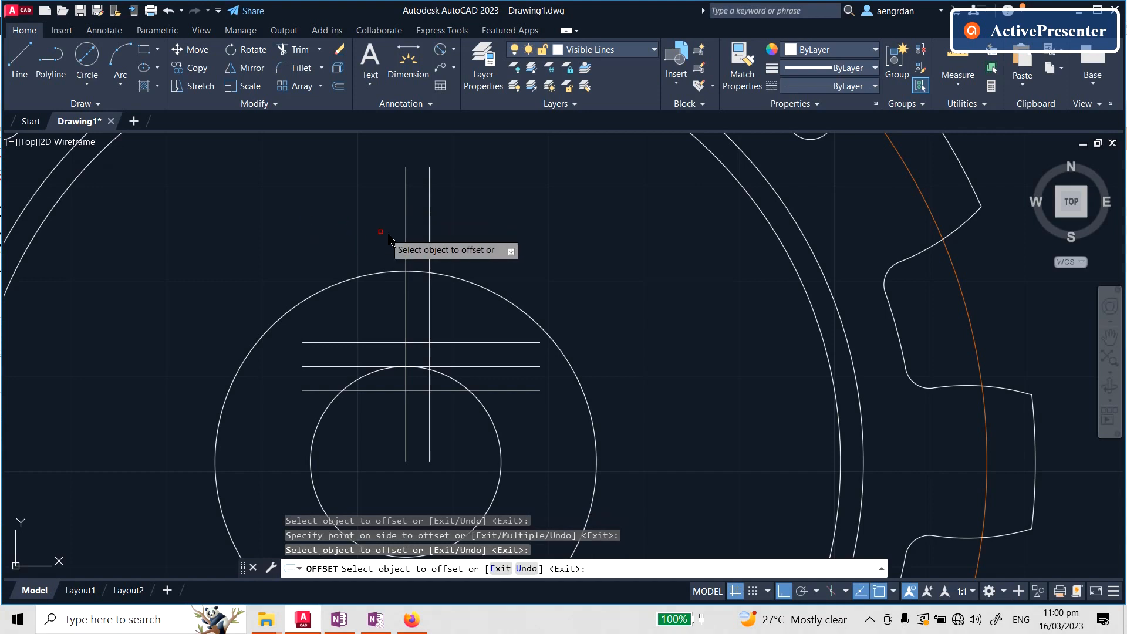
pyautogui.click(406, 243)
pyautogui.click(347, 235)
pyautogui.press('Escape')
pyautogui.press('Escape')
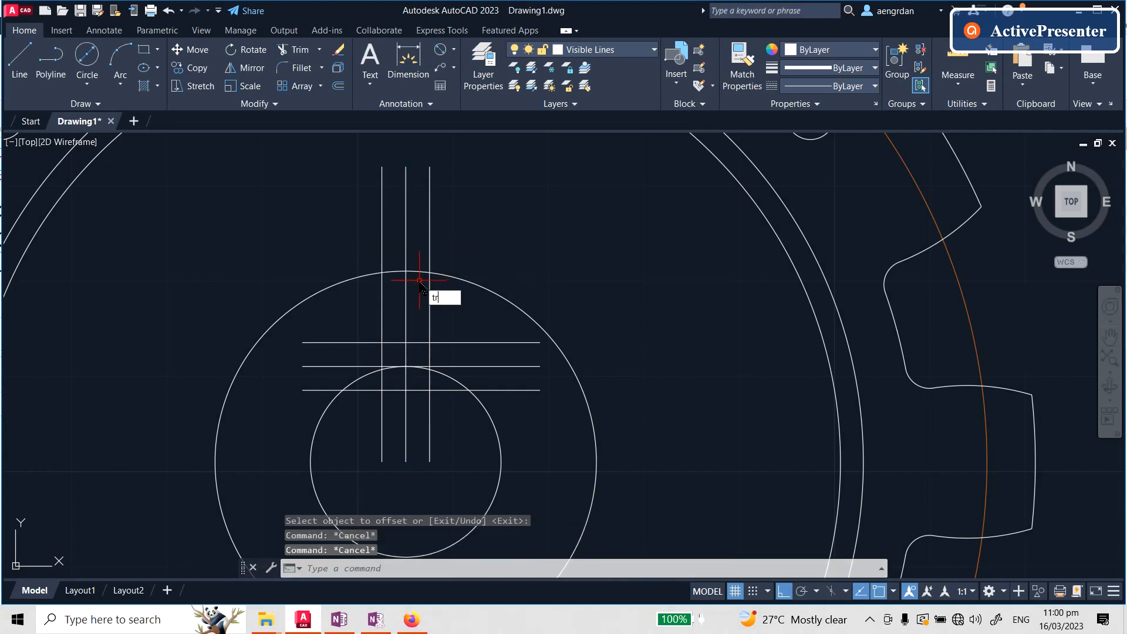
# Trim away the construction lines and the bore's top arc, leaving only the keyway outline open to the bore
pyautogui.write('tr')
pyautogui.press('Return')
pyautogui.click(529, 198)
pyautogui.click(242, 222)
pyautogui.press('Return')
pyautogui.scroll(2, 419, 360)
pyautogui.moveTo(483, 284)
pyautogui.mouseDown()
pyautogui.moveTo(289, 314)
pyautogui.moveTo(250, 418)
pyautogui.moveTo(570, 411)
pyautogui.mouseUp()
pyautogui.scroll(4, 452, 370)
pyautogui.moveTo(448, 359)
pyautogui.mouseDown()
pyautogui.moveTo(335, 428)
pyautogui.moveTo(136, 432)
pyautogui.mouseUp()
pyautogui.moveTo(193, 340); pyautogui.dragTo(334, 344)
pyautogui.moveTo(322, 241); pyautogui.dragTo(228, 282)
pyautogui.scroll(-6, 376, 370)
pyautogui.press('Return')
pyautogui.scroll(-5, 450, 276)
pyautogui.press('Escape')
pyautogui.press('Escape')
pyautogui.scroll(3, 457, 305)
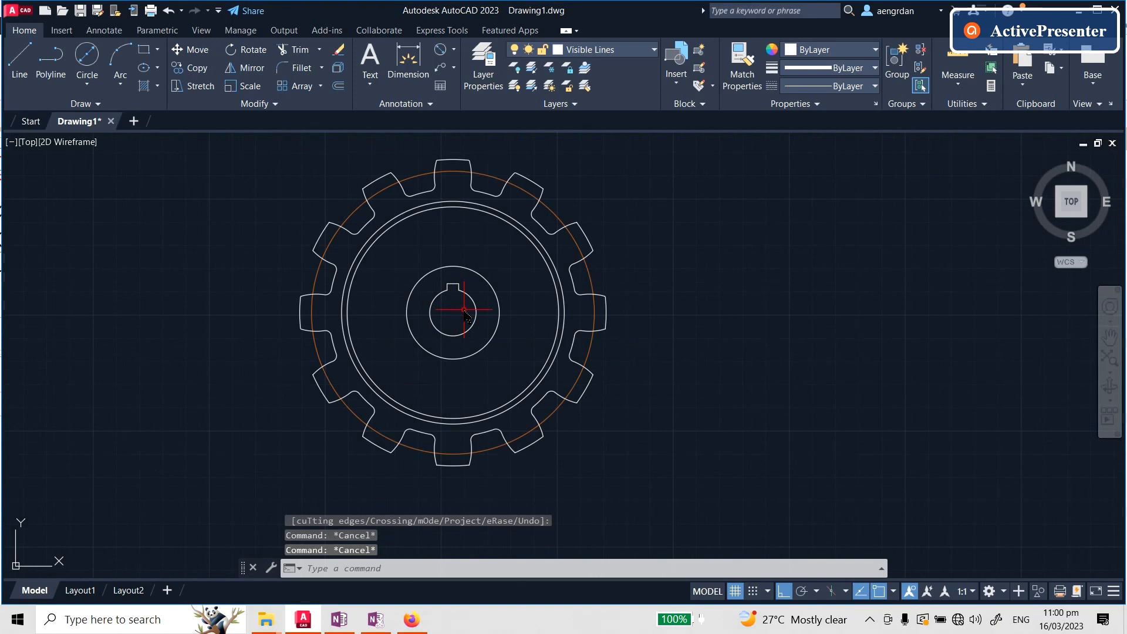
# Examine the Step 4 sheet's spoke lines, division points and instructions for dividing the offset circle and hub
pyautogui.scroll(2, 466, 315)
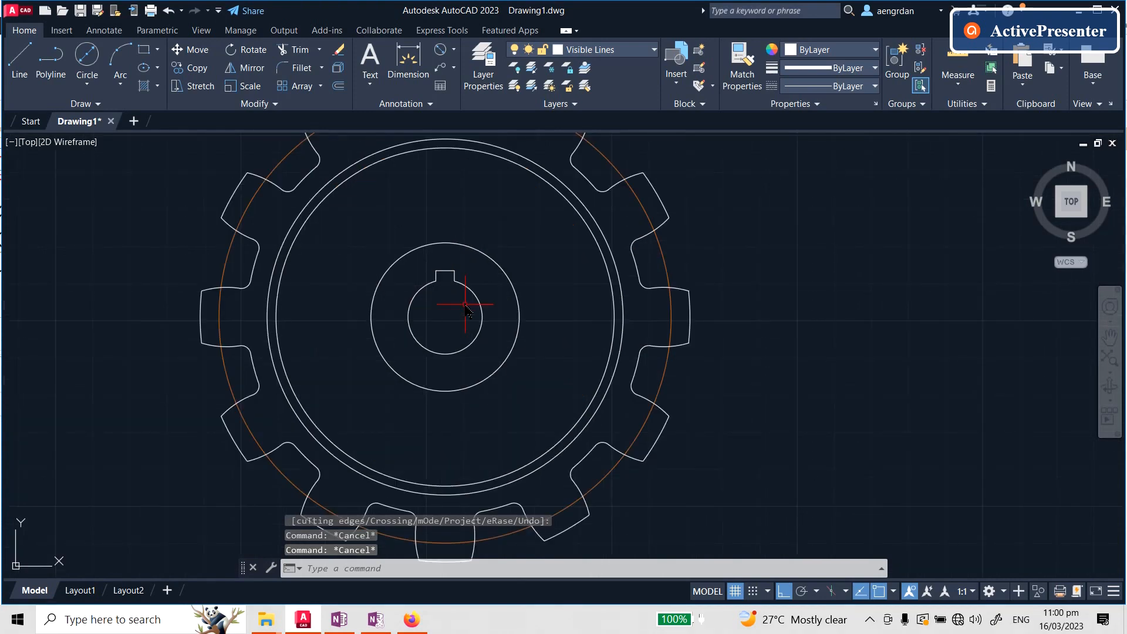
pyautogui.scroll(-8, 447, 352)
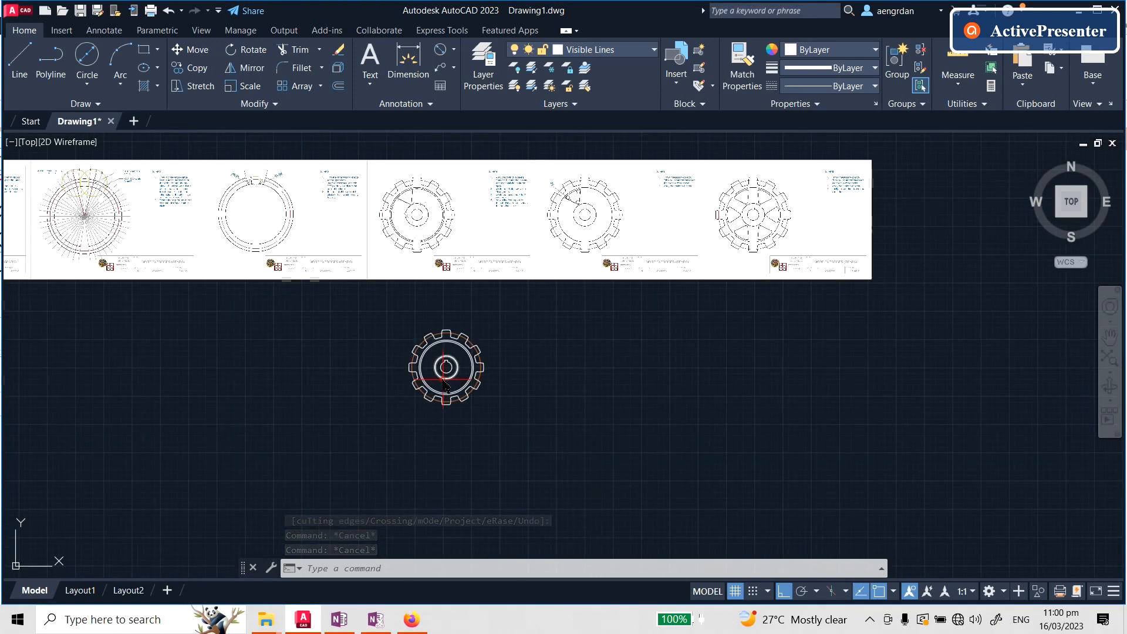
pyautogui.scroll(4, 460, 304)
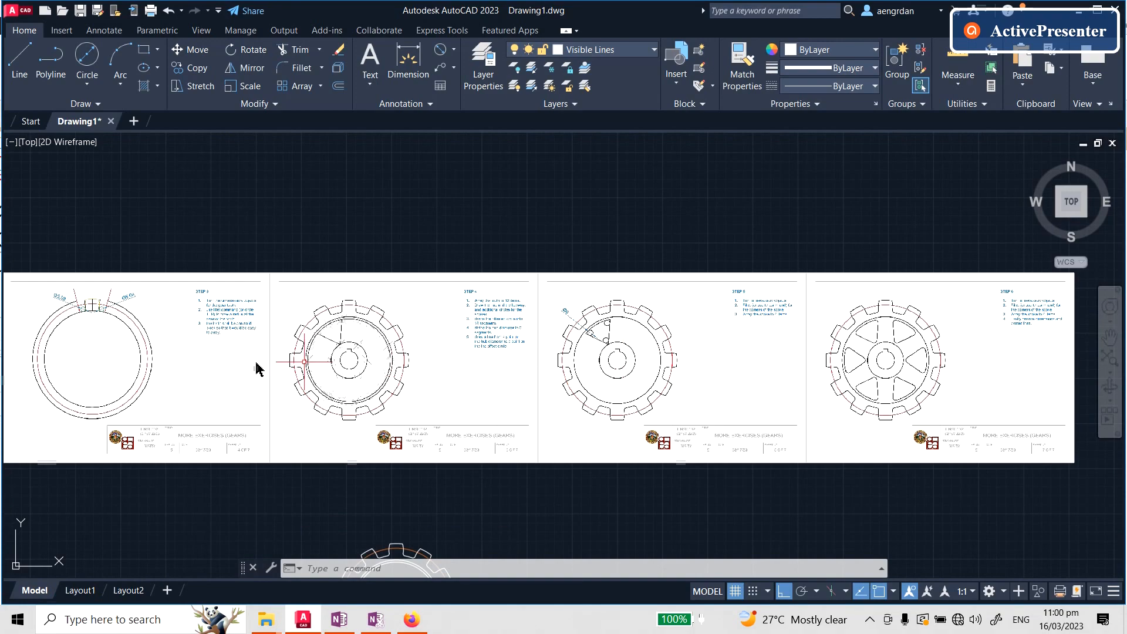
pyautogui.scroll(4, 258, 360)
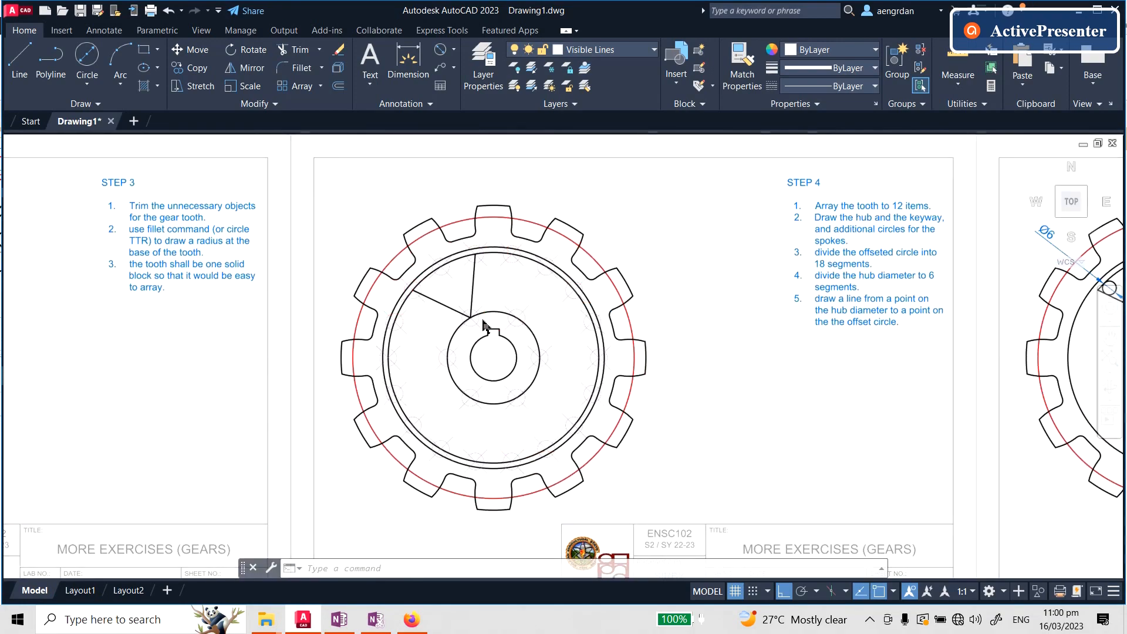
pyautogui.scroll(4, 475, 336)
pyautogui.scroll(-2, 464, 267)
pyautogui.scroll(2, 427, 211)
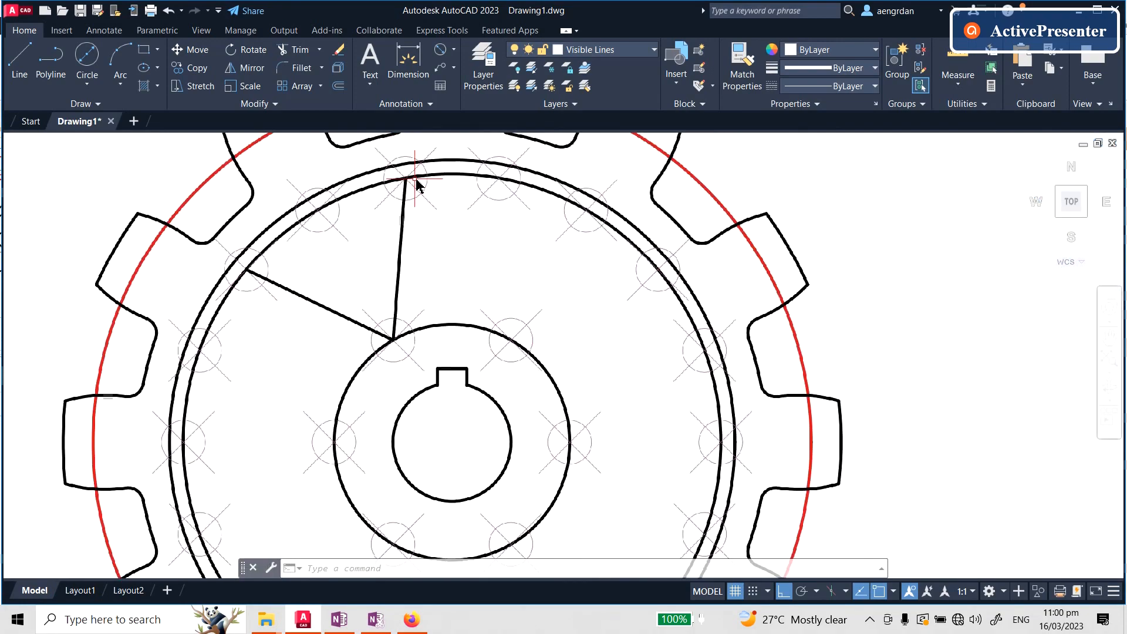
pyautogui.scroll(2, 131, 239)
pyautogui.scroll(-4, 271, 285)
pyautogui.scroll(1, 550, 271)
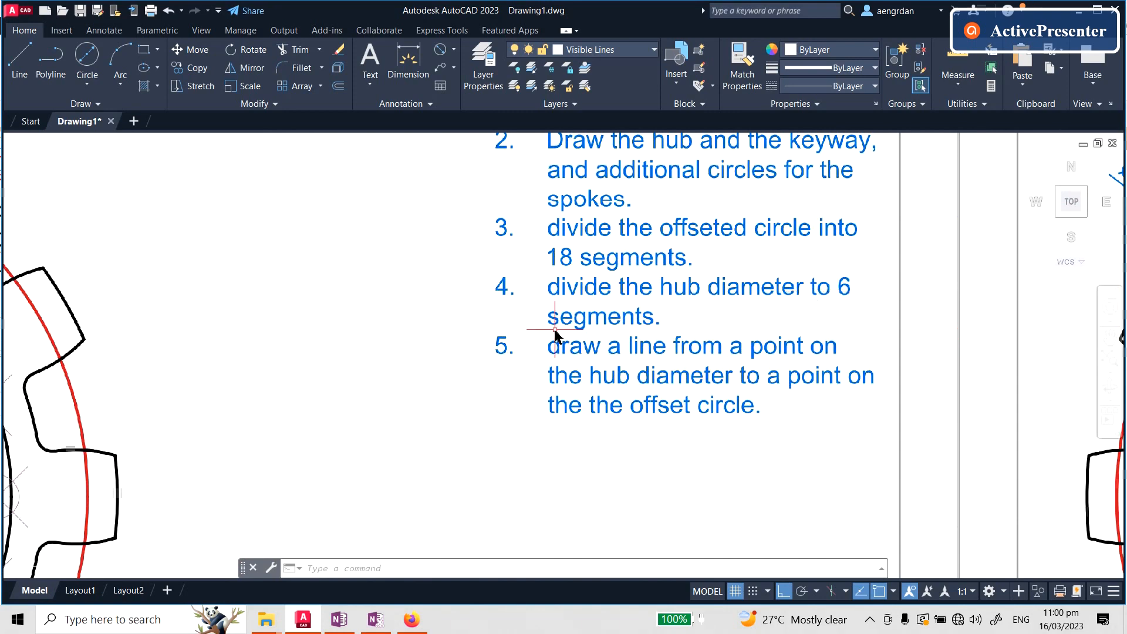
pyautogui.scroll(-4, 607, 327)
pyautogui.scroll(3, 512, 243)
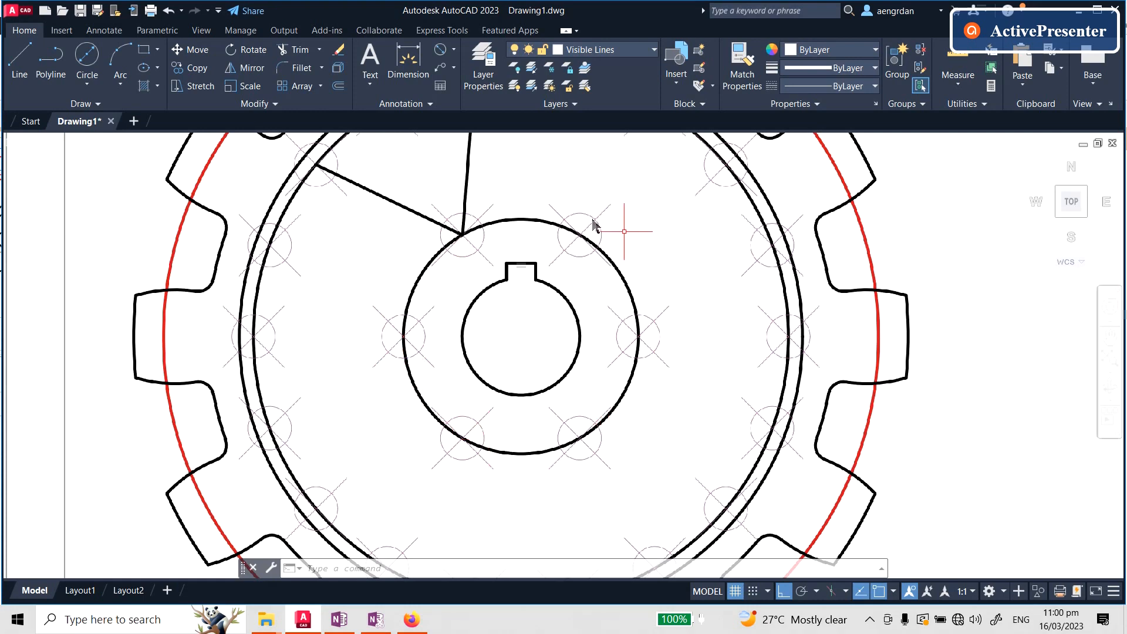
pyautogui.scroll(-2, 572, 379)
pyautogui.scroll(2, 542, 187)
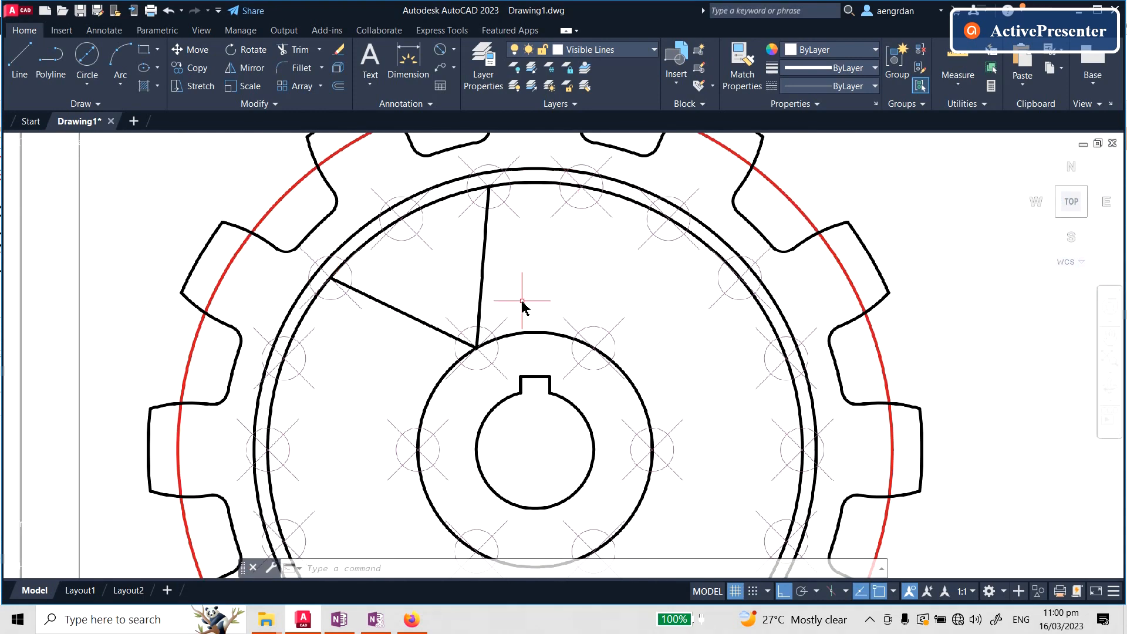
pyautogui.scroll(-3, 537, 233)
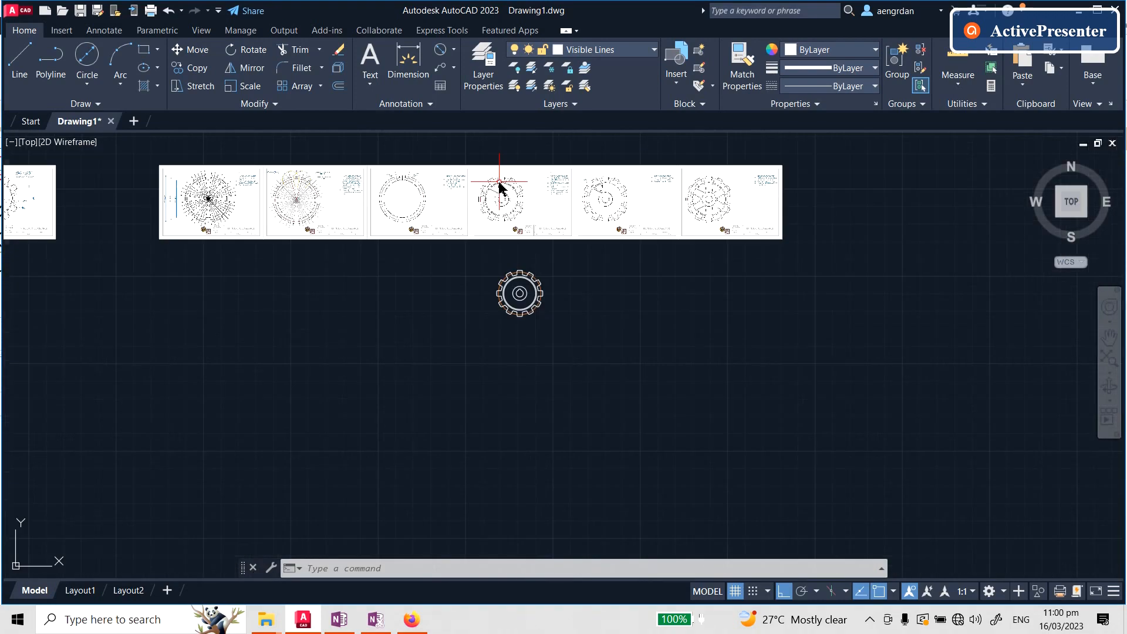
# Divide the gear's inner rim circle into 18 segments
pyautogui.scroll(5, 504, 305)
pyautogui.press('Escape')
pyautogui.press('Escape')
pyautogui.press('Escape')
pyautogui.write('div')
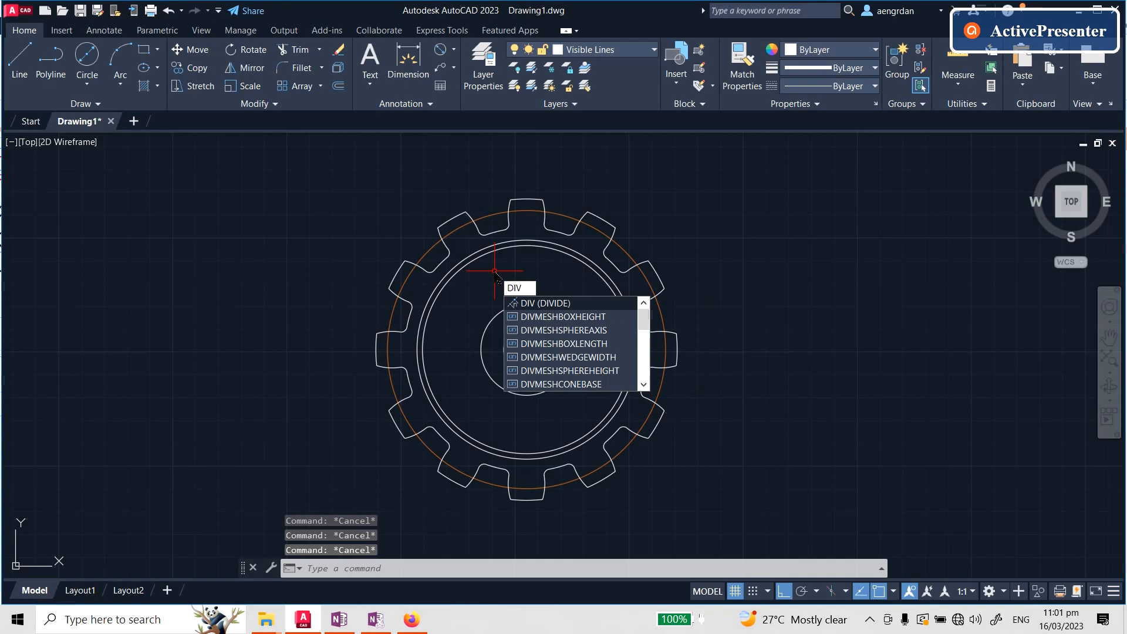
pyautogui.press('Return')
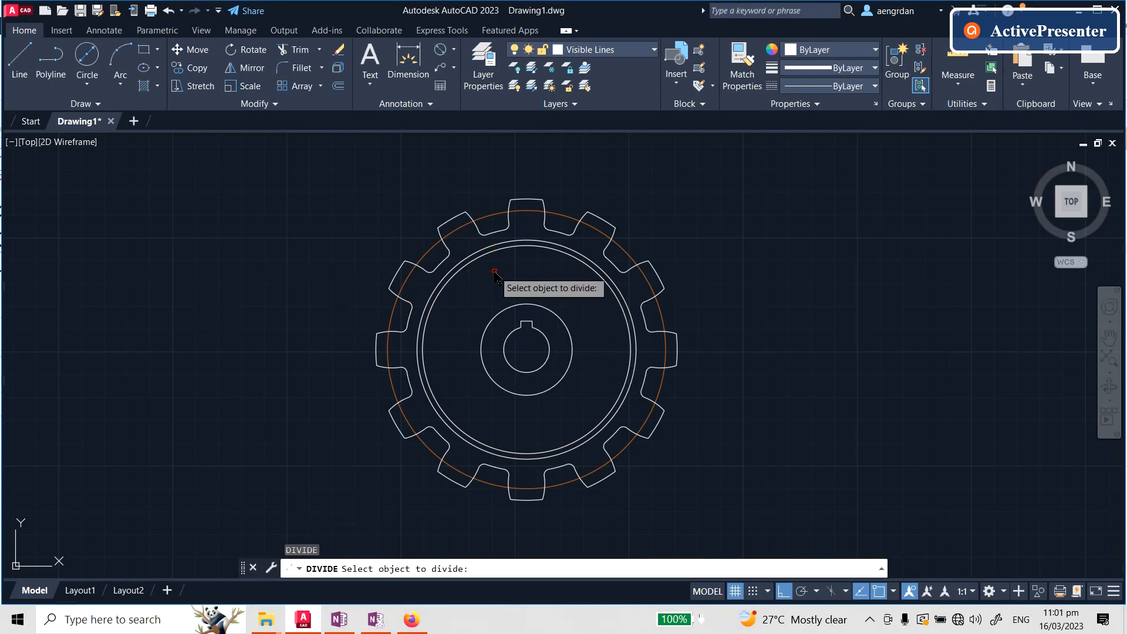
pyautogui.scroll(5, 515, 367)
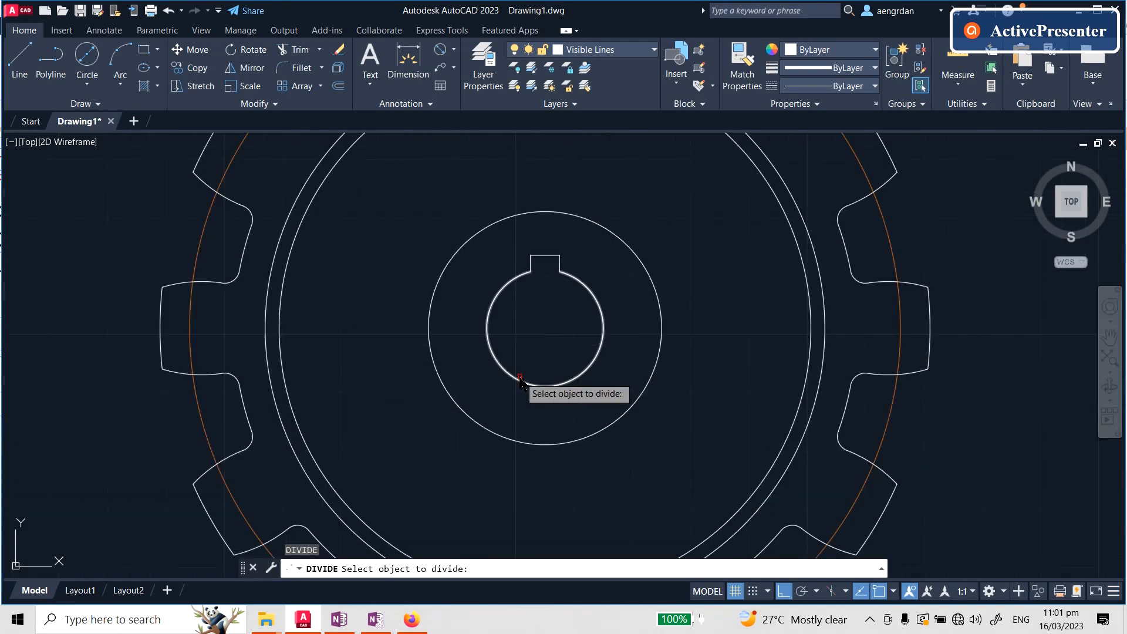
pyautogui.scroll(-2, 490, 235)
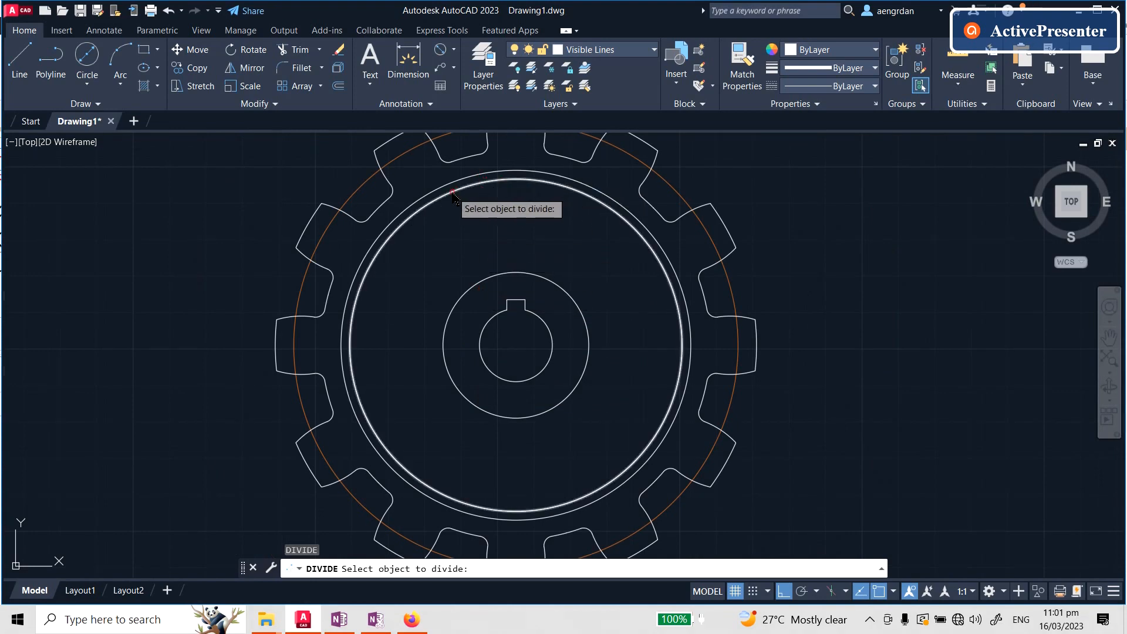
pyautogui.click(497, 180)
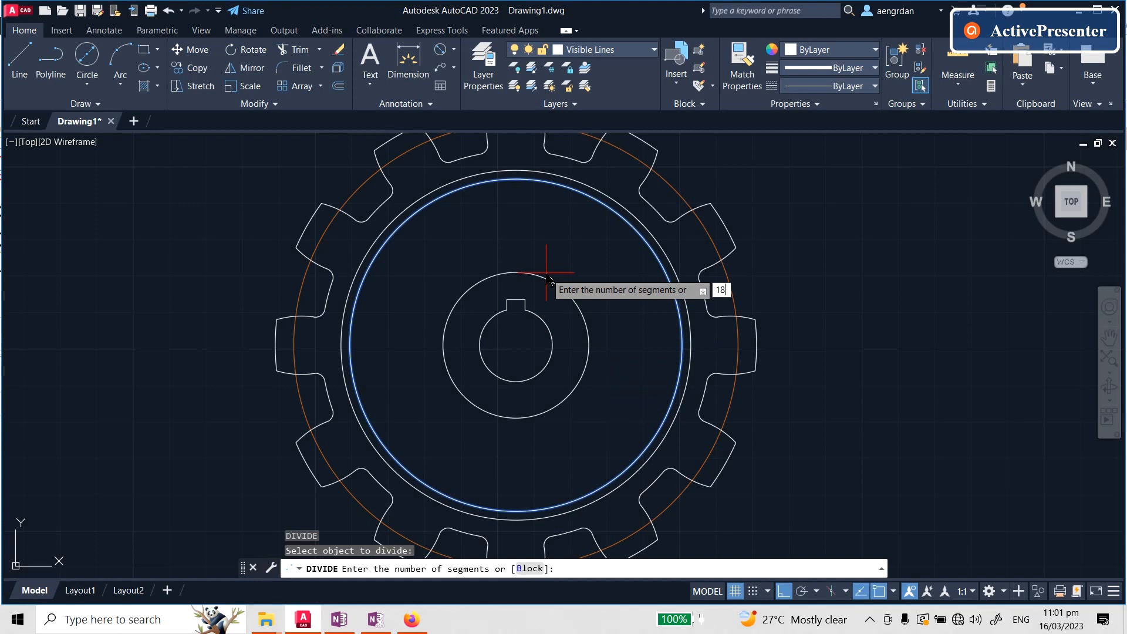
pyautogui.press('Return')
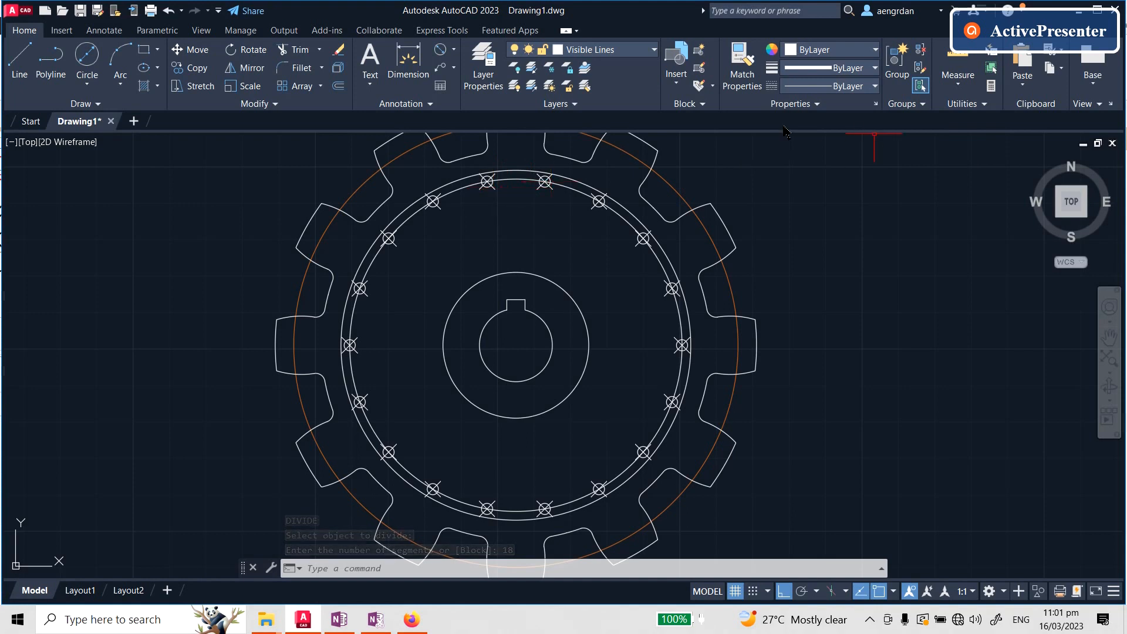
# Undo the division of the inner rim circle
pyautogui.click(487, 182)
pyautogui.press('Escape')
pyautogui.click(975, 105)
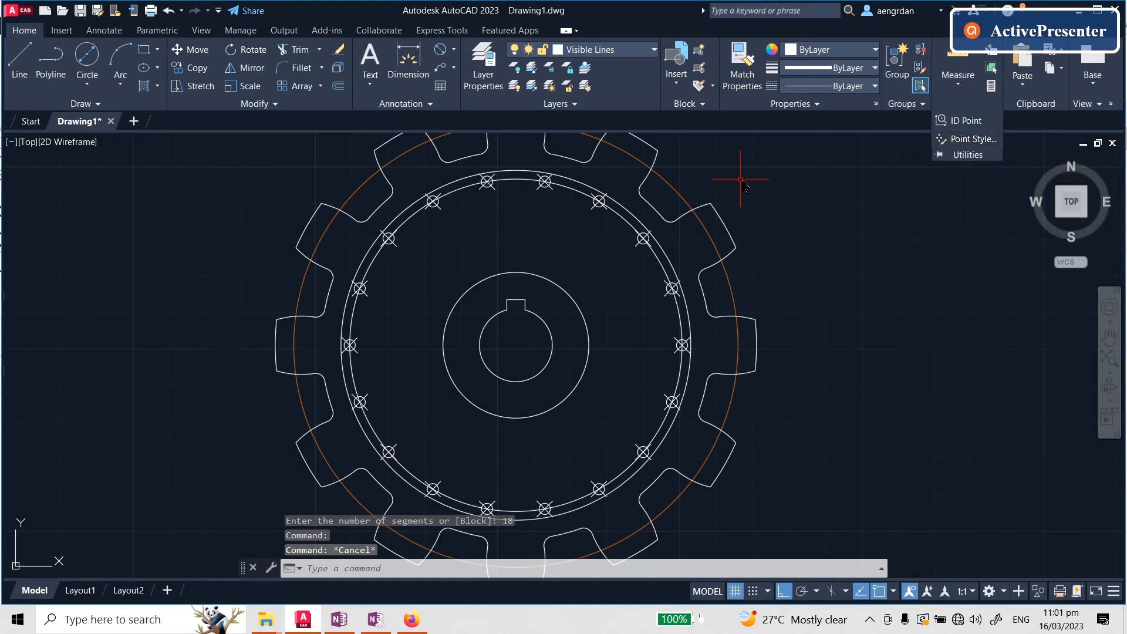
pyautogui.click(876, 176)
pyautogui.press('Escape')
pyautogui.press('Escape')
pyautogui.write('u')
pyautogui.press('Return')
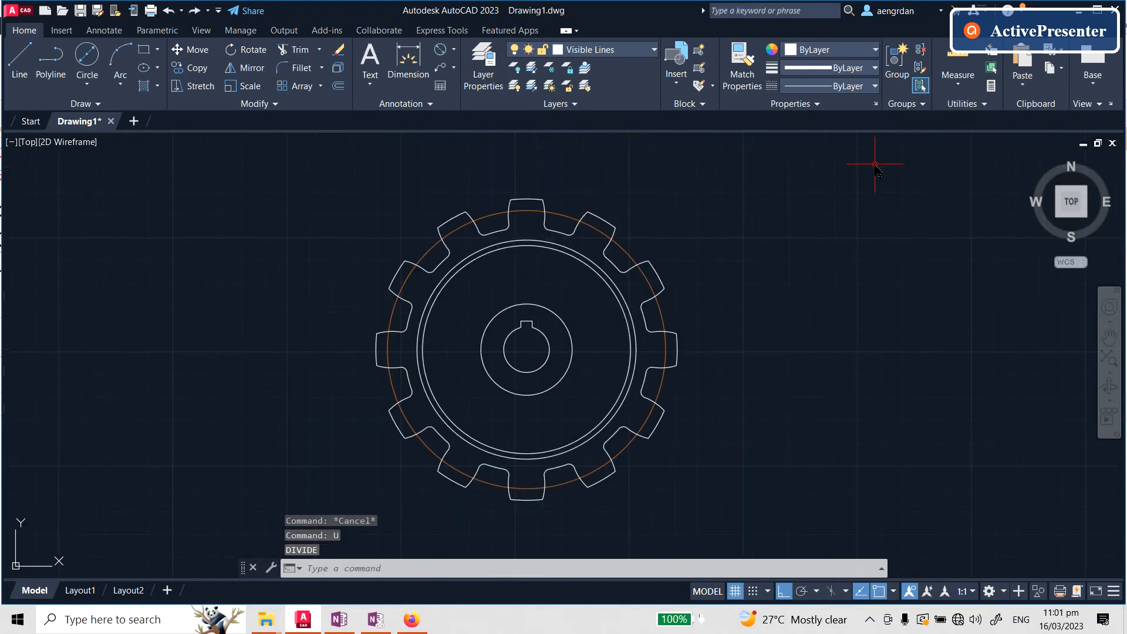
# Set the point style to the plain dot and check the setting
pyautogui.click(967, 103)
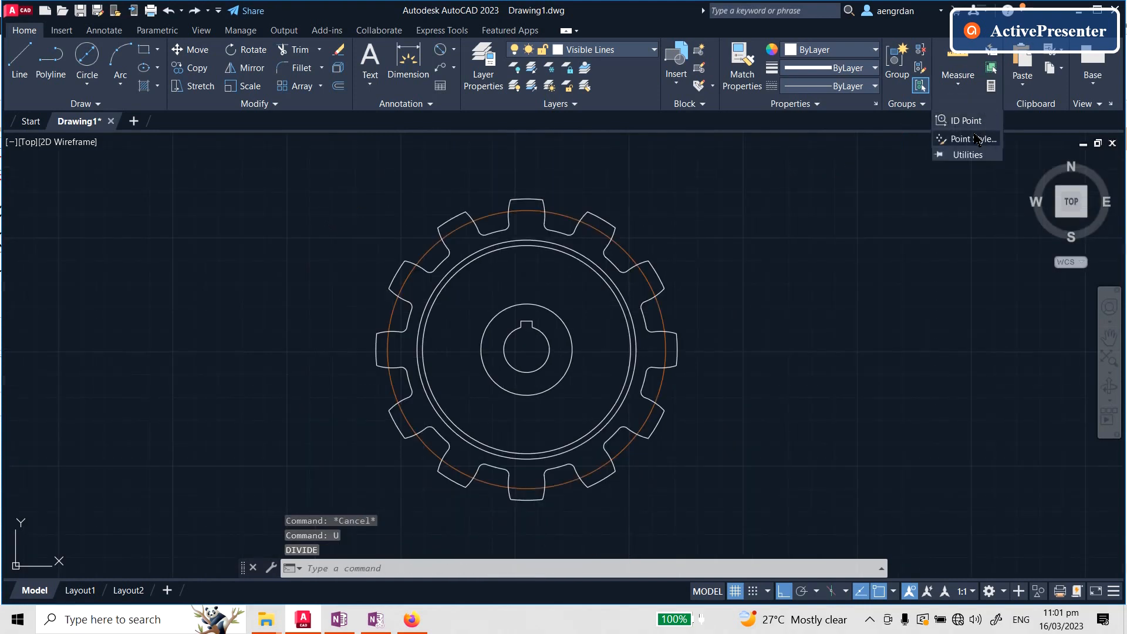
pyautogui.click(972, 139)
pyautogui.click(540, 221)
pyautogui.click(556, 409)
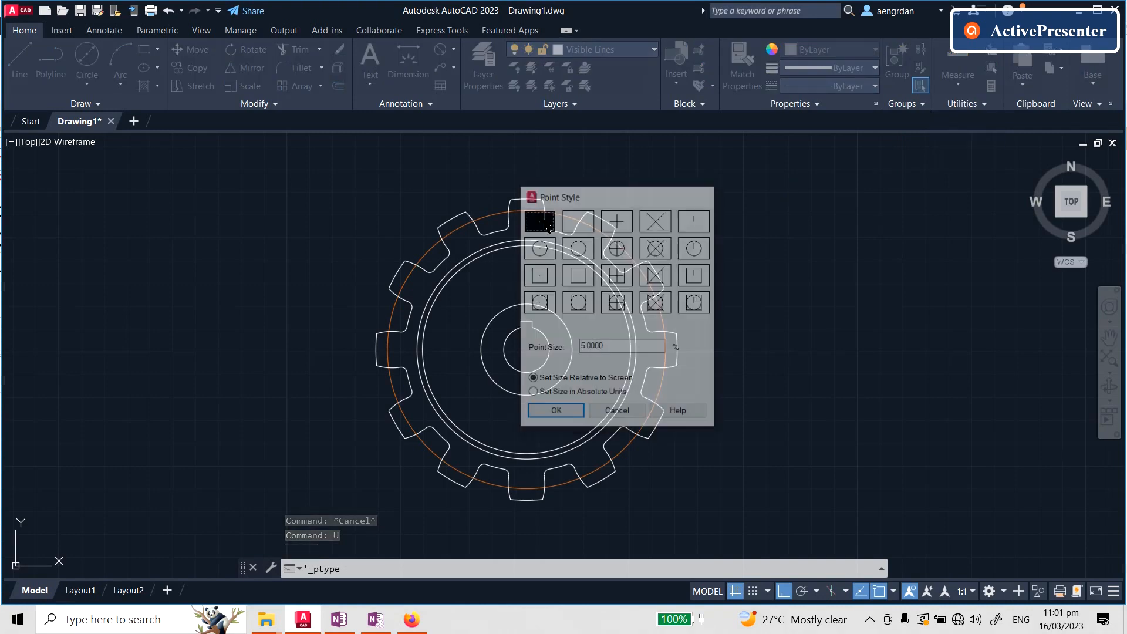
pyautogui.press('Escape')
pyautogui.press('Escape')
pyautogui.press('Escape')
pyautogui.scroll(2, 569, 304)
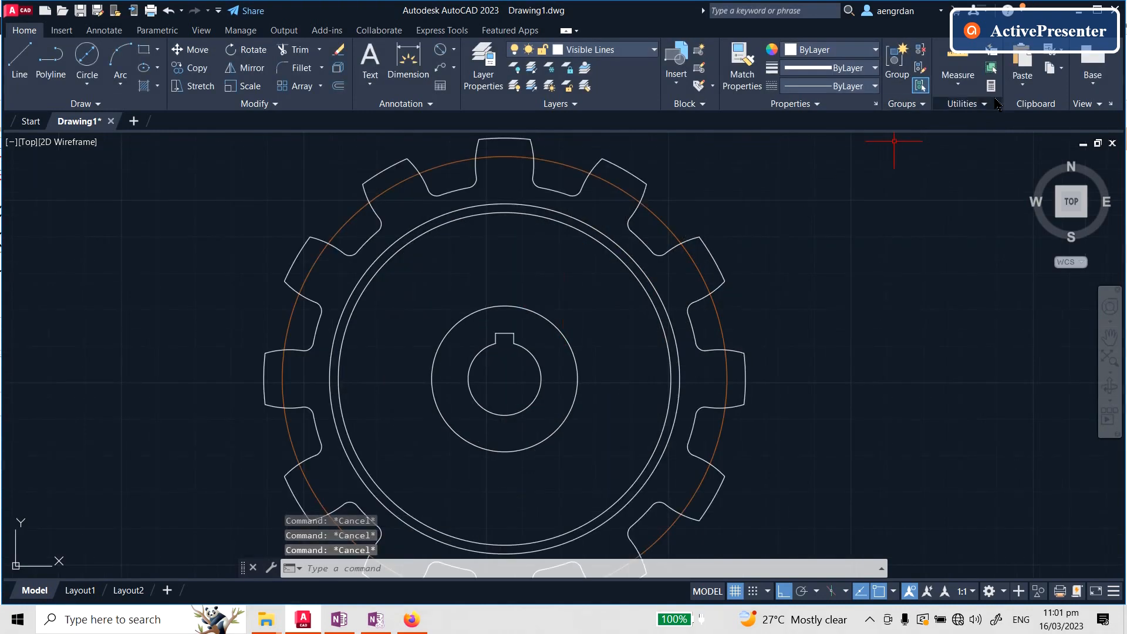
pyautogui.click(968, 104)
pyautogui.click(983, 138)
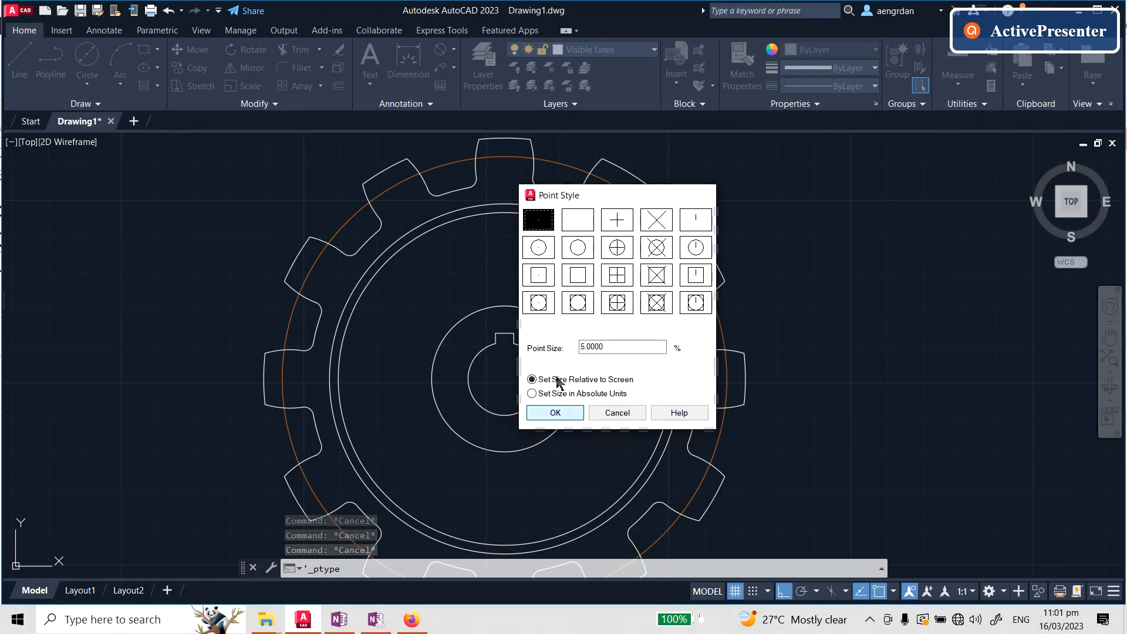
pyautogui.click(556, 413)
# Divide the inner rim circle into 18 equal segments with point markers
pyautogui.write('dibv')
pyautogui.press('BackSpace')
pyautogui.press('BackSpace')
pyautogui.press('BackSpace')
pyautogui.write('iv')
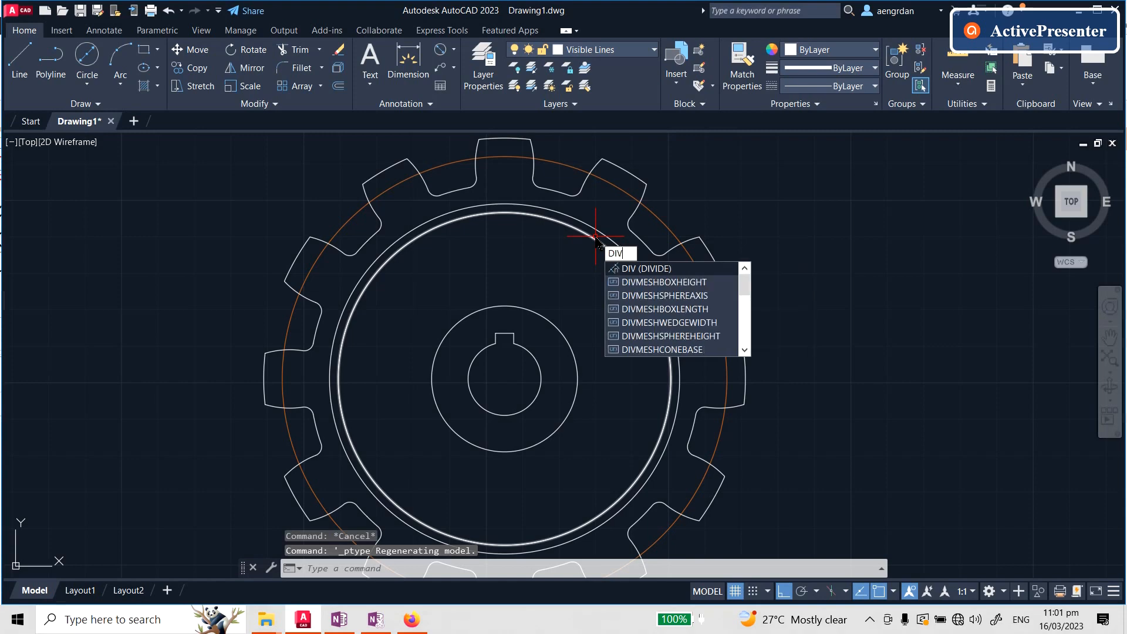
pyautogui.press('Return')
pyautogui.click(546, 218)
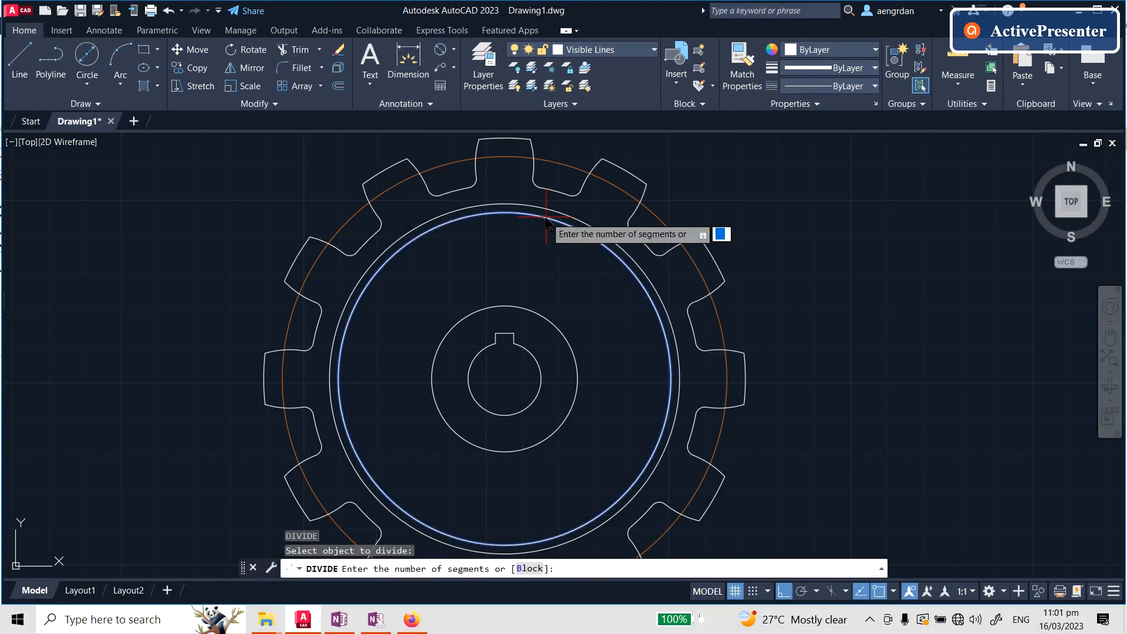
pyautogui.write('18')
pyautogui.press('Return')
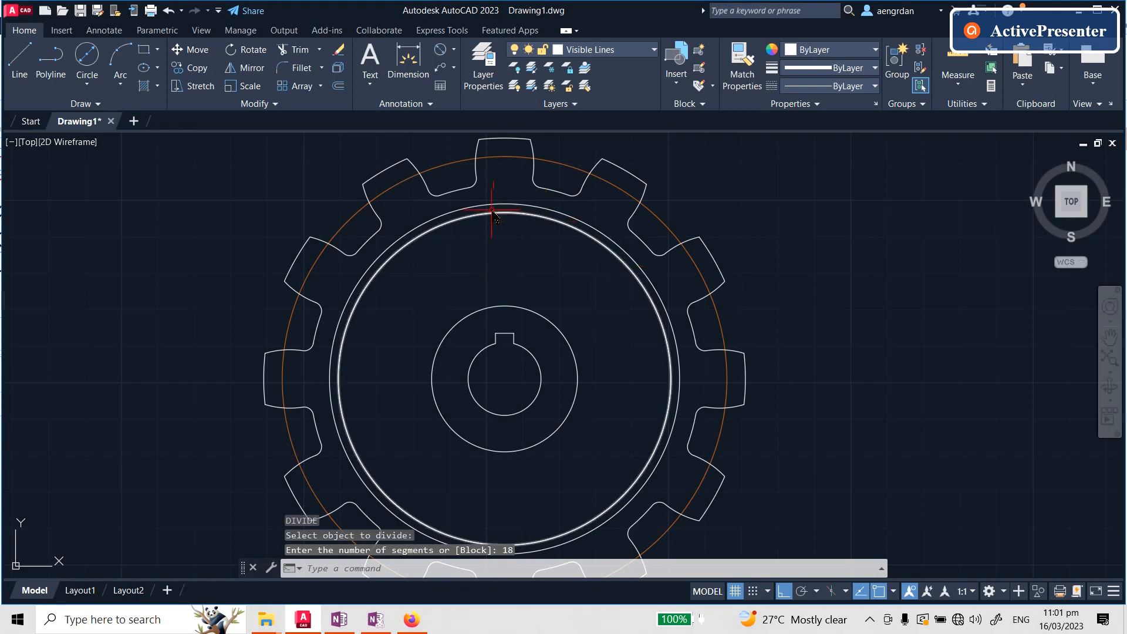
# Window-select the upper part of the rim to reveal its division points, and clear the selection
pyautogui.scroll(2, 489, 223)
pyautogui.click(360, 206)
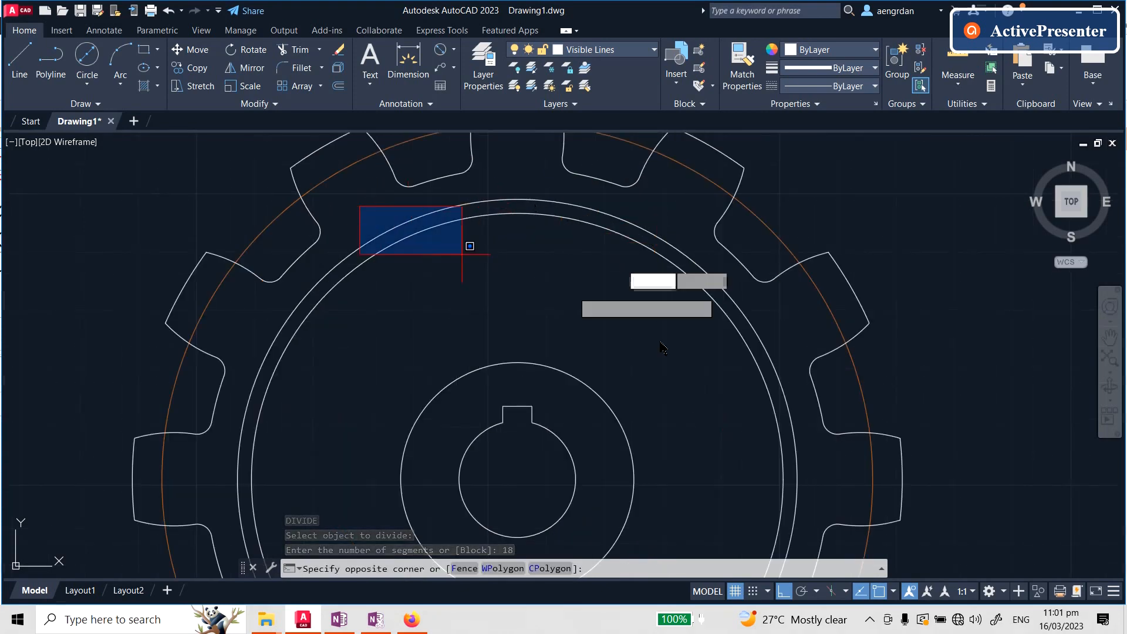
pyautogui.click(697, 347)
pyautogui.press('Escape')
pyautogui.click(344, 198)
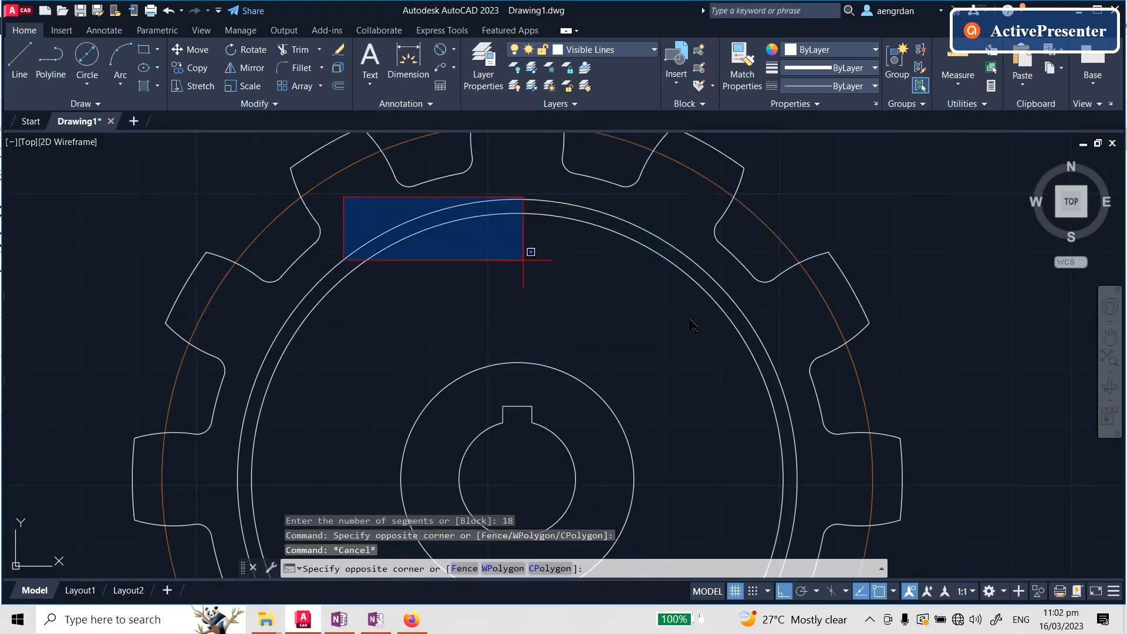
pyautogui.click(713, 331)
pyautogui.click(335, 189)
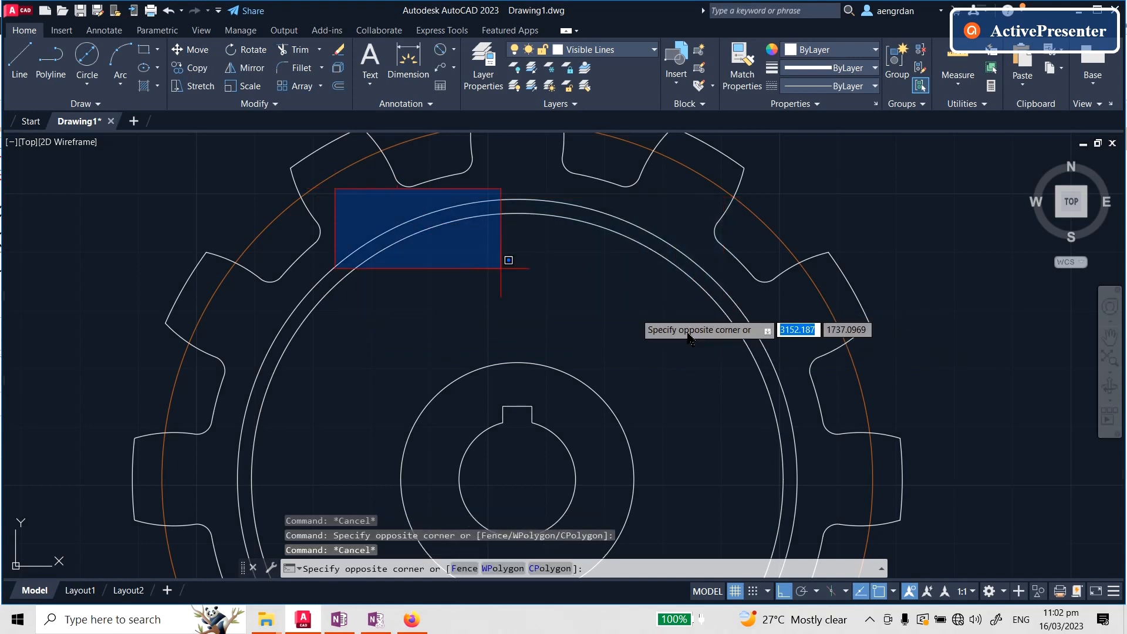
pyautogui.click(770, 328)
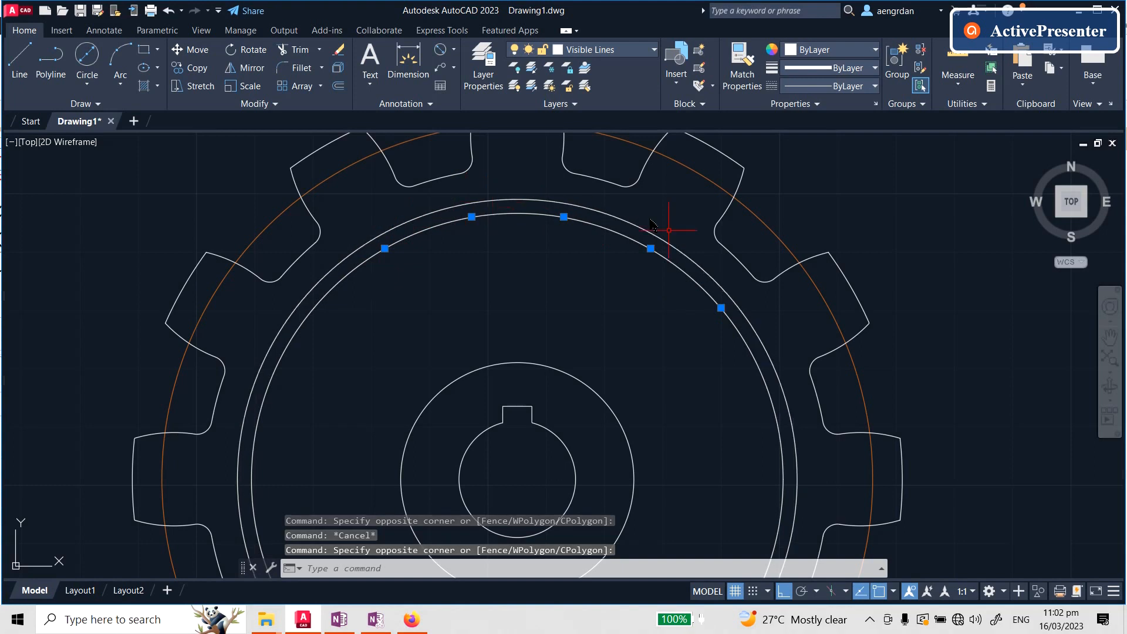
pyautogui.press('Escape')
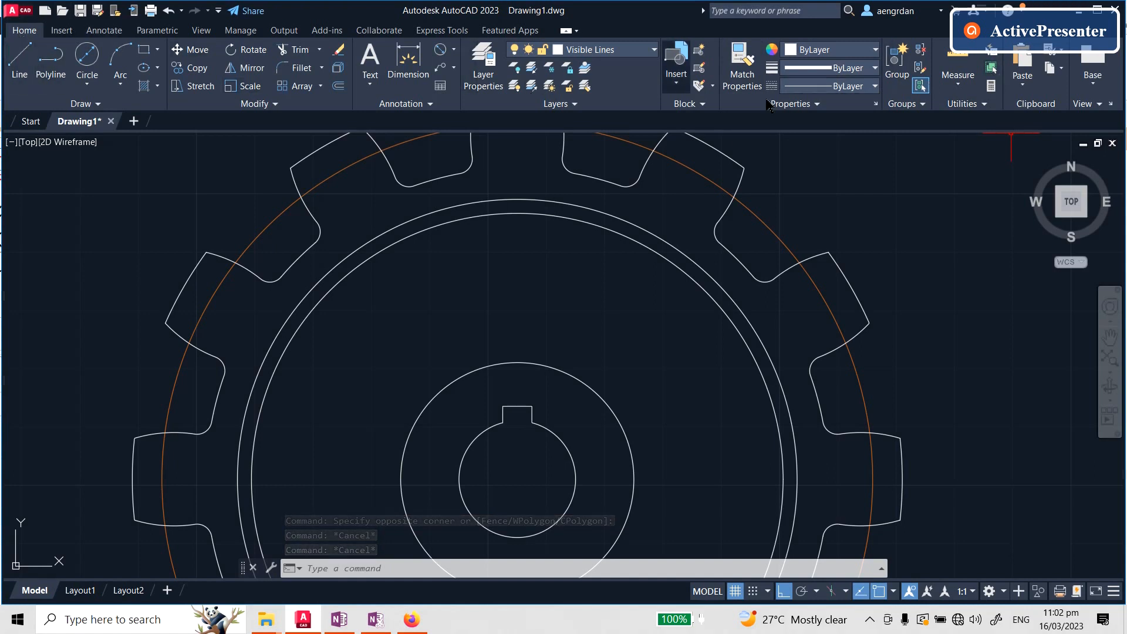
# Set the point style to the circle with an X through it
pyautogui.click(977, 106)
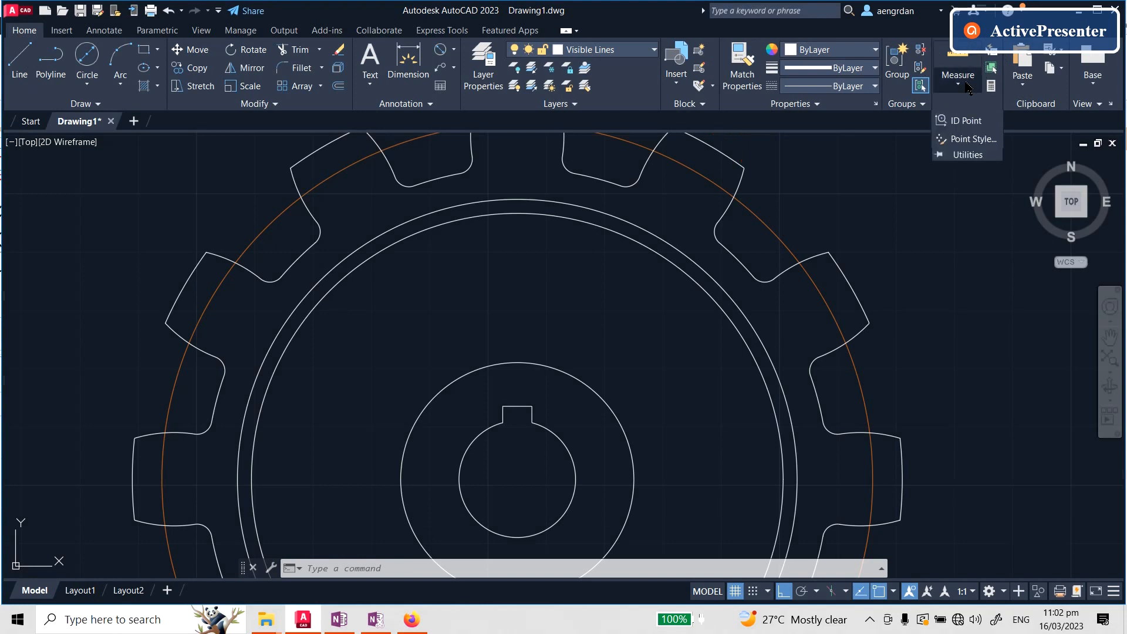
pyautogui.click(973, 139)
pyautogui.click(656, 248)
pyautogui.press('Return')
pyautogui.scroll(-2, 599, 179)
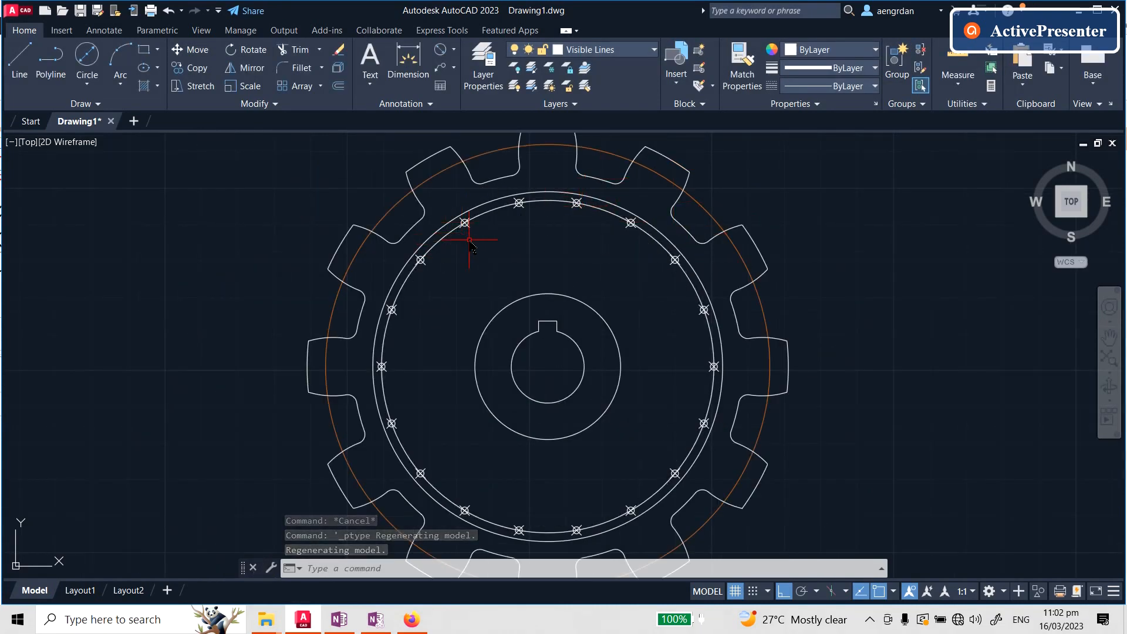
pyautogui.write('div')
pyautogui.press('Return')
pyautogui.press('Escape')
pyautogui.press('Escape')
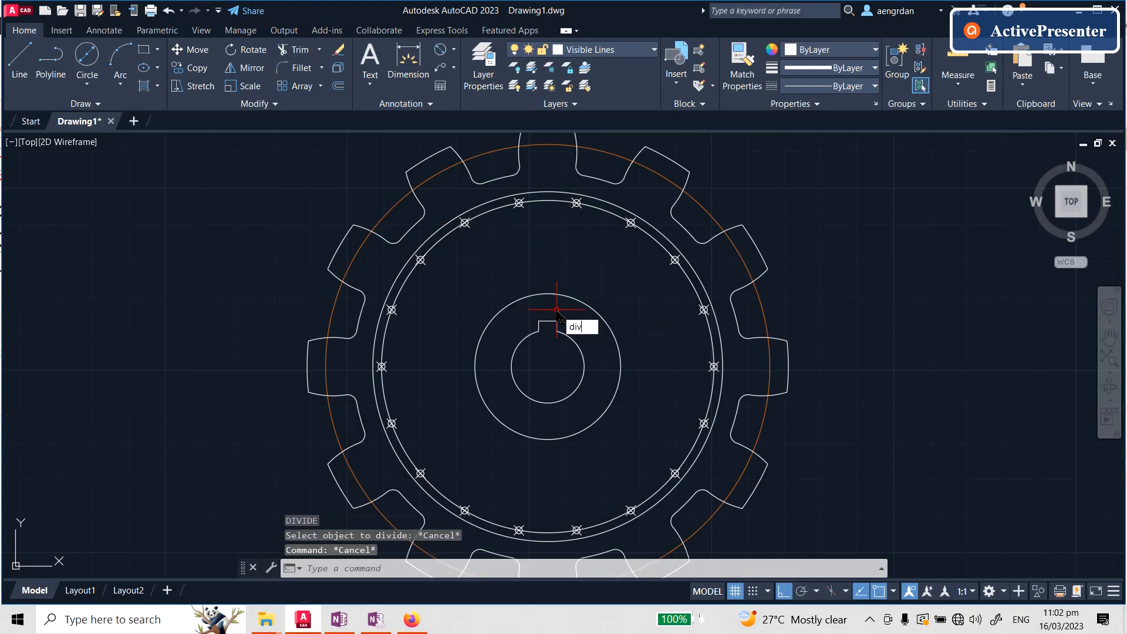
# Divide the outer hub circle into 6 segments
pyautogui.press('Return')
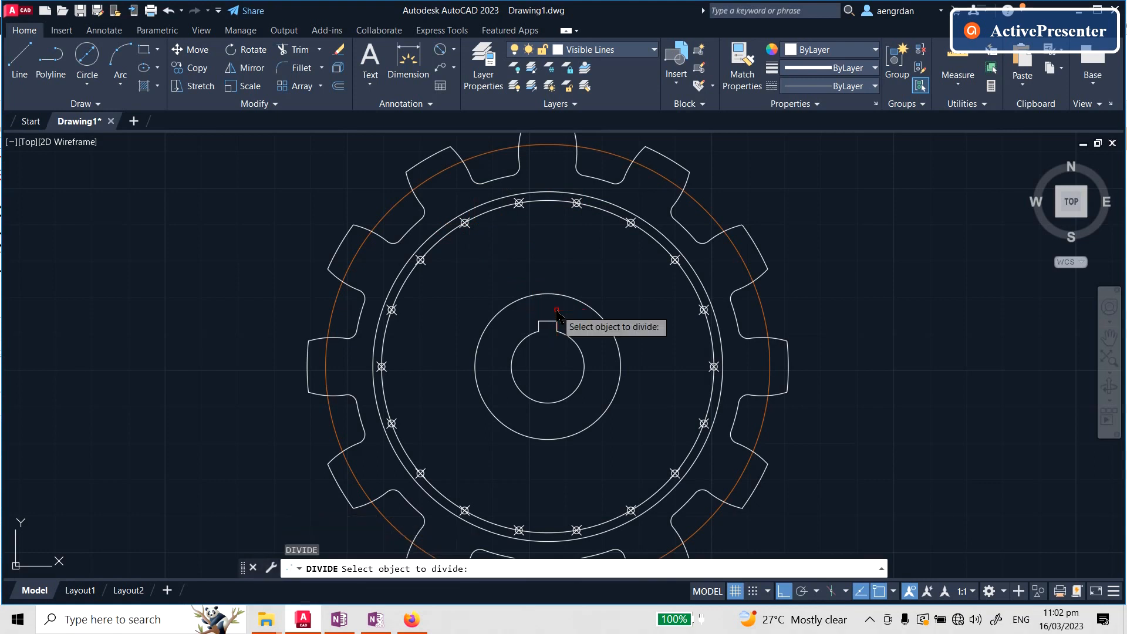
pyautogui.click(600, 317)
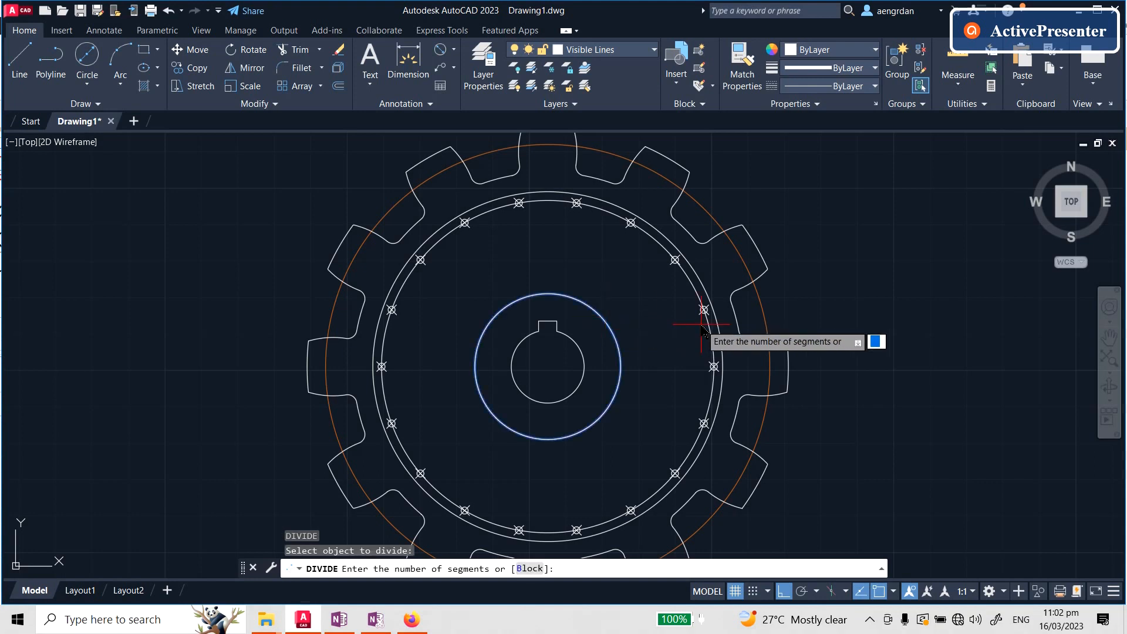
pyautogui.press('Return')
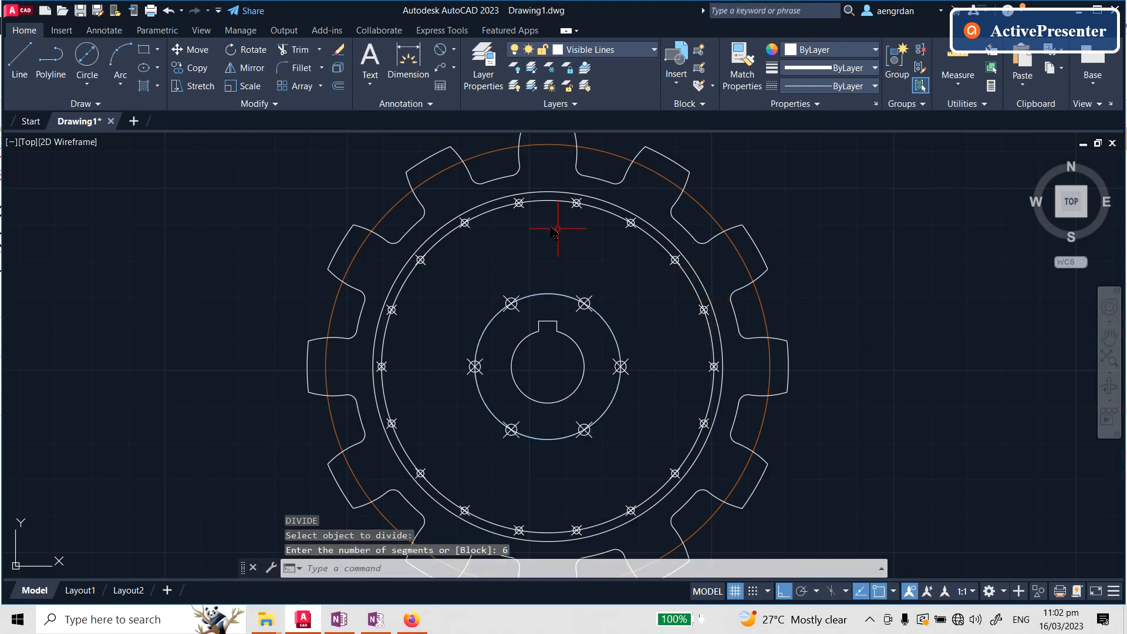
# Draw two connected lines from the rim point left of top centre to the hub's upper-left point and out to the third rim point
pyautogui.scroll(3, 554, 231)
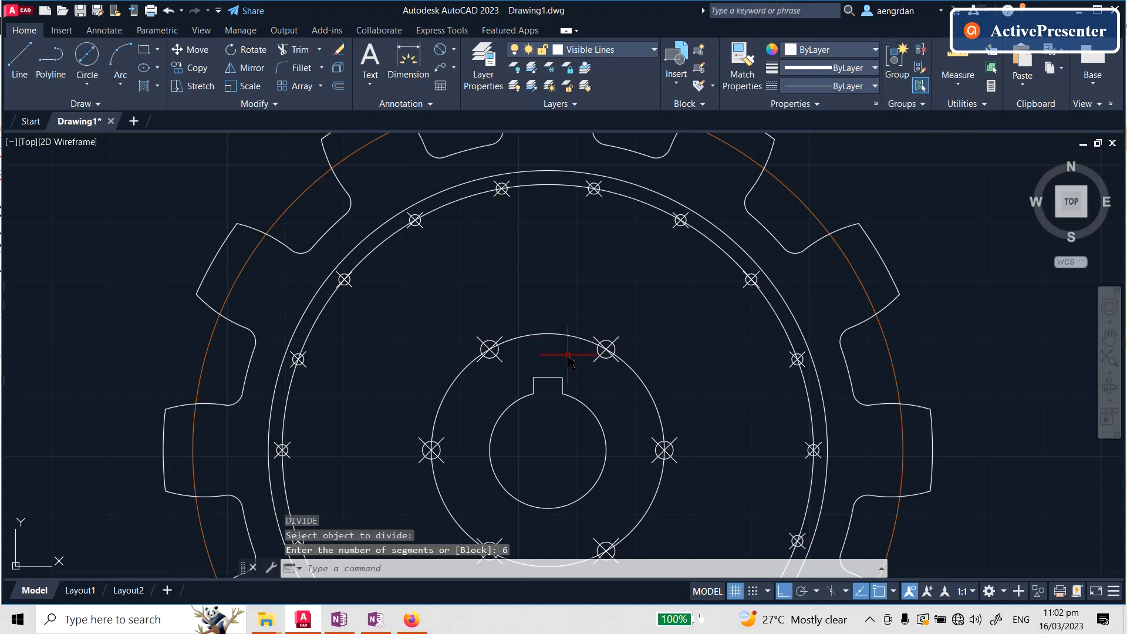
pyautogui.press('Escape')
pyautogui.press('Escape')
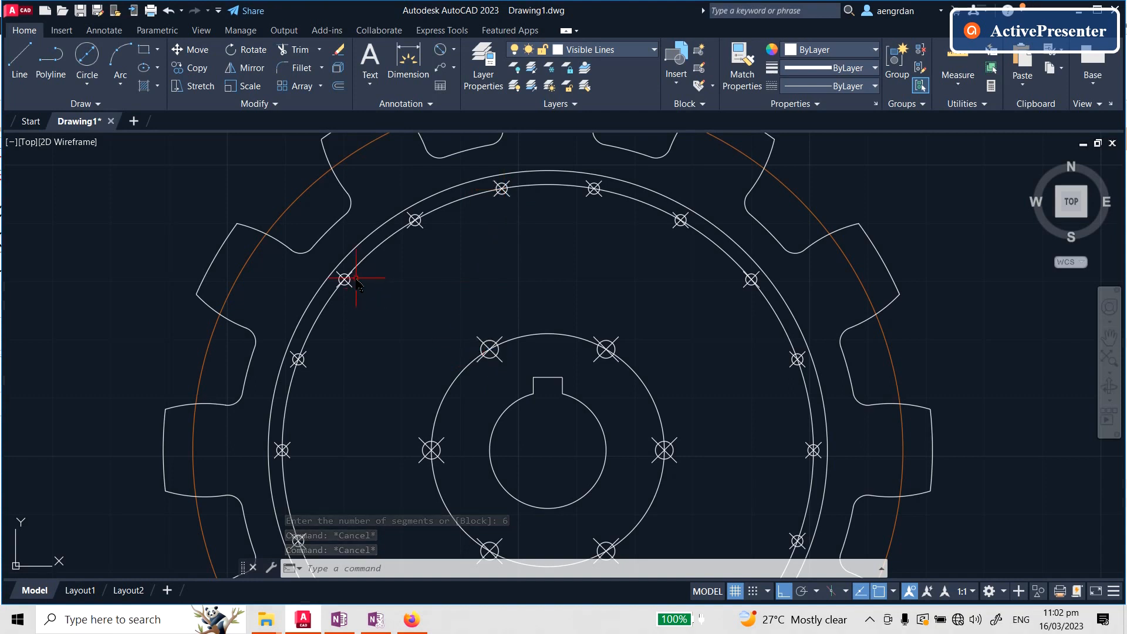
pyautogui.write('l')
pyautogui.press('Return')
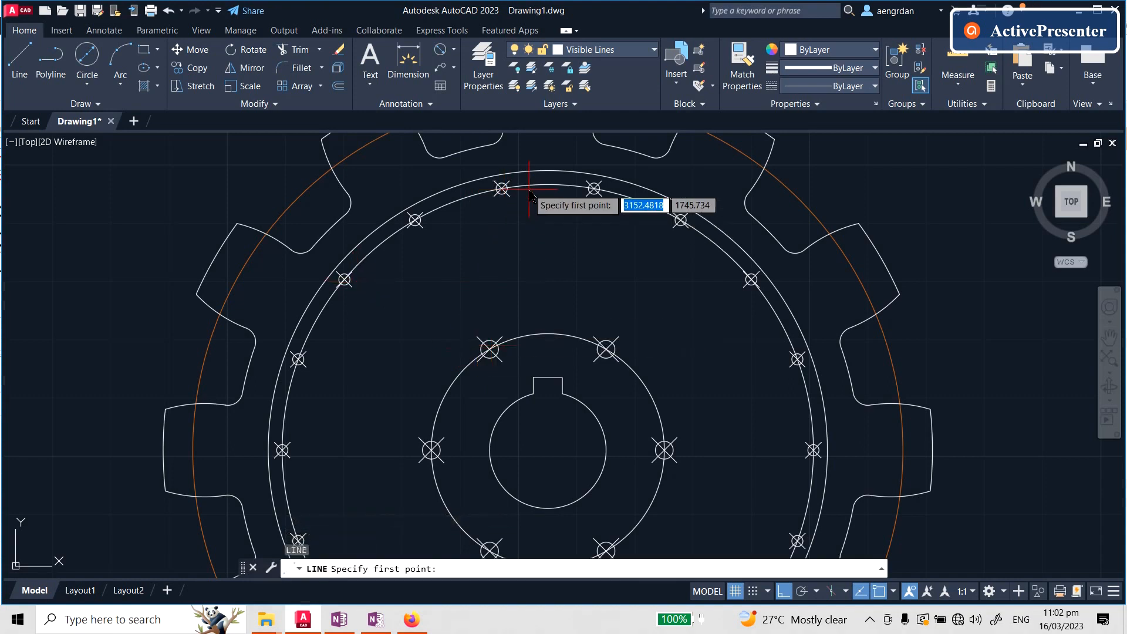
pyautogui.click(502, 189)
pyautogui.click(490, 349)
pyautogui.click(344, 280)
pyautogui.press('Return')
pyautogui.press('Escape')
pyautogui.press('Escape')
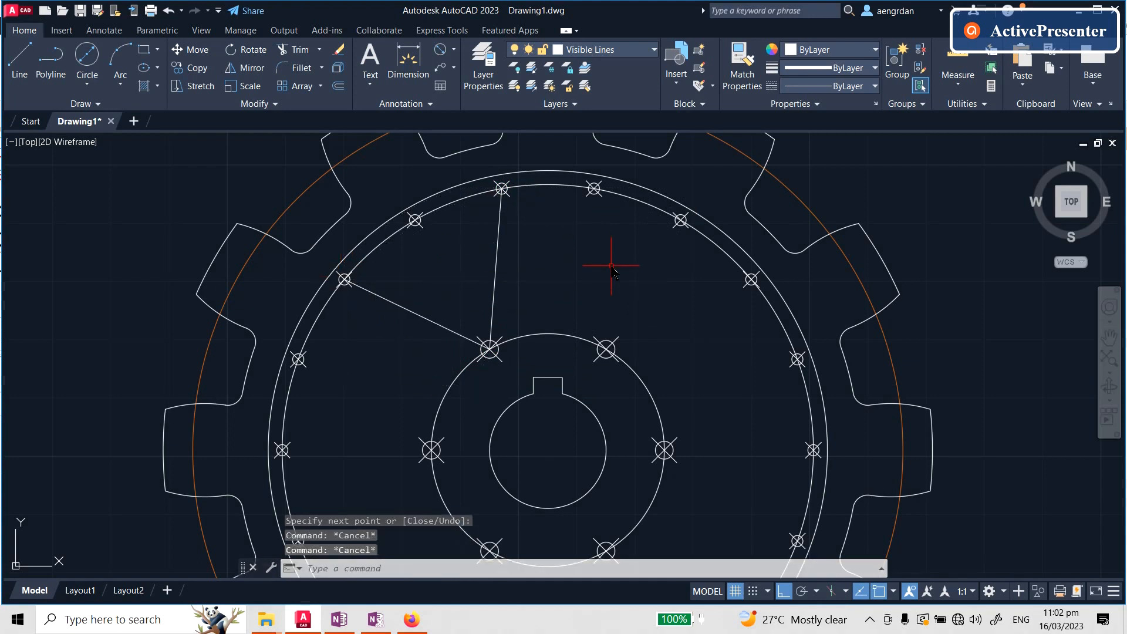
# Trim the inner rim circle so only the arc between the two spoke lines remains
pyautogui.press('Return')
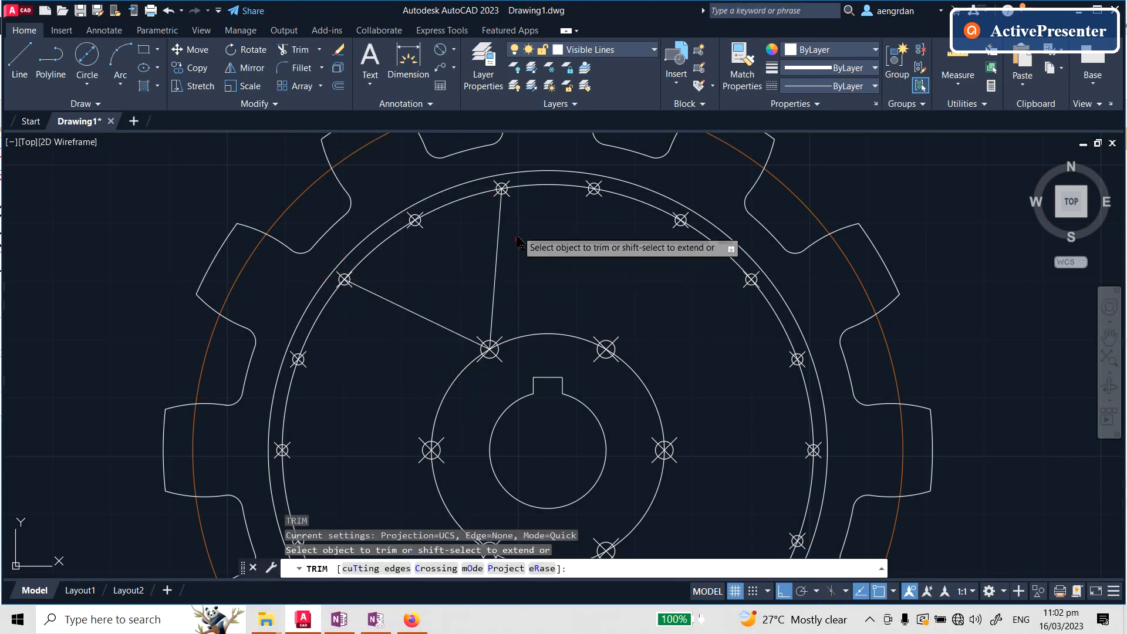
pyautogui.click(543, 180)
pyautogui.press('Escape')
# Erase the point markers along the rim's upper-right side and on the right side of the hub circle
pyautogui.click(550, 174)
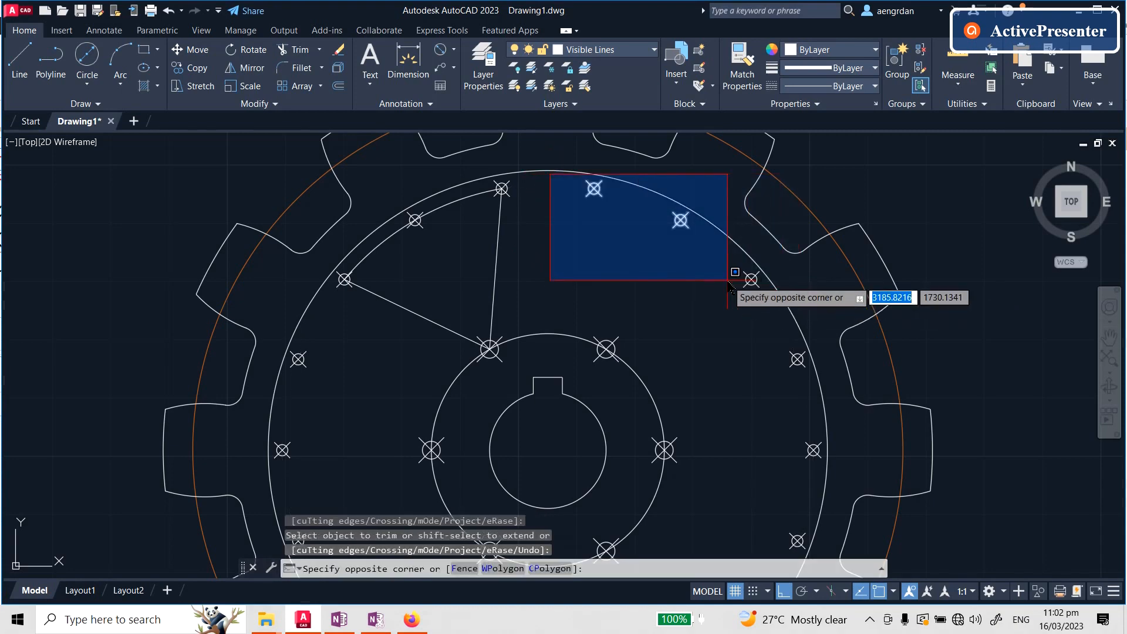
pyautogui.click(728, 275)
pyautogui.press('Delete')
pyautogui.click(673, 249)
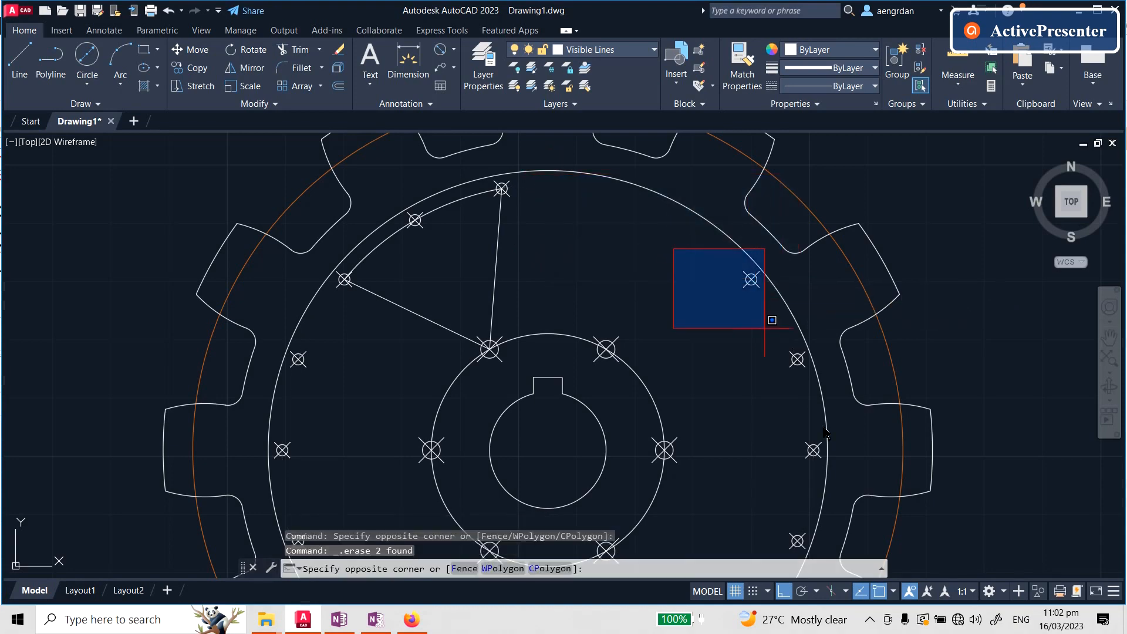
pyautogui.click(833, 491)
pyautogui.press('Delete')
pyautogui.scroll(-3, 647, 211)
pyautogui.click(620, 243)
pyautogui.click(693, 320)
pyautogui.press('Delete')
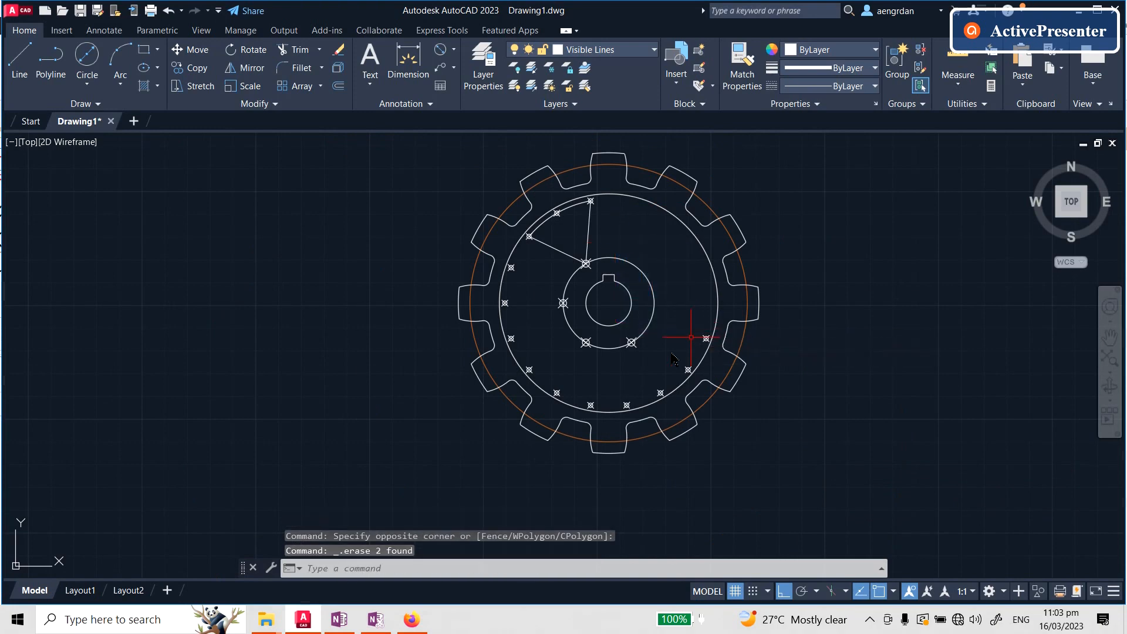
# Erase the left and lower point markers on the hub circle, keeping the one where the spoke lines meet
pyautogui.scroll(2, 637, 356)
pyautogui.click(479, 254)
pyautogui.click(646, 352)
pyautogui.press('Delete')
# Erase the point markers along the rim's lower half, lower-right side and left side, outside the spoke outline
pyautogui.click(516, 315)
pyautogui.click(476, 306)
pyautogui.click(459, 306)
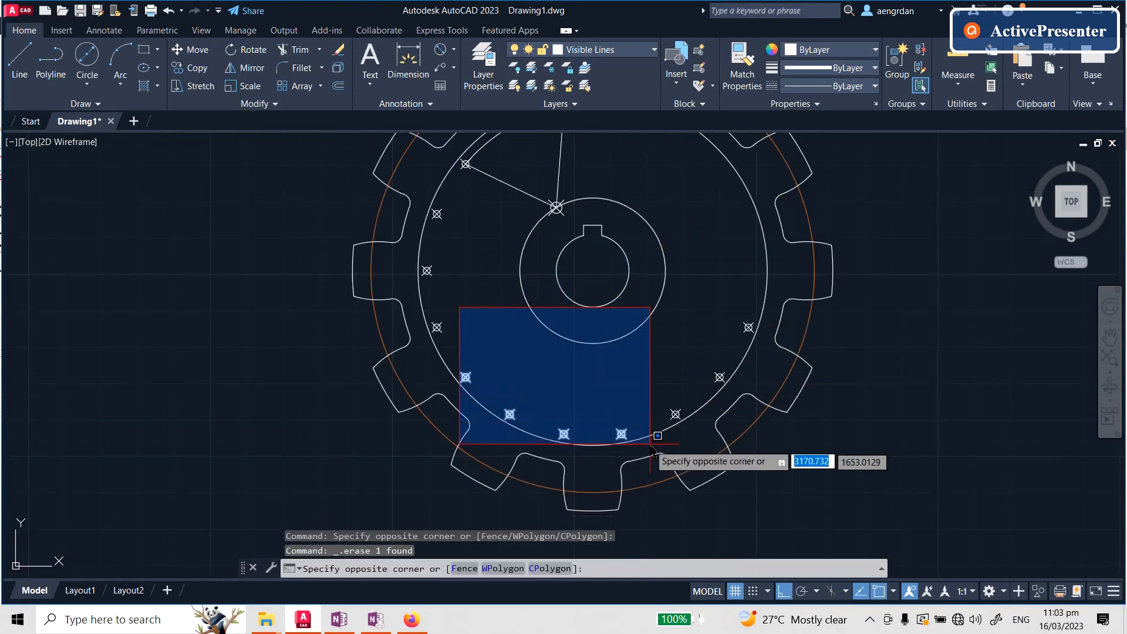
pyautogui.click(649, 449)
pyautogui.press('Delete')
pyautogui.click(636, 274)
pyautogui.click(757, 411)
pyautogui.press('Delete')
pyautogui.click(420, 195)
pyautogui.click(486, 347)
pyautogui.press('Delete')
pyautogui.click(650, 398)
pyautogui.click(696, 422)
pyautogui.press('Delete')
# Erase the point markers left on the spoke outline's arc and corners
pyautogui.scroll(-2, 545, 387)
pyautogui.scroll(8, 546, 253)
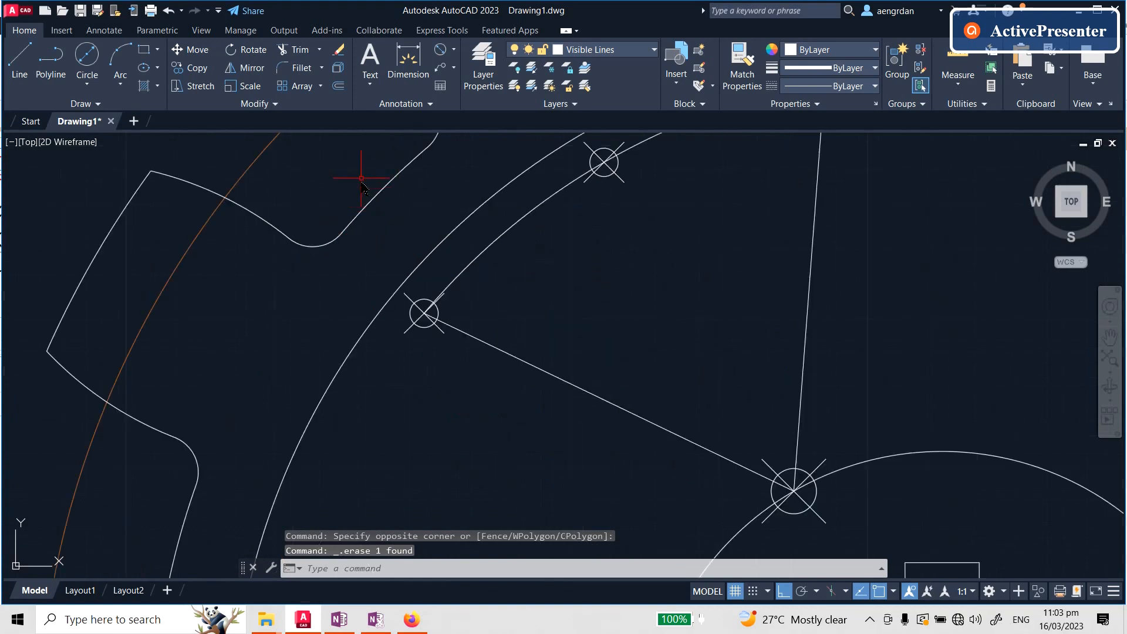
pyautogui.click(354, 151)
pyautogui.click(661, 403)
pyautogui.press('Delete')
pyautogui.scroll(-2, 568, 364)
pyautogui.click(519, 157)
pyautogui.click(831, 295)
pyautogui.press('Delete')
# Undo the last erasure to restore the keyway, and erase only the point marker where the spoke lines meet the hub
pyautogui.scroll(-2, 642, 323)
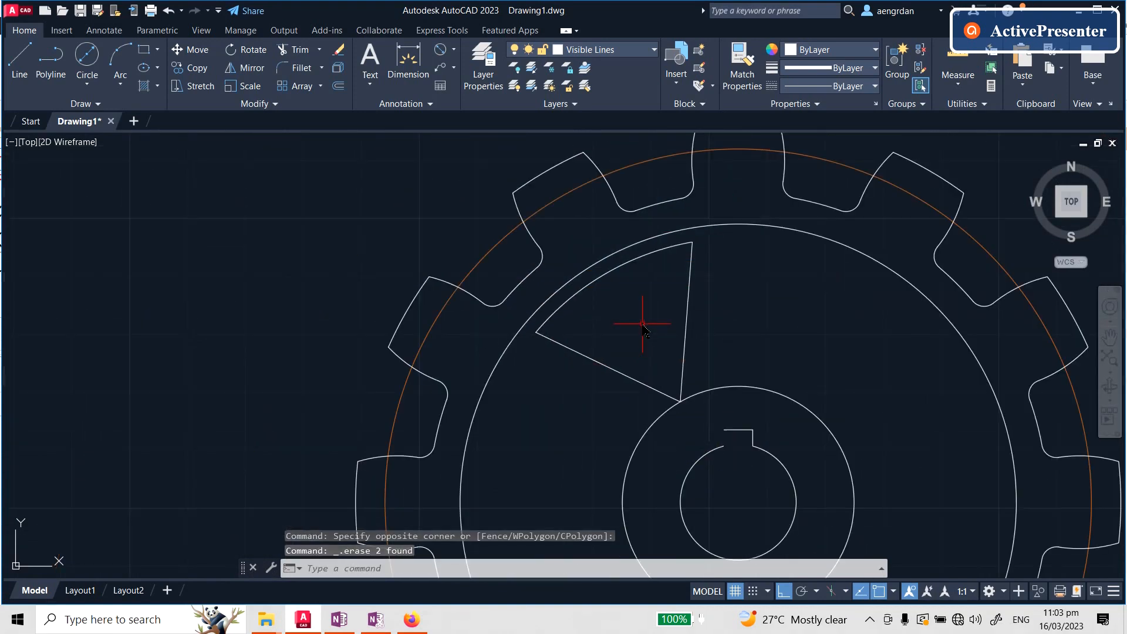
pyautogui.press('Return')
pyautogui.press('Escape')
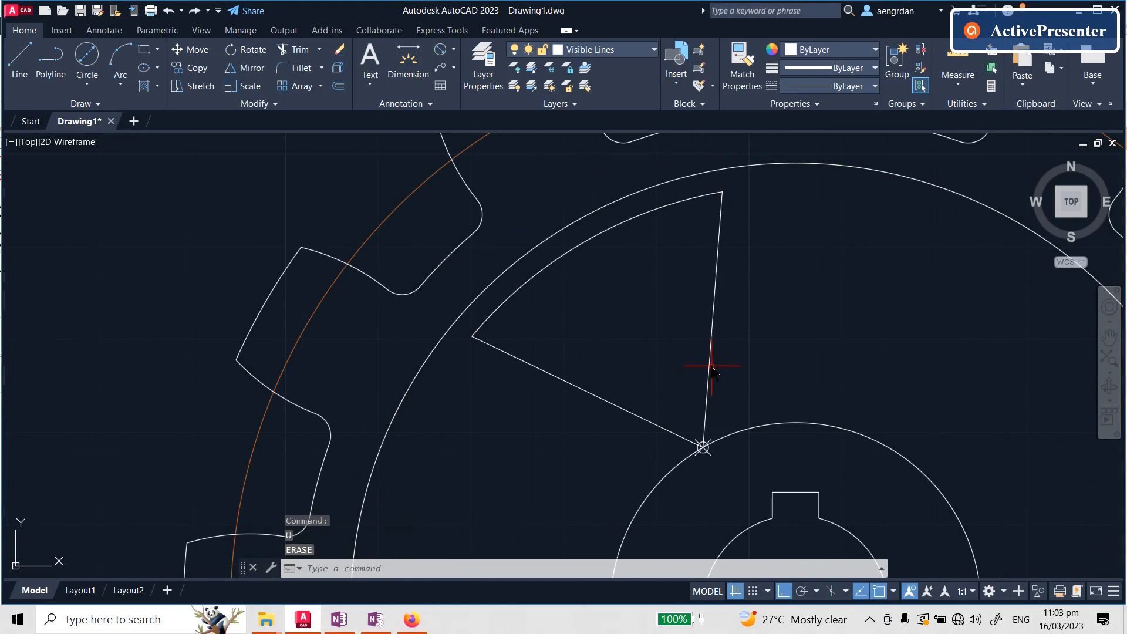
pyautogui.click(675, 408)
pyautogui.click(737, 486)
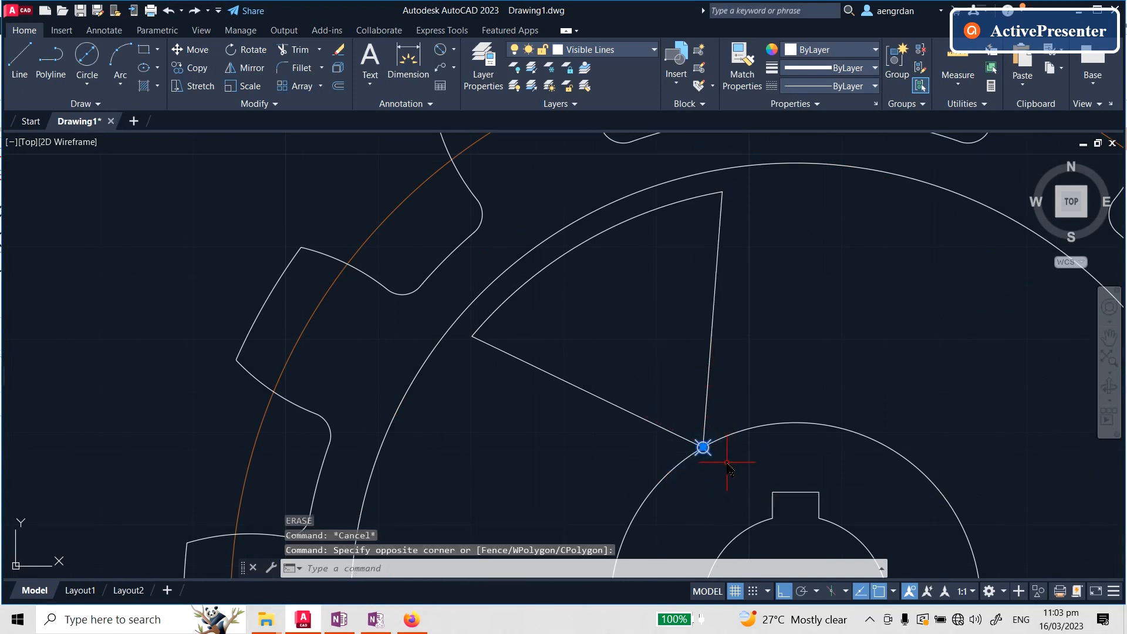
pyautogui.press('Delete')
pyautogui.scroll(-3, 640, 397)
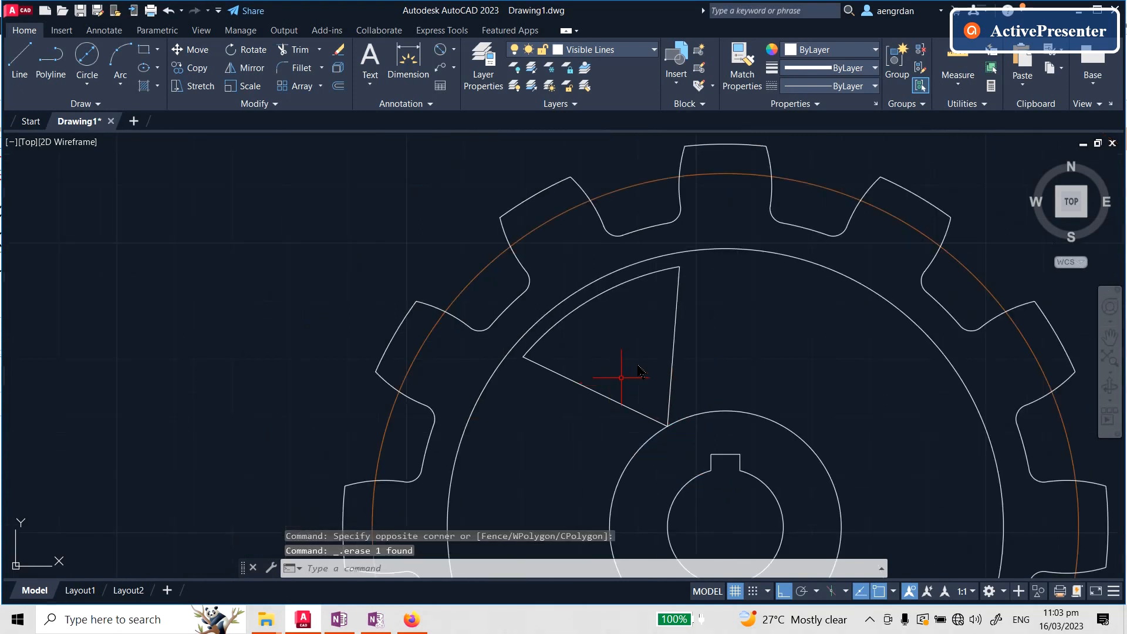
pyautogui.press('Escape')
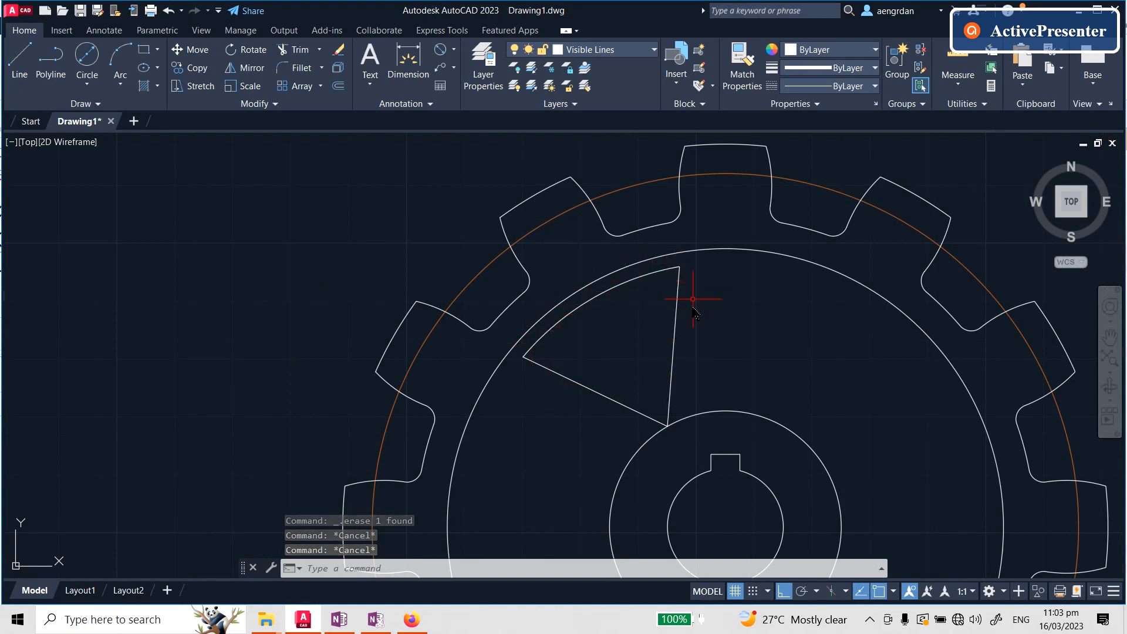
# Select the spoke outline's arc and lines in turn to check whether they are separate objects, and clear the selection
pyautogui.scroll(2, 699, 276)
pyautogui.click(606, 261)
pyautogui.press('Escape')
pyautogui.click(704, 284)
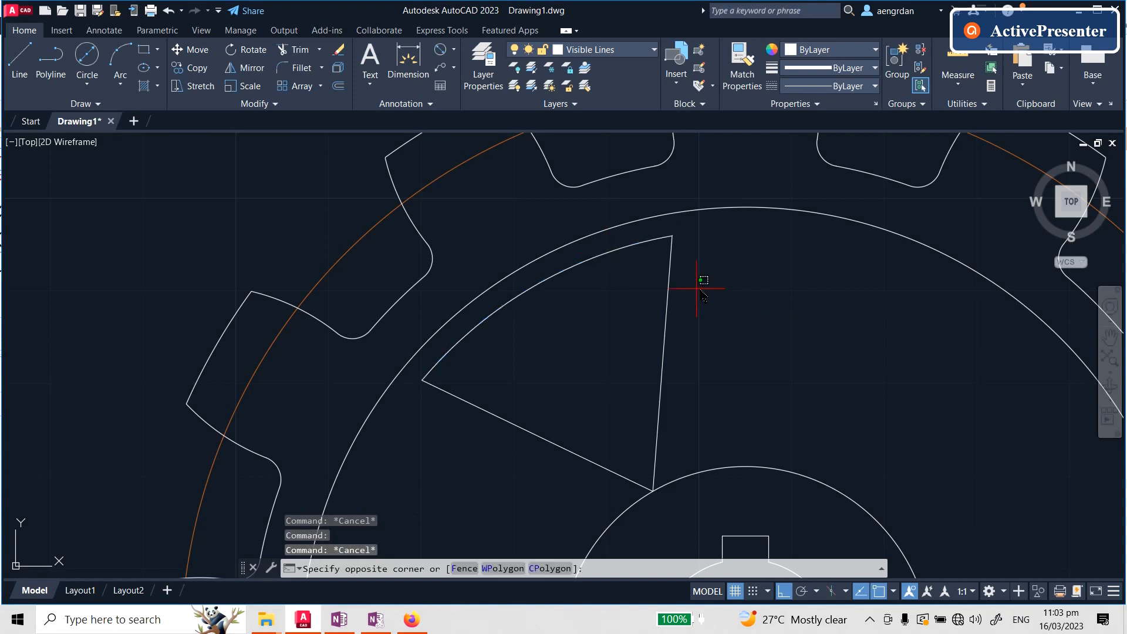
pyautogui.click(638, 294)
pyautogui.press('Escape')
pyautogui.click(571, 253)
pyautogui.click(536, 441)
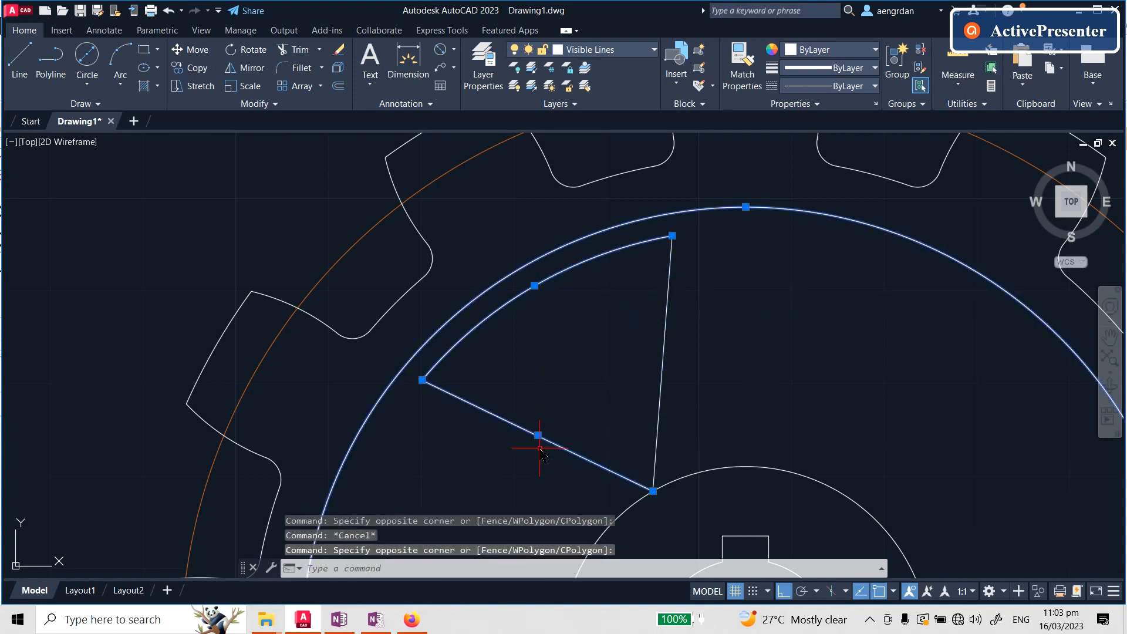
pyautogui.press('Escape')
pyautogui.click(710, 283)
pyautogui.click(629, 334)
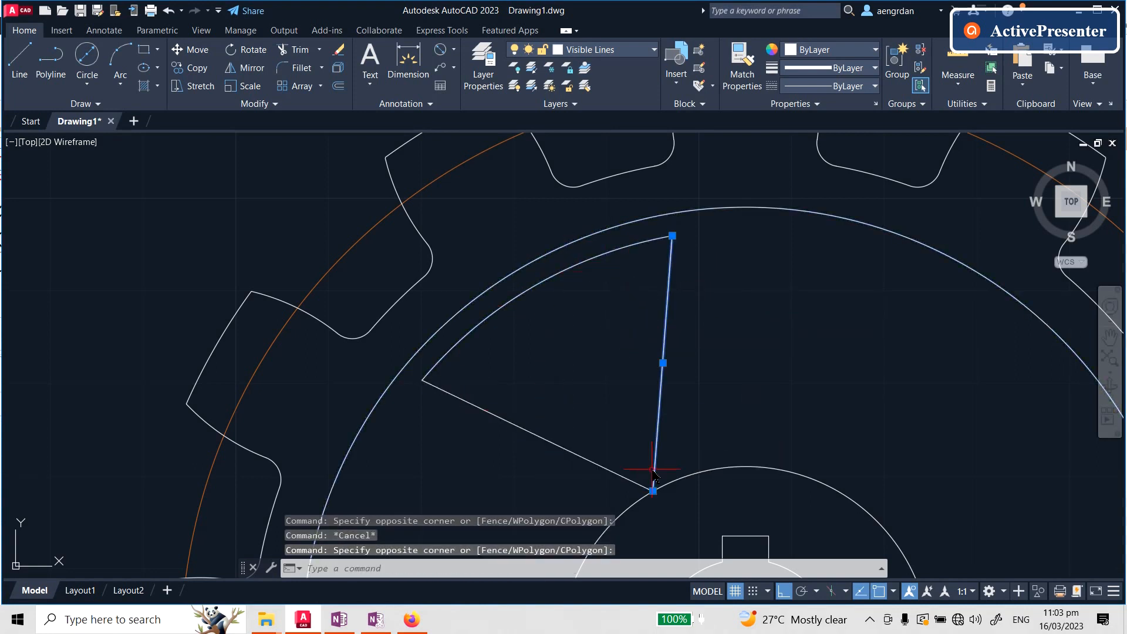
pyautogui.press('Escape')
pyautogui.press('Escape')
pyautogui.press('Escape')
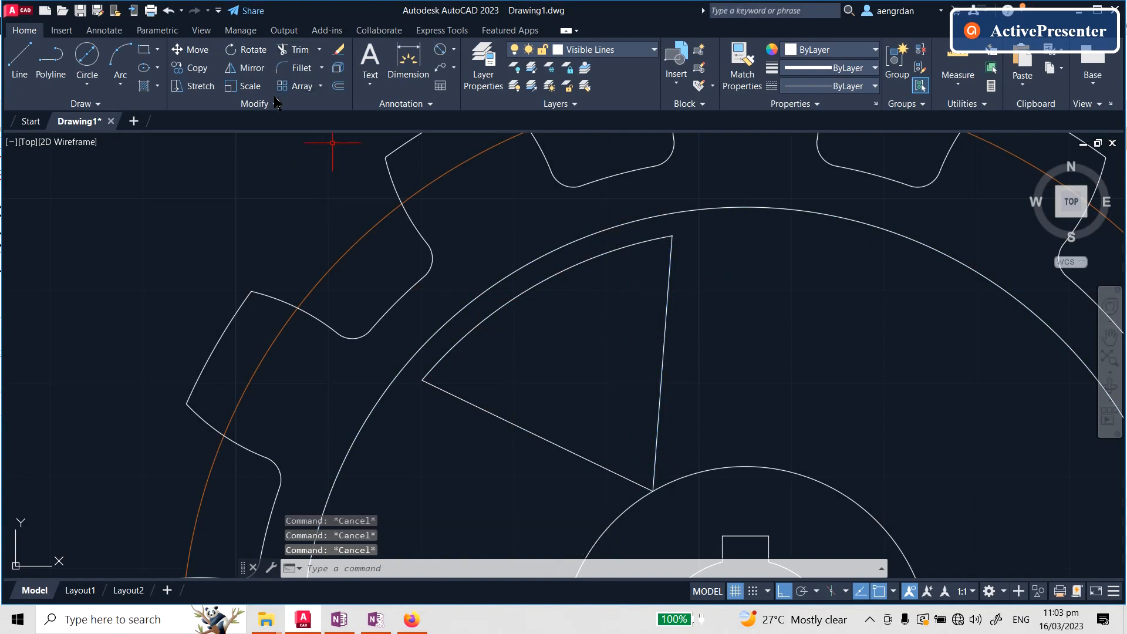
pyautogui.click(268, 106)
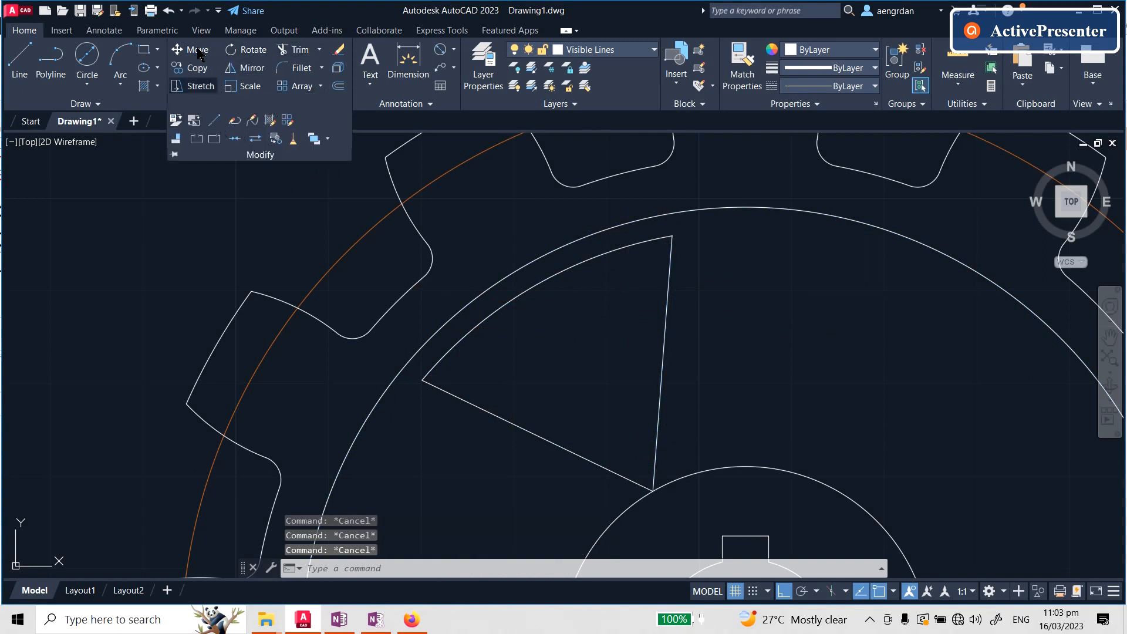
pyautogui.click(270, 202)
pyautogui.press('Escape')
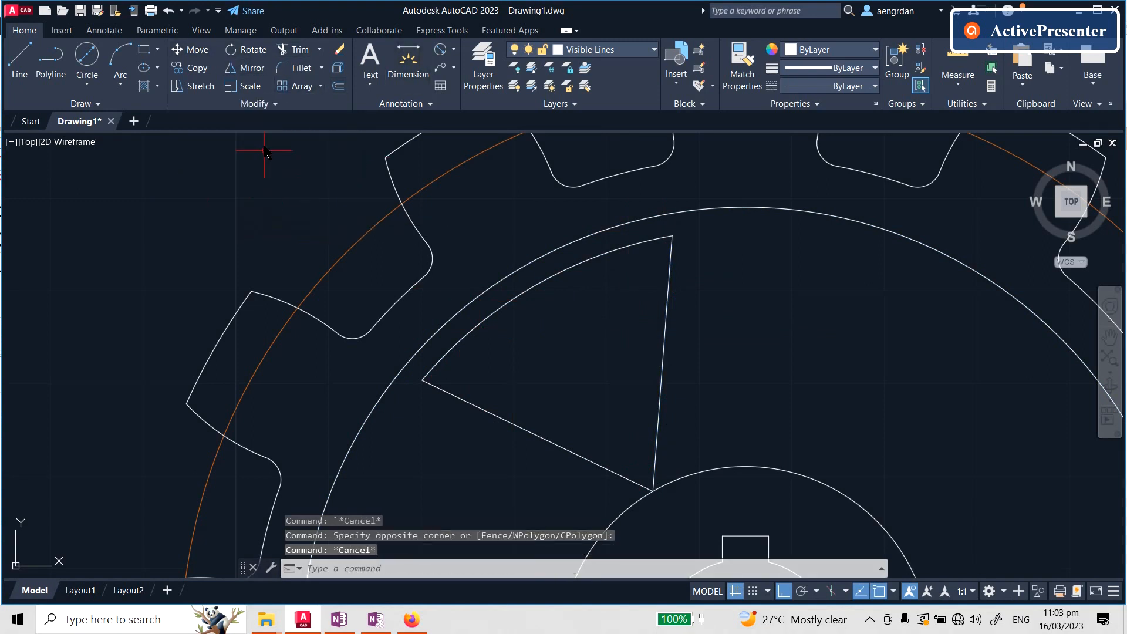
# Convert the spoke outline's lower line to a polyline with Edit Polyline
pyautogui.click(283, 109)
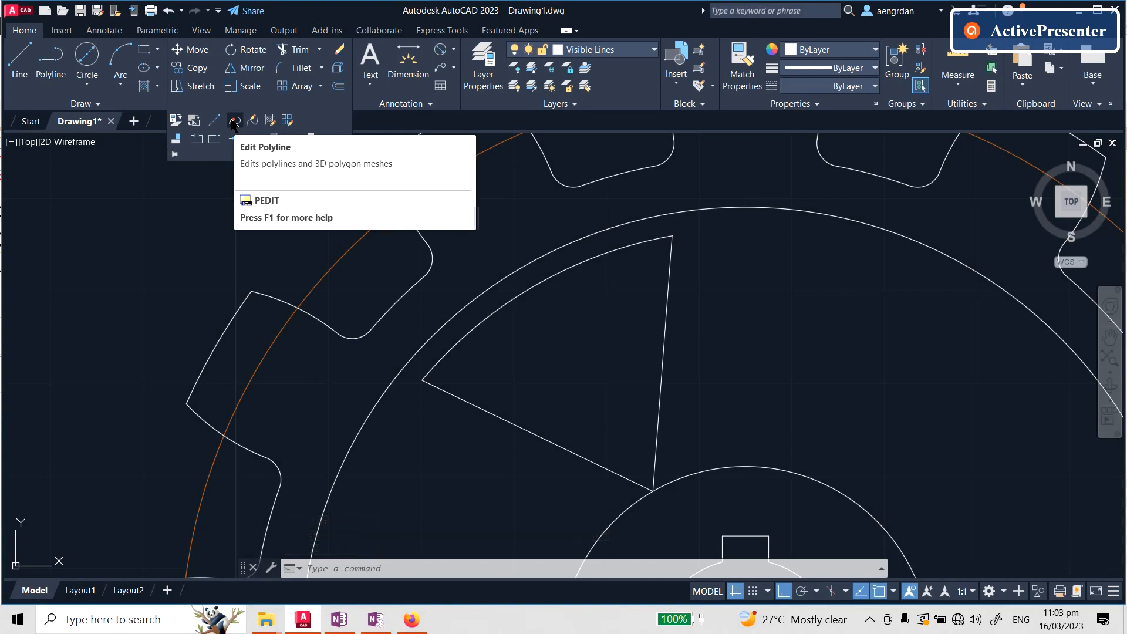
pyautogui.click(235, 121)
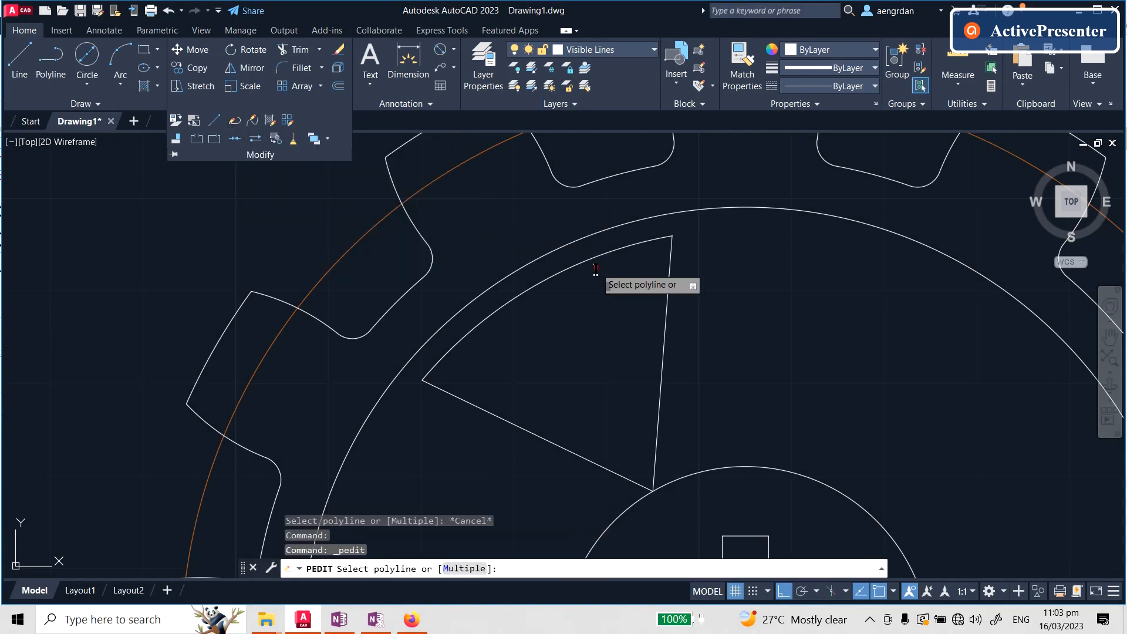
pyautogui.scroll(-2, 605, 250)
pyautogui.scroll(3, 642, 318)
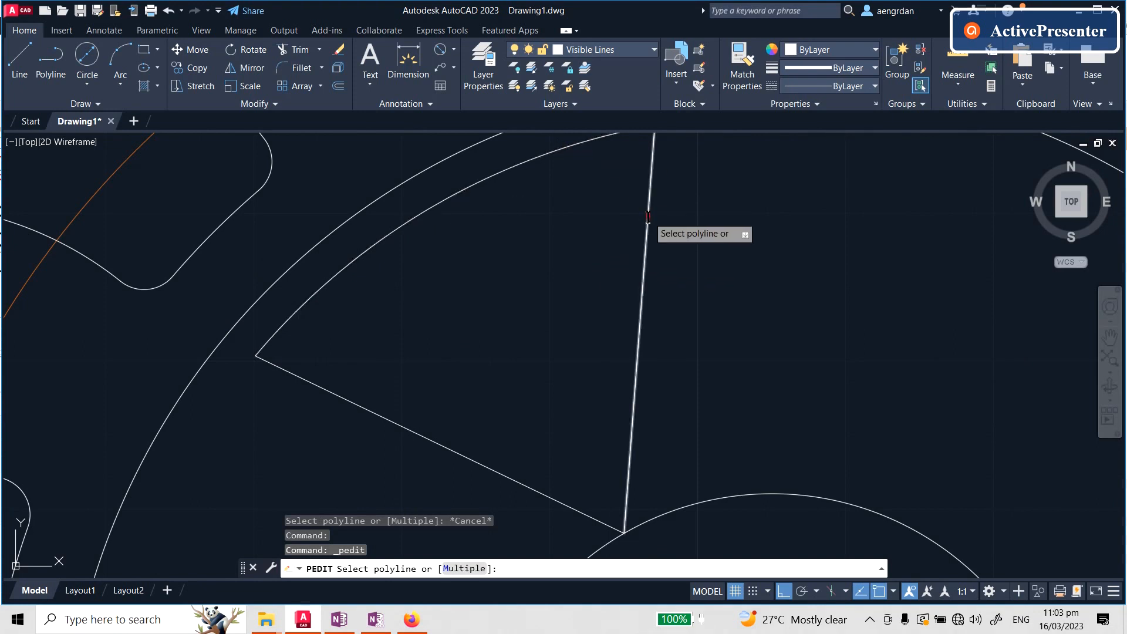
pyautogui.click(359, 405)
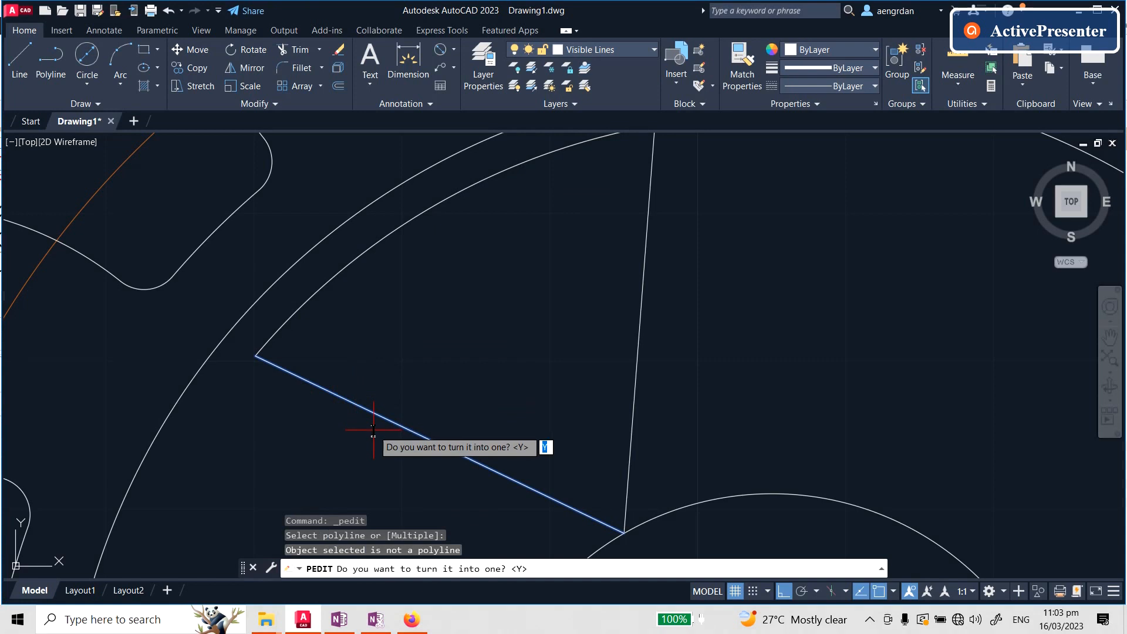
pyautogui.press('Return')
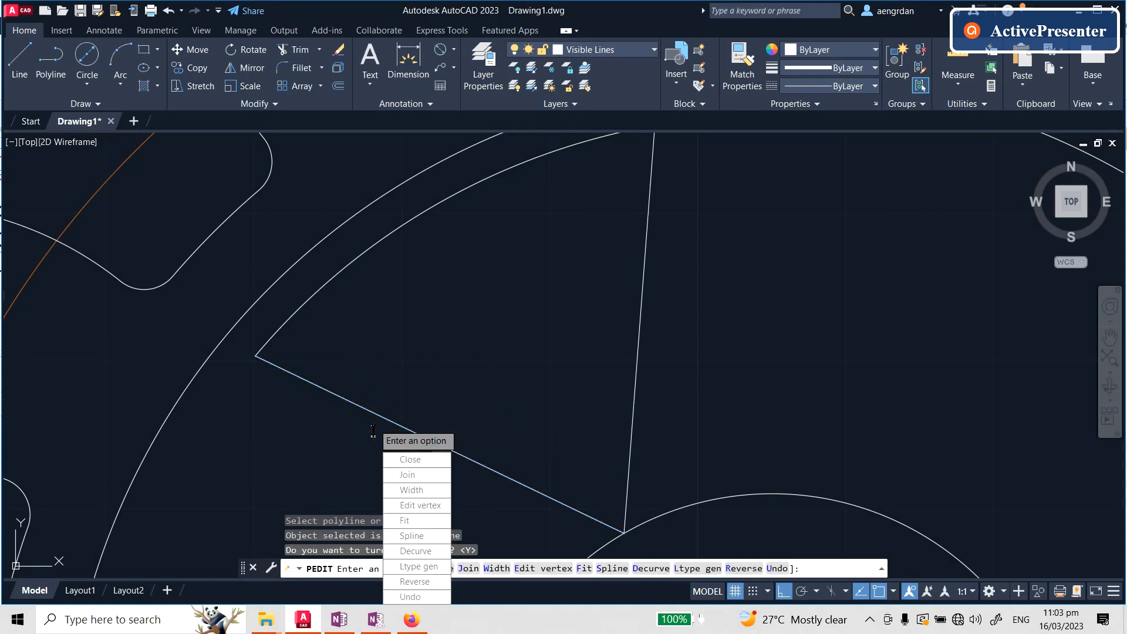
# Join the arc and the other spoke line to the polyline to form one closed outline
pyautogui.click(409, 476)
pyautogui.click(325, 272)
pyautogui.moveTo(311, 391); pyautogui.dragTo(314, 397)
pyautogui.click(641, 310)
pyautogui.scroll(-2, 499, 376)
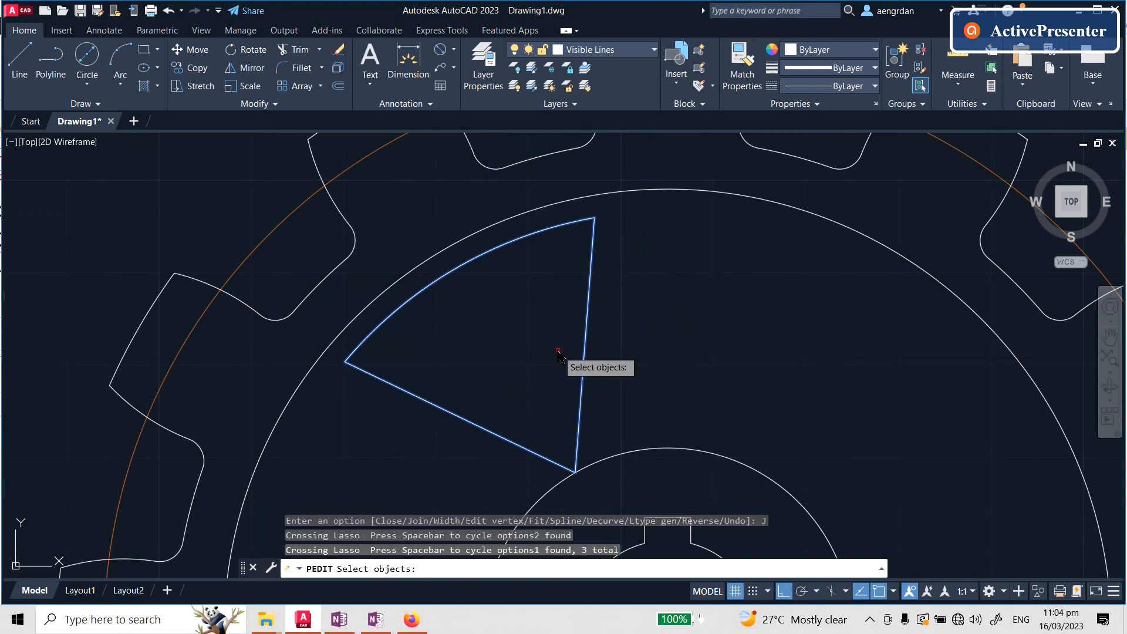
pyautogui.press('Return')
pyautogui.press('Return')
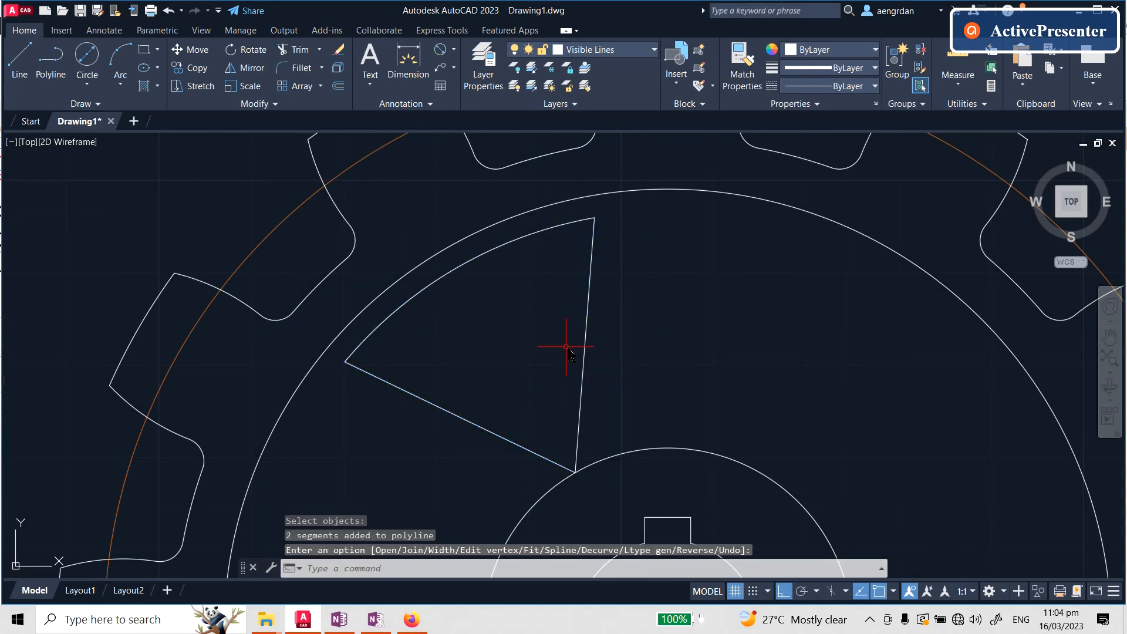
# Select the joined spoke outline to check that it is a single object, and clear the selection
pyautogui.press('Escape')
pyautogui.click(616, 297)
pyautogui.click(554, 328)
pyautogui.press('Escape')
pyautogui.press('Escape')
pyautogui.scroll(-4, 589, 289)
pyautogui.scroll(2, 596, 346)
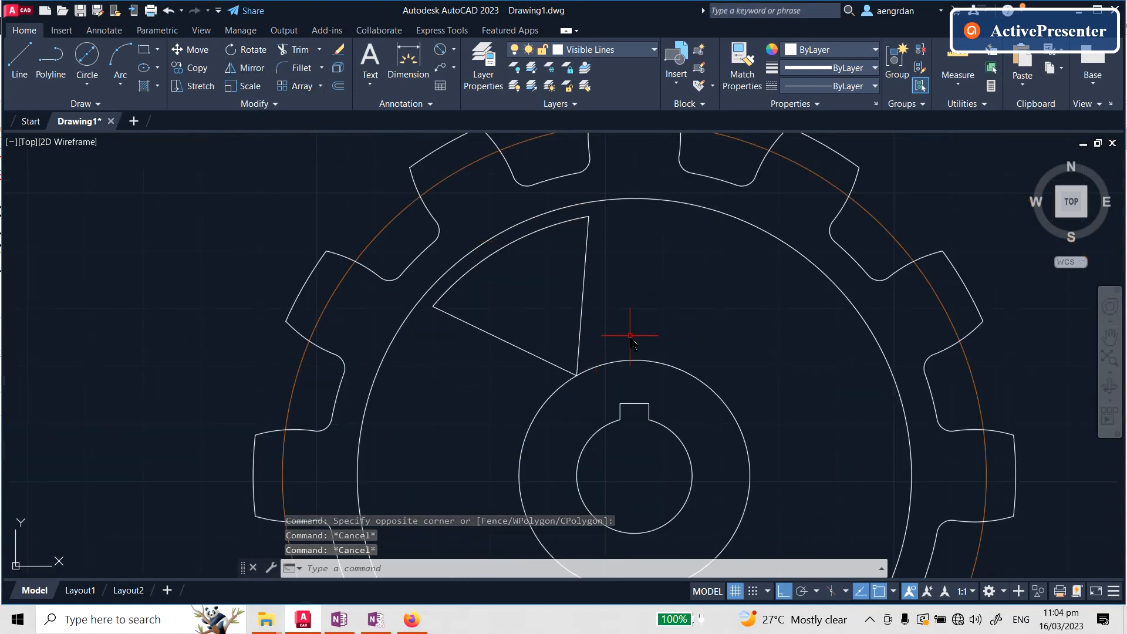
pyautogui.write('f')
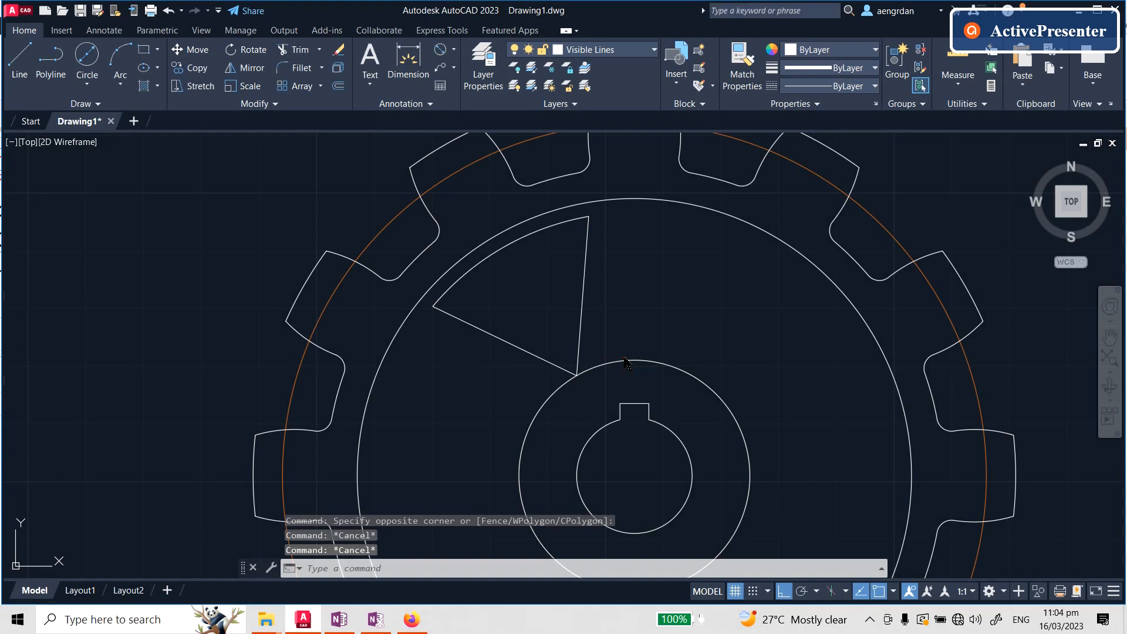
pyautogui.press('Return')
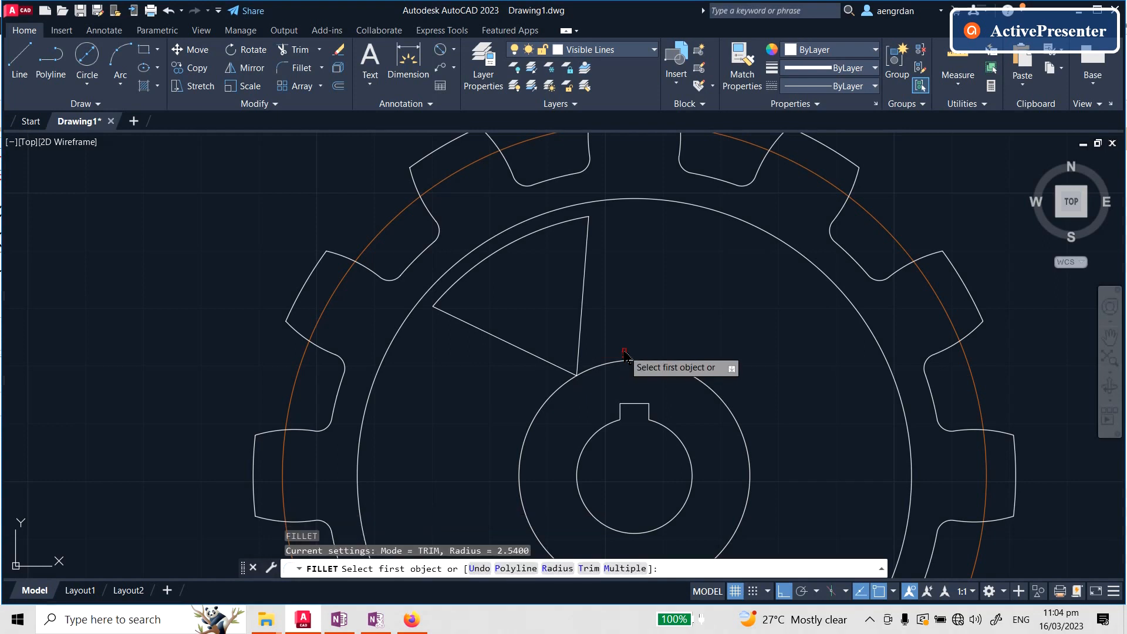
pyautogui.press('Escape')
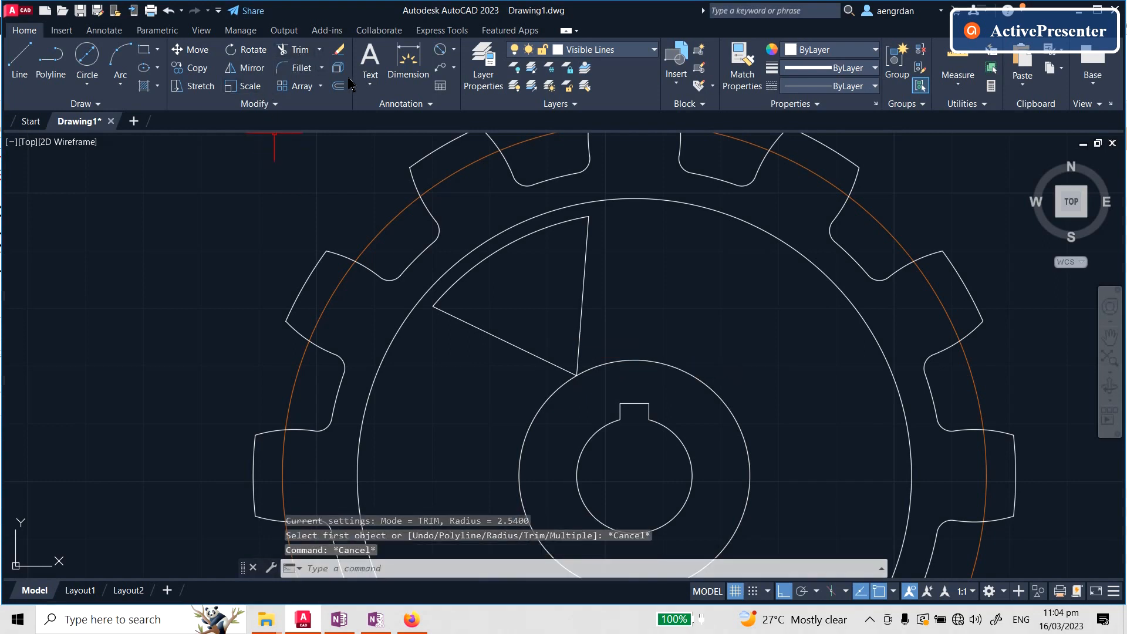
# Start the Fillet command and set its radius to 3, consulting the Step 5 sheet for the spoke corners
pyautogui.write('F')
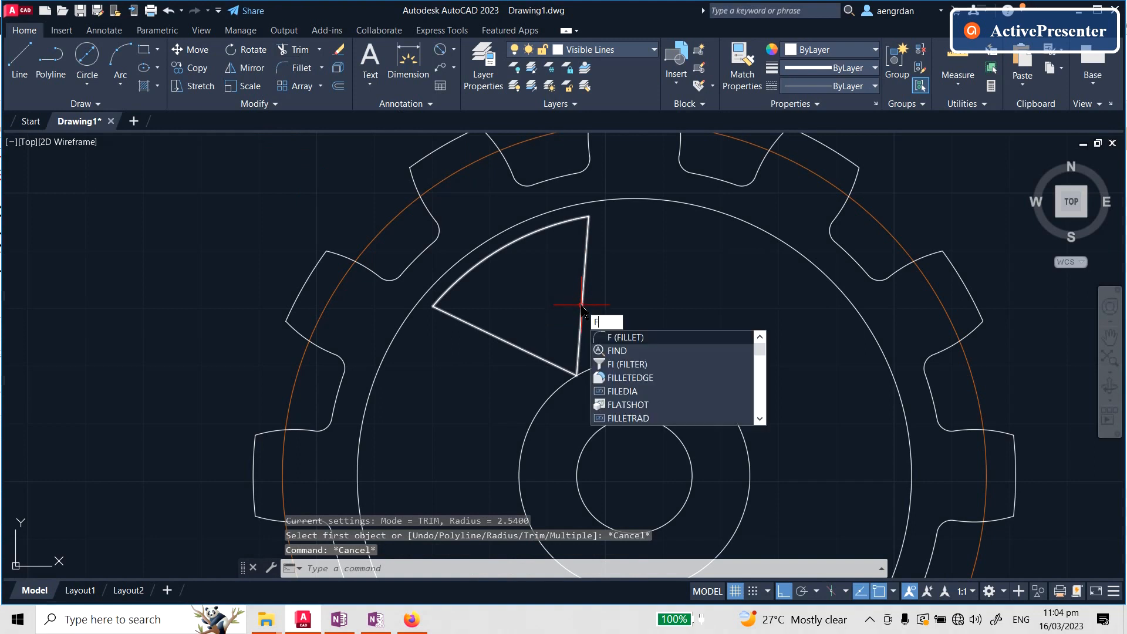
pyautogui.press('Return')
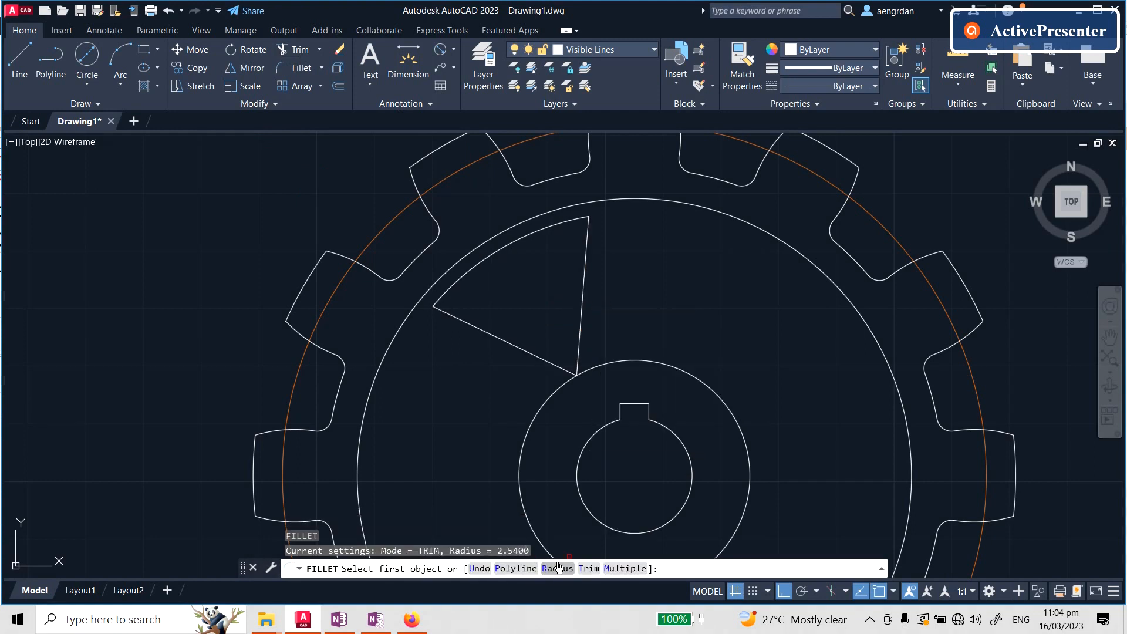
pyautogui.press('Return')
pyautogui.scroll(-12, 435, 364)
pyautogui.scroll(4, 470, 267)
pyautogui.scroll(6, 707, 276)
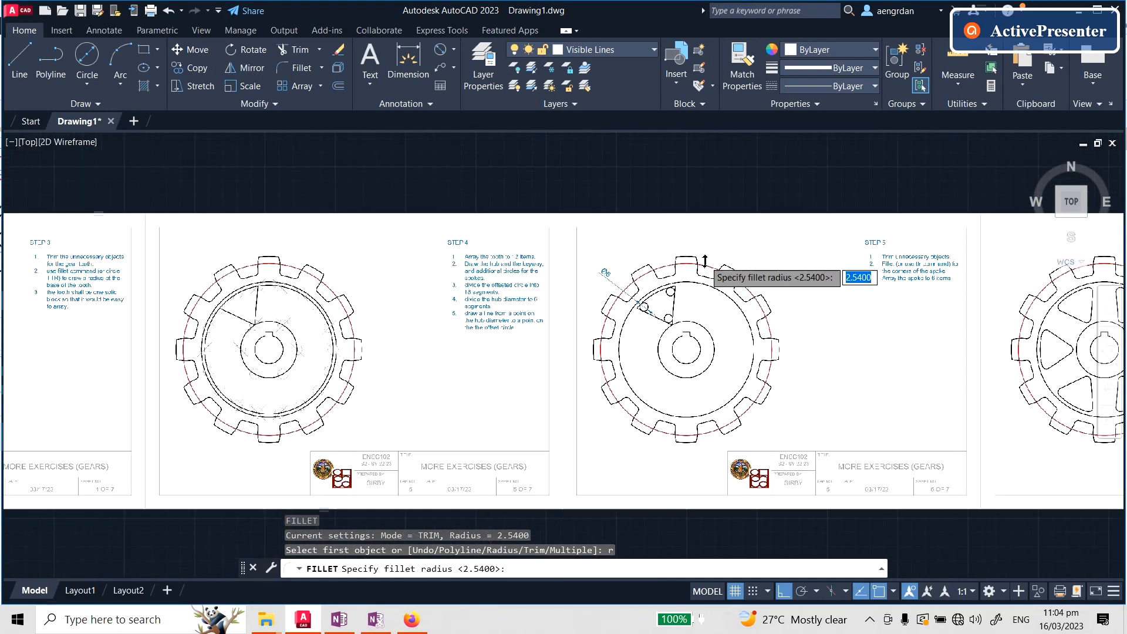
pyautogui.scroll(-8, 593, 221)
pyautogui.scroll(7, 574, 267)
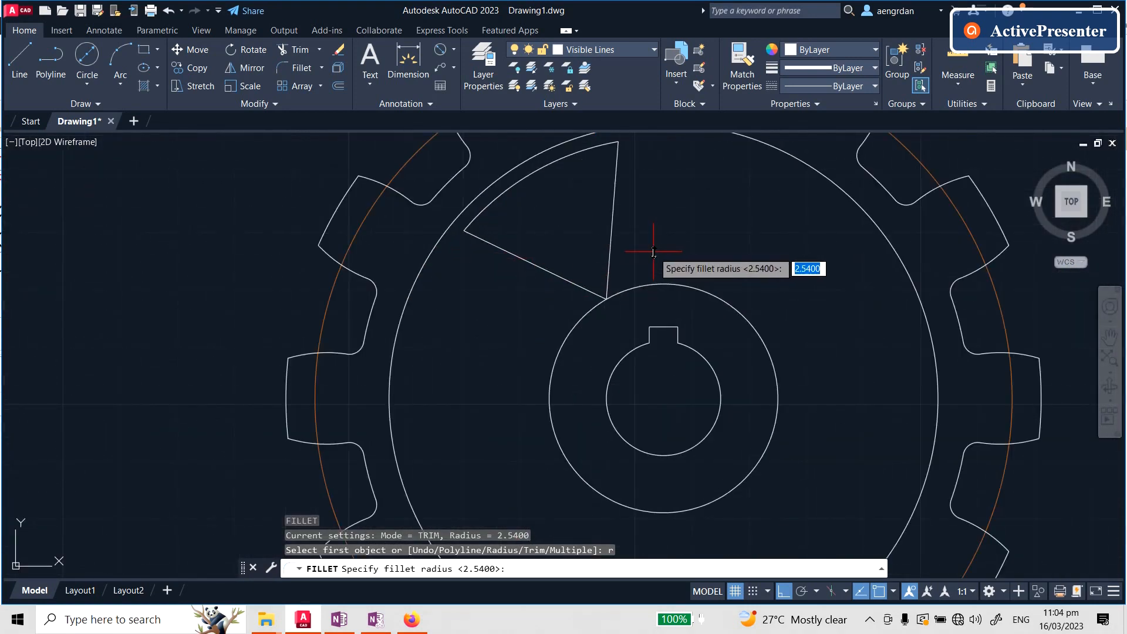
pyautogui.press('Return')
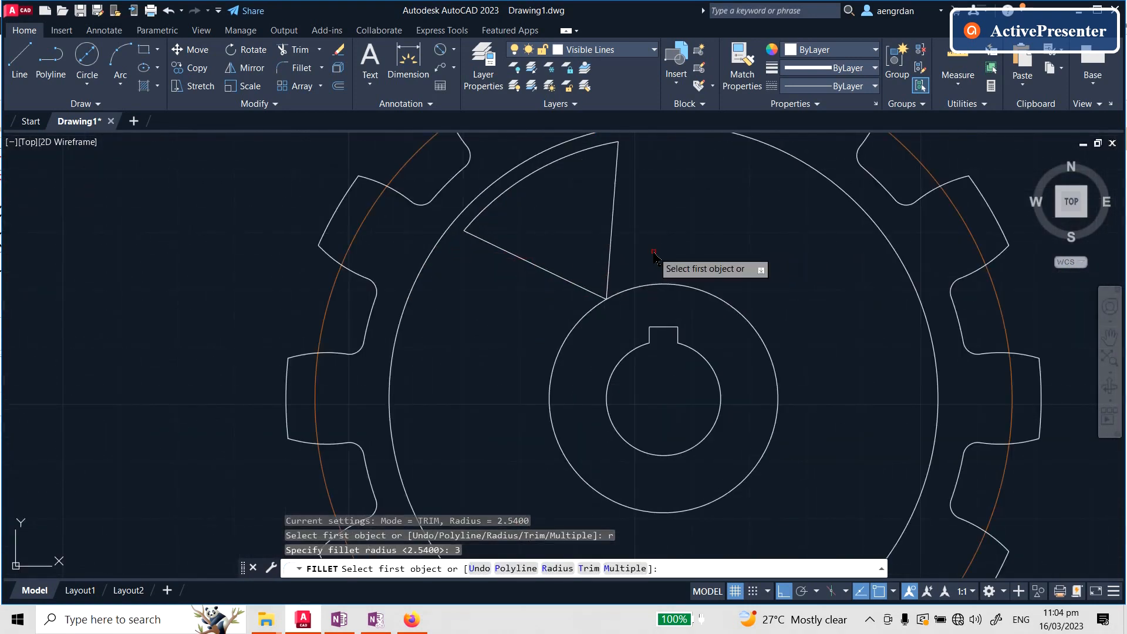
# Fillet all corners of the closed spoke outline at once using the Polyline option
pyautogui.scroll(1, 654, 253)
pyautogui.scroll(-3, 581, 262)
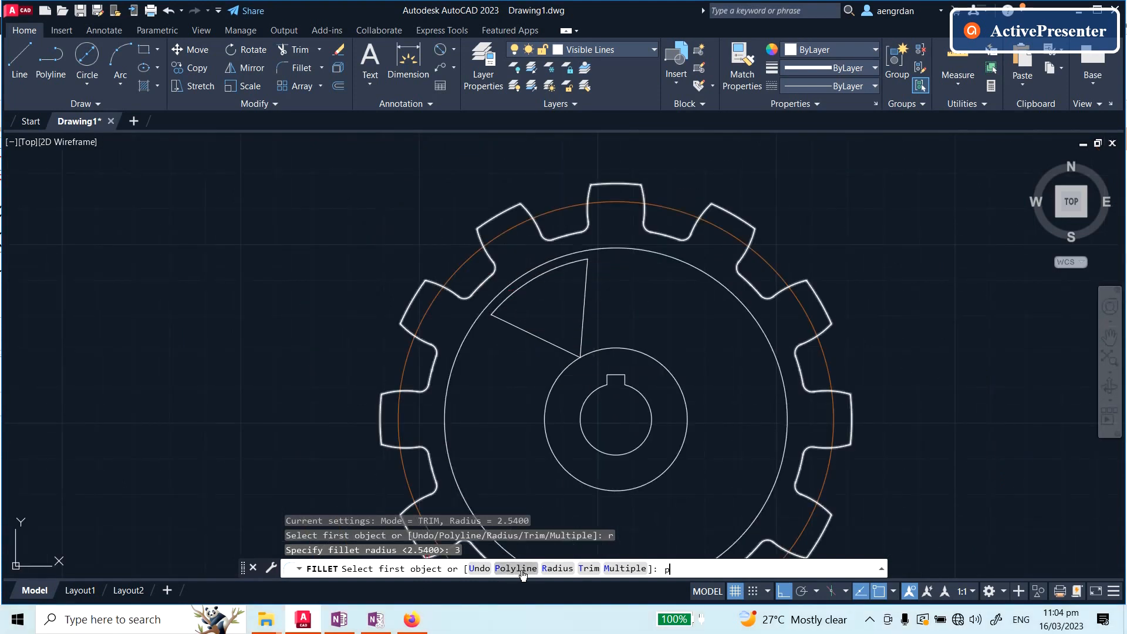
pyautogui.write('p')
pyautogui.press('Return')
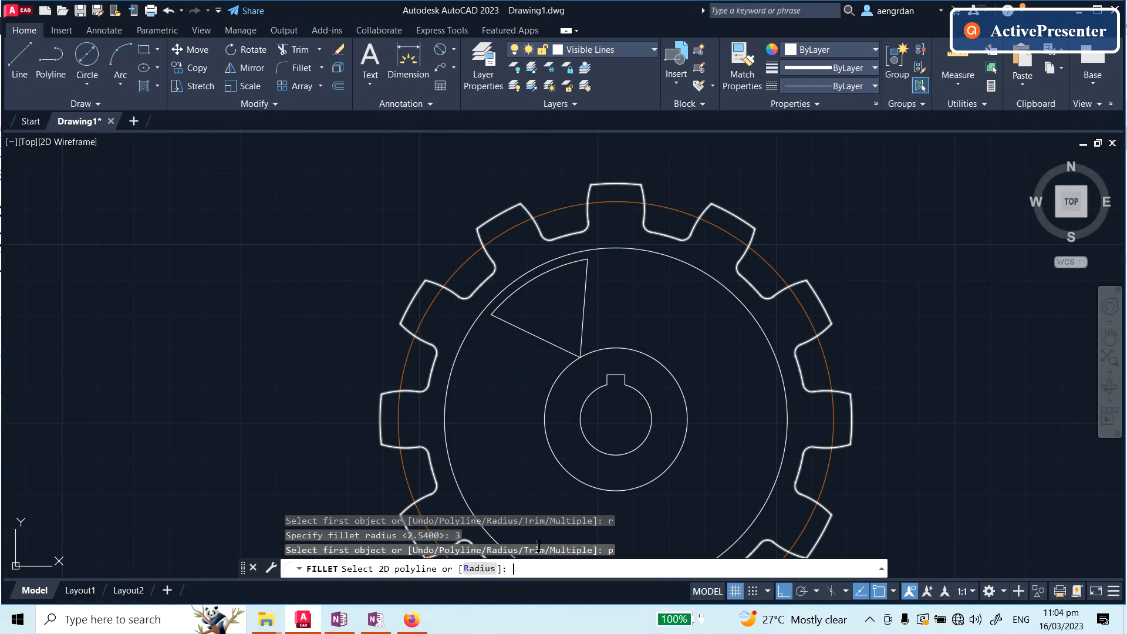
pyautogui.click(584, 305)
pyautogui.press('Return')
pyautogui.press('Escape')
pyautogui.press('Escape')
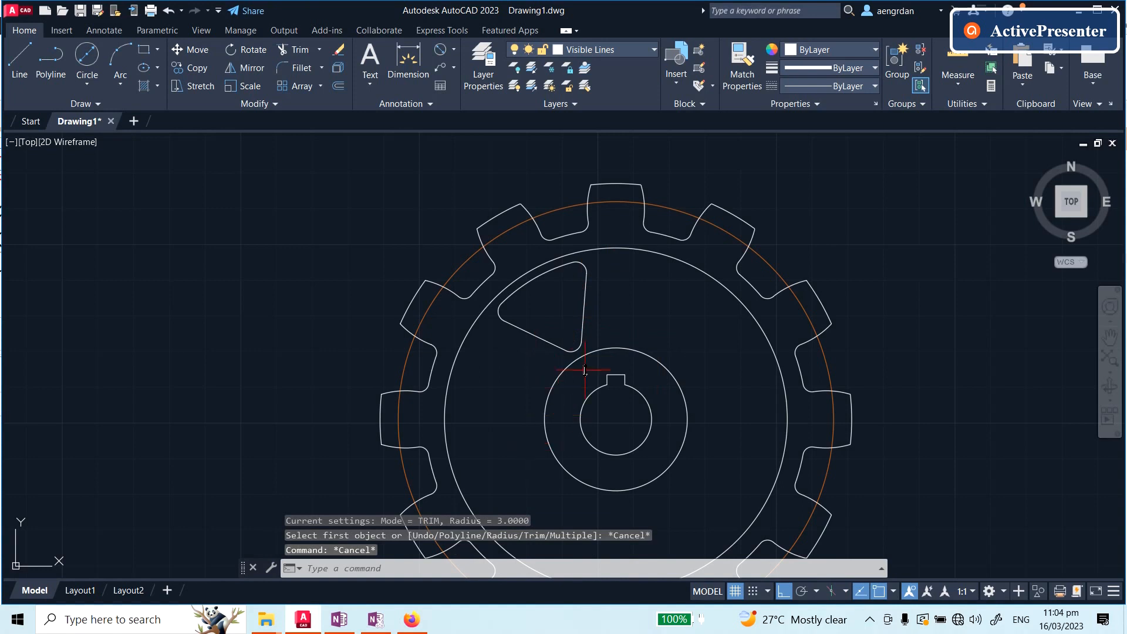
# Create a polar array of the filleted spoke outline around the gear's centre with 6 items over 360 degrees
pyautogui.scroll(-2, 565, 290)
pyautogui.write('ar')
pyautogui.press('Return')
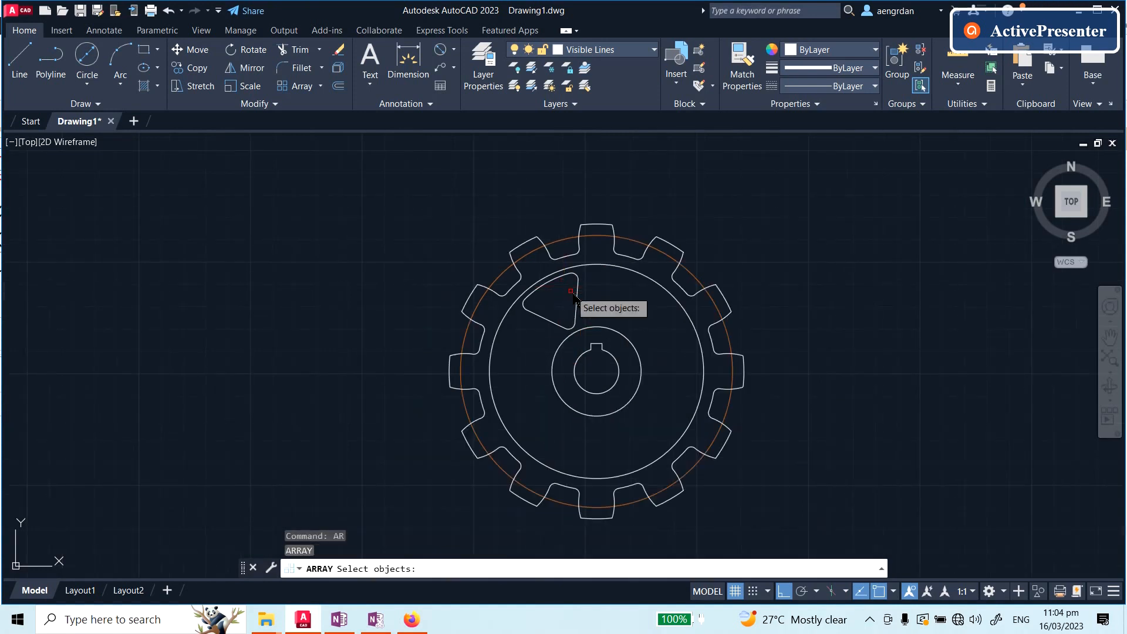
pyautogui.click(576, 301)
pyautogui.press('Return')
pyautogui.press('Return')
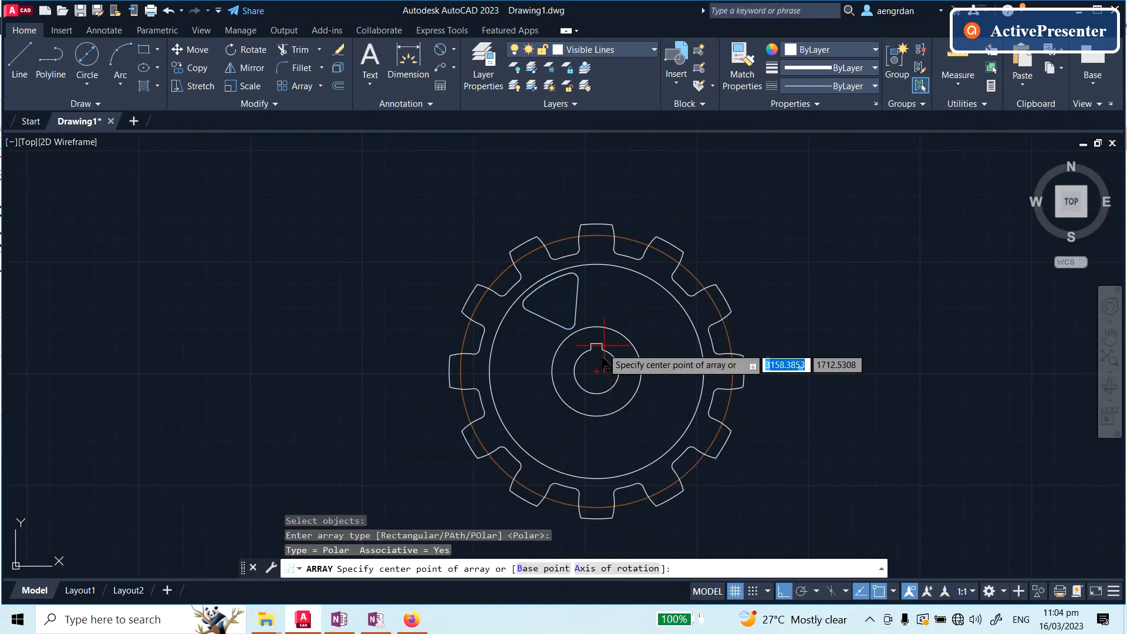
pyautogui.click(596, 371)
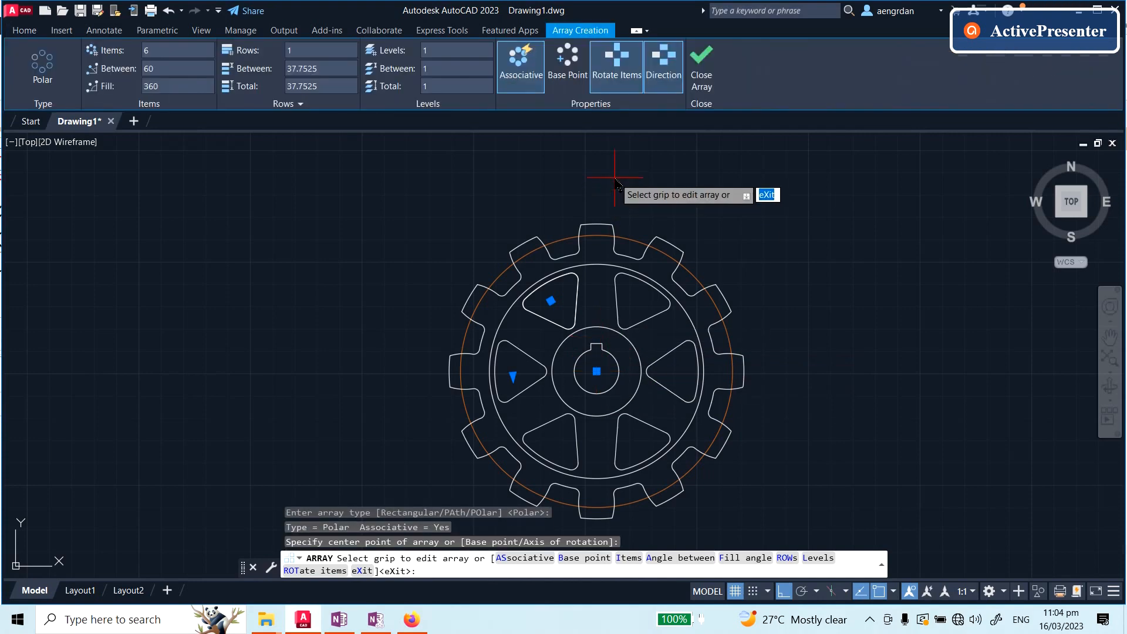
pyautogui.press('Return')
pyautogui.press('Return')
pyautogui.press('Escape')
pyautogui.press('Escape')
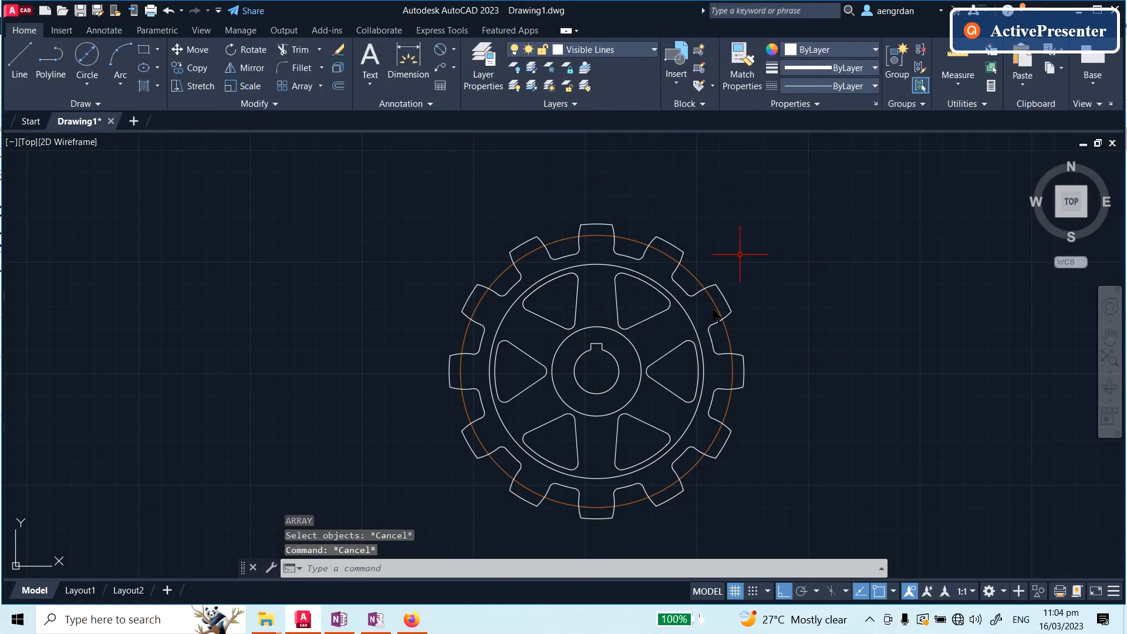
# Review the spoked gear, including its teeth and spoke openings, and examine the dimensioned gear reference sheet
pyautogui.scroll(2, 702, 206)
pyautogui.scroll(-2, 689, 254)
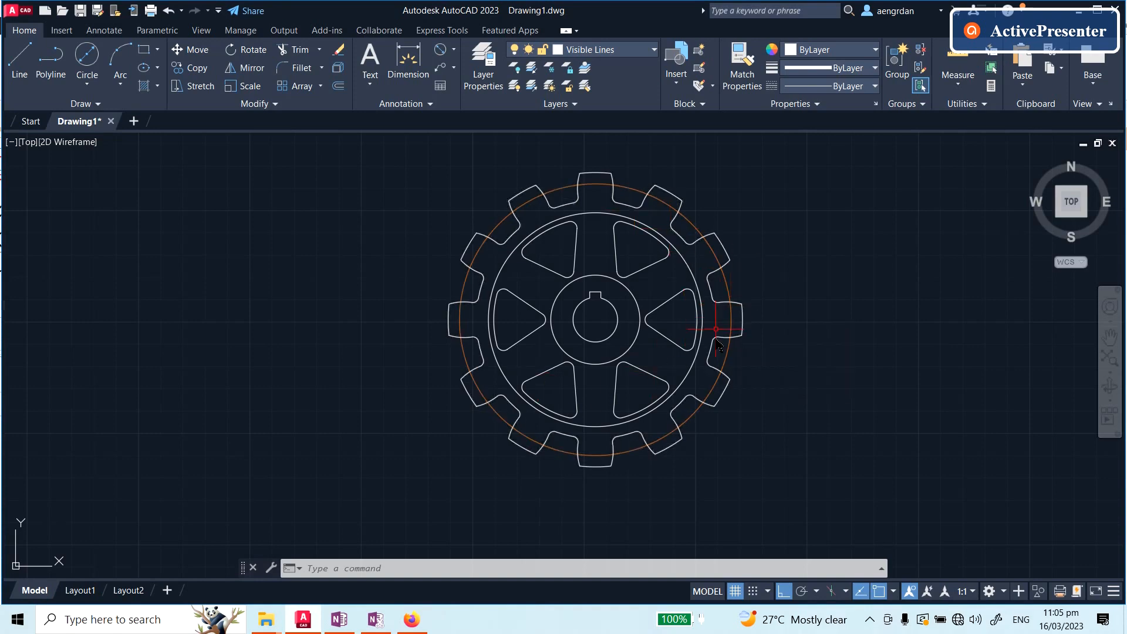
pyautogui.scroll(-3, 711, 405)
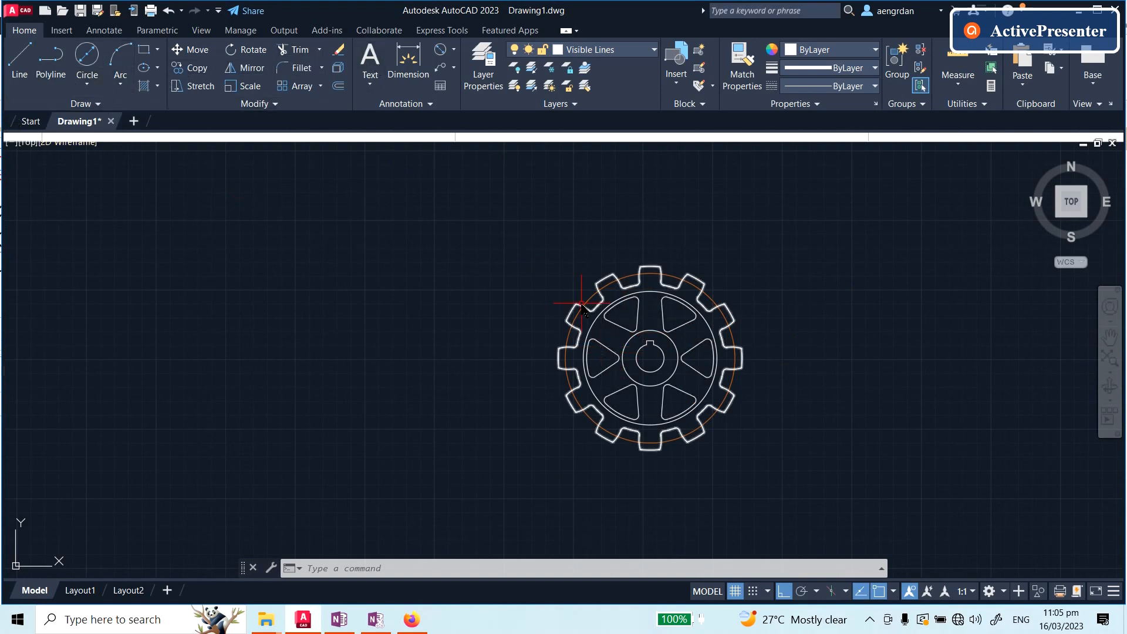
pyautogui.scroll(2, 642, 403)
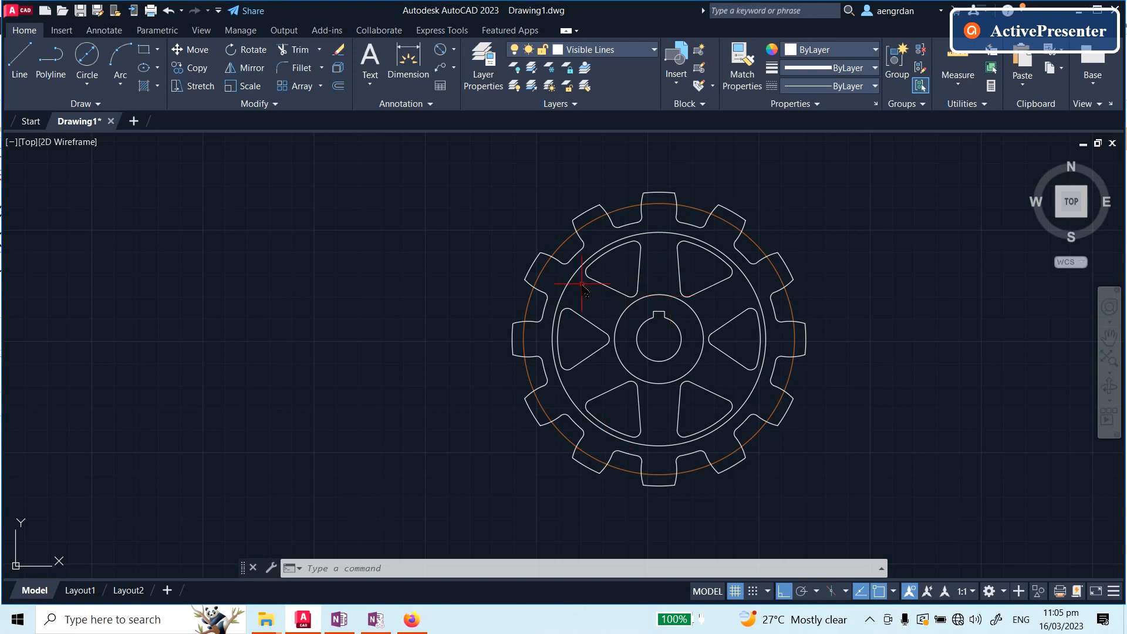
pyautogui.scroll(-1, 455, 335)
pyautogui.scroll(1, 597, 345)
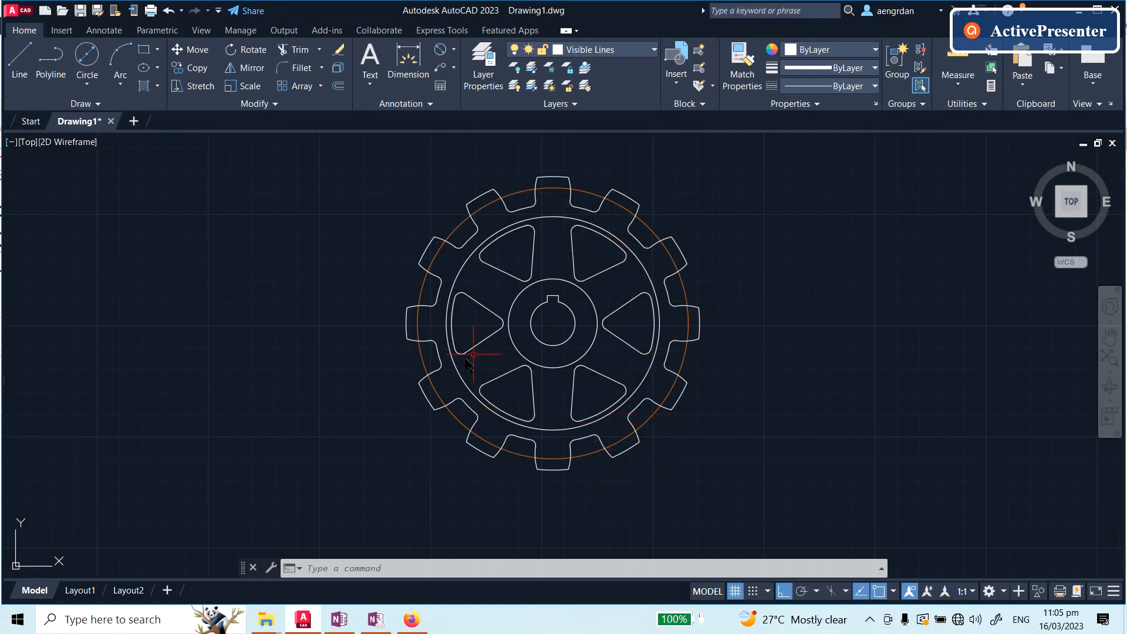
pyautogui.scroll(-2, 422, 410)
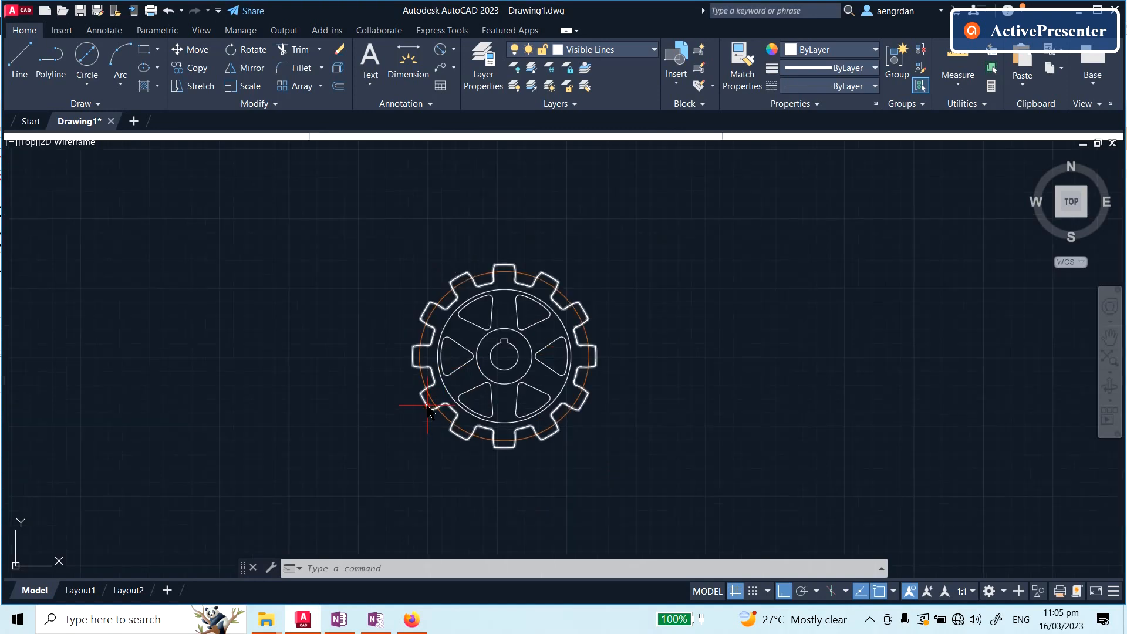
pyautogui.scroll(-6, 650, 411)
pyautogui.scroll(8, 94, 307)
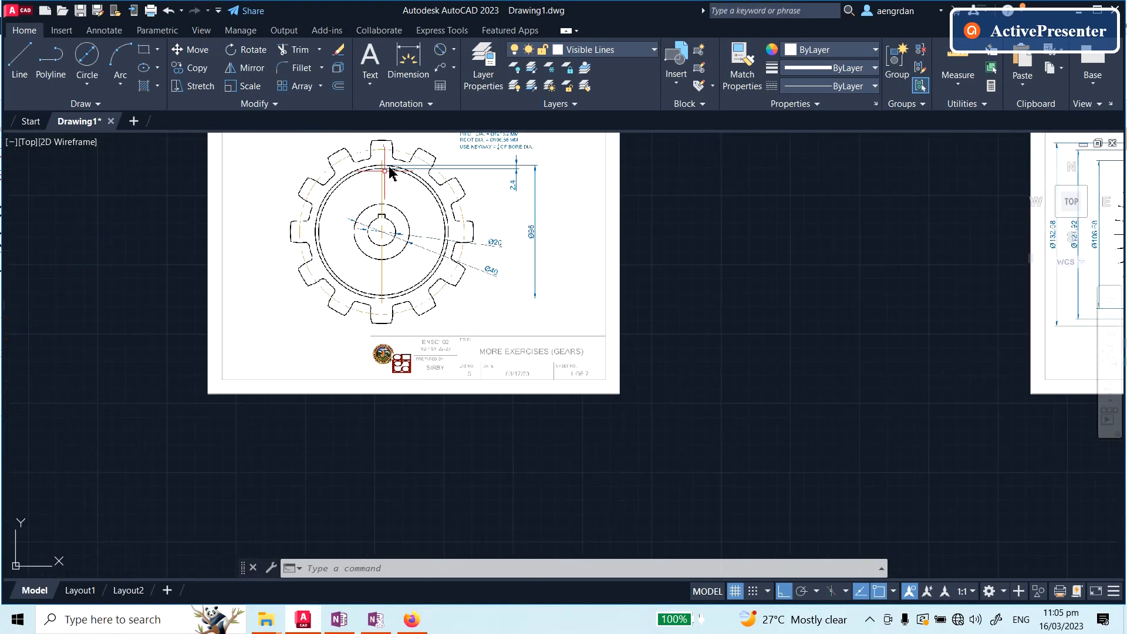
pyautogui.scroll(-2, 346, 352)
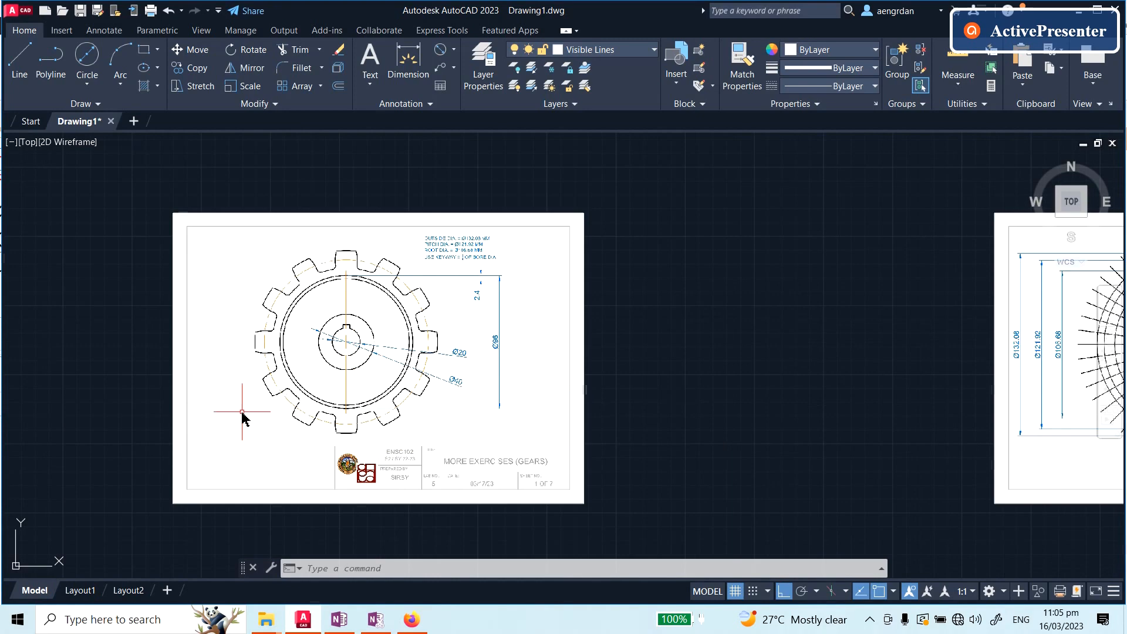